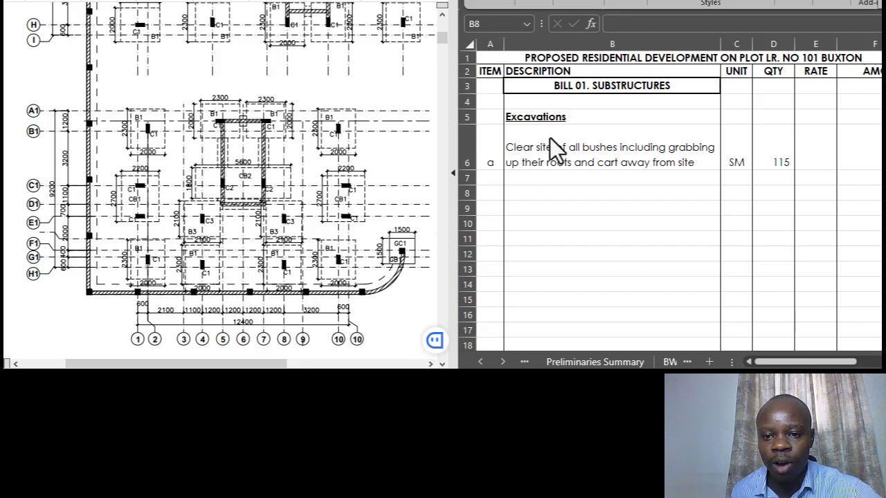
# Look through the workbook's sheets from the Cover Page and preliminaries through to Builders Works.
pyautogui.click(562, 193)
pyautogui.click(480, 362)
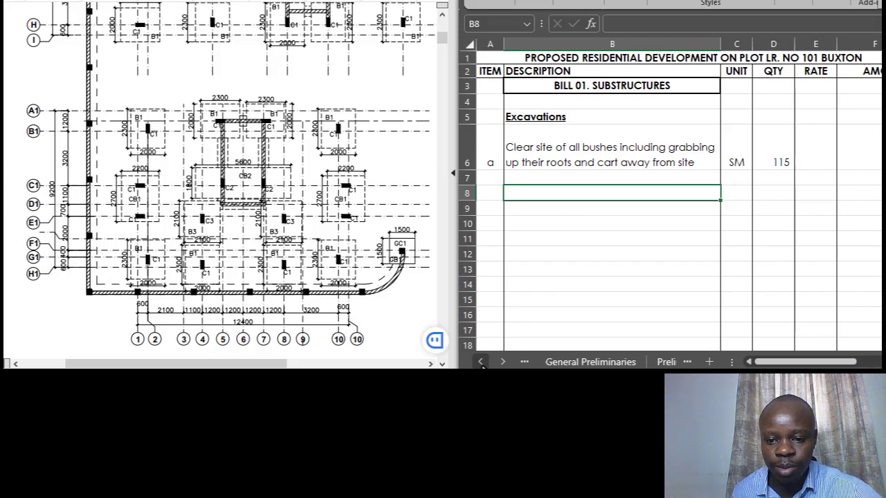
pyautogui.click(481, 362)
pyautogui.click(480, 362)
pyautogui.click(480, 363)
pyautogui.click(480, 362)
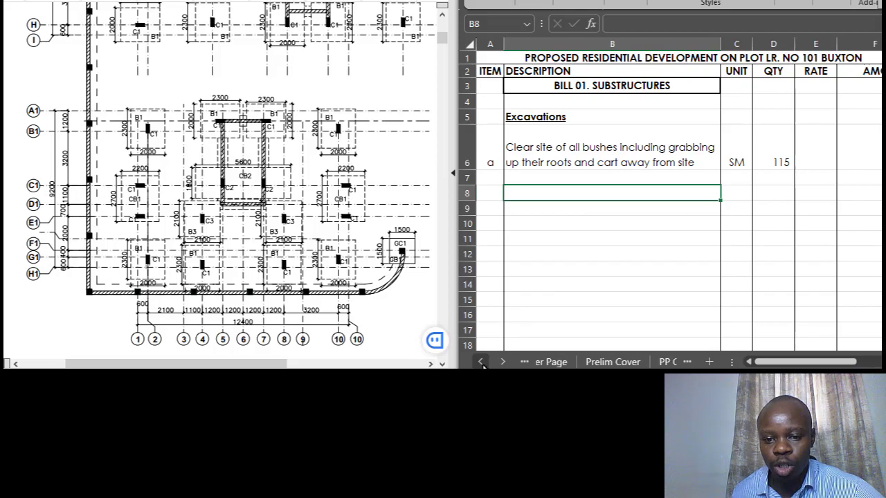
pyautogui.click(481, 362)
pyautogui.click(631, 240)
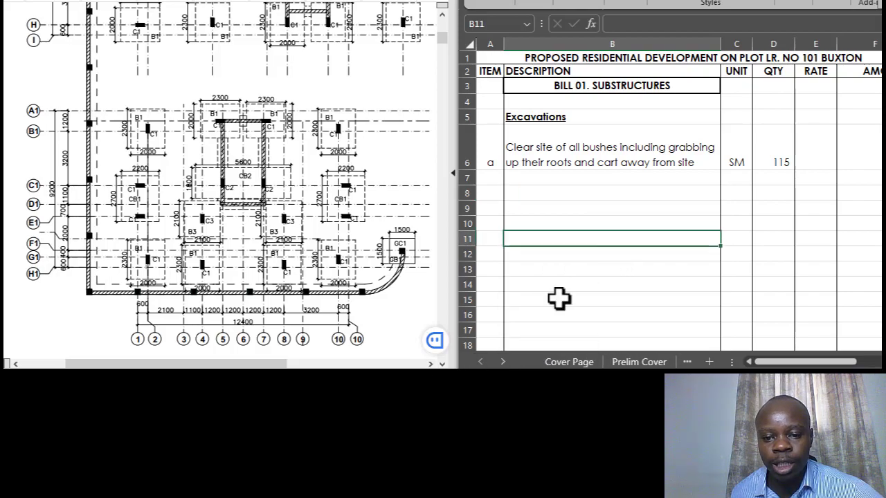
pyautogui.click(503, 362)
pyautogui.click(503, 362)
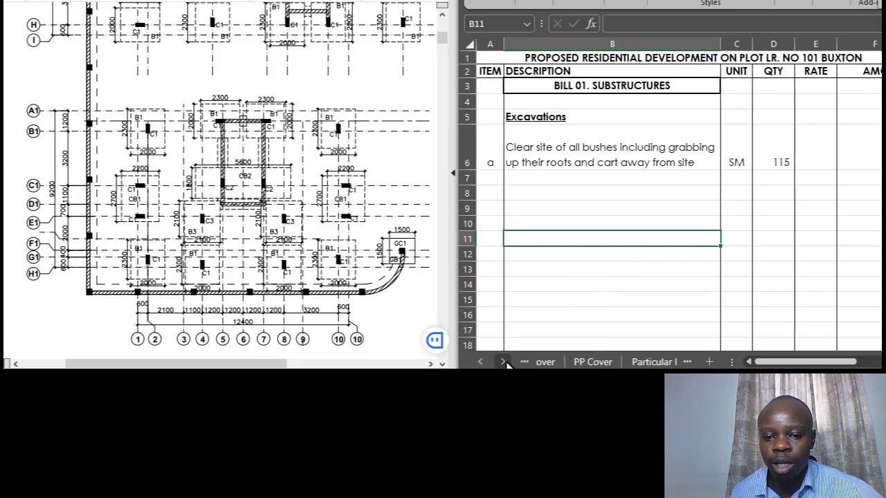
pyautogui.click(594, 298)
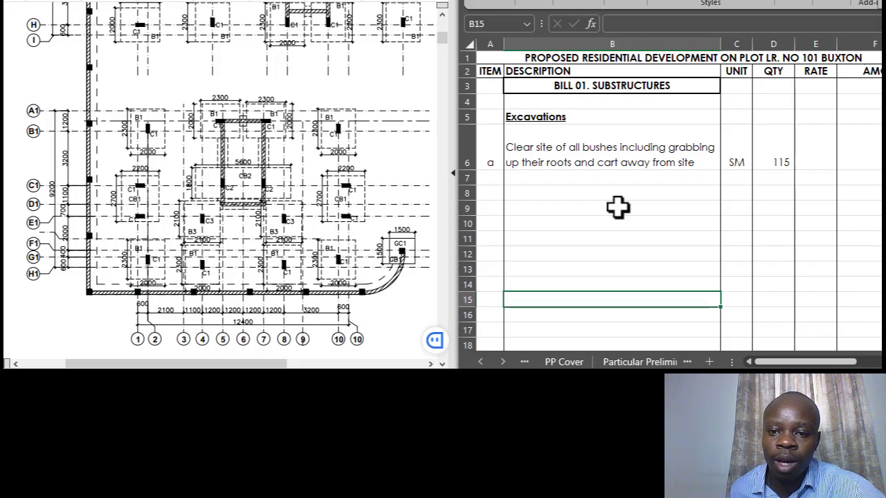
pyautogui.click(504, 362)
pyautogui.click(504, 362)
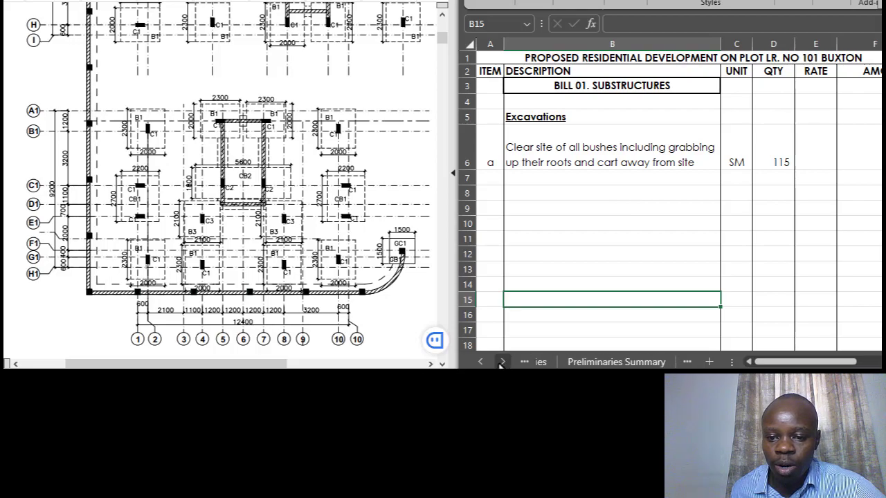
pyautogui.click(504, 362)
pyautogui.click(580, 226)
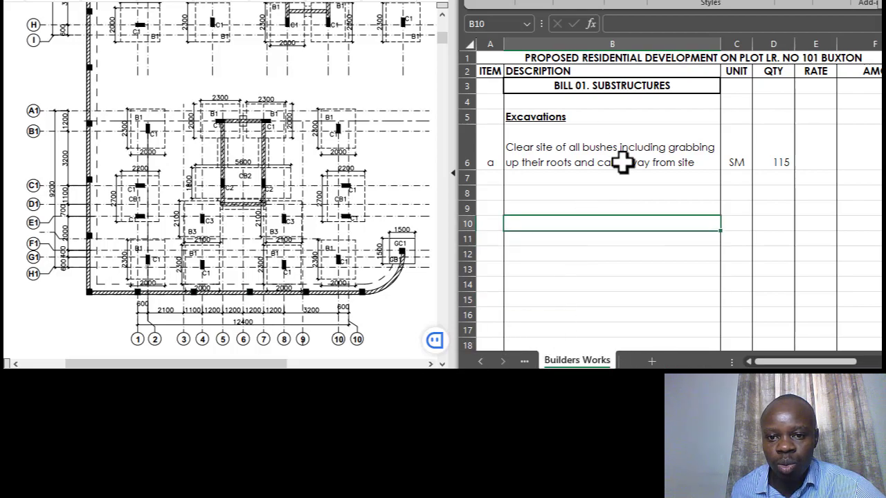
# Review the substructures bill heading, the Excavations subheading and the site clearance description on the Builders Works sheet.
pyautogui.click(587, 128)
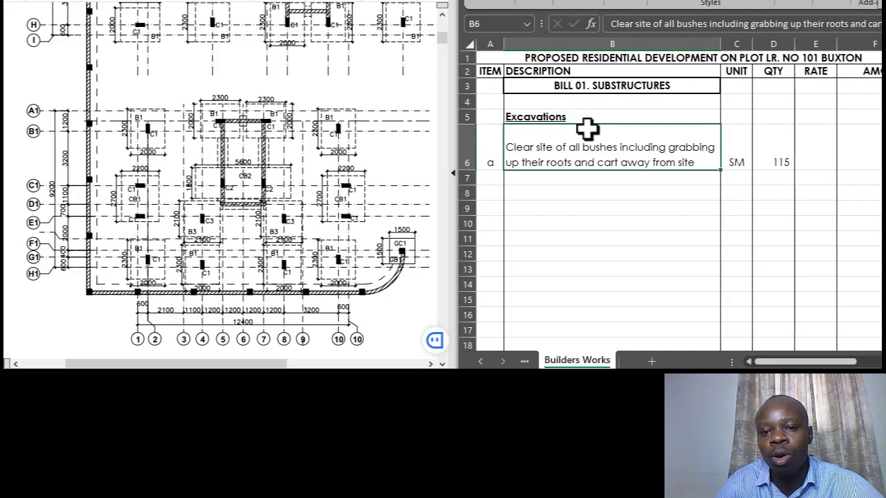
pyautogui.click(554, 114)
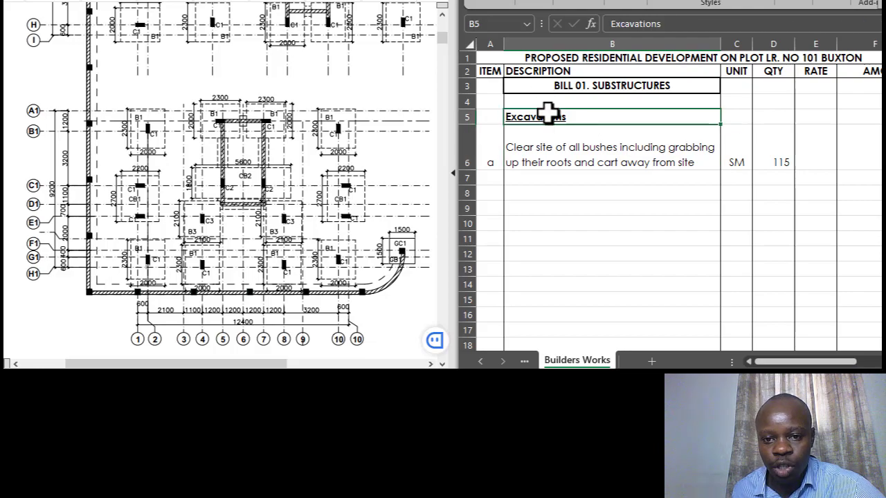
pyautogui.click(562, 143)
pyautogui.click(574, 119)
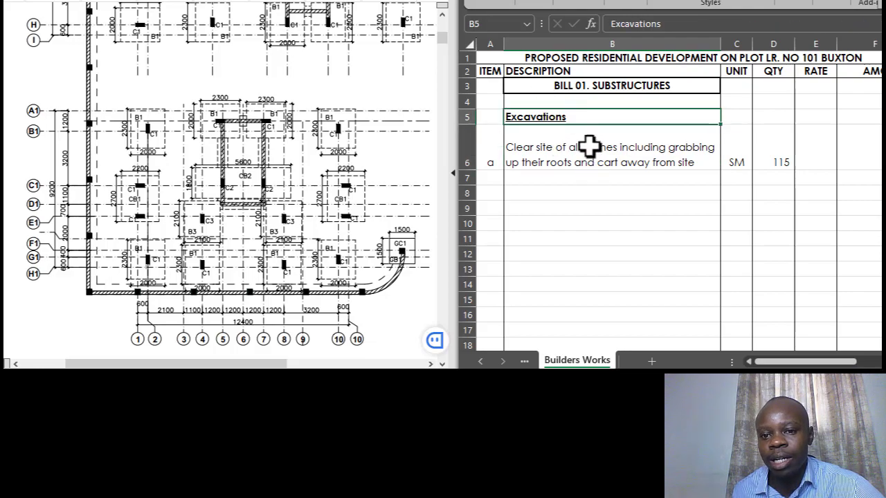
pyautogui.click(588, 149)
pyautogui.click(572, 116)
pyautogui.click(558, 165)
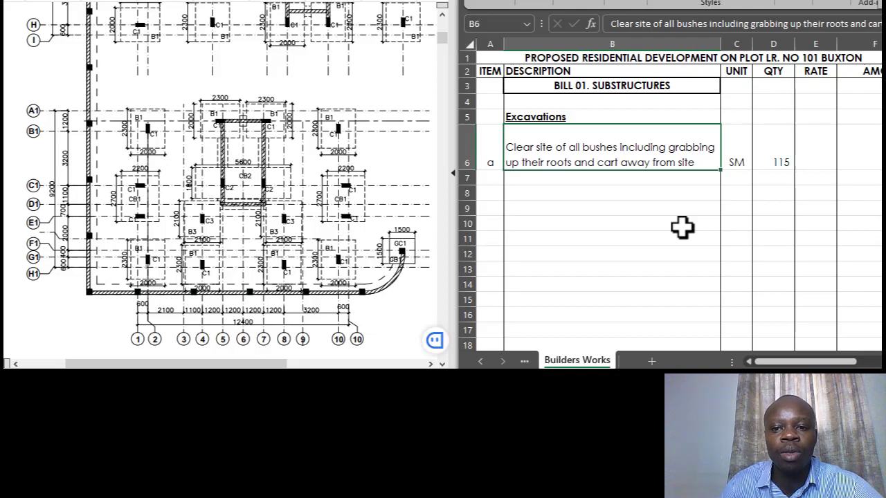
pyautogui.click(627, 205)
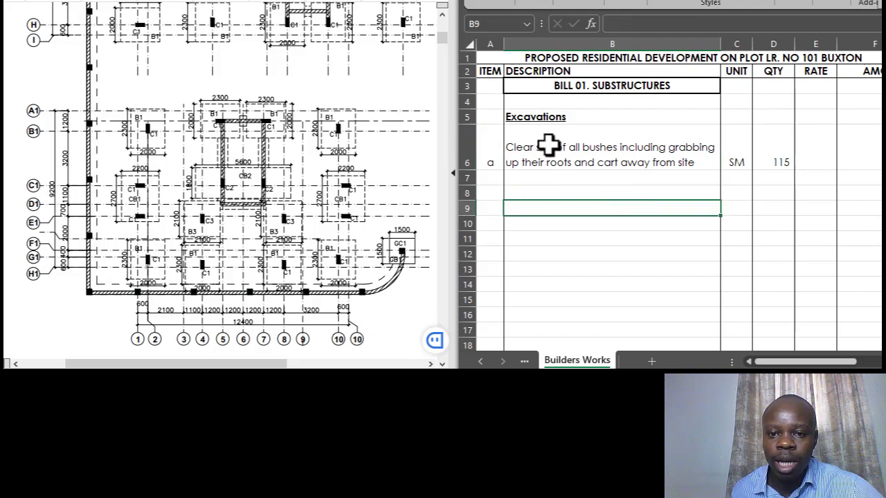
pyautogui.click(563, 116)
pyautogui.click(658, 88)
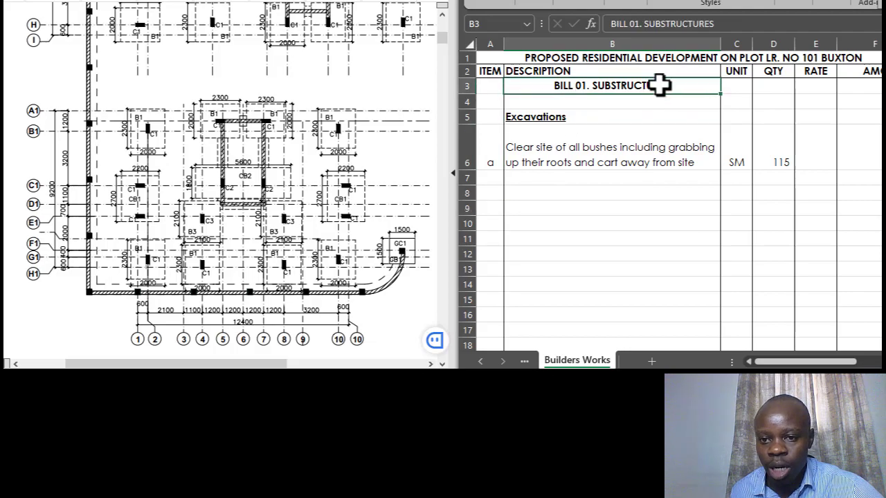
# Shrink the workbook window and reposition it over the drawing with its title bar and AMOUNT column in view.
pyautogui.click(720, 24)
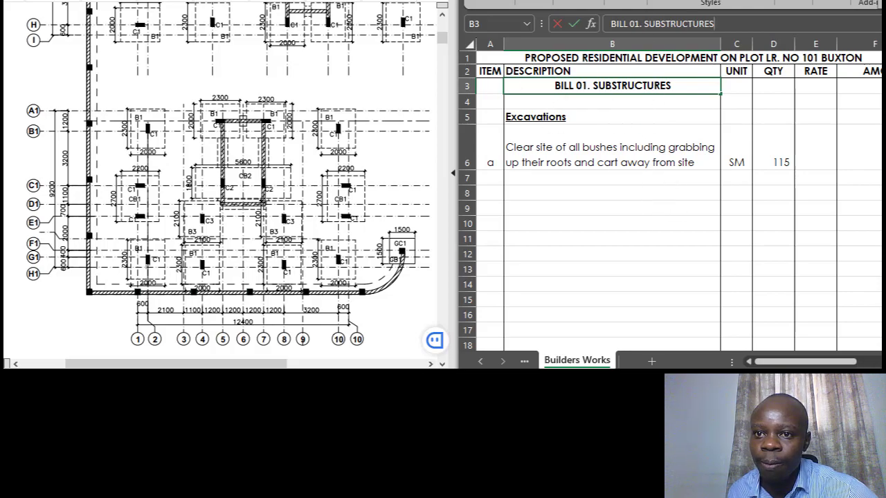
pyautogui.press('super+Down')
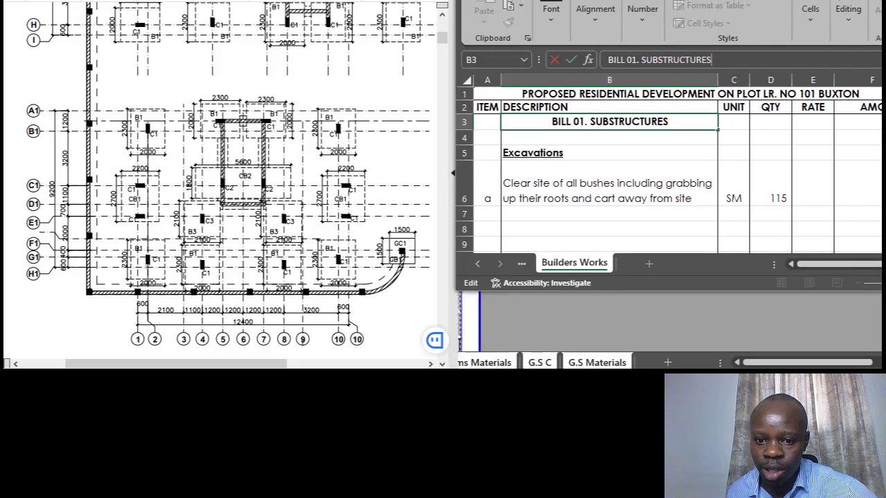
pyautogui.moveTo(668, 0); pyautogui.dragTo(560, 8)
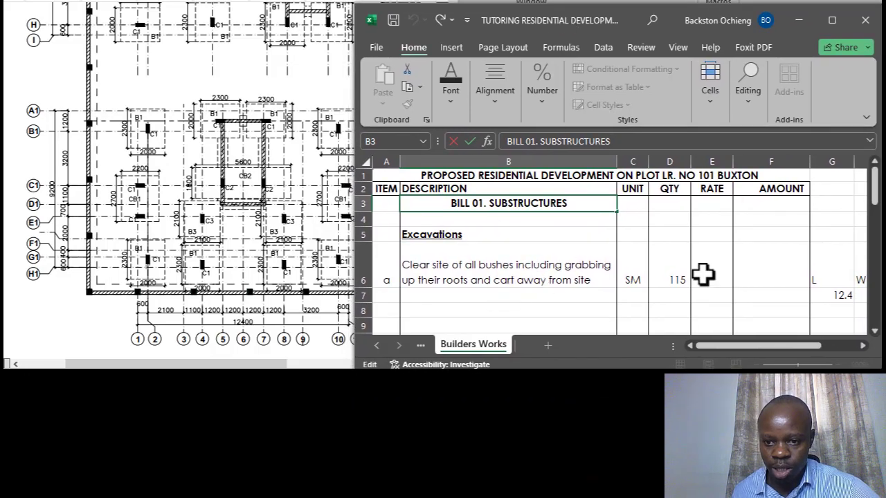
pyautogui.click(558, 265)
pyautogui.click(562, 233)
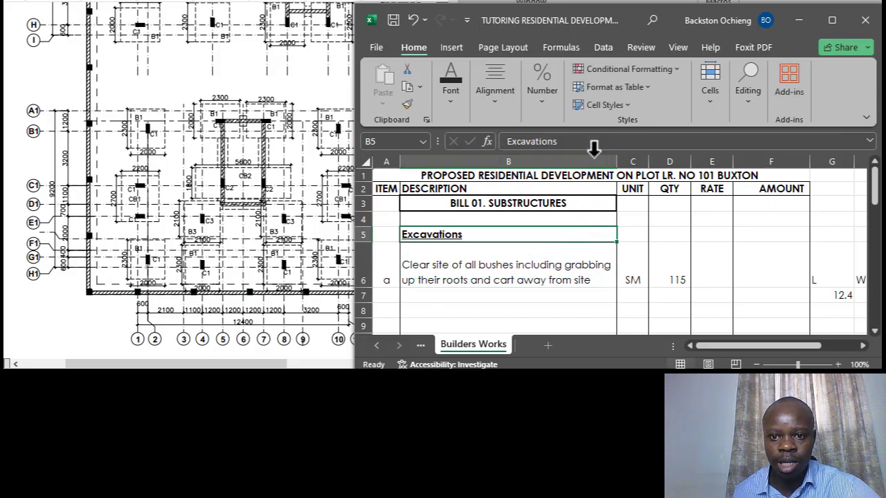
pyautogui.click(567, 260)
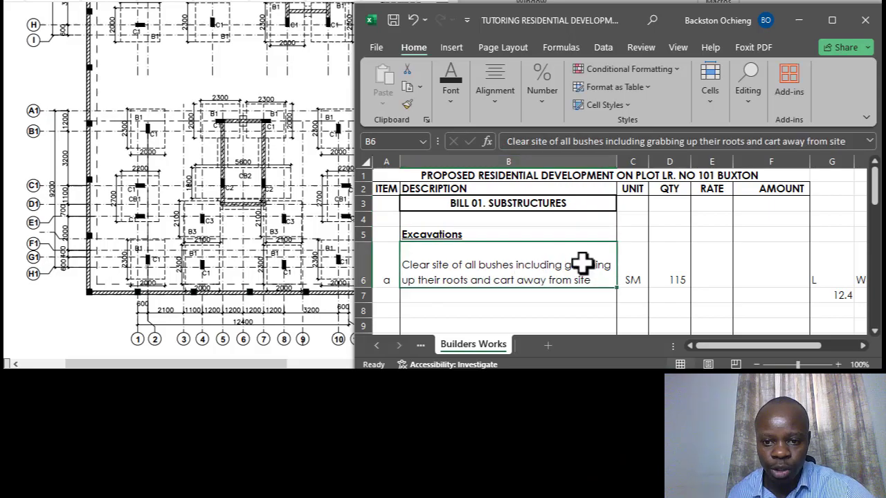
pyautogui.click(644, 264)
pyautogui.click(663, 263)
pyautogui.click(466, 265)
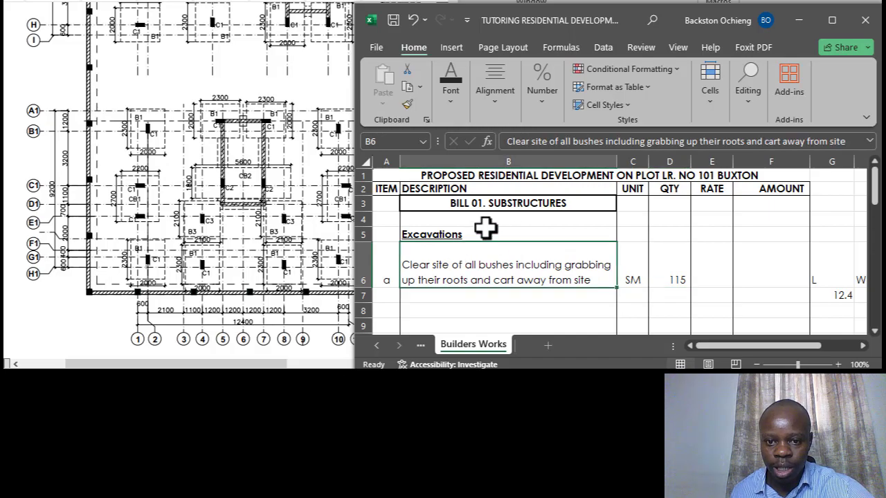
# Extend the bill heading in B3 to read "BILL 01. SUBSTRUCTURES (ALL PROVISIONAL)".
pyautogui.click(500, 204)
pyautogui.click(625, 141)
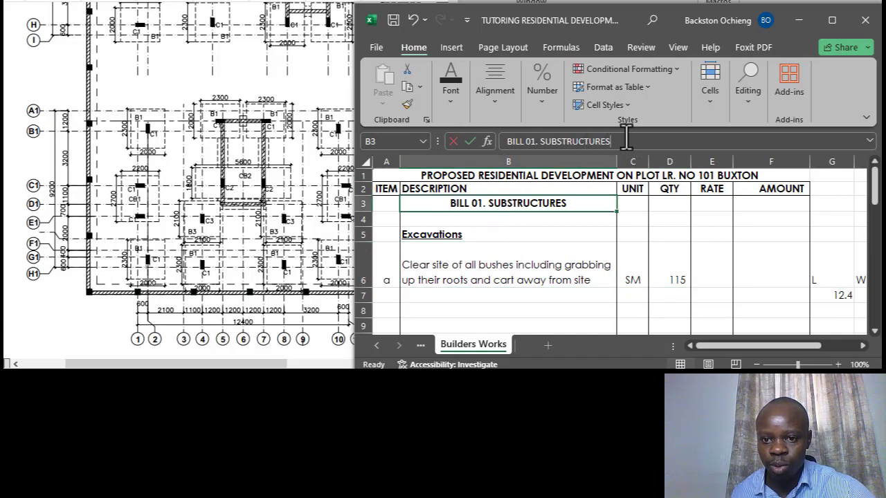
pyautogui.write('(')
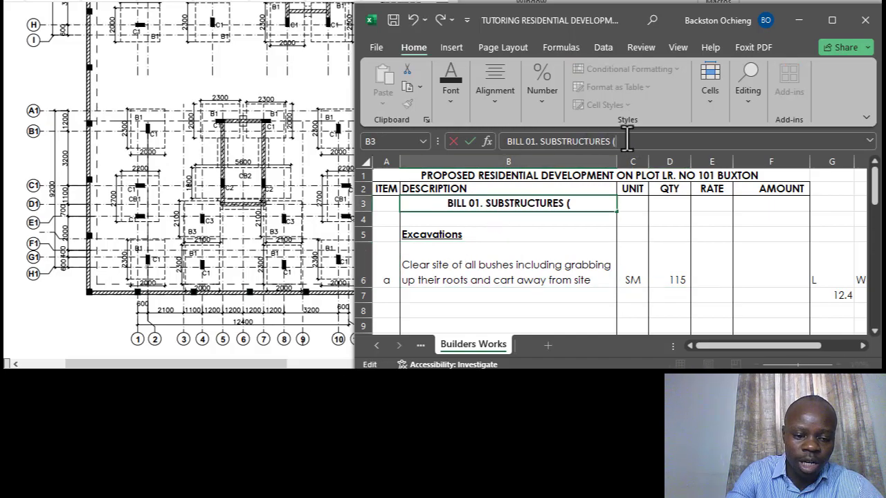
pyautogui.write('ALL P')
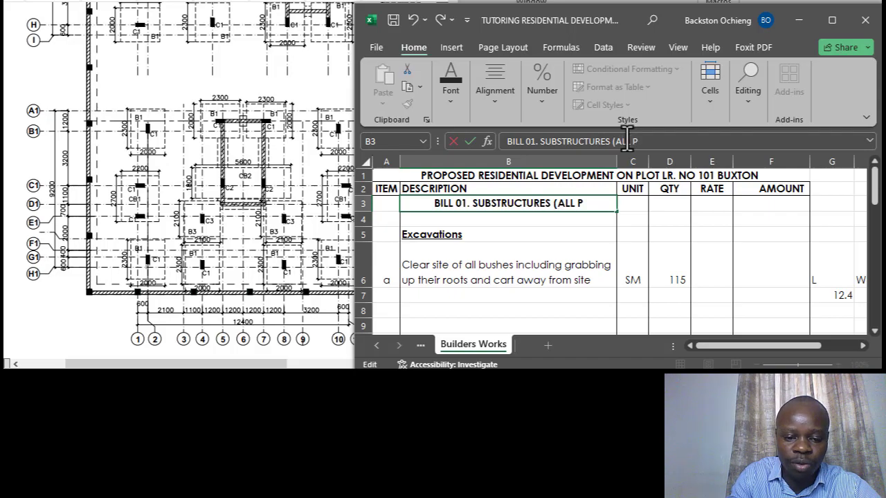
pyautogui.write('ROVISIO')
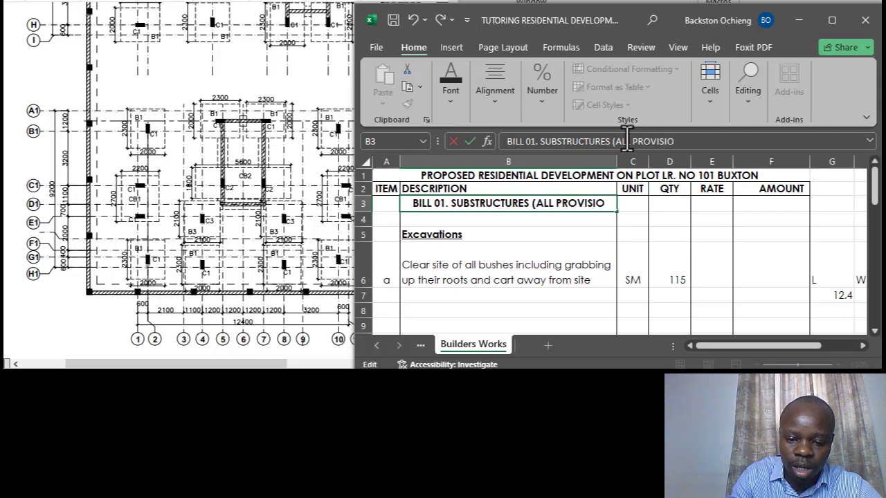
pyautogui.write('NAL)')
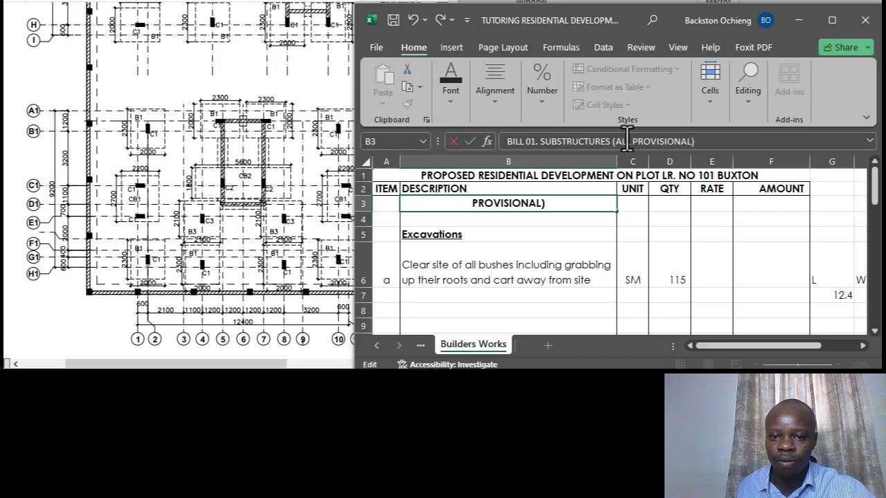
pyautogui.click(575, 268)
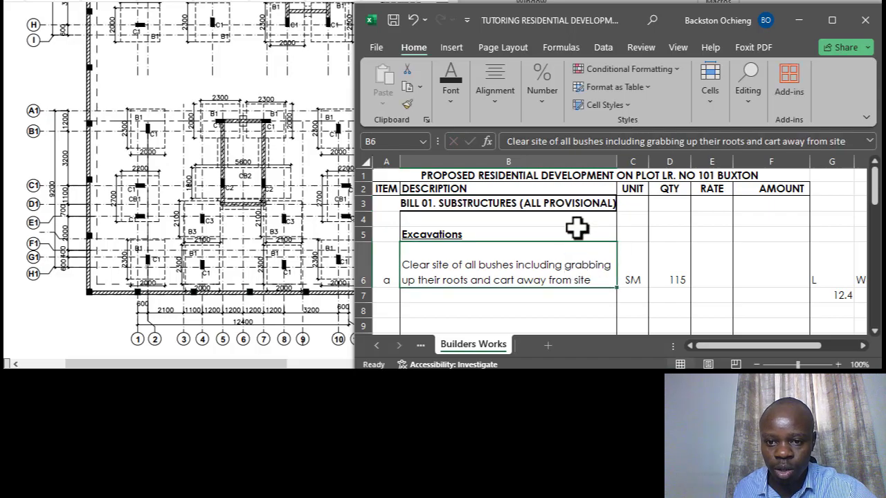
# Examine the bill heading and the site clearance description alongside the foundation layout drawing.
pyautogui.click(569, 204)
pyautogui.click(552, 245)
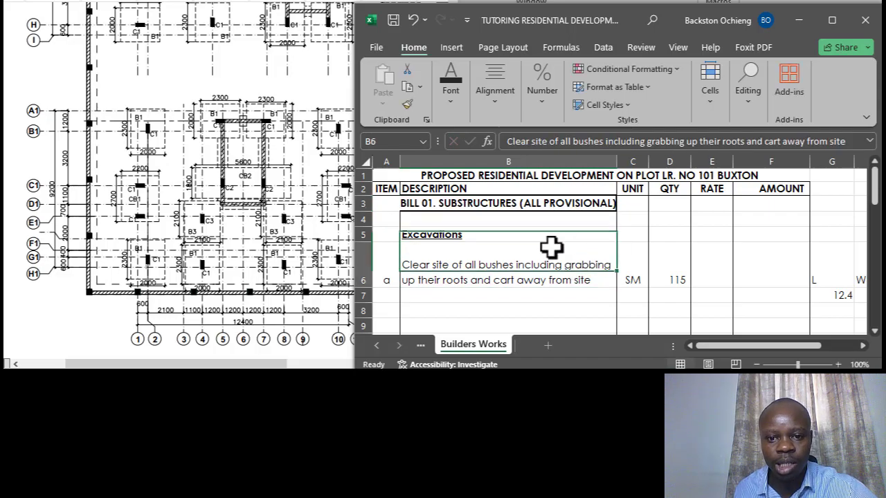
pyautogui.click(548, 204)
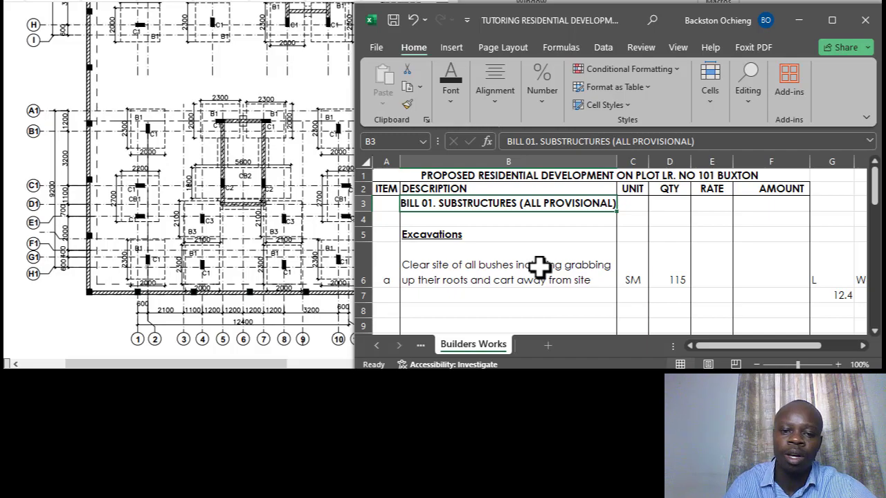
pyautogui.click(512, 266)
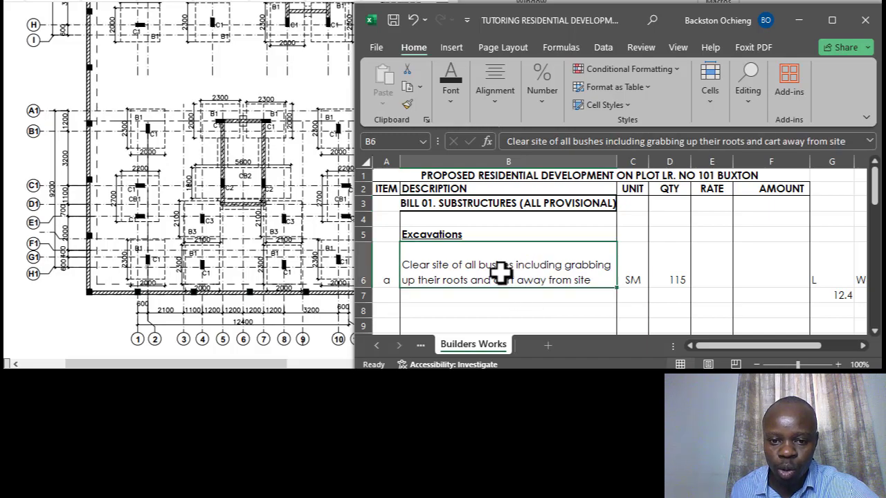
pyautogui.click(503, 232)
pyautogui.click(500, 274)
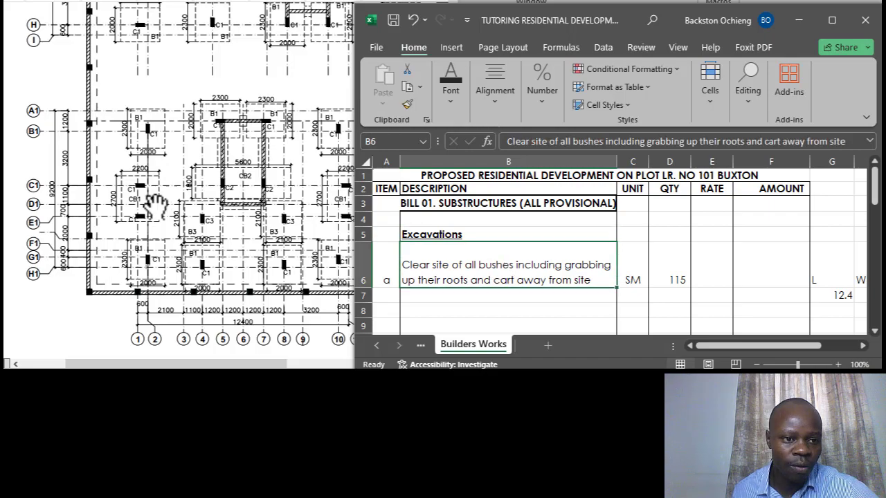
pyautogui.scroll(-3, 126, 237)
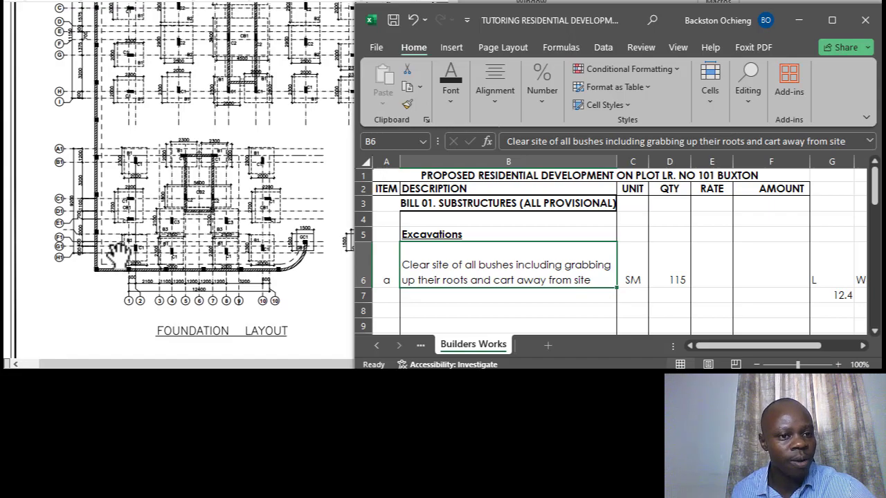
pyautogui.click(634, 262)
pyautogui.click(520, 273)
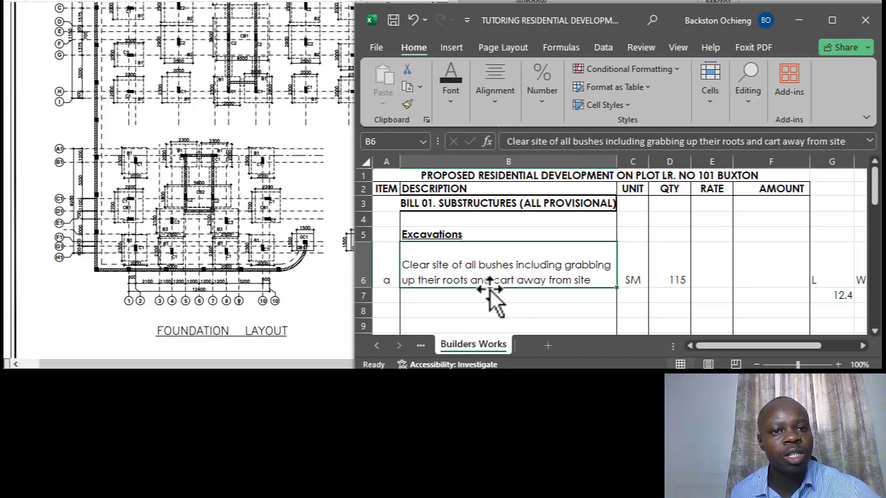
# Examine the site clearance item's description, unit and quantity, and the length column of its dimensions.
pyautogui.click(584, 221)
pyautogui.click(586, 236)
pyautogui.click(527, 273)
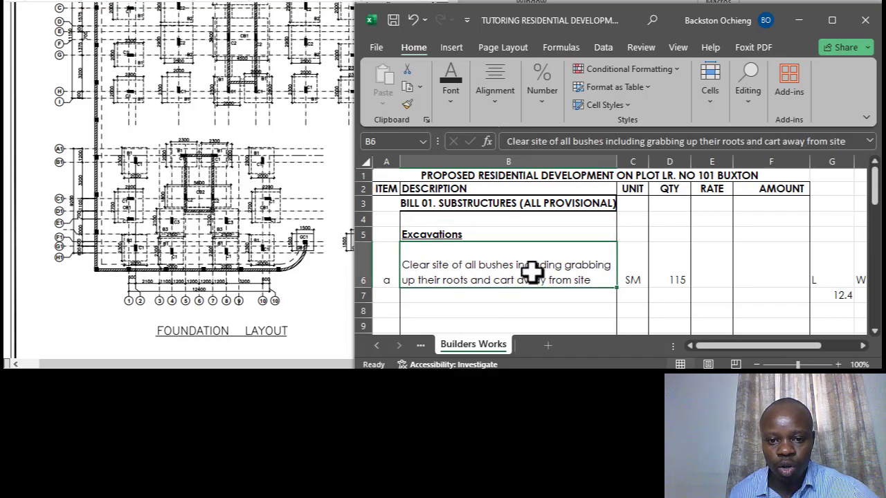
pyautogui.click(628, 277)
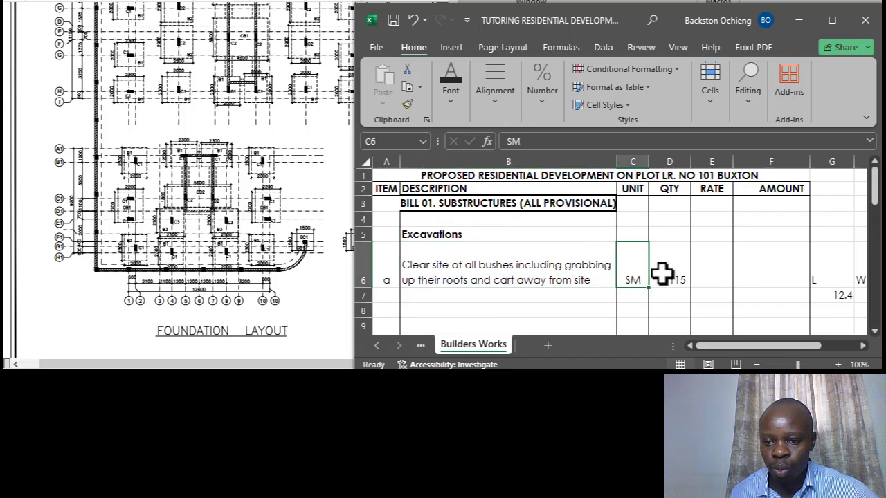
pyautogui.click(663, 275)
pyautogui.click(612, 264)
pyautogui.click(662, 279)
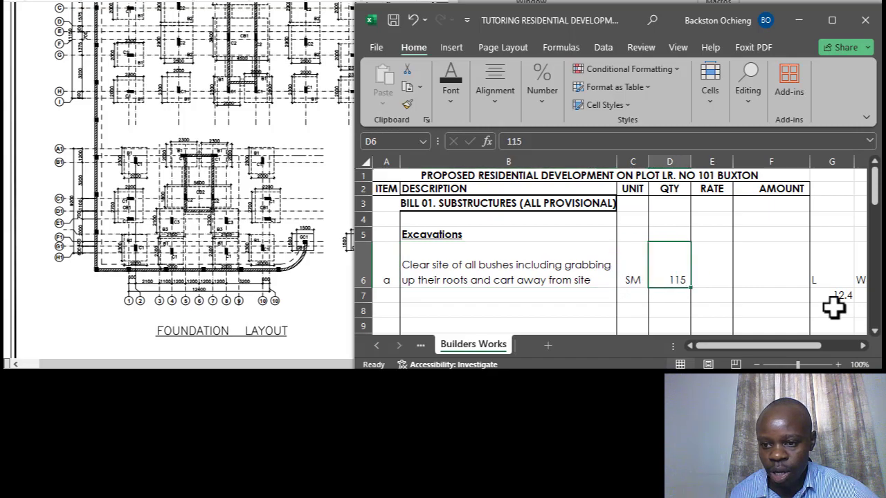
pyautogui.click(836, 277)
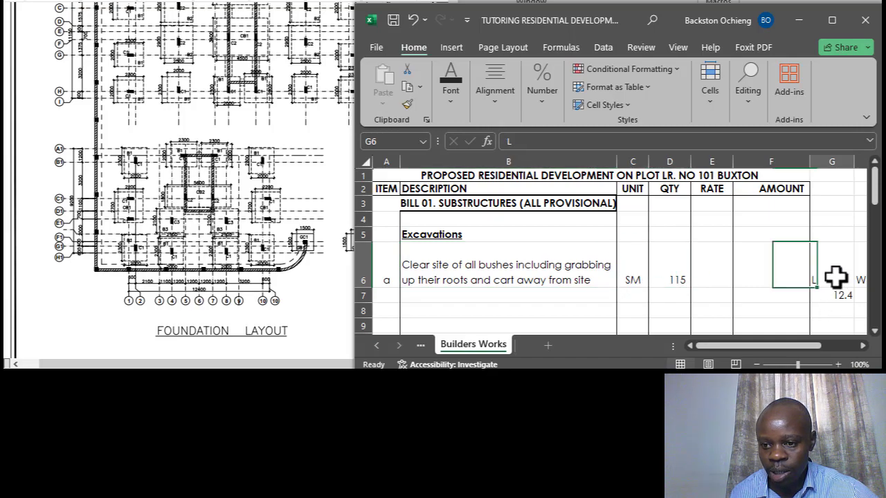
# Label the row below the site clearance item as item "b" in cell A7.
pyautogui.scroll(-1, 534, 232)
pyautogui.click(538, 235)
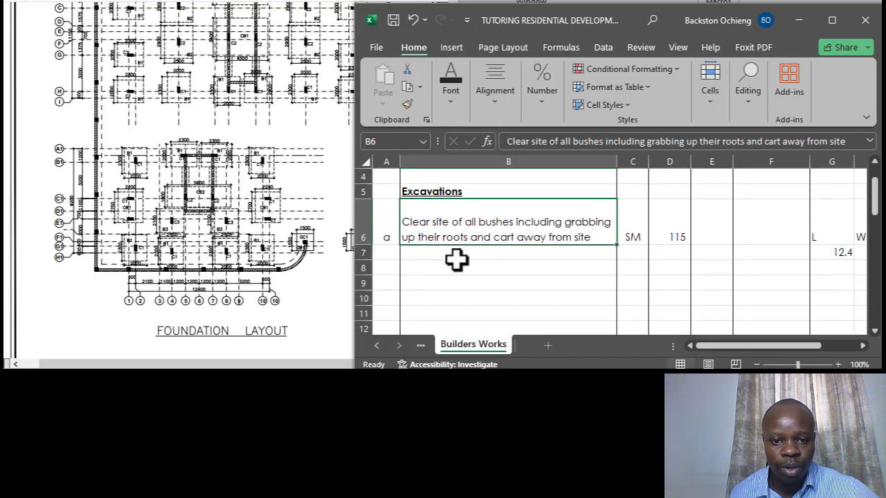
pyautogui.click(405, 269)
pyautogui.click(389, 272)
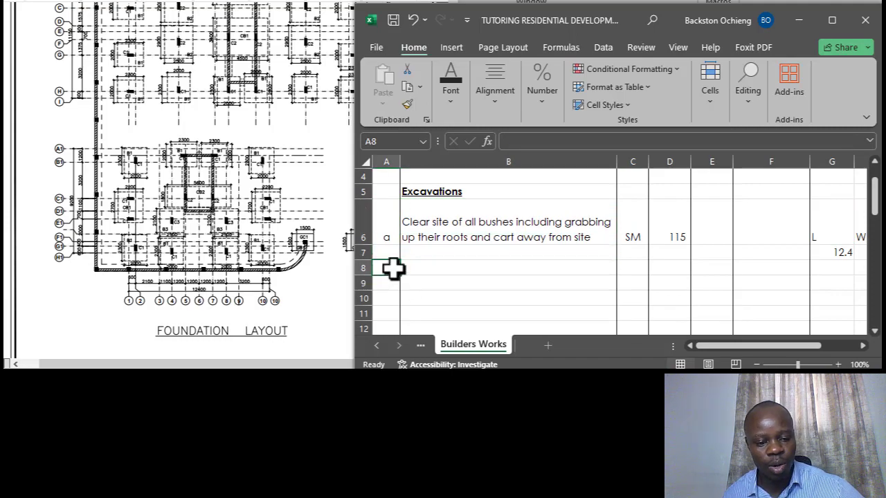
pyautogui.click(389, 253)
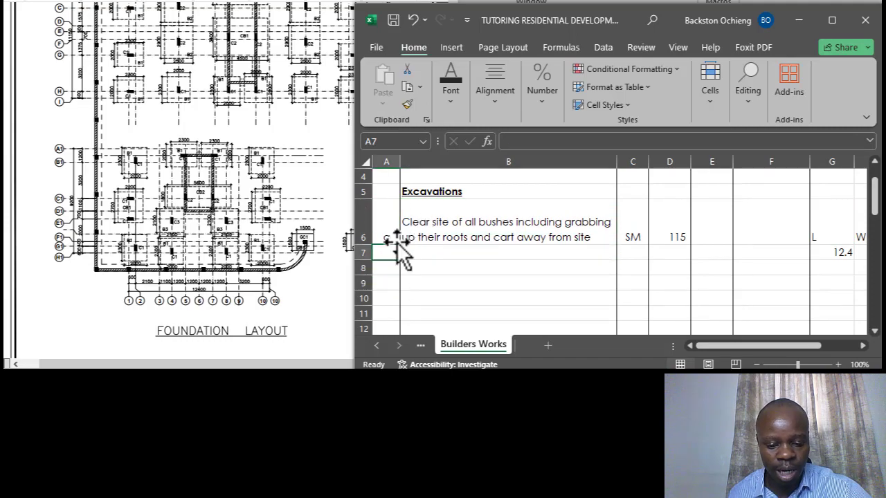
pyautogui.click(439, 228)
pyautogui.click(388, 242)
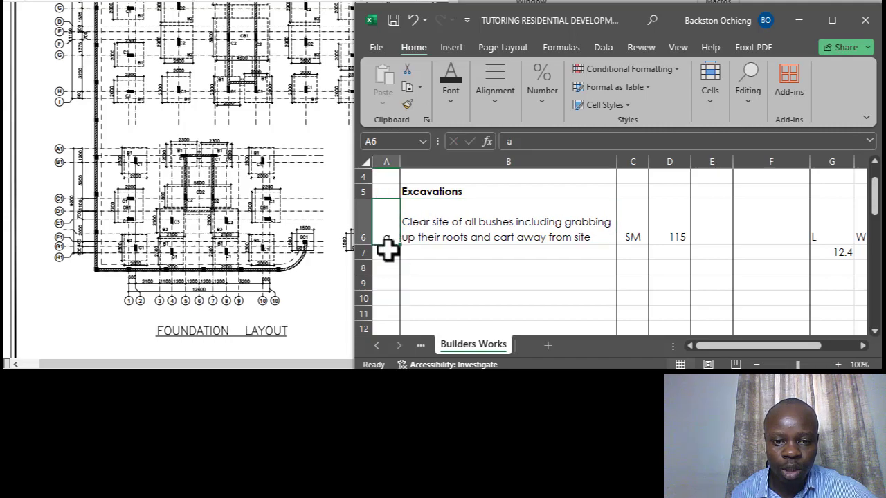
pyautogui.write('a')
pyautogui.press('Return')
pyautogui.write('b')
pyautogui.click(429, 251)
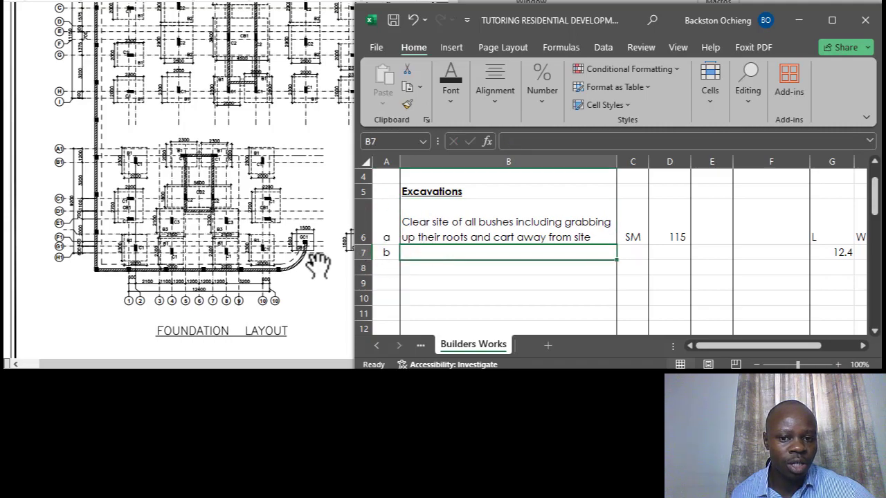
# Consult the SMM summary of substructure elements for the work following site clearance, and return to the foundation layout drawing.
pyautogui.click(500, 236)
pyautogui.click(486, 256)
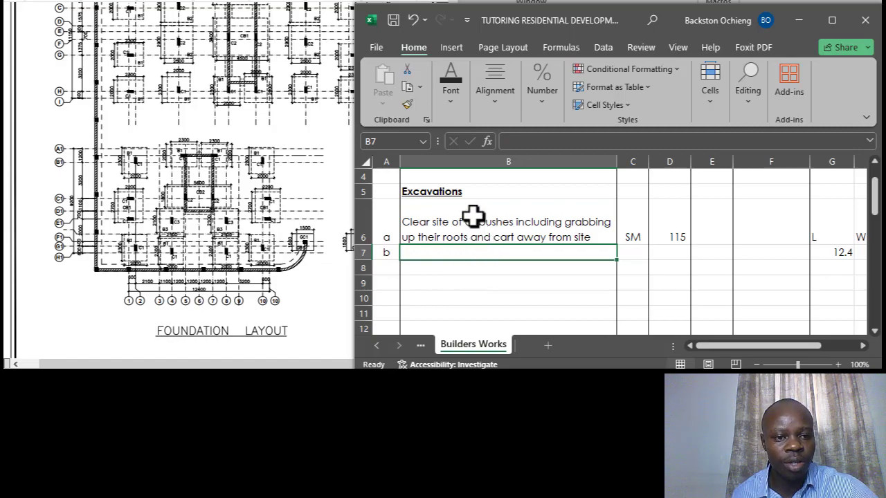
pyautogui.click(470, 239)
pyautogui.click(474, 255)
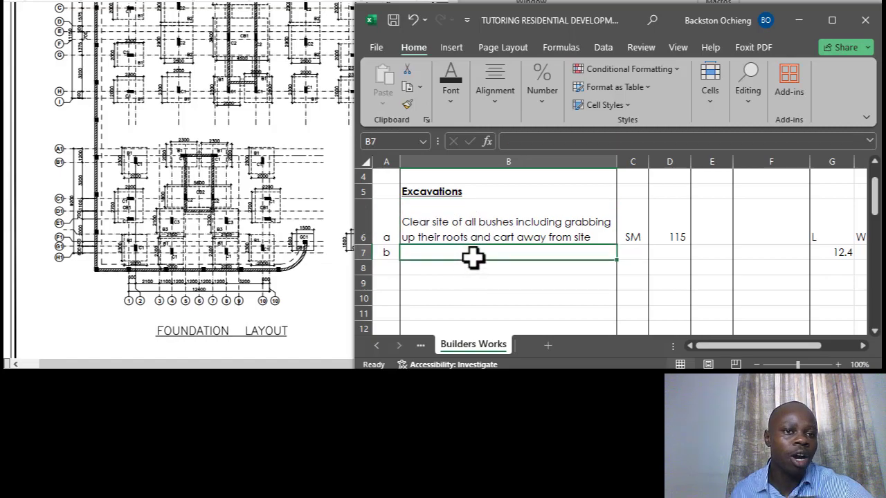
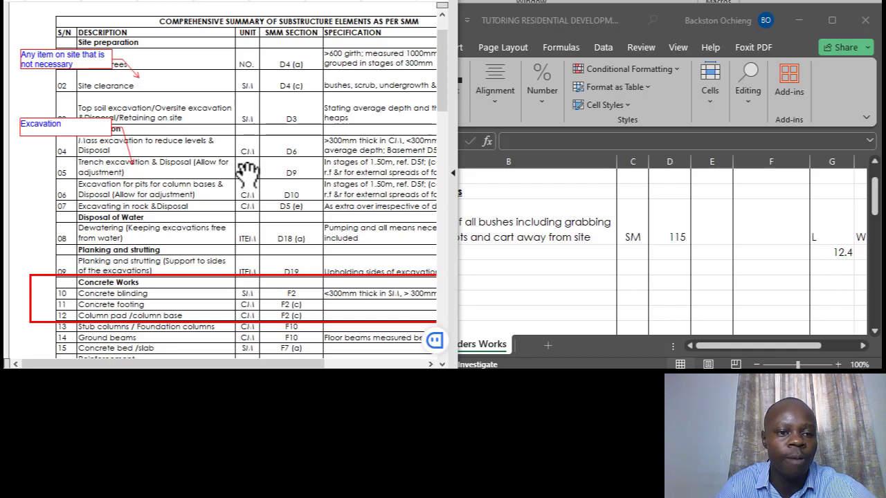
pyautogui.click(545, 272)
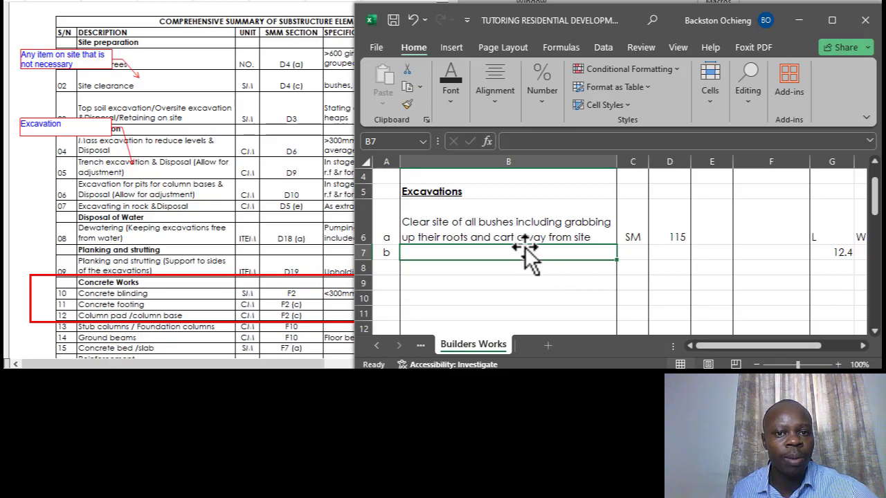
pyautogui.click(273, 8)
pyautogui.scroll(-10, 349, 225)
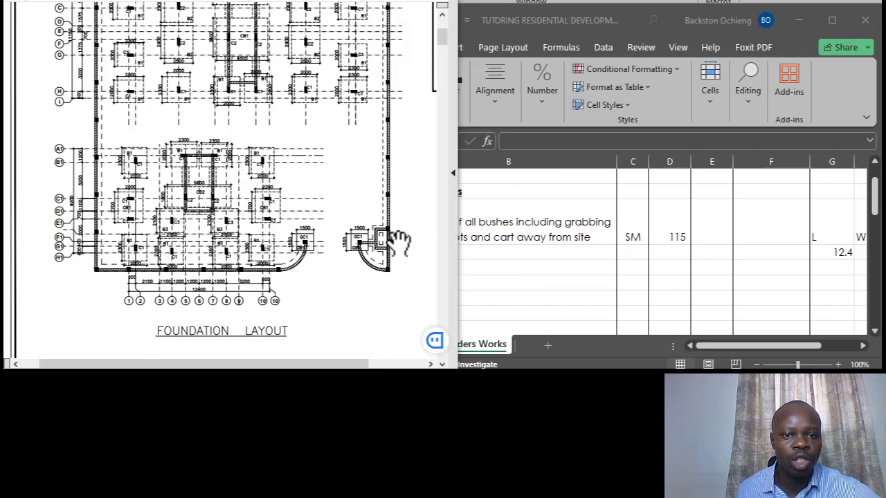
# Examine the site clearance item's description and the UNIT column beside the empty row of item b.
pyautogui.click(580, 260)
pyautogui.click(520, 224)
pyautogui.click(476, 254)
pyautogui.click(629, 255)
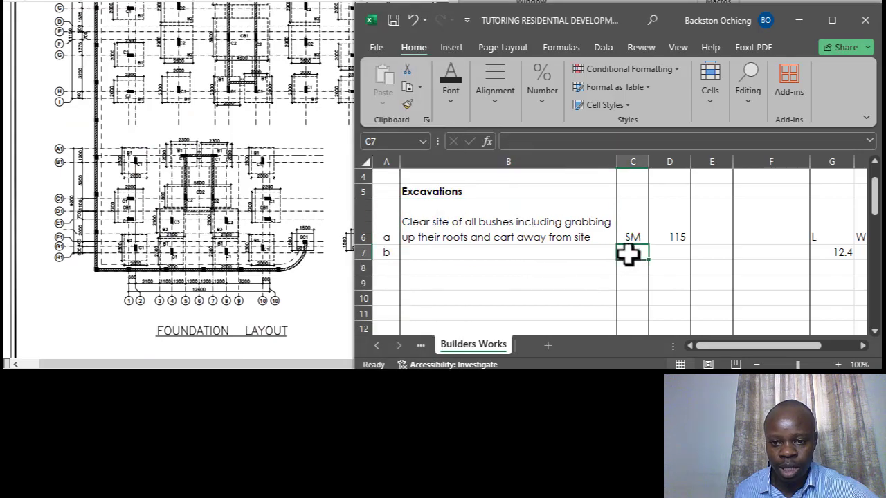
pyautogui.click(511, 228)
pyautogui.click(485, 256)
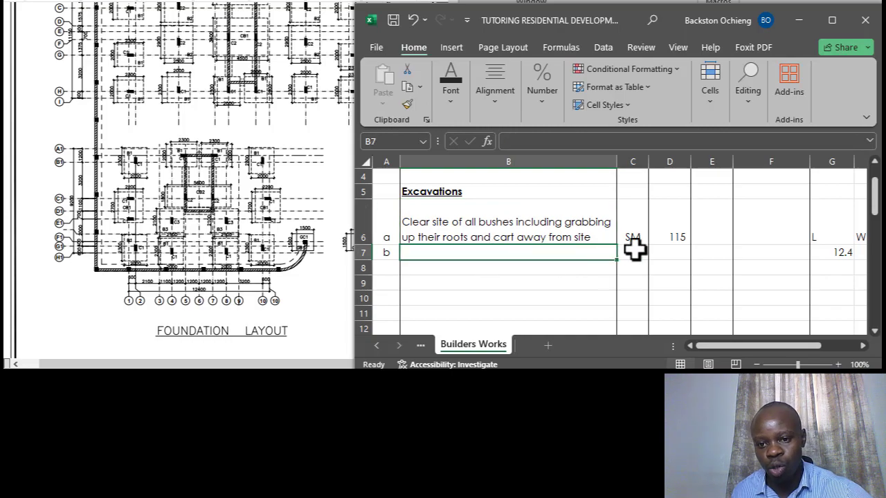
pyautogui.click(620, 252)
pyautogui.scroll(1, 620, 250)
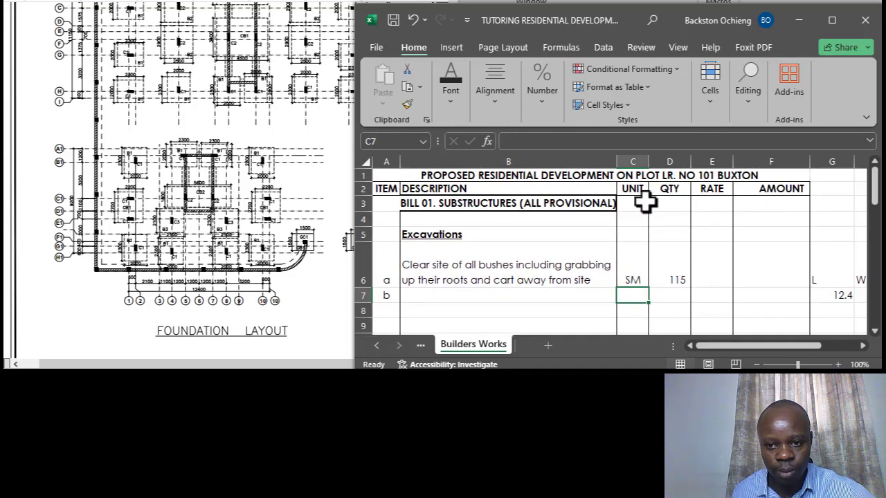
pyautogui.scroll(-1, 554, 229)
pyautogui.click(484, 232)
# Enter the item b description in B7 as "Bulk excavation to reduce levels, depth not exceeding 1.50m deep".
pyautogui.click(453, 261)
pyautogui.click(457, 253)
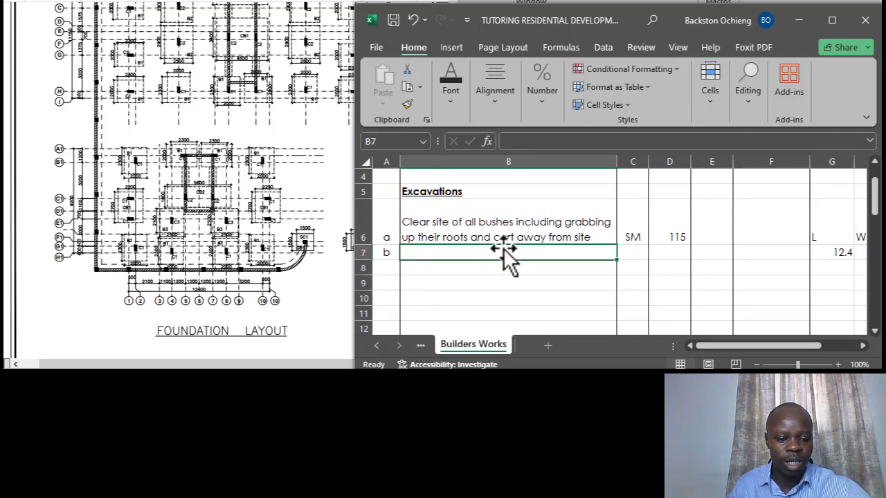
pyautogui.write('Bulk ')
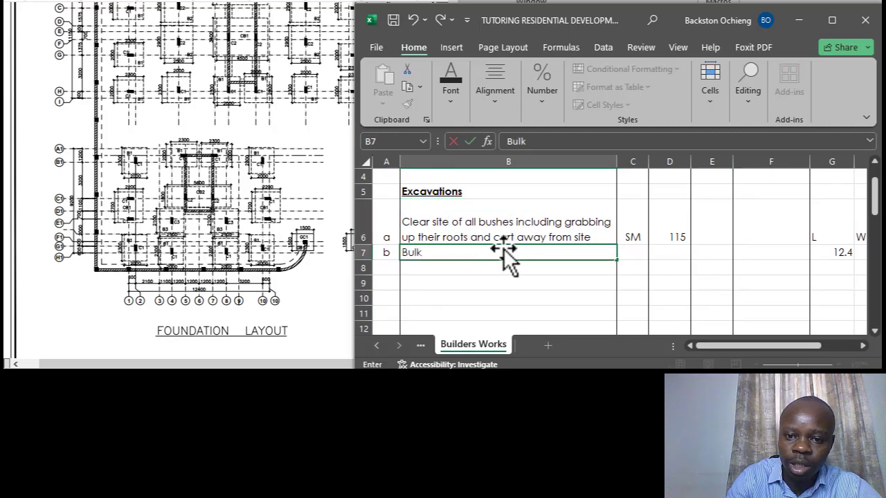
pyautogui.write('e')
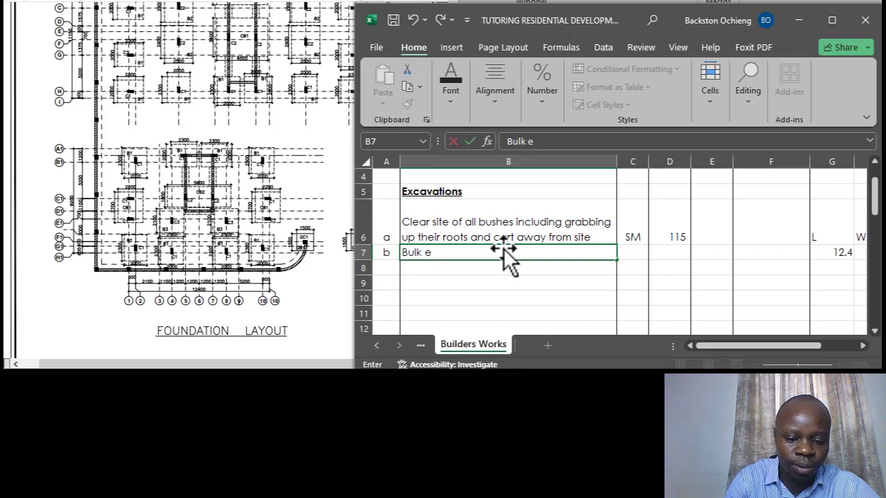
pyautogui.write('xcvation')
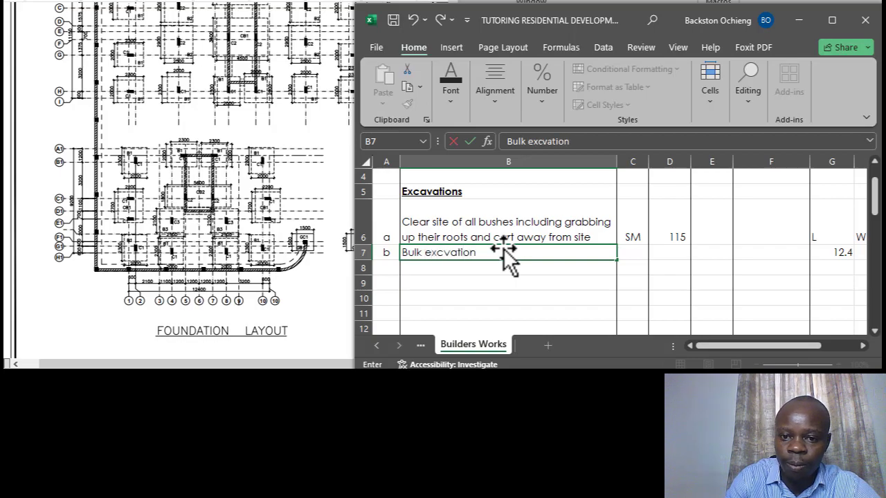
pyautogui.press('BackSpace')
pyautogui.press('BackSpace')
pyautogui.press('BackSpace')
pyautogui.press('BackSpace')
pyautogui.press('BackSpace')
pyautogui.press('BackSpace')
pyautogui.write('ation')
pyautogui.press('BackSpace')
pyautogui.press('BackSpace')
pyautogui.press('BackSpace')
pyautogui.press('BackSpace')
pyautogui.write('vation')
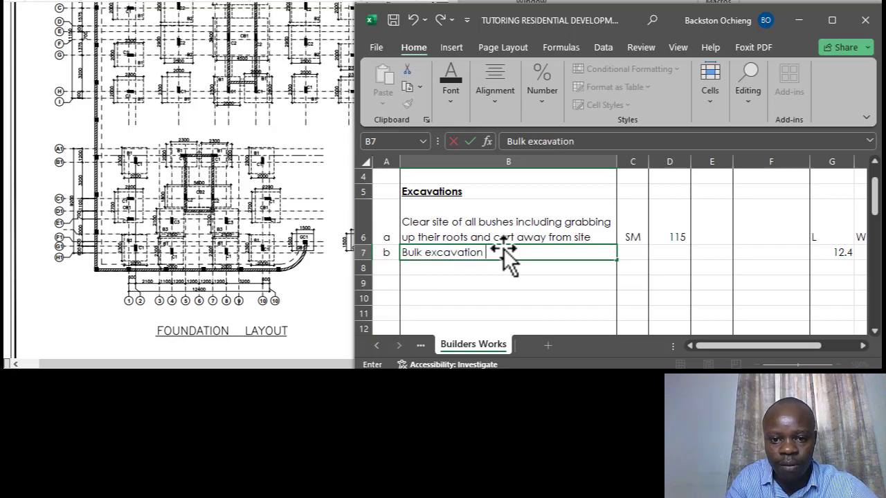
pyautogui.write(' to reduec')
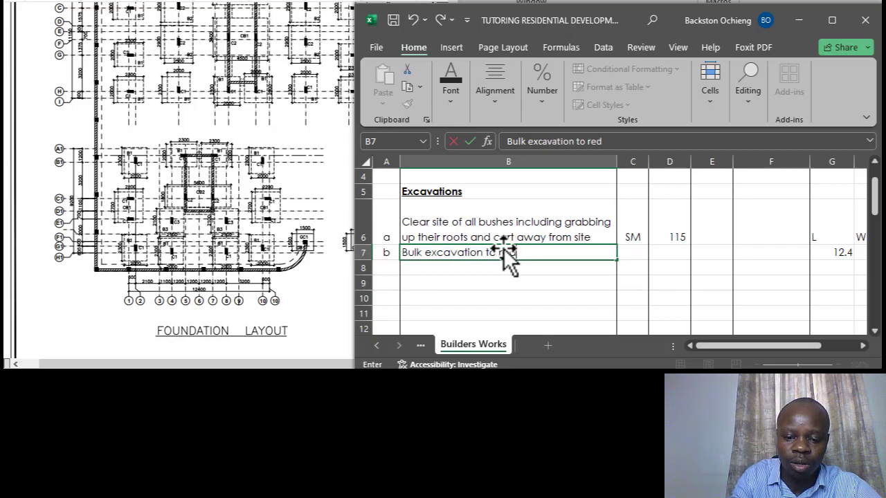
pyautogui.press('BackSpace')
pyautogui.write('ce levels, depth ')
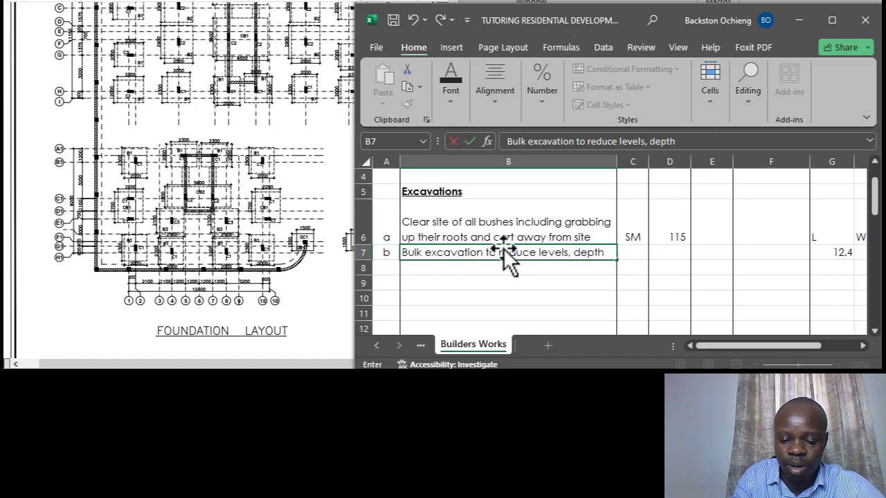
pyautogui.write('e')
pyautogui.press('BackSpace')
pyautogui.write('not')
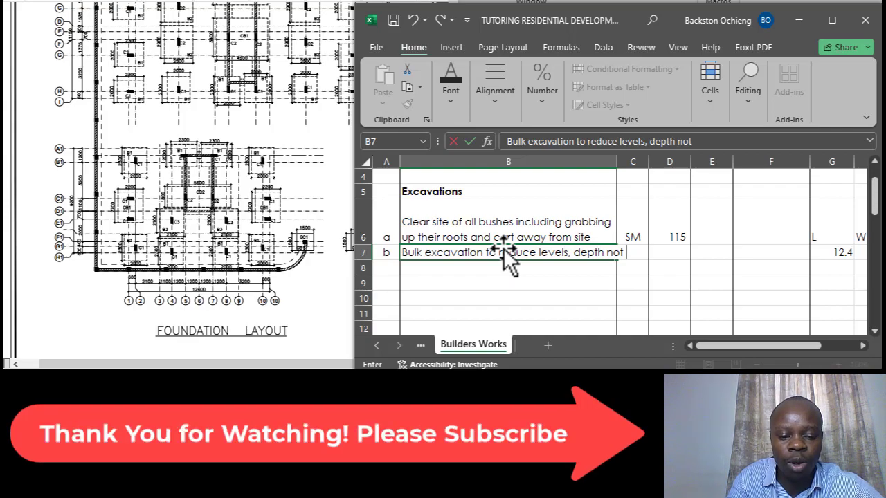
pyautogui.write('exceedin')
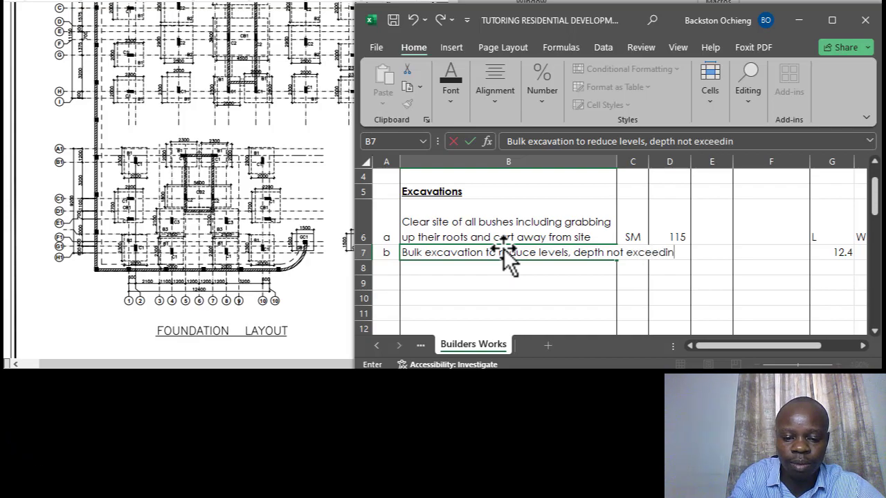
pyautogui.write('g 1.50m deep')
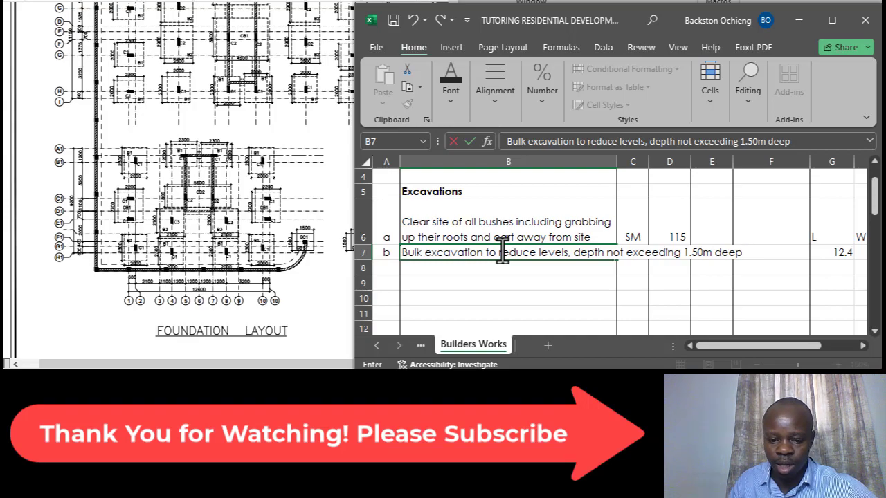
pyautogui.write(' co')
pyautogui.press('BackSpace')
pyautogui.press('BackSpace')
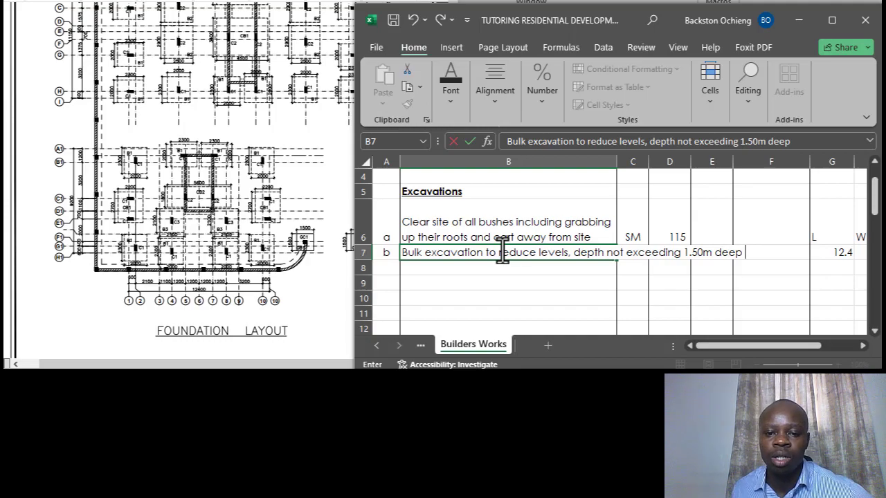
pyautogui.hotkey('ctrl', 'Return')
# Review the bulk excavation description against the site clearance item and the foundation layout drawing.
pyautogui.click(519, 214)
pyautogui.click(487, 256)
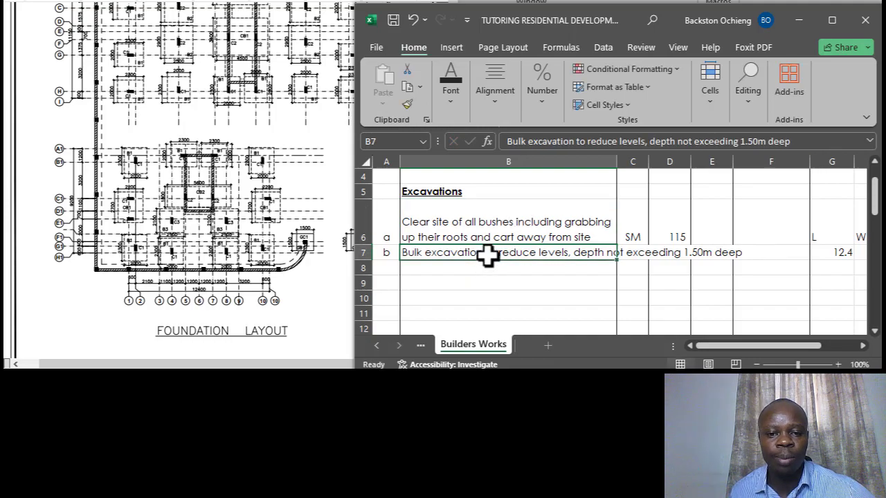
pyautogui.click(571, 231)
pyautogui.click(537, 252)
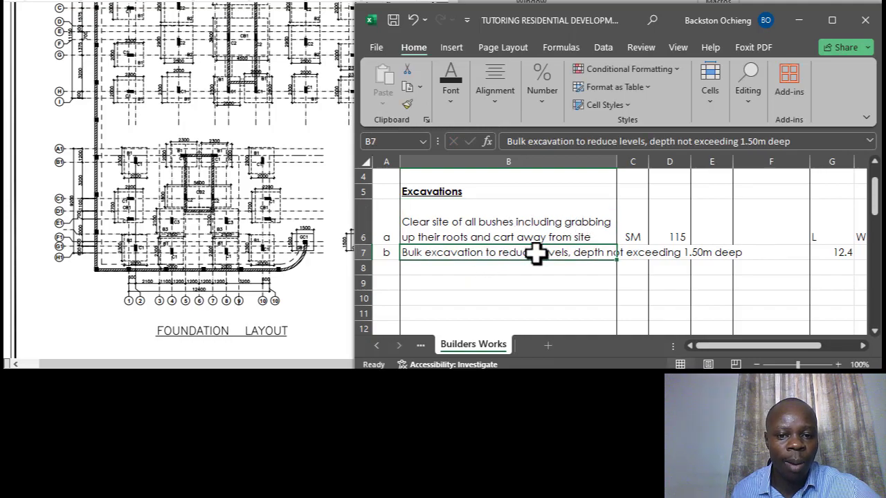
pyautogui.click(158, 6)
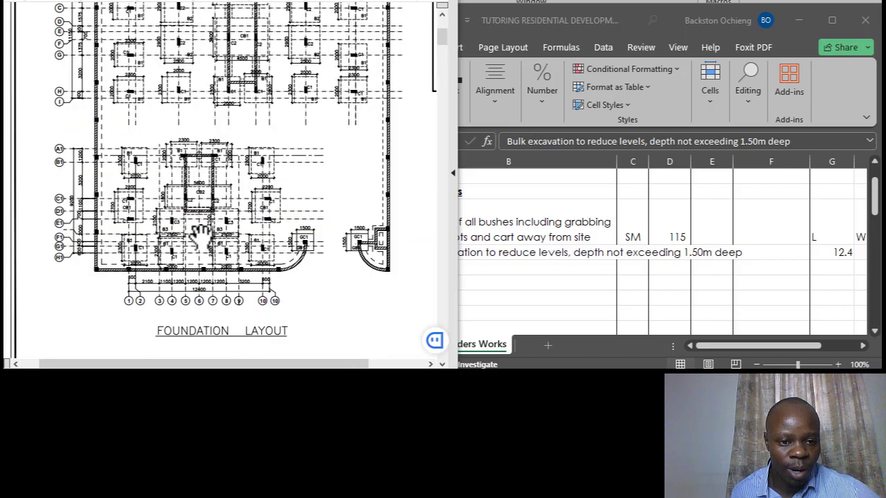
pyautogui.click(569, 255)
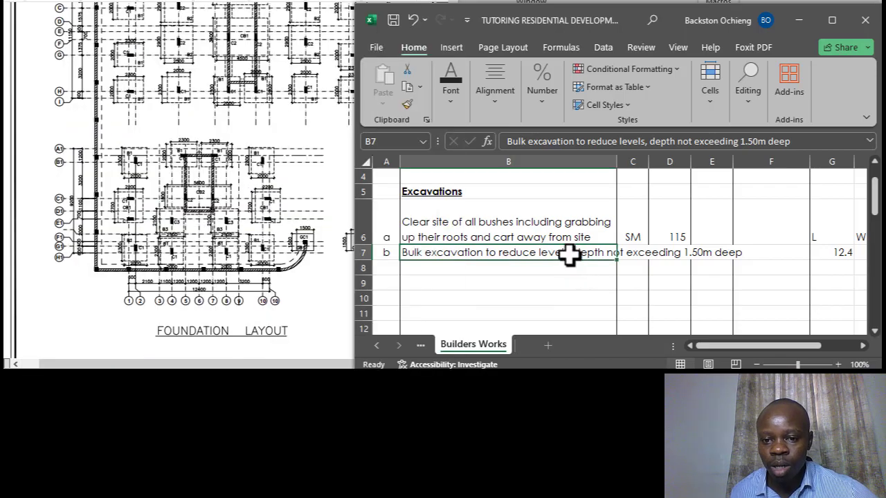
pyautogui.click(530, 239)
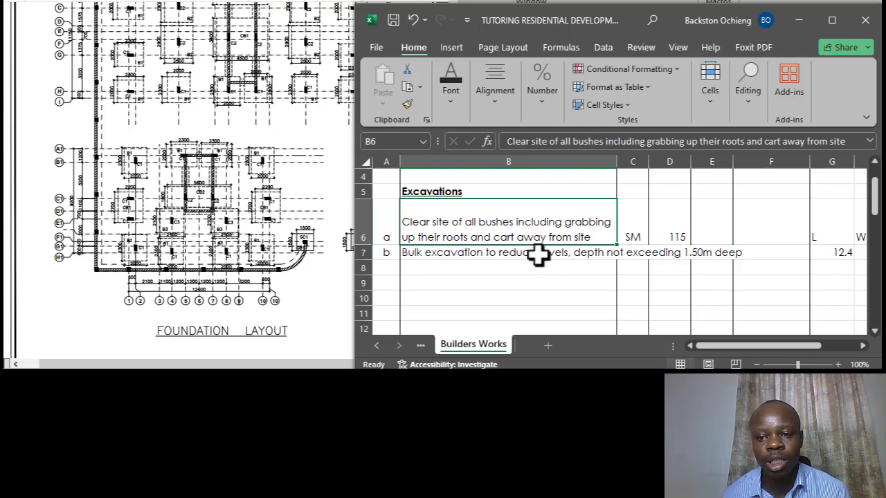
pyautogui.click(500, 252)
pyautogui.click(512, 236)
pyautogui.click(522, 255)
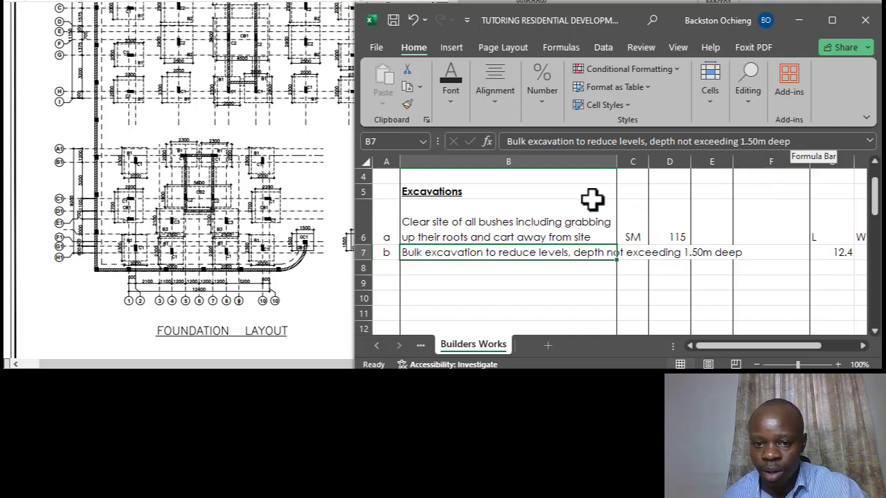
pyautogui.click(525, 236)
pyautogui.click(530, 253)
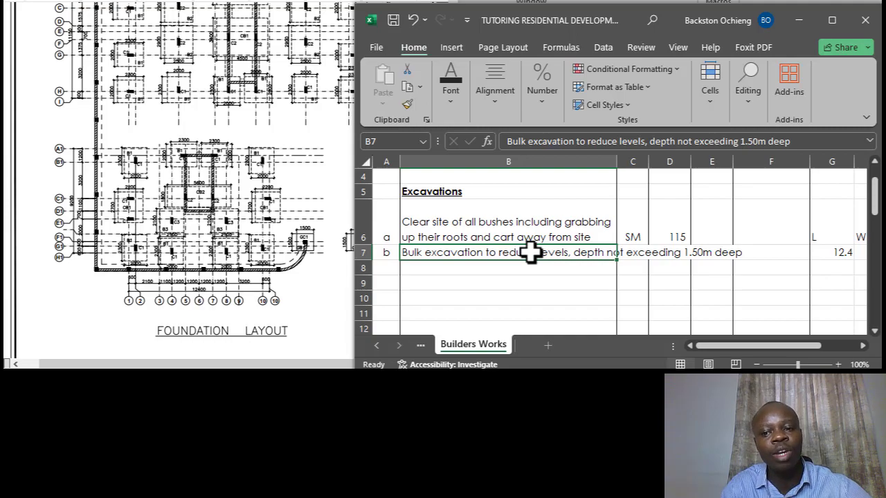
pyautogui.click(477, 233)
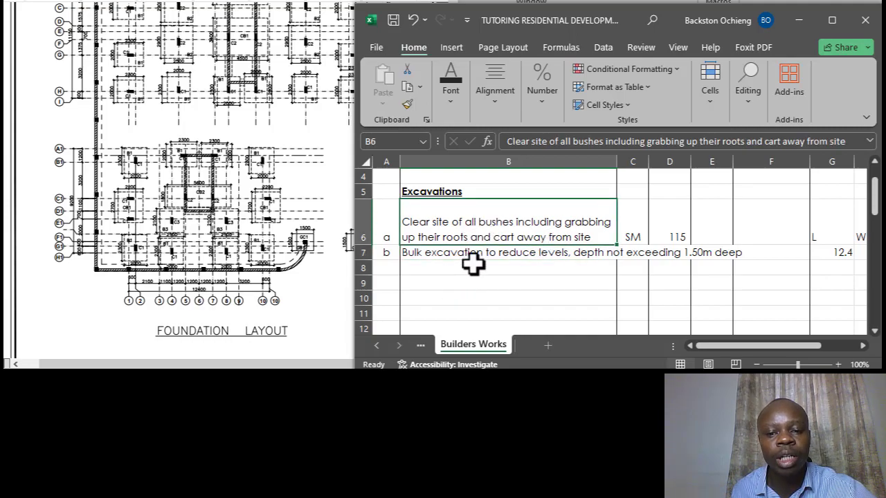
pyautogui.click(481, 254)
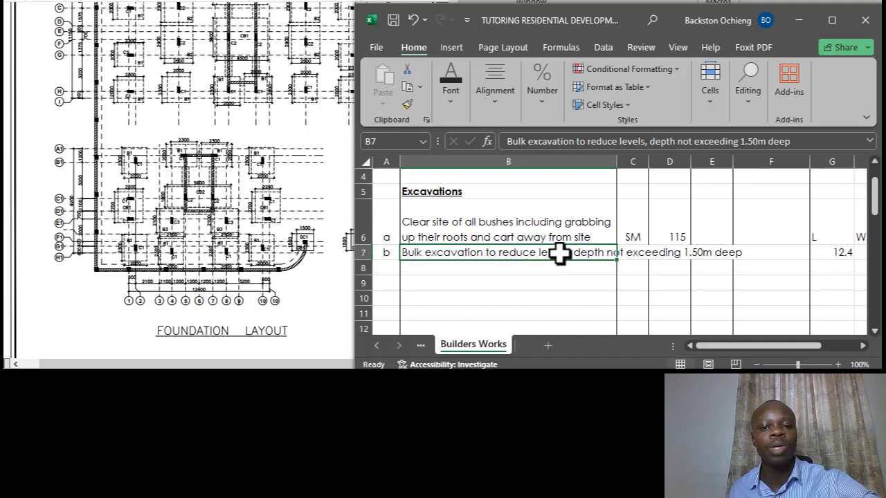
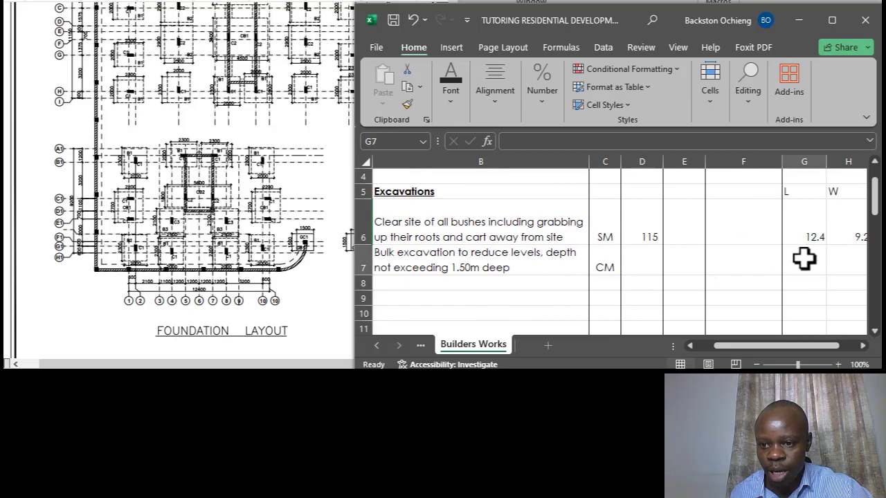
# Check the overall length and width dimensions on the foundation layout drawing against the site clearance measurements for the bulk excavation item.
pyautogui.click(475, 268)
pyautogui.moveTo(756, 338); pyautogui.dragTo(737, 339)
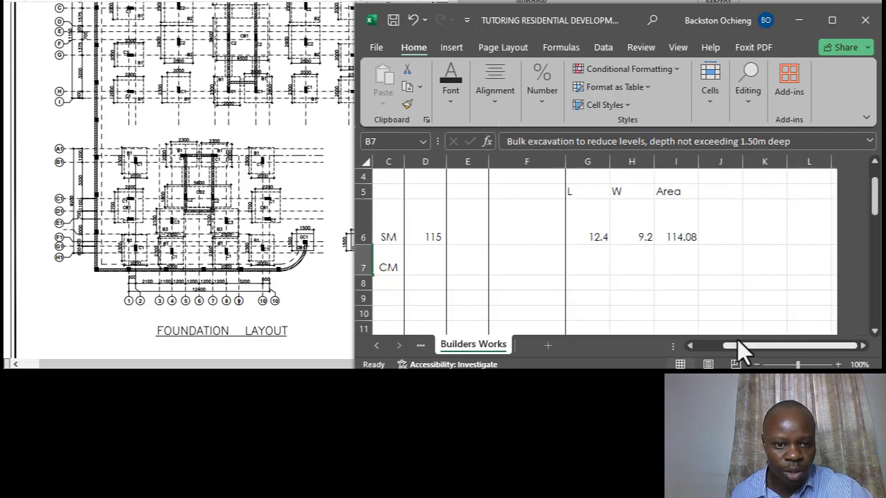
pyautogui.click(598, 263)
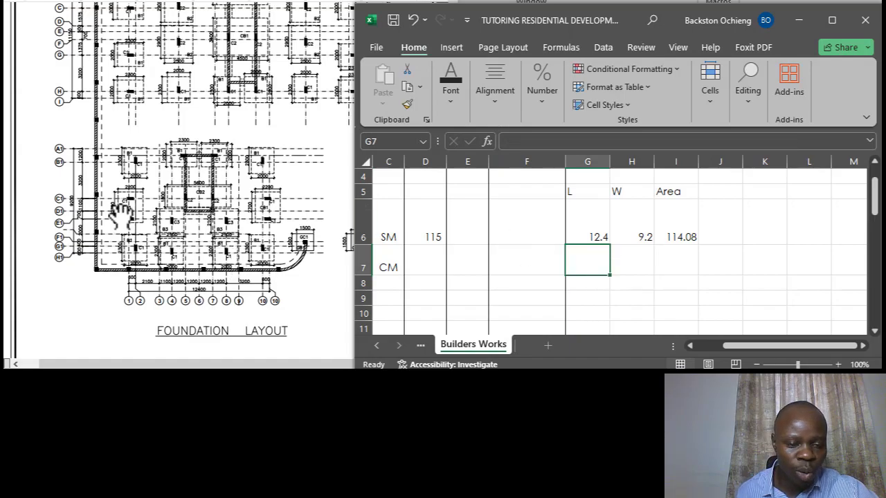
pyautogui.scroll(2, 92, 258)
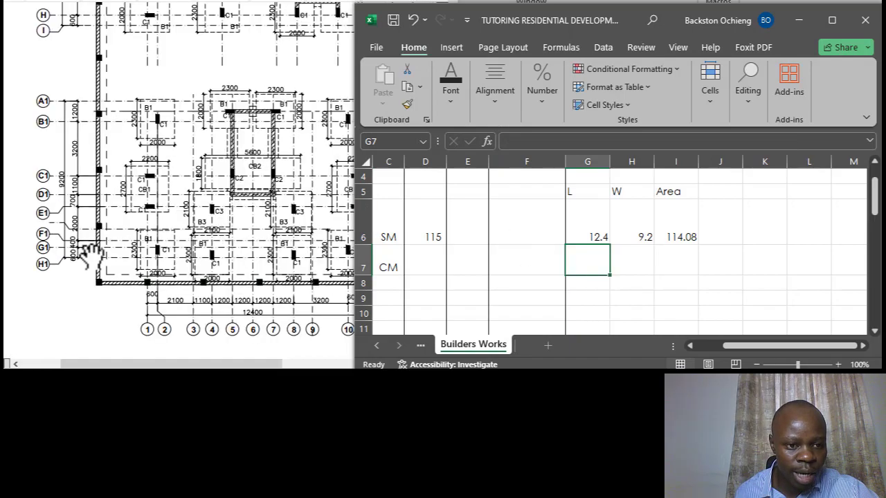
pyautogui.click(623, 267)
pyautogui.click(574, 238)
pyautogui.click(585, 256)
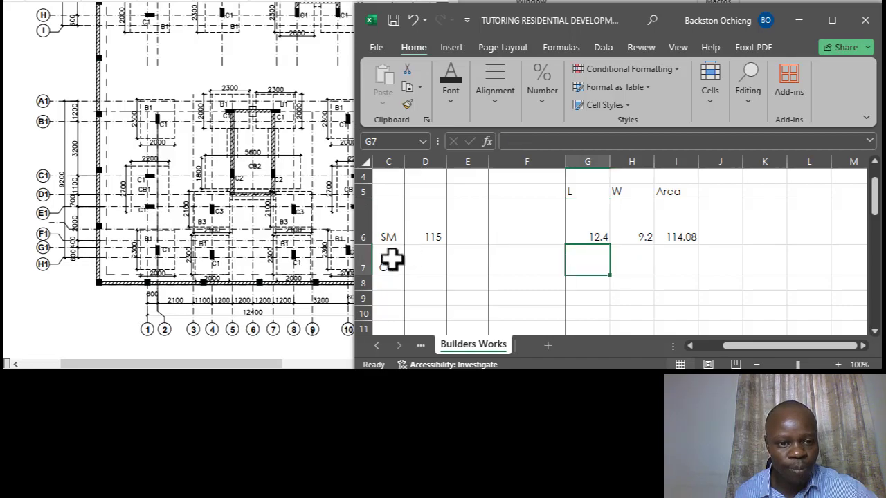
pyautogui.click(574, 226)
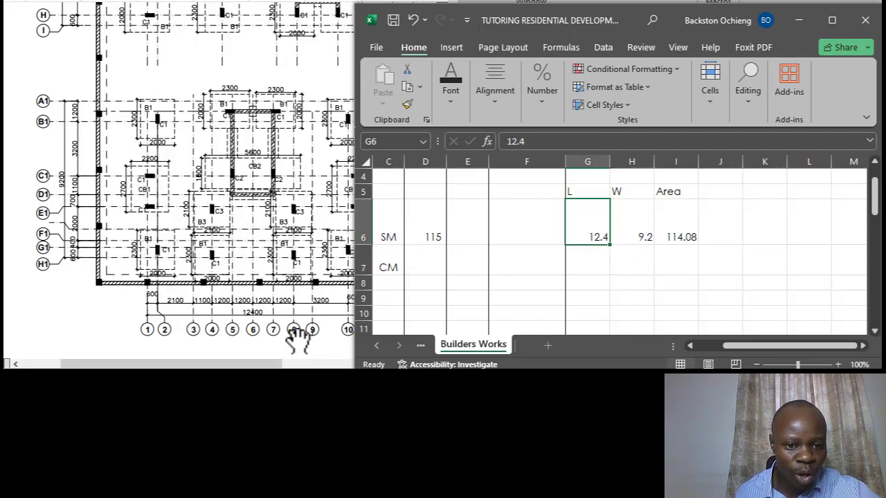
pyautogui.scroll(3, 227, 356)
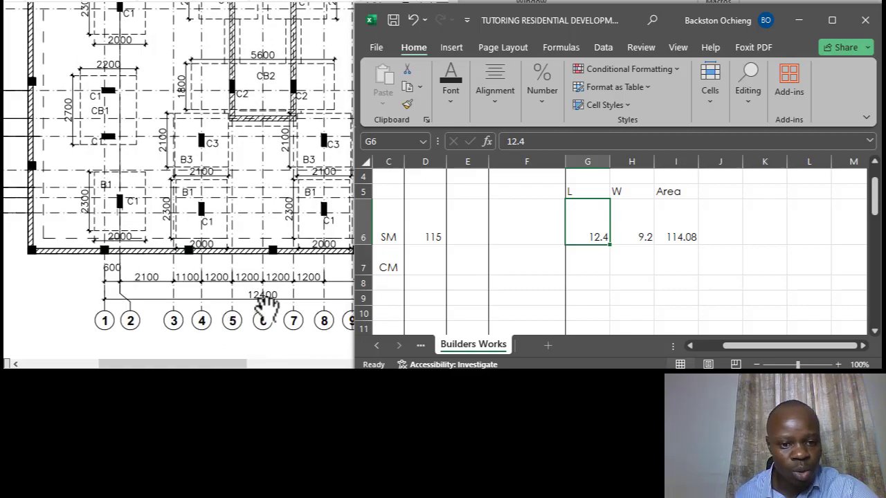
pyautogui.moveTo(210, 366); pyautogui.dragTo(164, 367)
pyautogui.scroll(1, 111, 97)
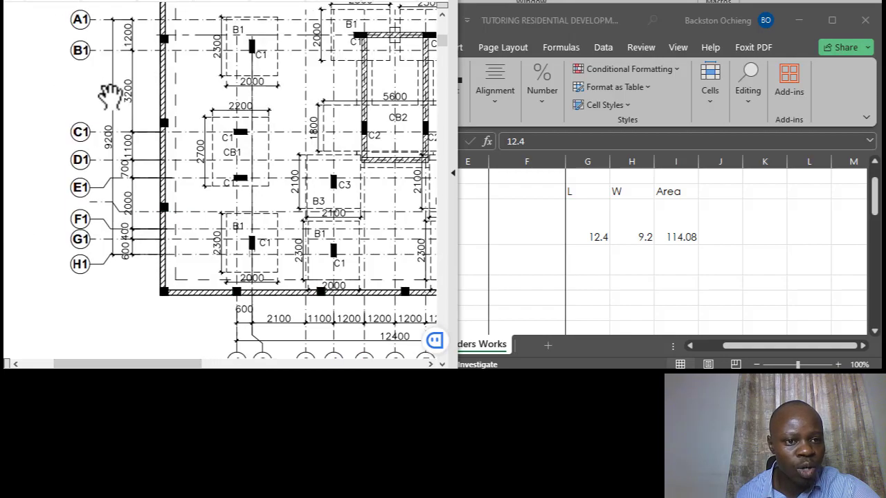
pyautogui.click(594, 236)
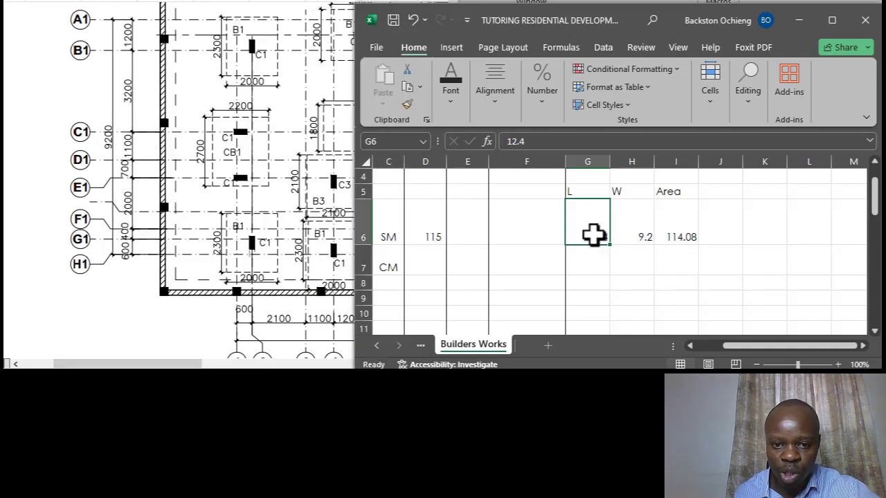
pyautogui.click(588, 270)
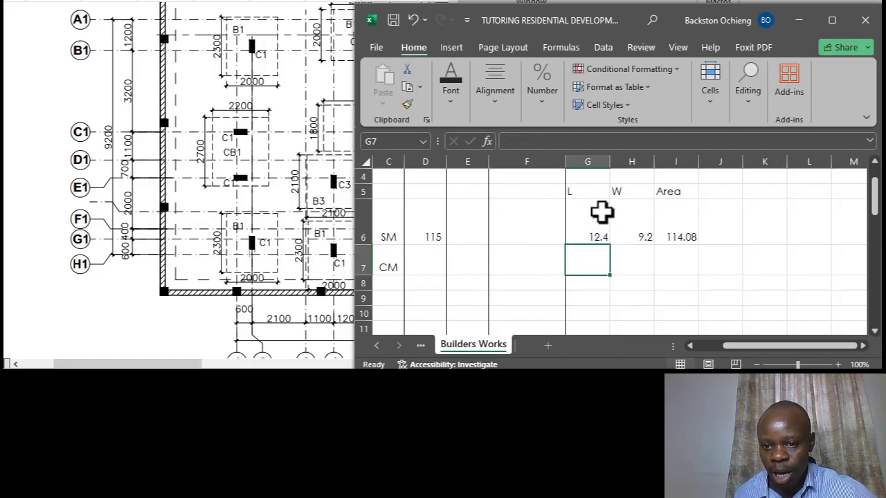
pyautogui.click(580, 227)
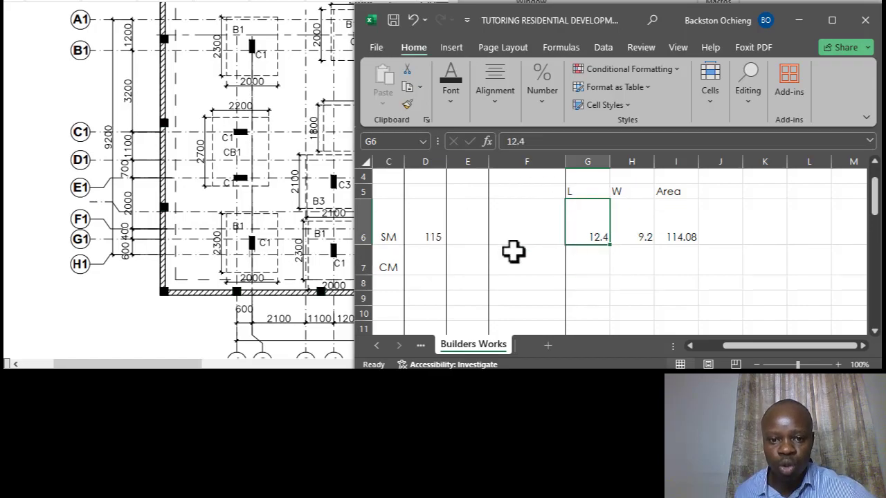
# Link the bulk excavation length in G7 to the site clearance length with =G6, and fill the formula across to the width in H7.
pyautogui.click(592, 260)
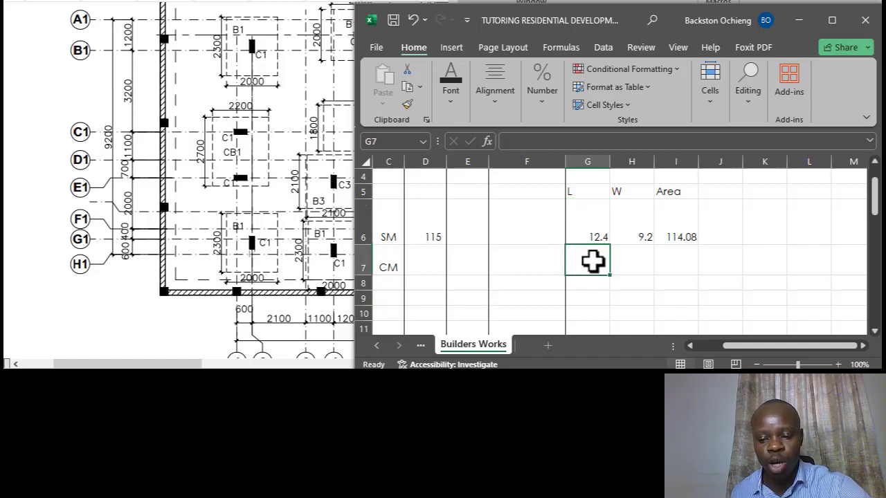
pyautogui.write('=')
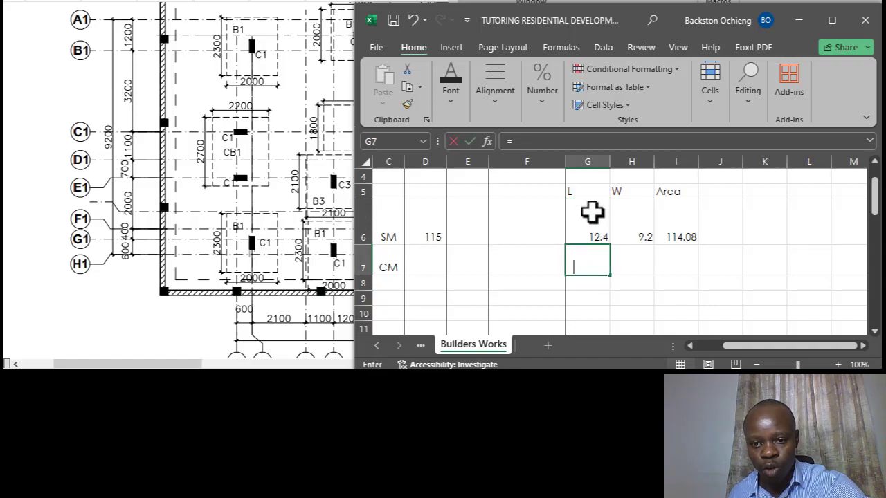
pyautogui.press('Up')
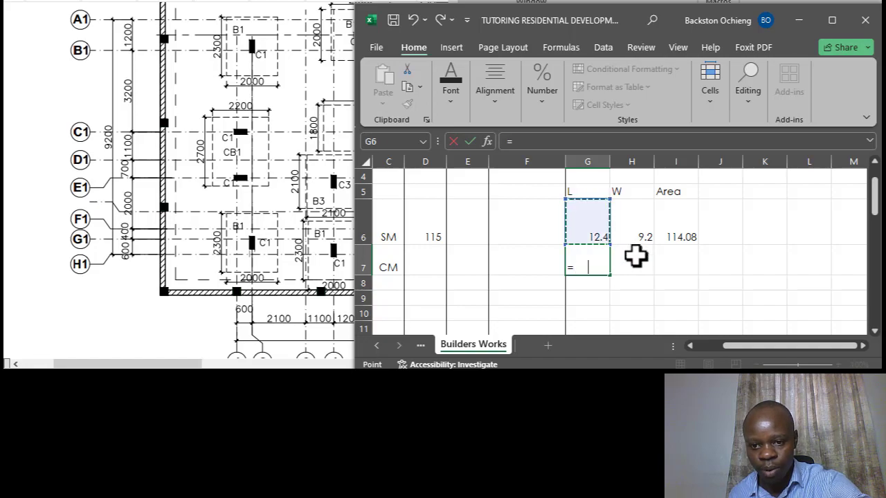
pyautogui.press('Return')
pyautogui.click(595, 263)
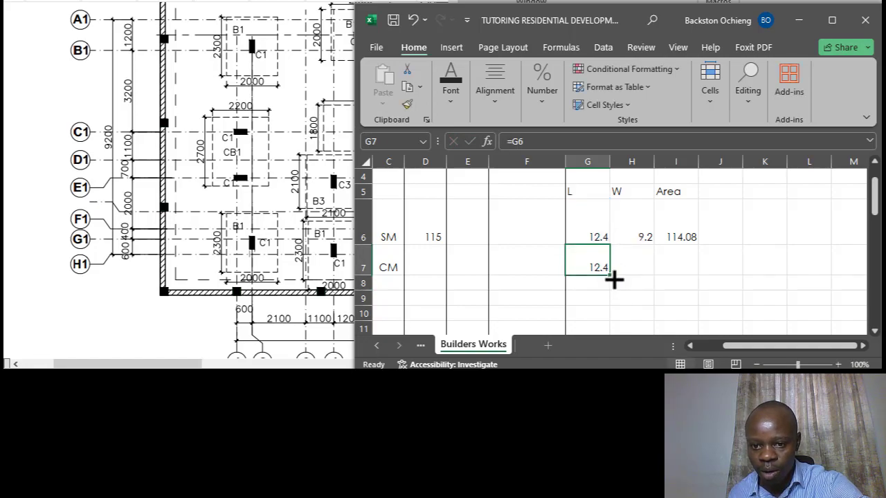
pyautogui.moveTo(614, 279); pyautogui.dragTo(641, 286)
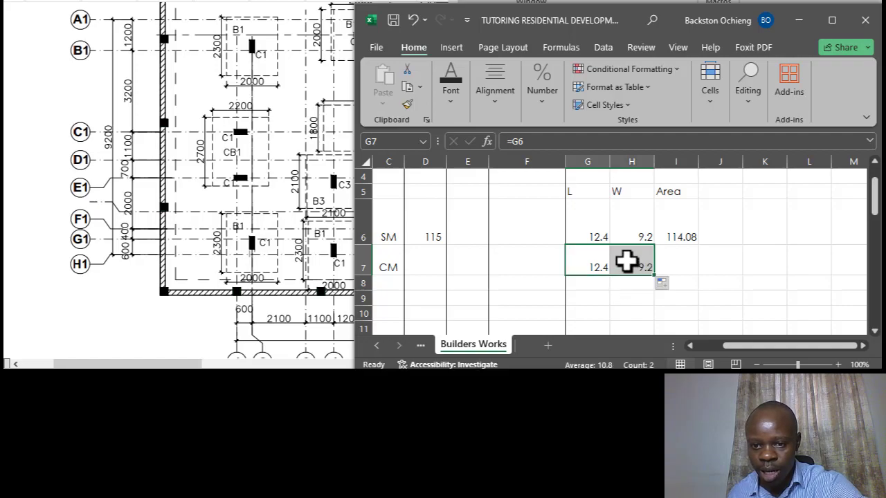
pyautogui.click(625, 263)
pyautogui.click(533, 142)
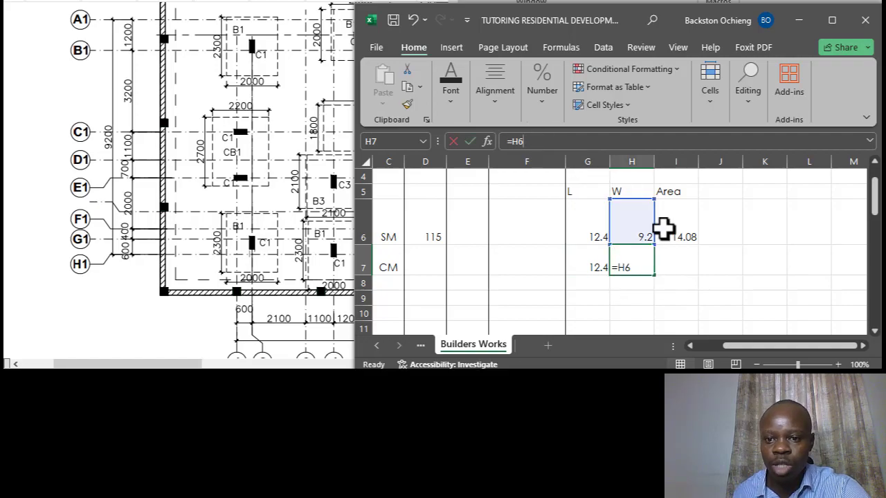
pyautogui.press('Tab')
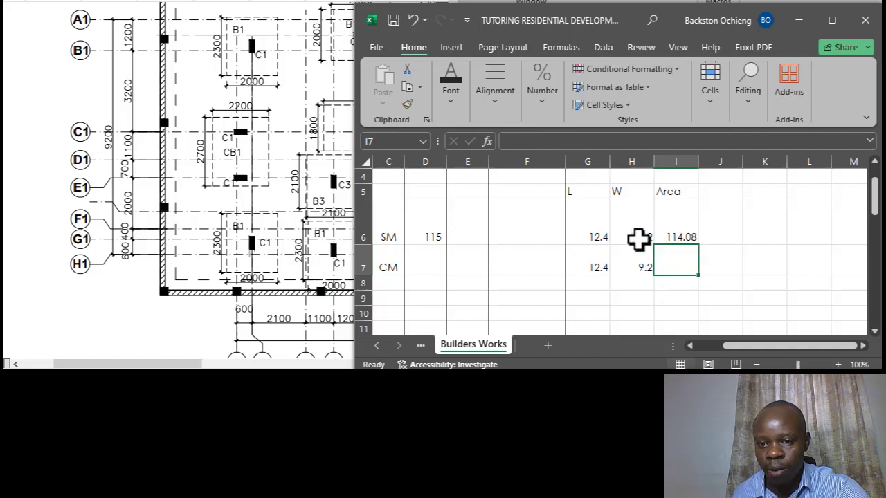
# Examine the site clearance area formula alongside the bulk excavation length and width in row 7.
pyautogui.click(662, 192)
pyautogui.click(630, 264)
pyautogui.click(669, 238)
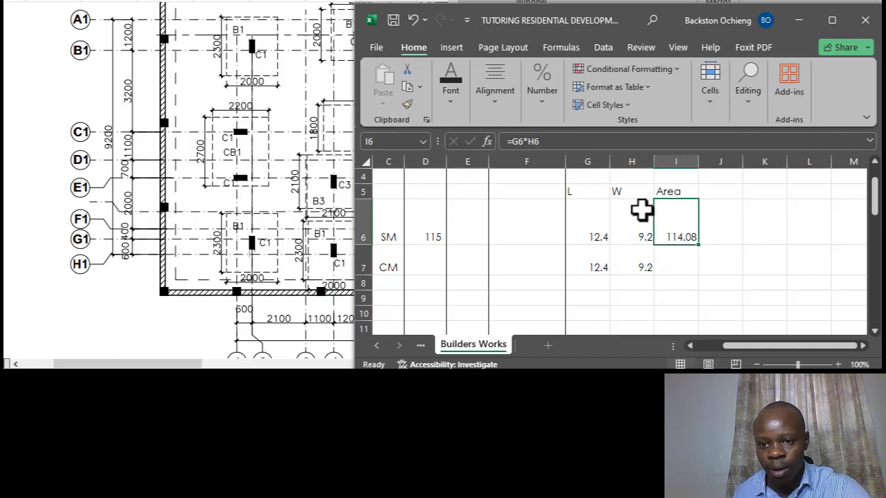
pyautogui.click(644, 265)
pyautogui.click(674, 264)
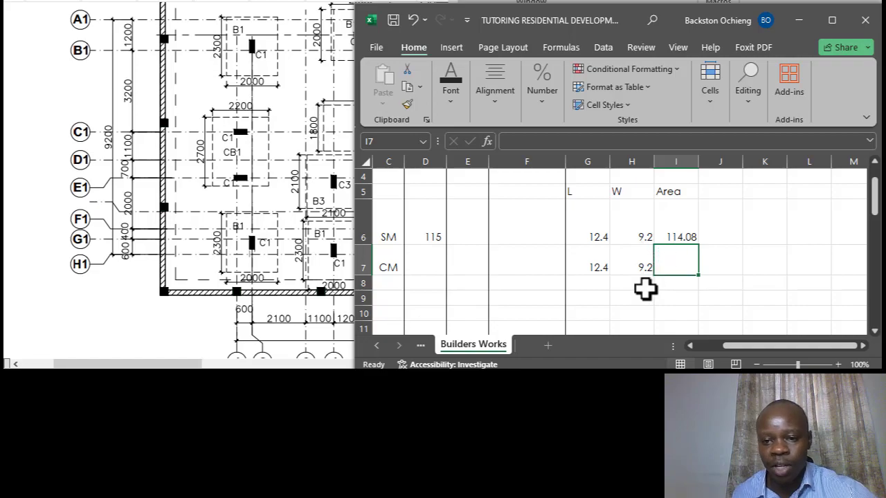
pyautogui.click(612, 283)
pyautogui.click(672, 262)
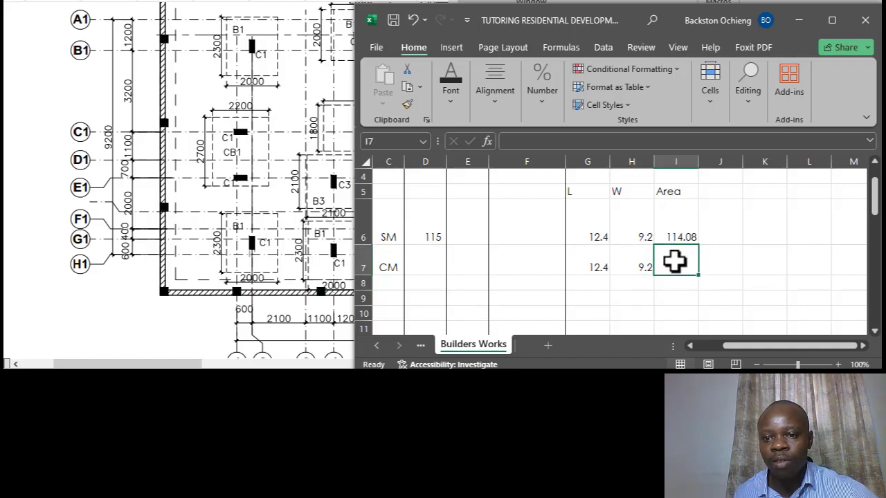
pyautogui.click(587, 264)
pyautogui.click(620, 267)
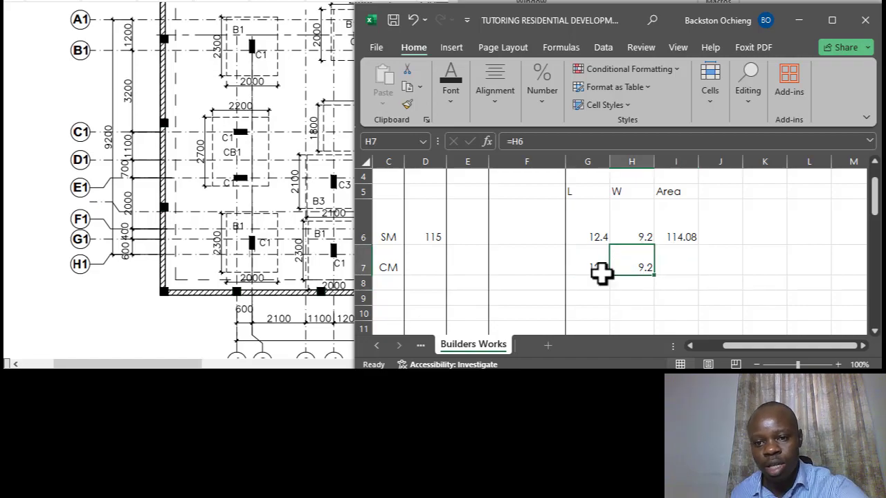
pyautogui.click(600, 269)
pyautogui.click(625, 263)
# Enter 1.5 as the bulk excavation depth in I7.
pyautogui.click(676, 261)
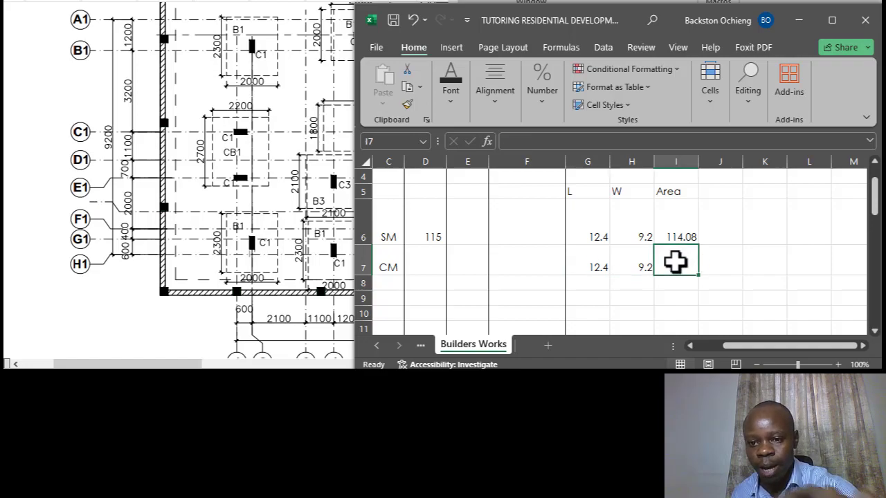
pyautogui.write('1.')
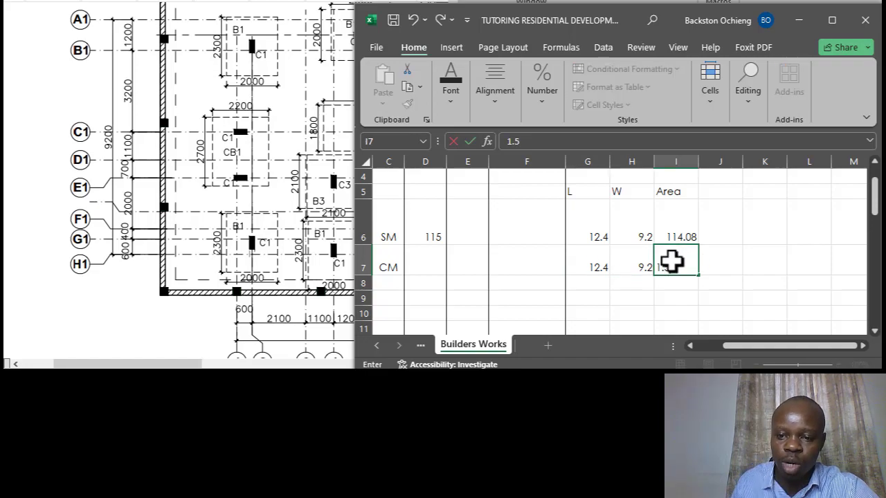
pyautogui.write('5')
# Calculate the bulk excavation volume in J7 with the formula =G7*H7*I7.
pyautogui.click(730, 253)
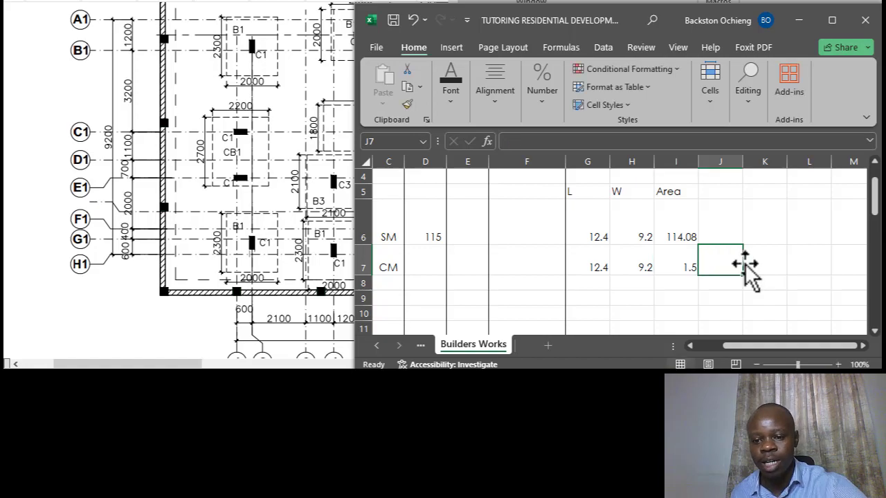
pyautogui.write('=')
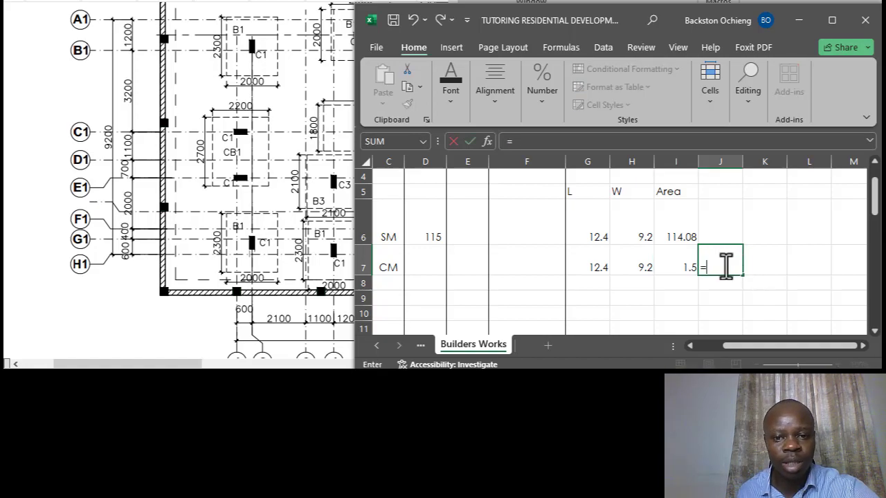
pyautogui.click(601, 260)
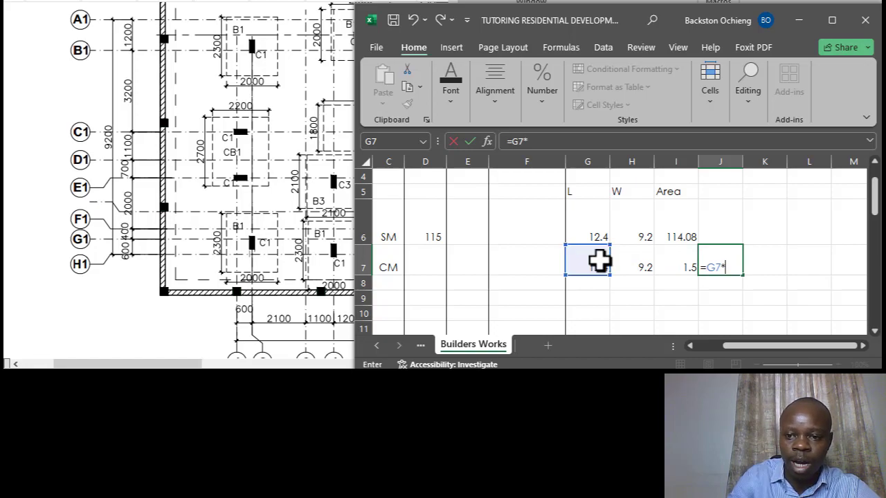
pyautogui.click(637, 256)
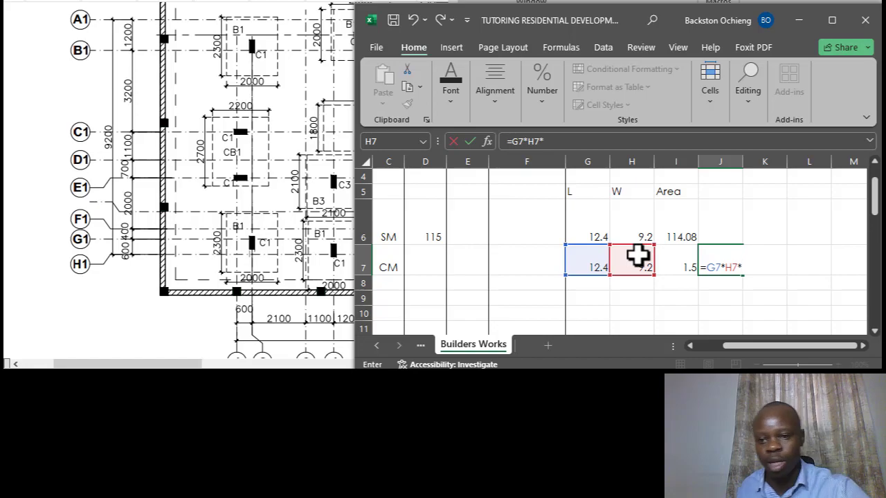
pyautogui.write('*')
pyautogui.click(688, 262)
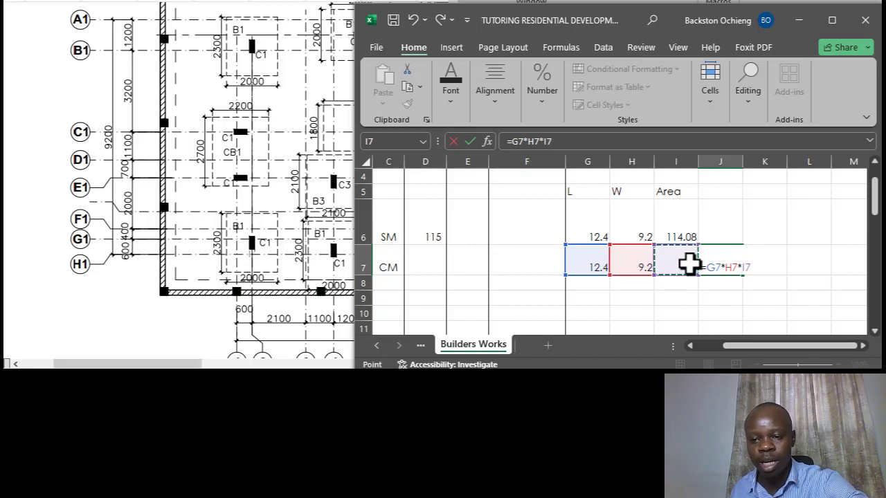
pyautogui.press('Return')
# Review the length, width, depth and volume cells of the bulk excavation row.
pyautogui.click(747, 225)
pyautogui.click(600, 267)
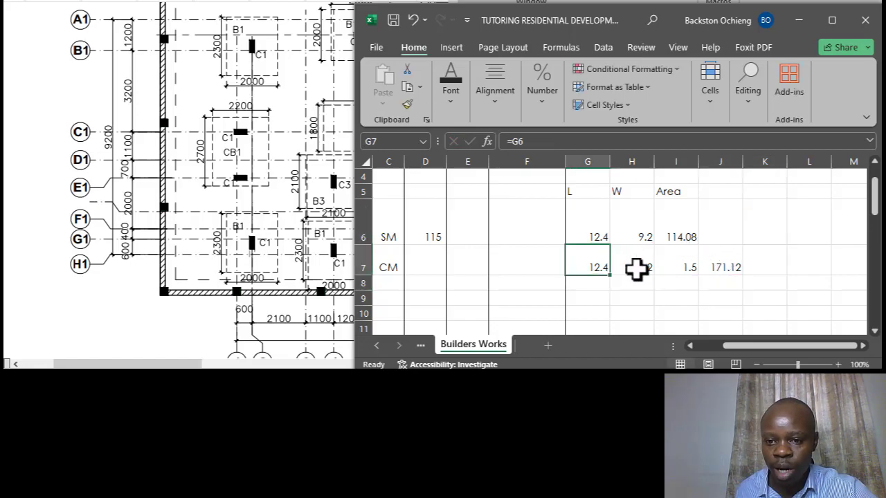
pyautogui.click(637, 270)
pyautogui.click(682, 266)
pyautogui.click(720, 261)
pyautogui.click(685, 262)
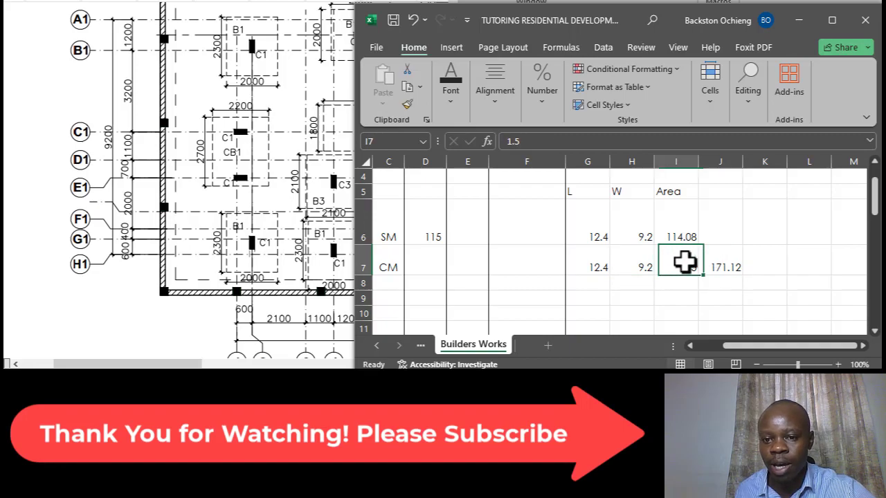
pyautogui.click(630, 267)
pyautogui.click(593, 265)
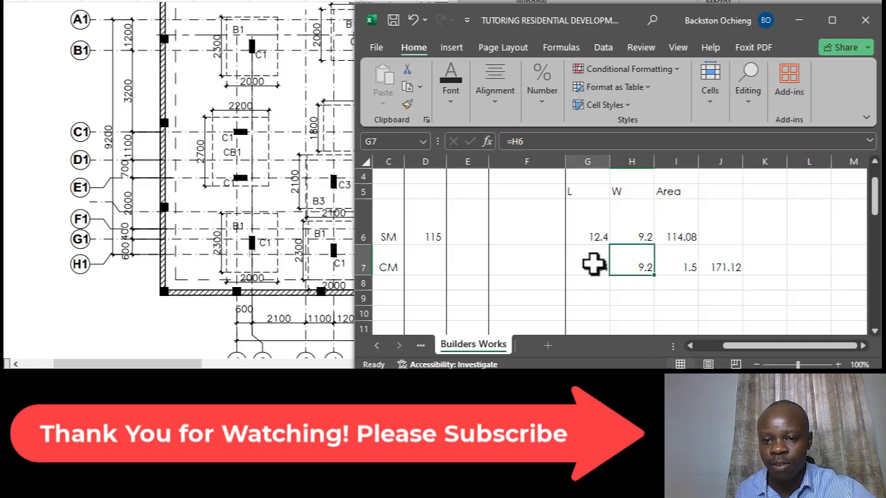
pyautogui.click(631, 266)
pyautogui.click(682, 267)
pyautogui.click(716, 270)
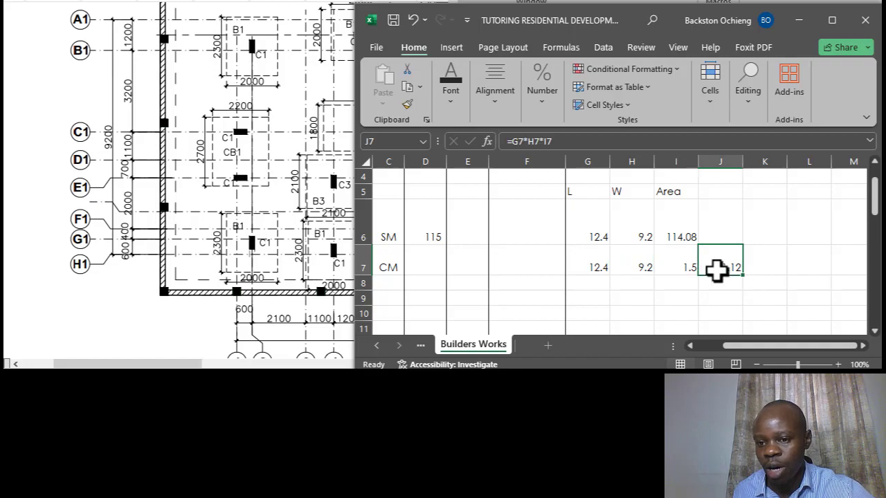
pyautogui.click(766, 272)
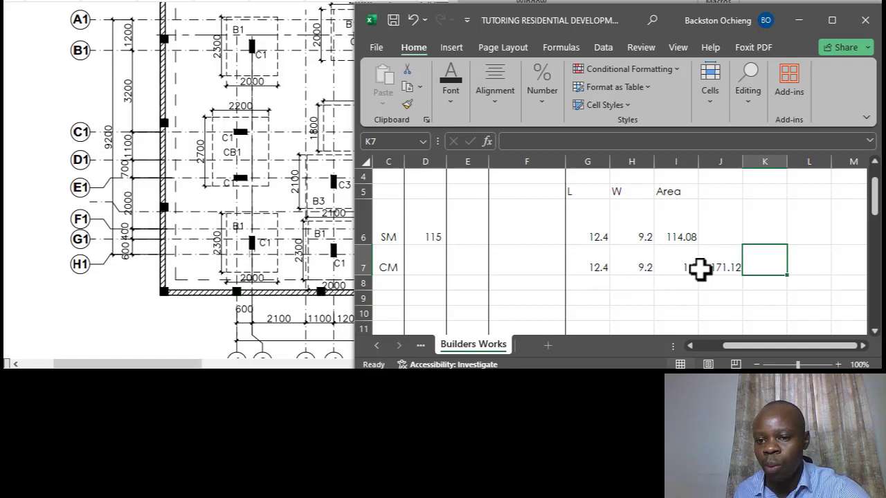
pyautogui.click(727, 264)
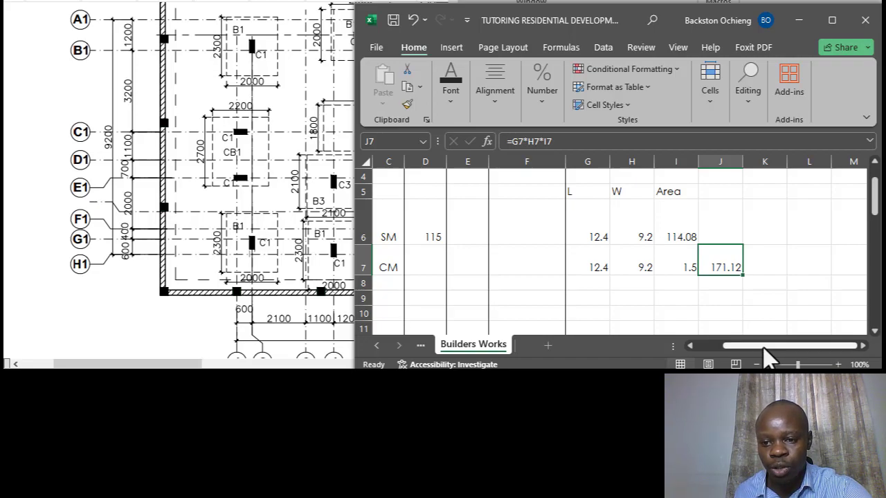
# Enter 172 as the bulk excavation quantity in D7.
pyautogui.moveTo(764, 348); pyautogui.dragTo(737, 353)
pyautogui.click(642, 268)
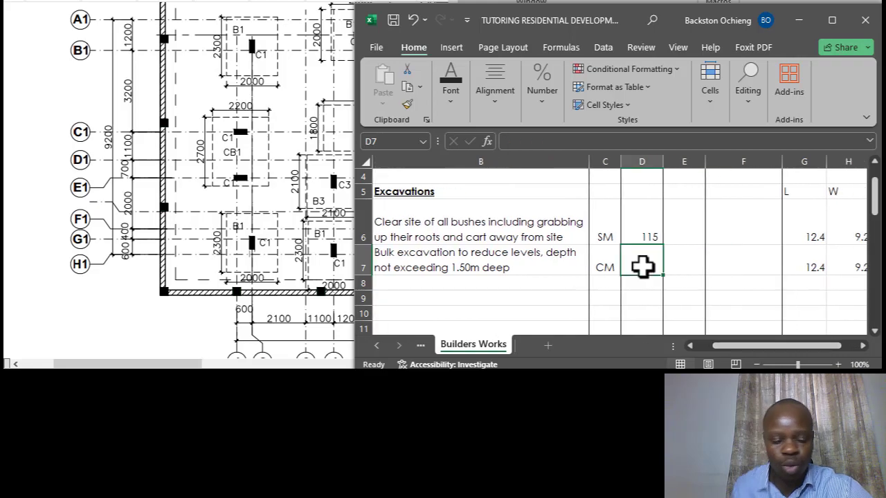
pyautogui.write('172')
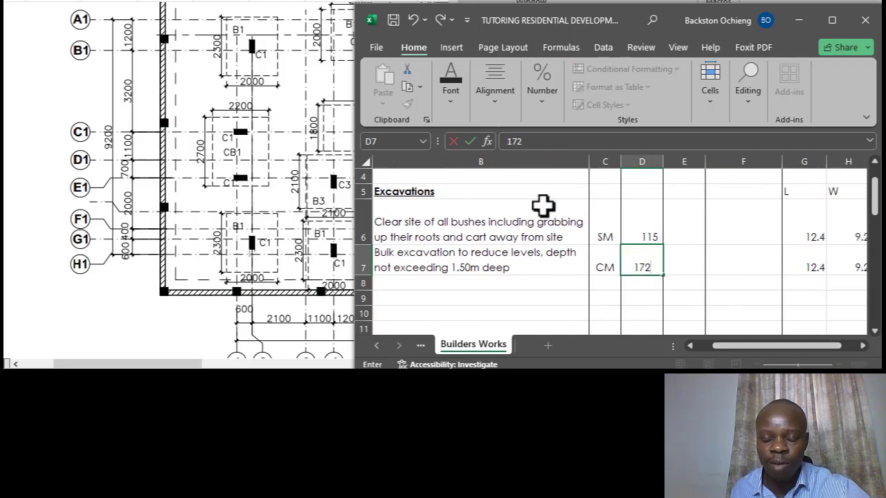
pyautogui.click(536, 234)
pyautogui.click(532, 258)
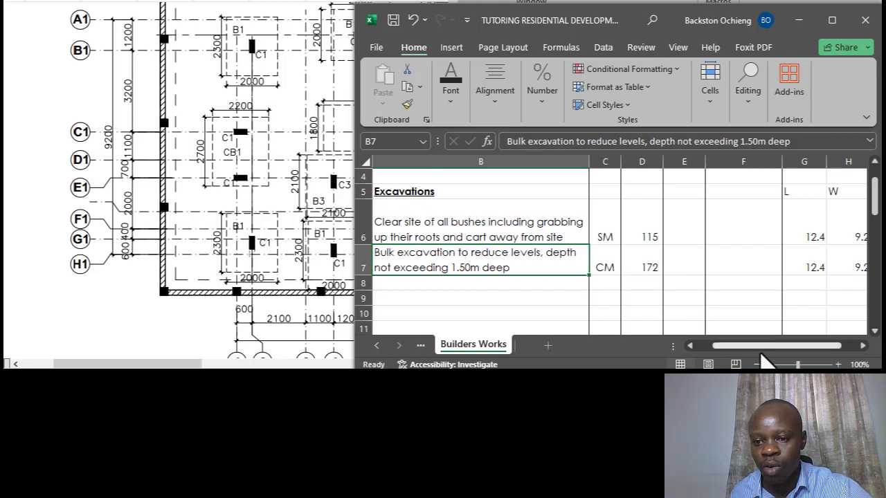
# Review the site clearance and bulk excavation descriptions in B6 and B7 against the foundation layout.
pyautogui.moveTo(756, 358); pyautogui.dragTo(730, 356)
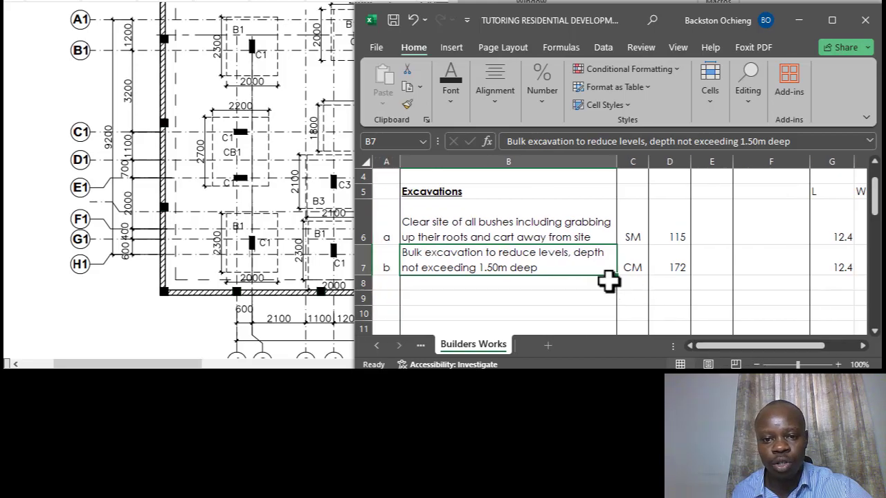
pyautogui.click(554, 233)
pyautogui.click(523, 257)
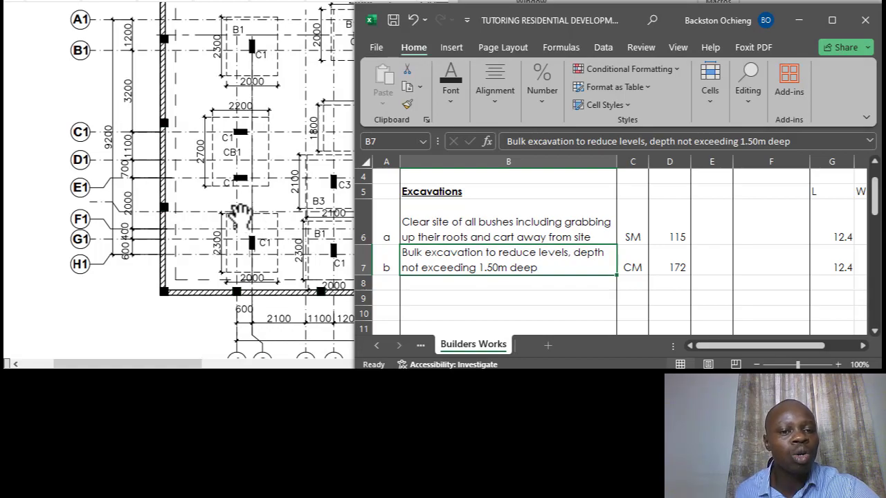
pyautogui.click(536, 236)
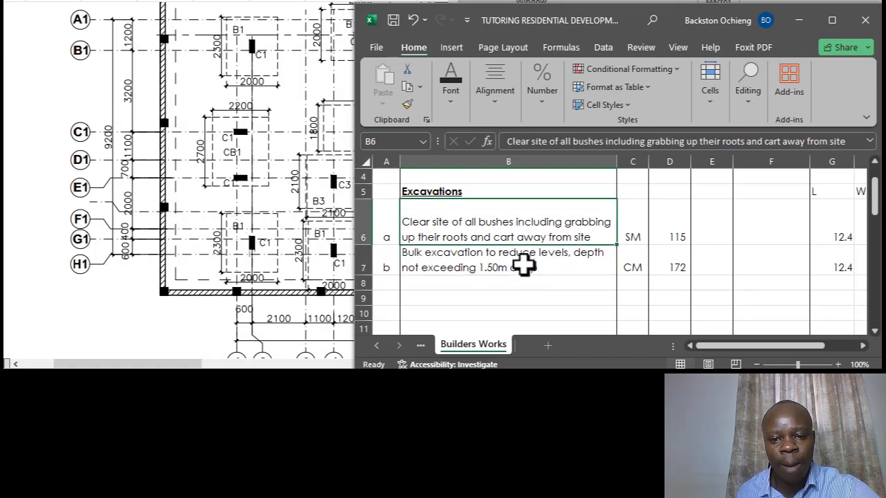
pyautogui.click(523, 265)
pyautogui.click(497, 236)
pyautogui.click(498, 263)
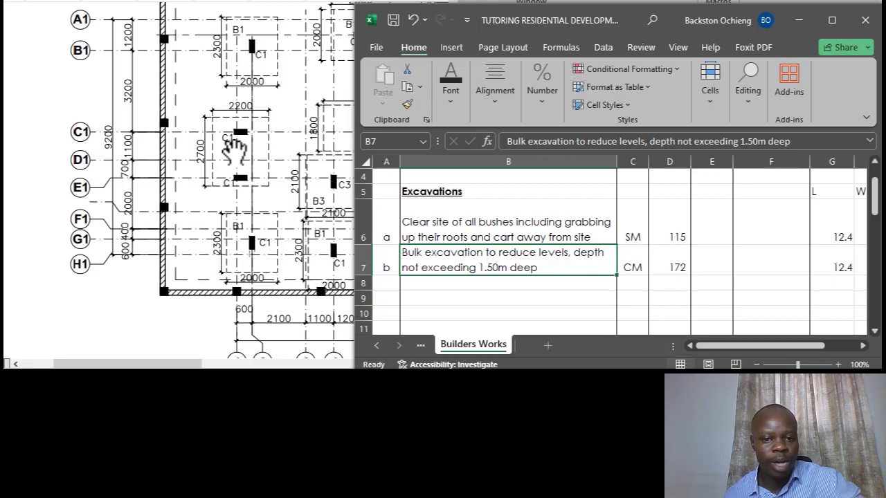
pyautogui.click(499, 223)
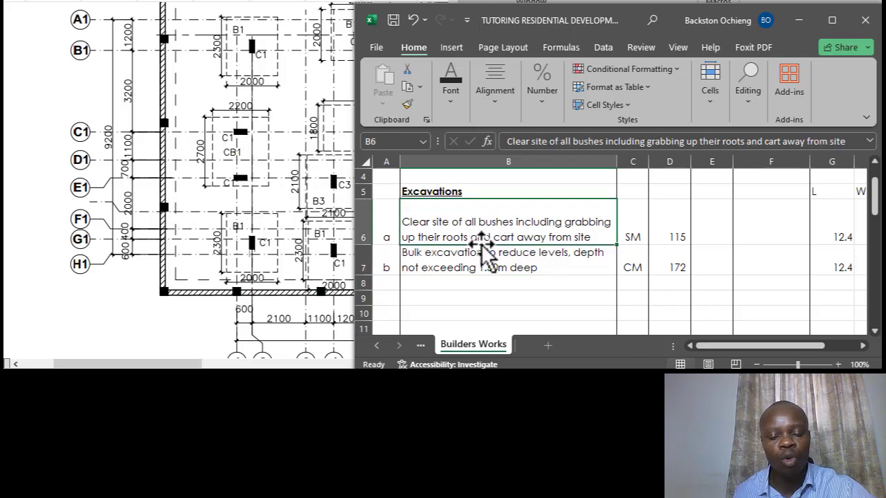
pyautogui.click(482, 255)
pyautogui.click(500, 220)
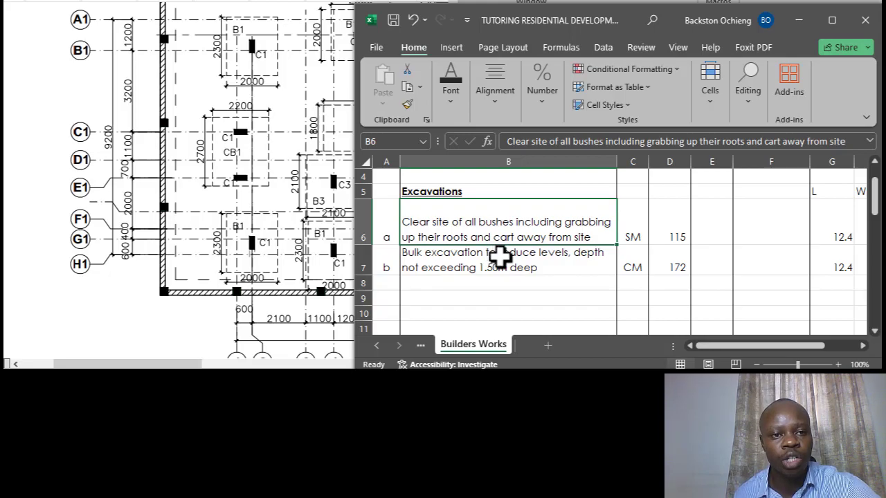
pyautogui.click(510, 256)
pyautogui.click(520, 223)
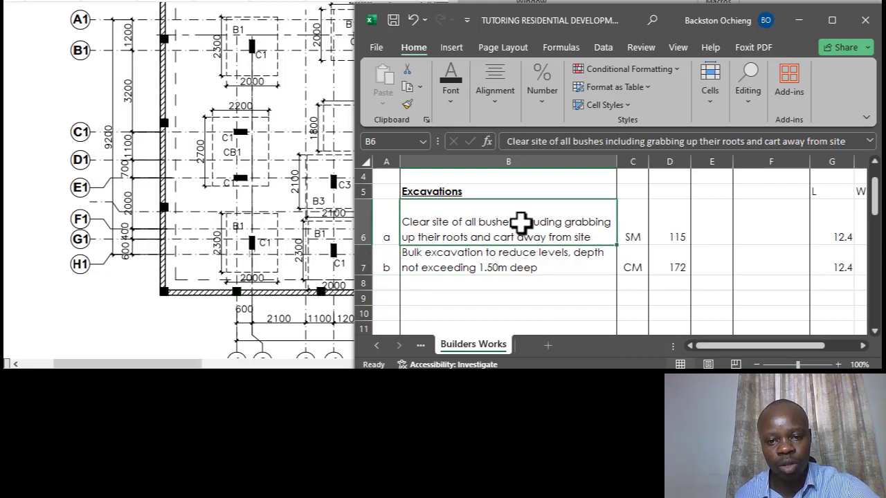
pyautogui.click(501, 256)
pyautogui.click(547, 221)
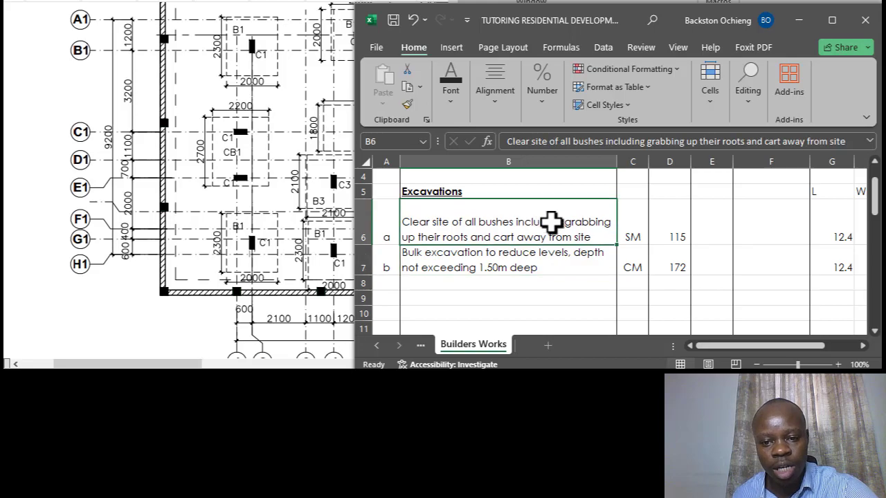
pyautogui.click(507, 266)
pyautogui.click(519, 227)
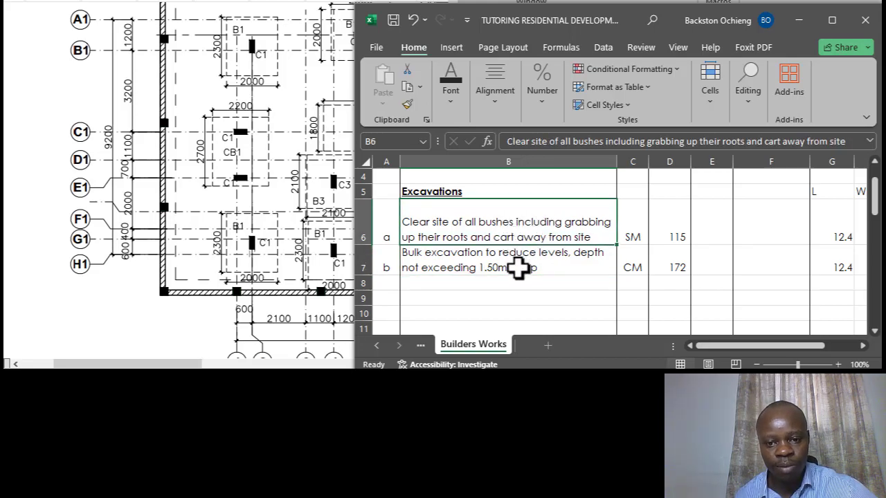
pyautogui.click(519, 268)
pyautogui.click(522, 295)
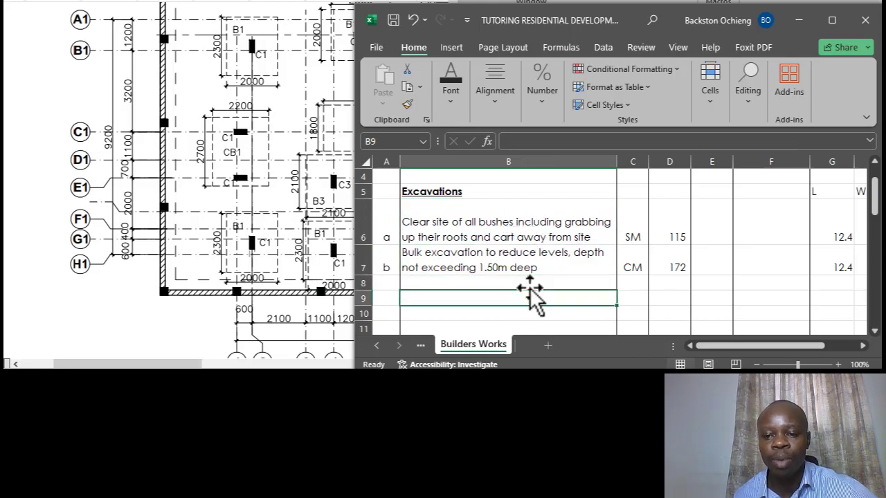
# Duplicate the bulk excavation row into row 8 and letter the copied item c.
pyautogui.click(498, 254)
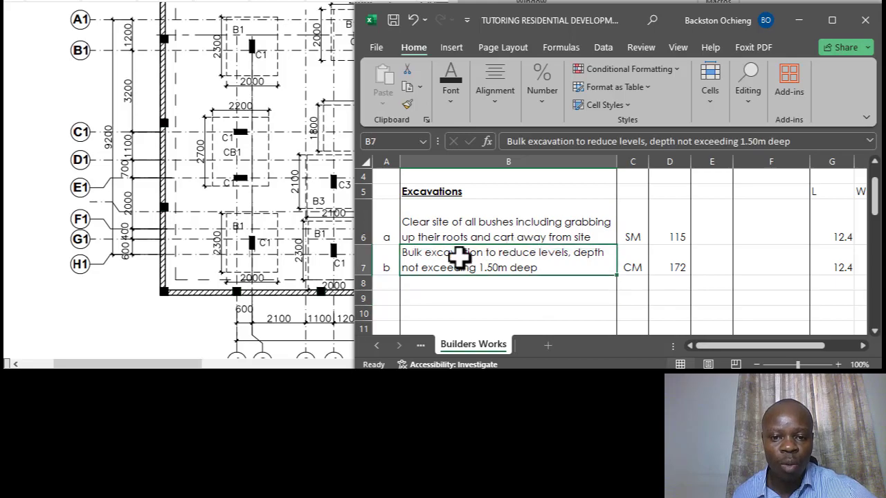
pyautogui.click(358, 263)
pyautogui.hotkey('ctrl', 'c')
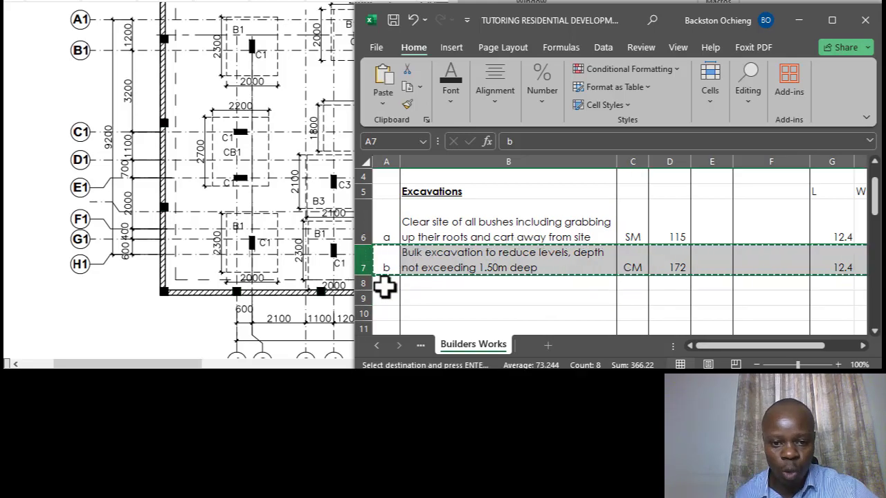
pyautogui.click(385, 284)
pyautogui.hotkey('ctrl', 'v')
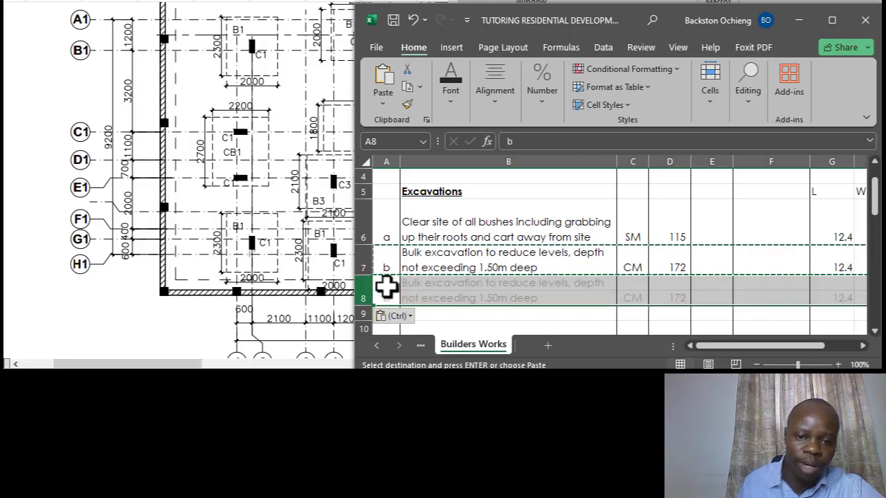
pyautogui.click(435, 222)
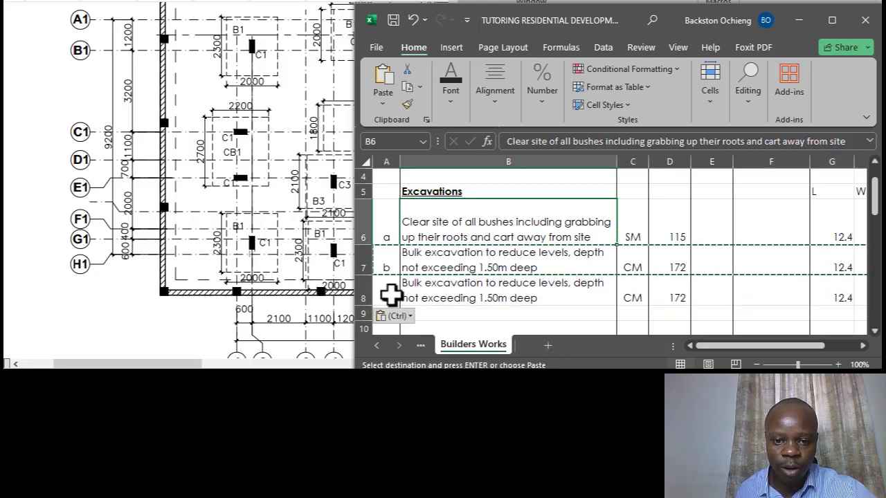
pyautogui.click(389, 290)
pyautogui.write('c')
pyautogui.click(485, 264)
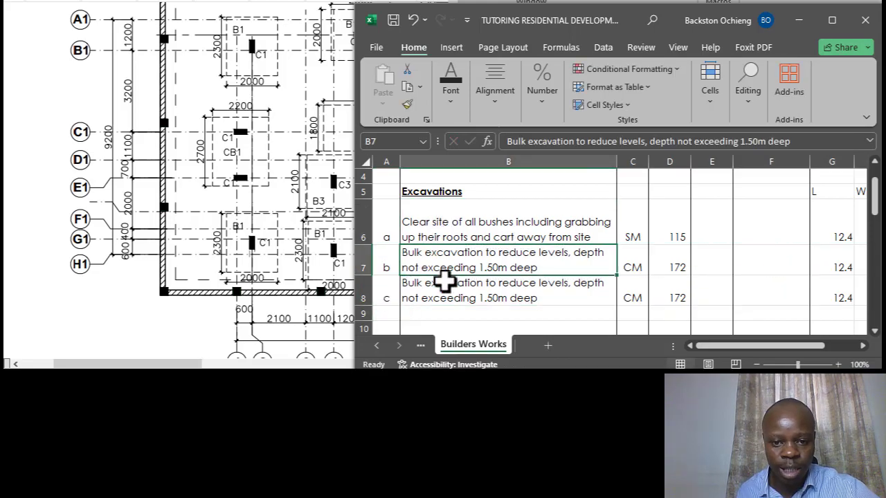
# Replace "Bulk excavation to reduce levels" with "Ditto" in the item c description in B8.
pyautogui.click(439, 293)
pyautogui.click(458, 259)
pyautogui.click(506, 292)
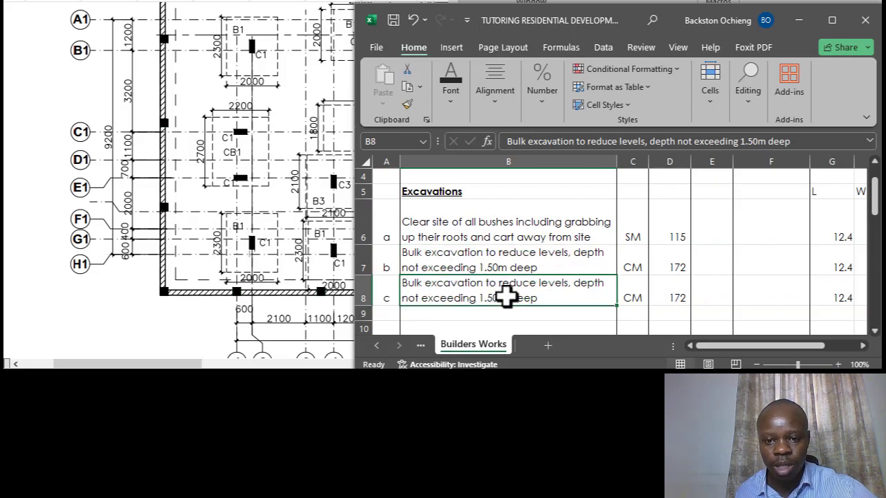
pyautogui.click(500, 258)
pyautogui.click(511, 281)
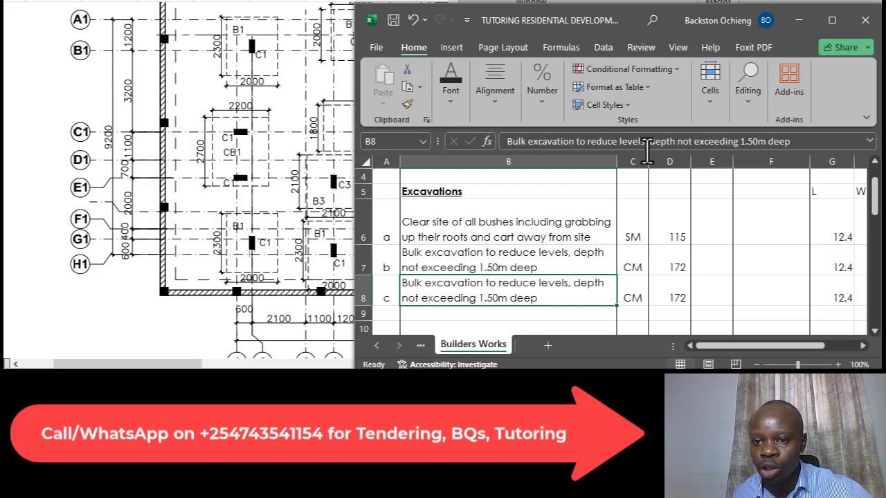
pyautogui.click(645, 143)
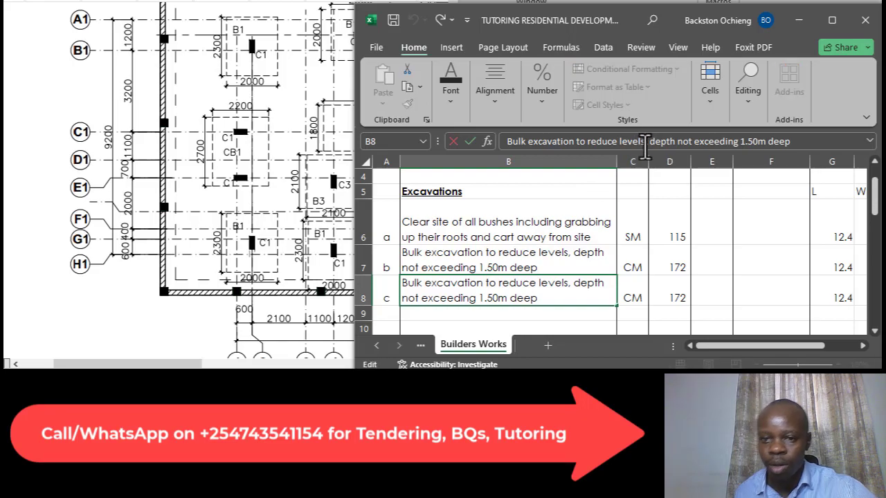
pyautogui.press('BackSpace')
pyautogui.press('BackSpace')
pyautogui.press('BackSpace')
pyautogui.press('BackSpace')
pyautogui.press('BackSpace')
pyautogui.press('BackSpace')
pyautogui.press('BackSpace')
pyautogui.press('BackSpace')
pyautogui.press('BackSpace')
pyautogui.press('BackSpace')
pyautogui.press('BackSpace')
pyautogui.press('BackSpace')
pyautogui.press('BackSpace')
pyautogui.press('BackSpace')
pyautogui.press('BackSpace')
pyautogui.press('BackSpace')
pyautogui.press('BackSpace')
pyautogui.press('BackSpace')
pyautogui.press('BackSpace')
pyautogui.press('BackSpace')
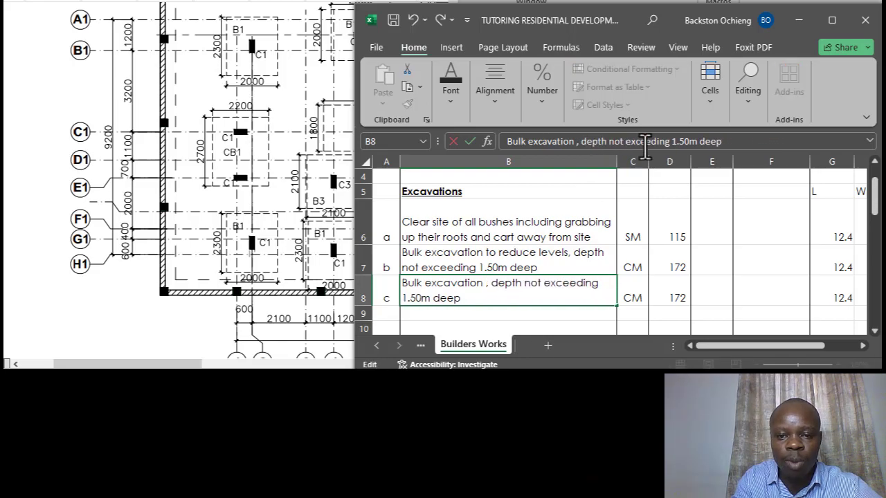
pyautogui.press('BackSpace')
pyautogui.press('BackSpace')
pyautogui.press('BackSpace')
pyautogui.write('Di')
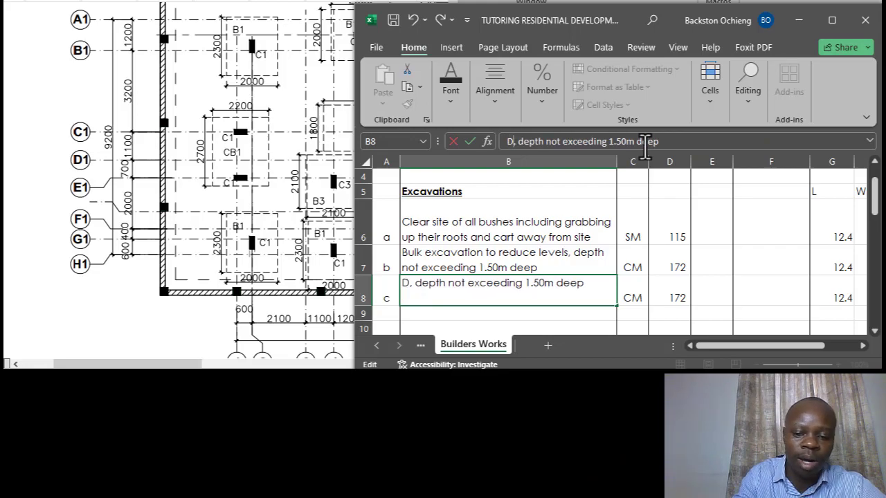
pyautogui.write('tto')
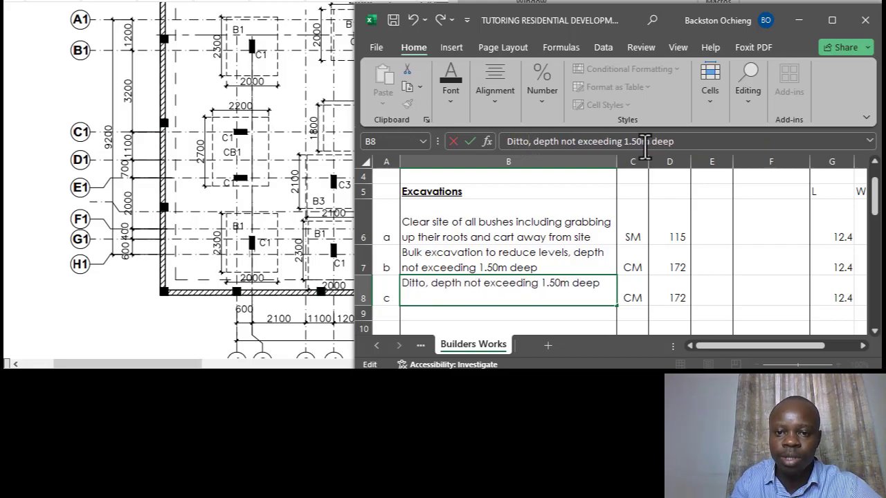
pyautogui.hotkey('ctrl', 'Return')
# Remove "not" from the item c description so it reads "Ditto, depth exceeding 1.50m deep".
pyautogui.press('Up')
pyautogui.press('Up')
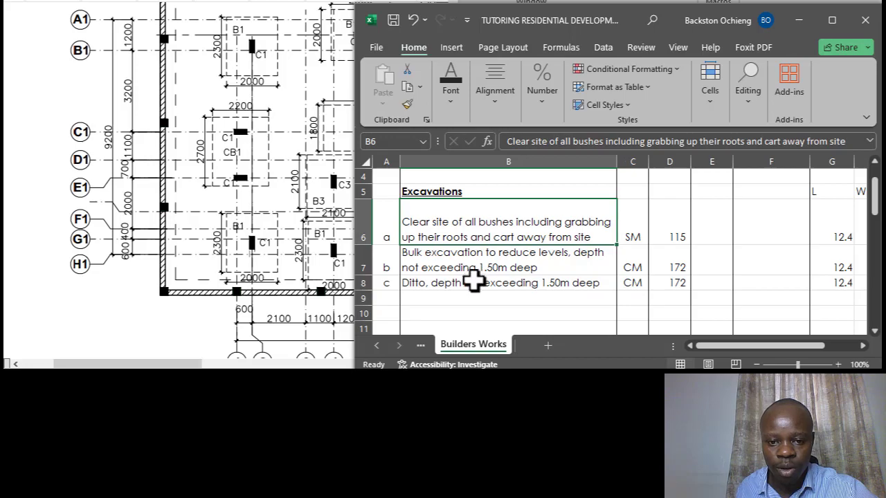
pyautogui.click(470, 283)
pyautogui.click(497, 255)
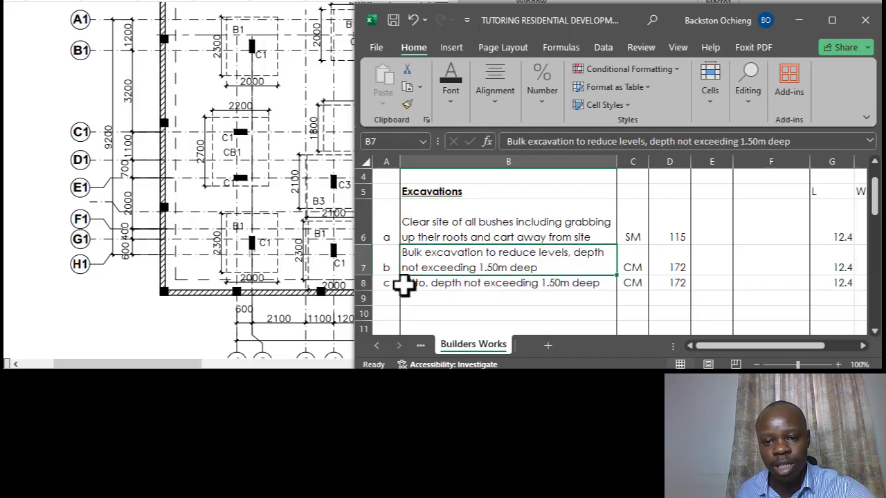
pyautogui.click(482, 284)
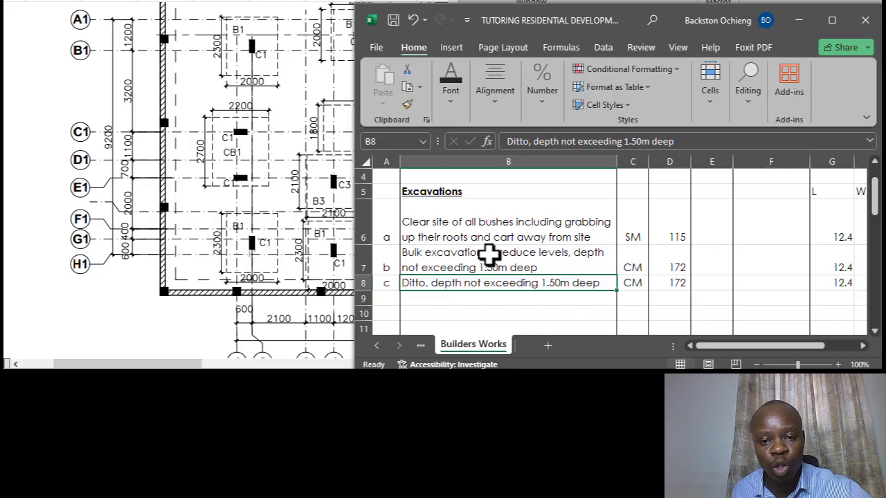
pyautogui.click(489, 254)
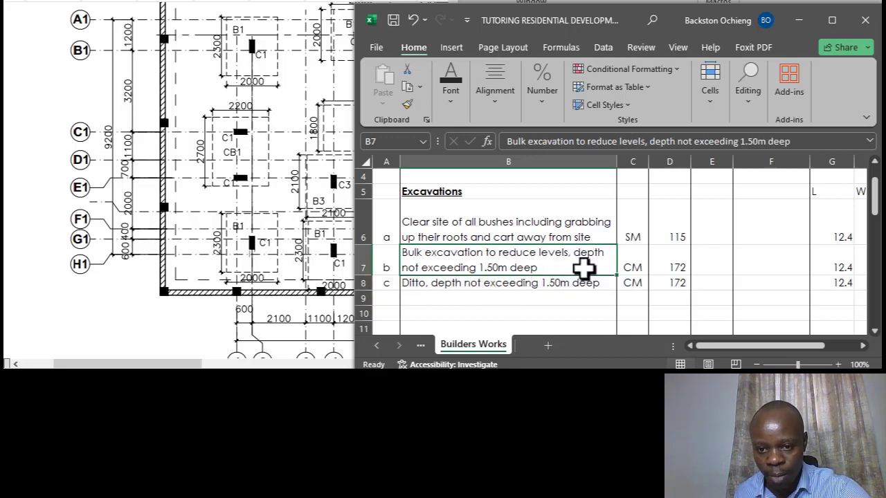
pyautogui.doubleClick(550, 284)
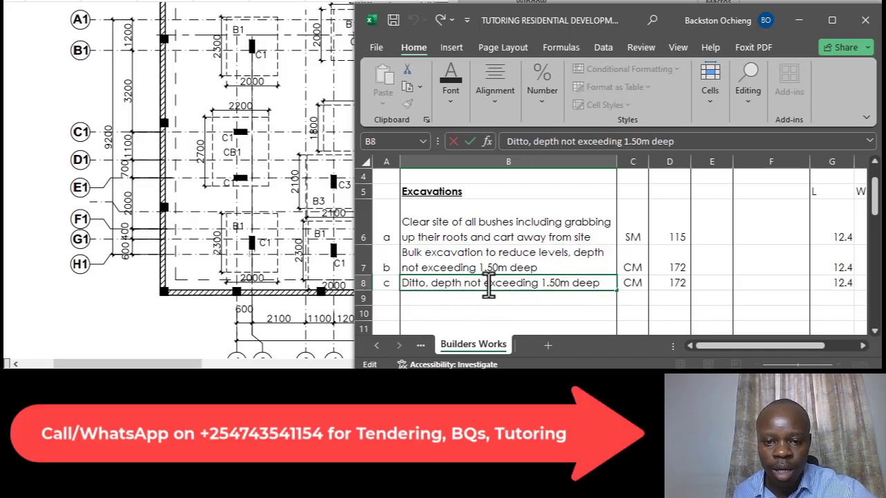
pyautogui.press('BackSpace')
pyautogui.press('BackSpace')
pyautogui.press('BackSpace')
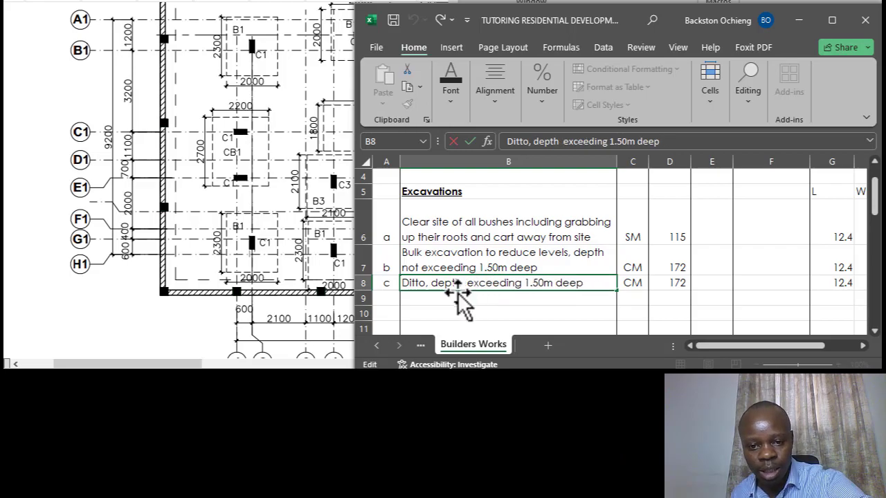
pyautogui.press('BackSpace')
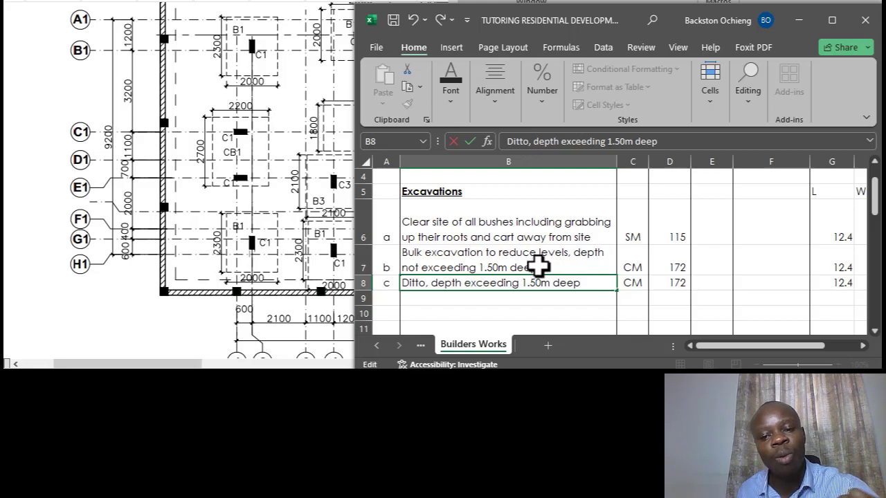
# Extend the item c description in B8 with "but not exceeding 3.0m deep" after "Ditto, depth exceeding 1.50m deep".
pyautogui.click(595, 284)
pyautogui.write('but')
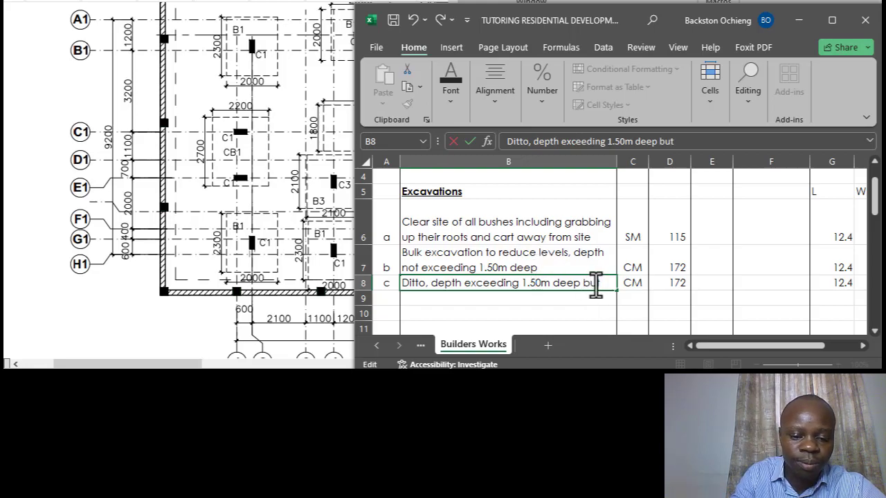
pyautogui.write(' not exc')
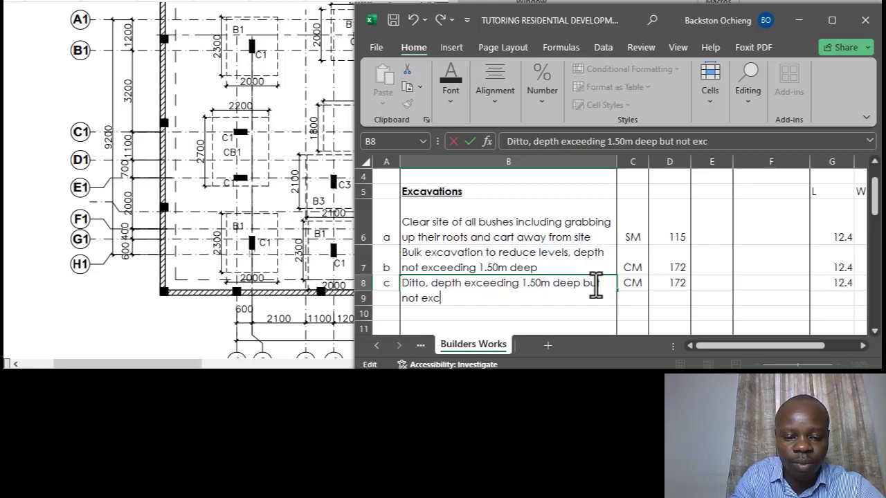
pyautogui.write('eeding ')
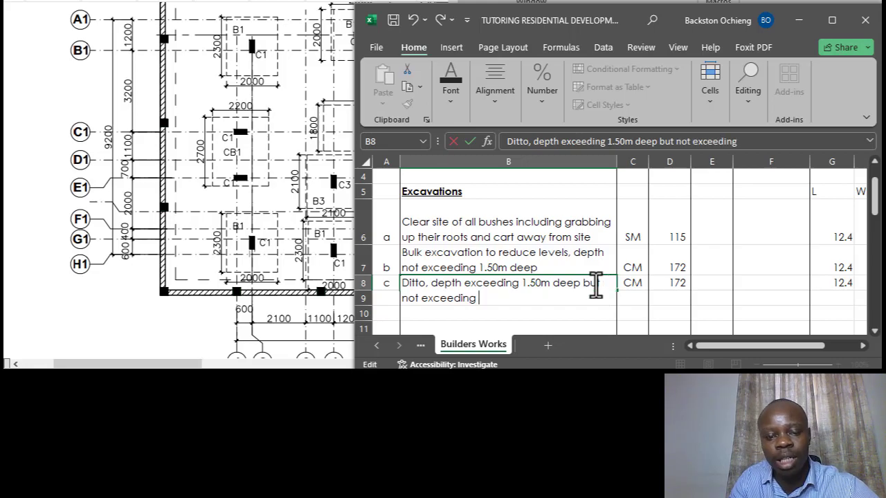
pyautogui.write('3.')
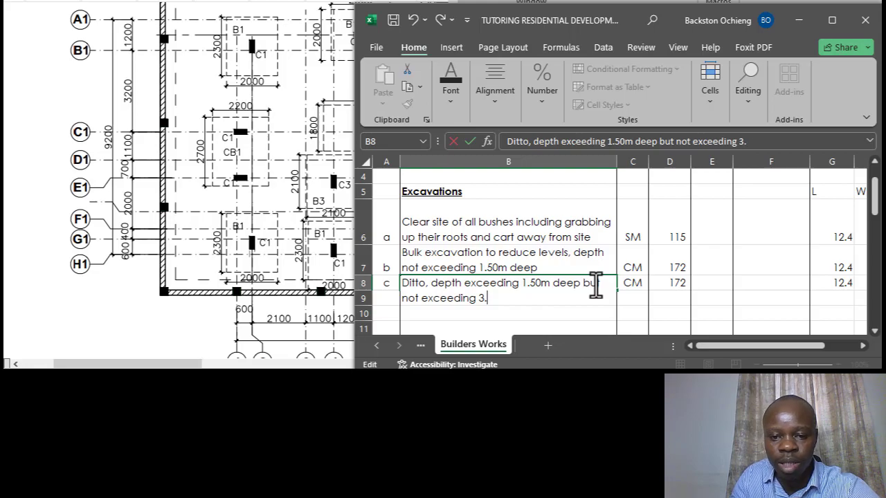
pyautogui.write('0m deep')
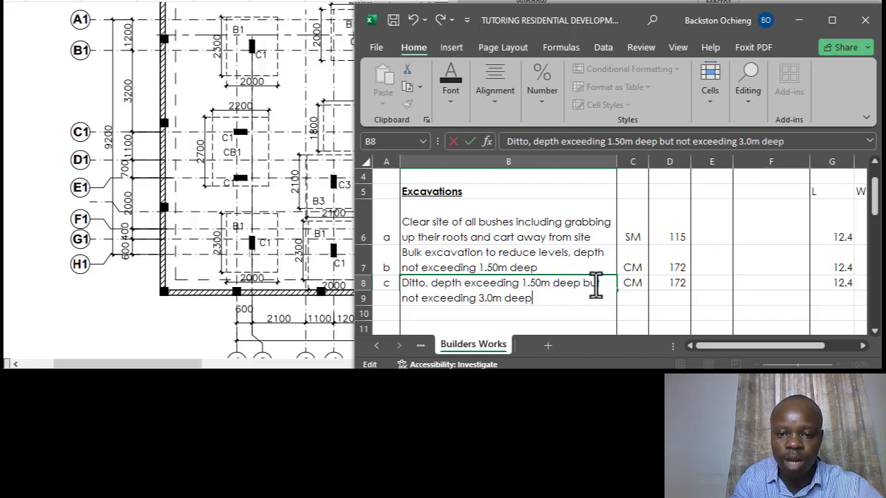
pyautogui.click(575, 239)
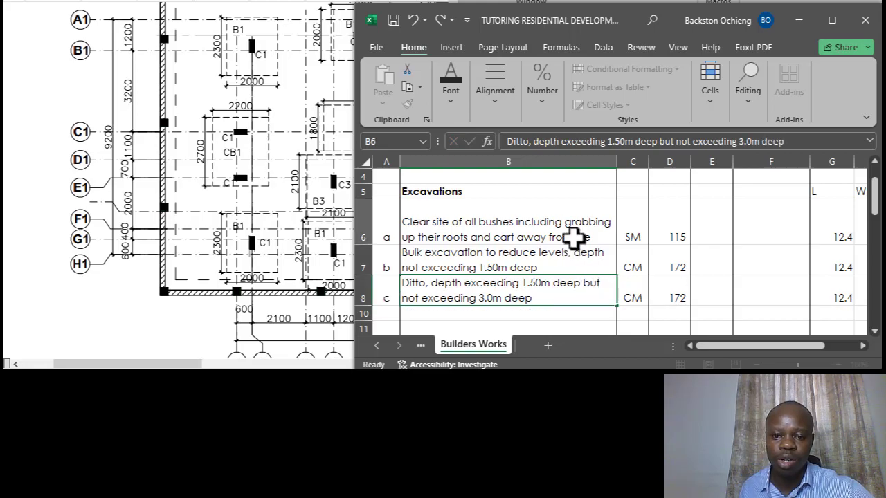
# Compare the length, width, depth and volume entries of items b and c in rows 7 and 8, columns G to J.
pyautogui.click(513, 283)
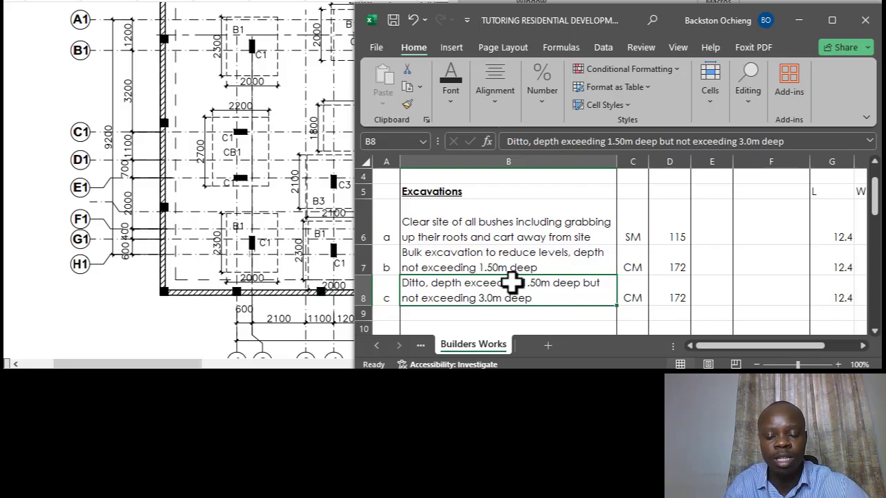
pyautogui.click(508, 257)
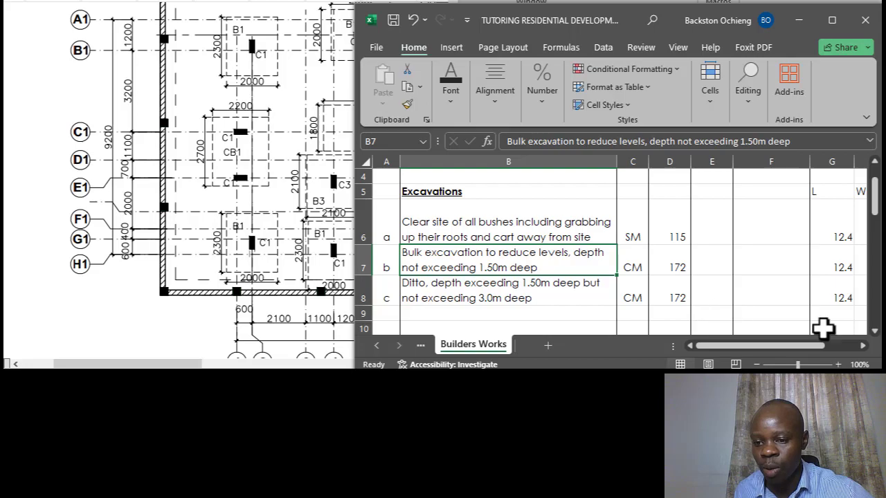
pyautogui.click(864, 346)
pyautogui.click(557, 297)
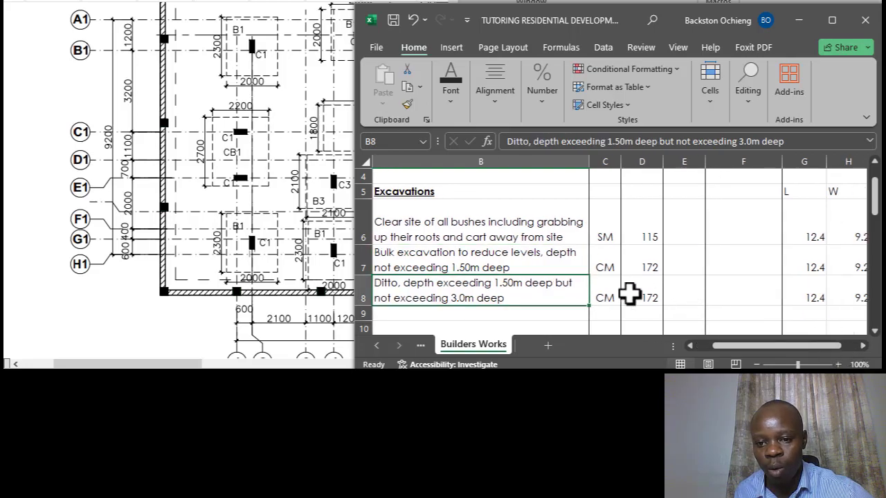
pyautogui.click(803, 300)
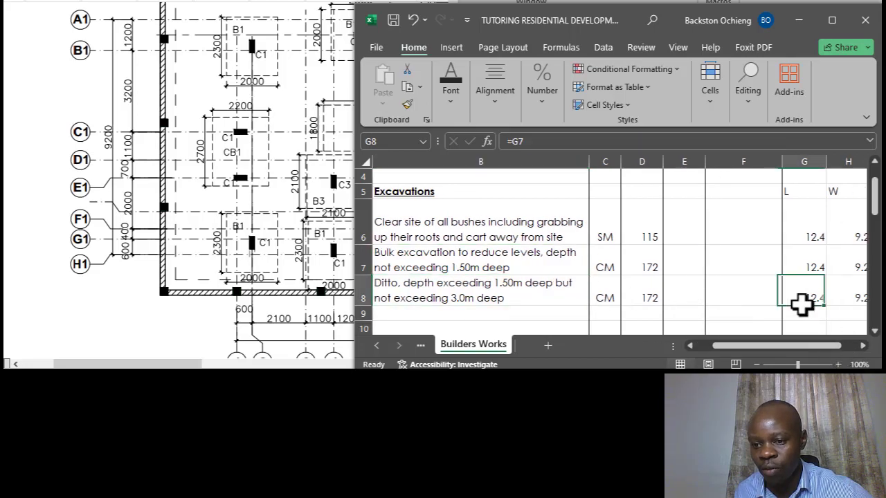
pyautogui.click(863, 345)
pyautogui.click(604, 264)
pyautogui.click(599, 292)
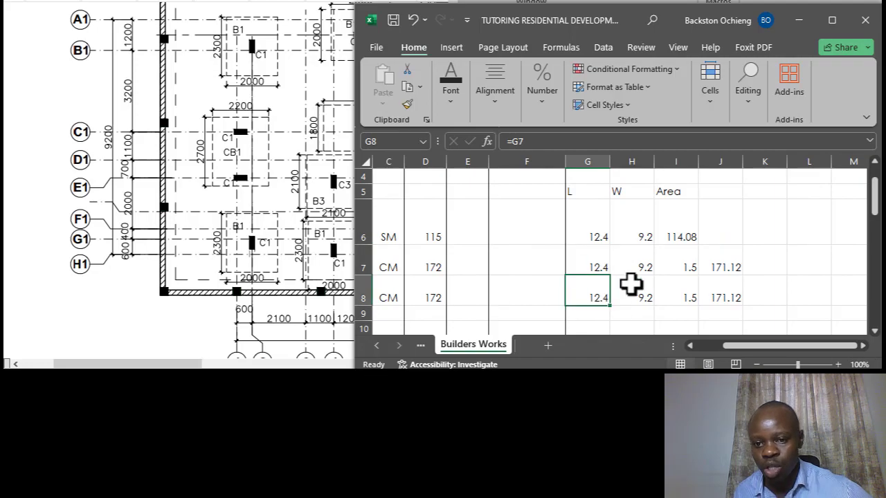
pyautogui.click(641, 263)
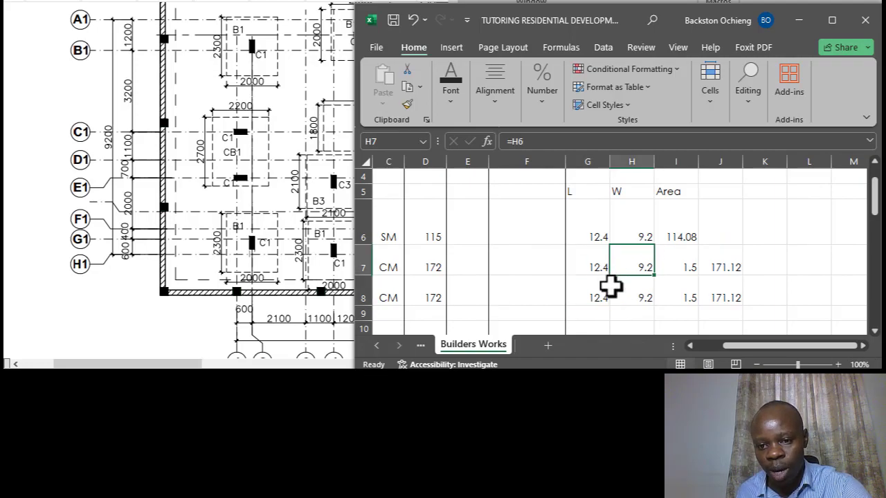
pyautogui.click(625, 293)
pyautogui.click(595, 295)
pyautogui.click(631, 294)
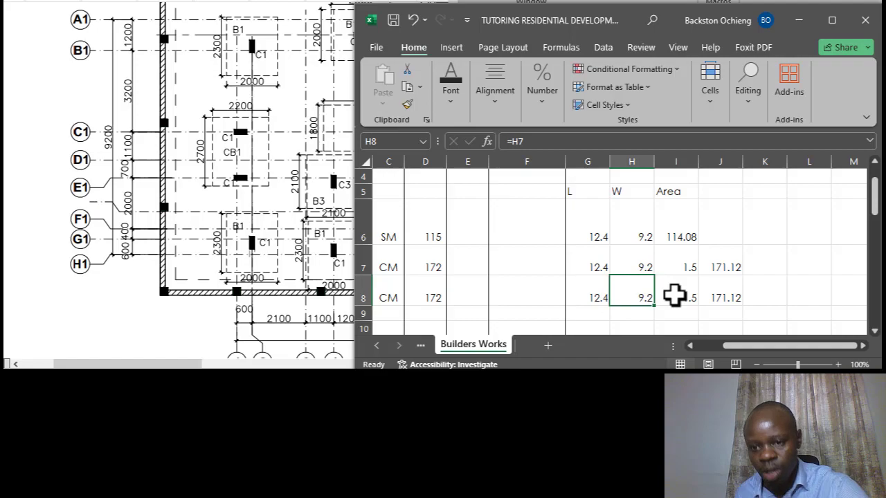
pyautogui.click(643, 267)
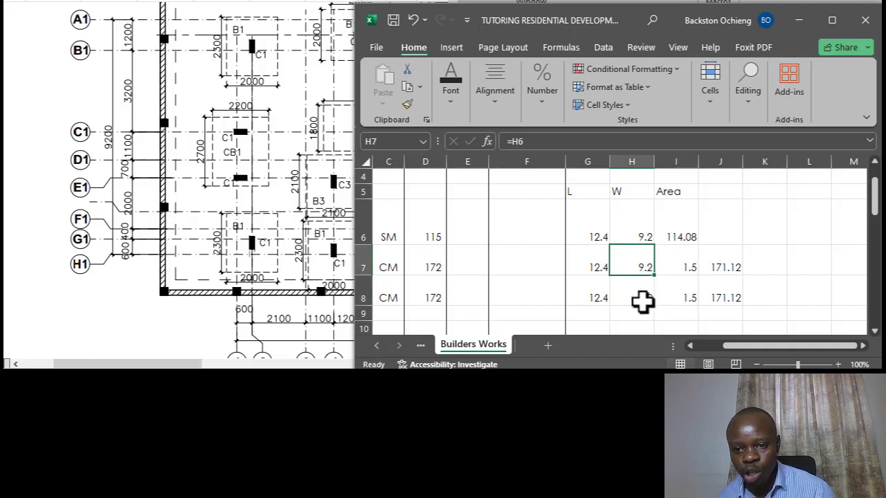
pyautogui.click(692, 296)
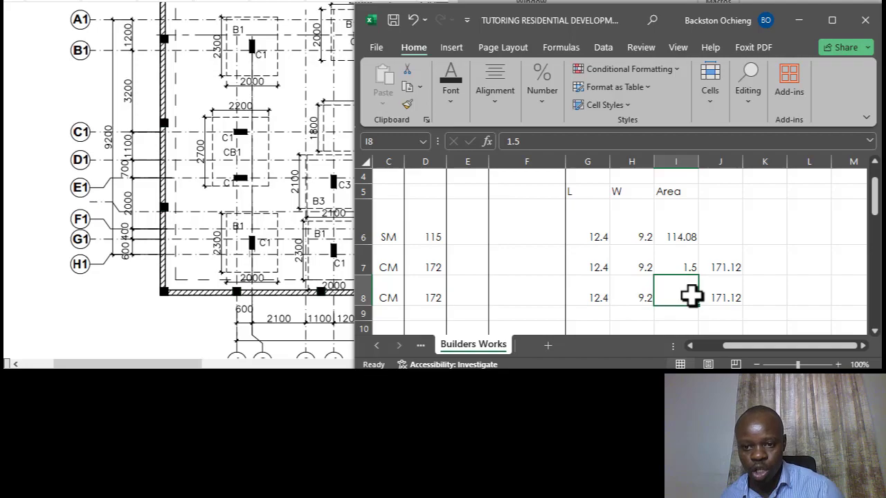
pyautogui.click(727, 292)
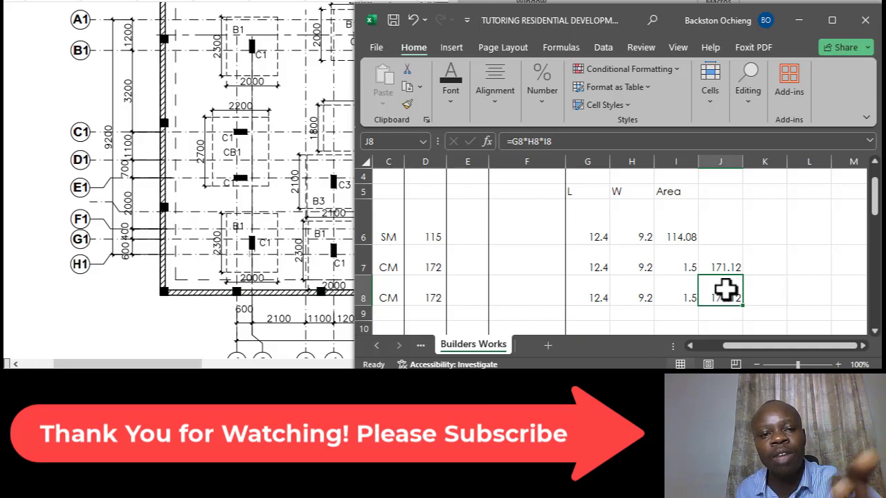
pyautogui.click(683, 263)
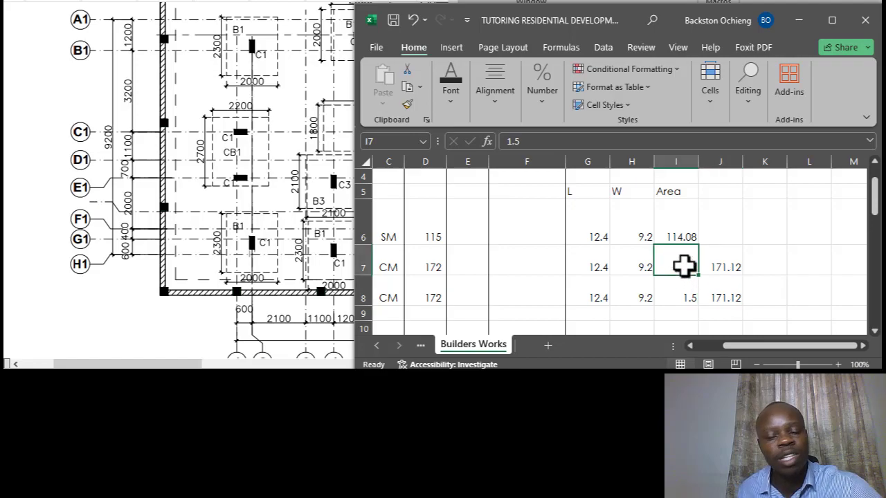
# Set the item c excavation depth in I8 to 0.5.
pyautogui.click(689, 299)
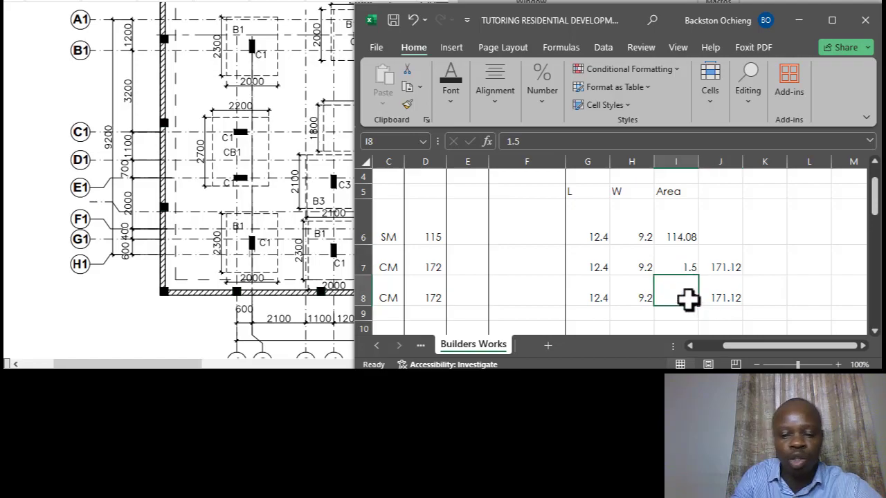
pyautogui.write('=')
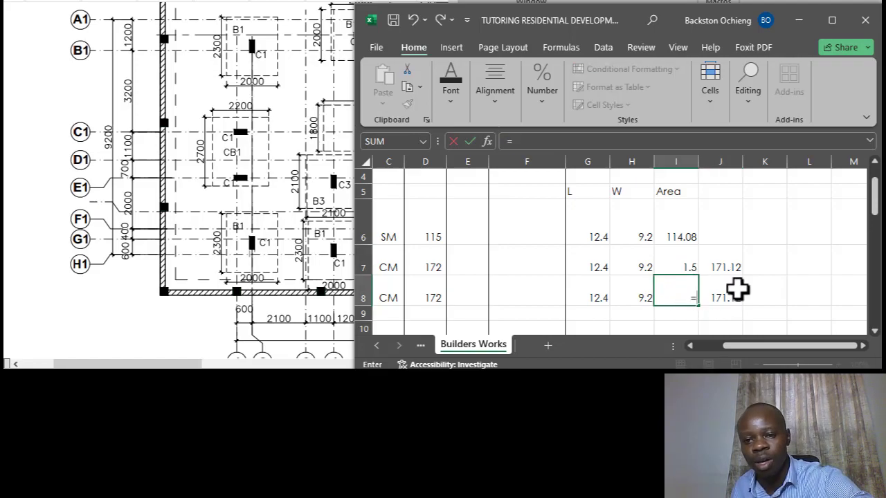
pyautogui.press('BackSpace')
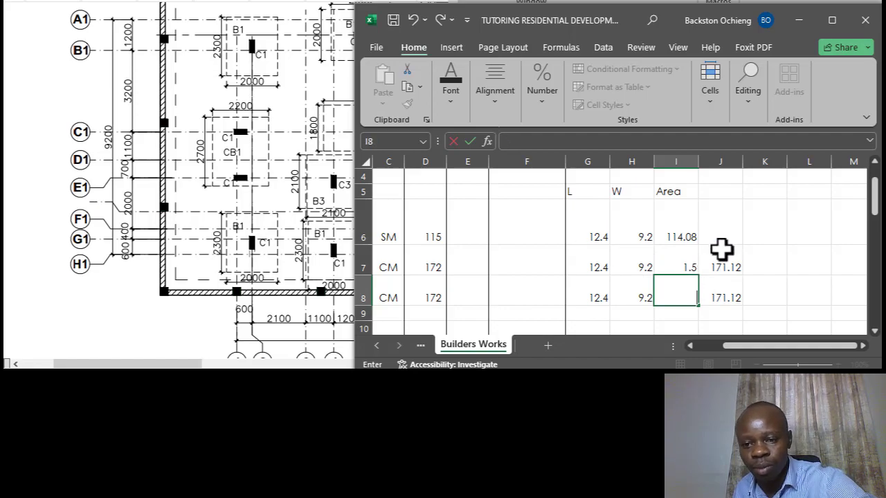
pyautogui.click(723, 254)
pyautogui.click(681, 264)
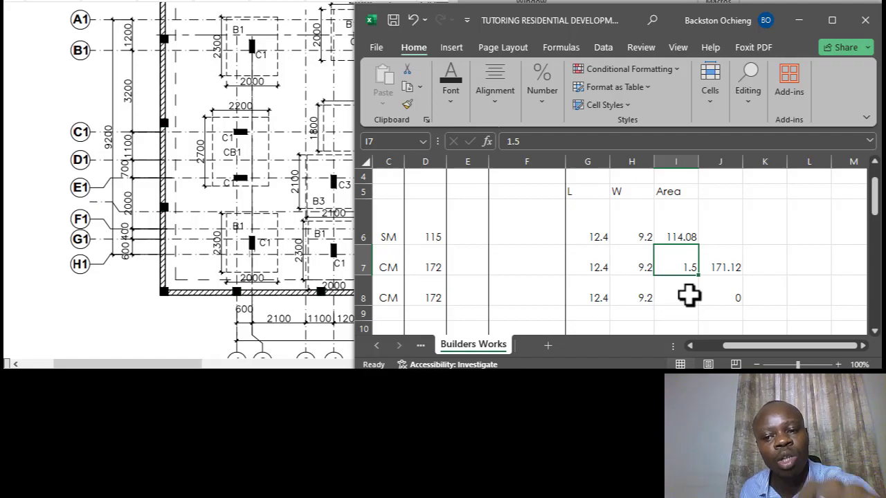
pyautogui.click(688, 296)
pyautogui.write('0.5')
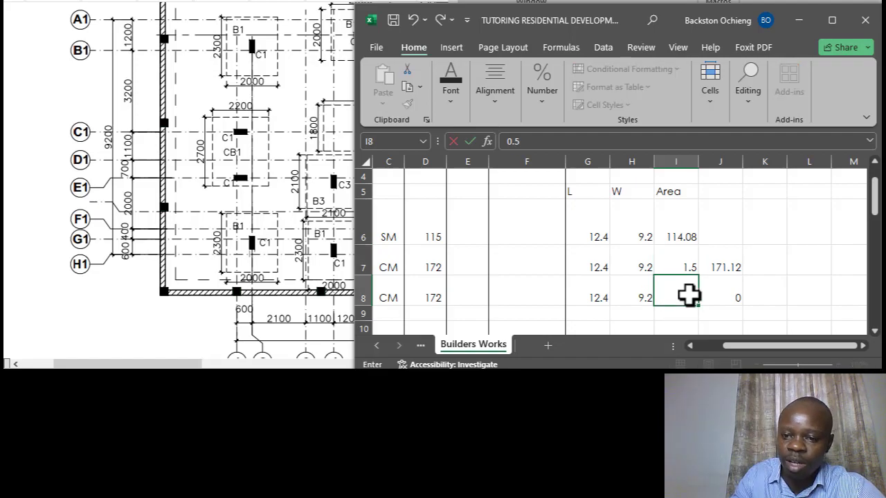
pyautogui.press('Return')
# Check the item c volume formula in J8 and enter 58 as the item's quantity in D8.
pyautogui.click(710, 262)
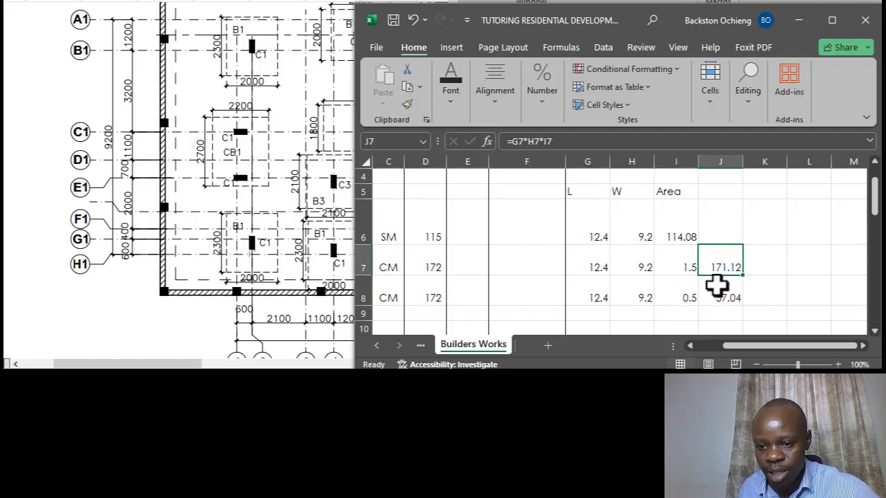
pyautogui.click(718, 290)
pyautogui.click(573, 142)
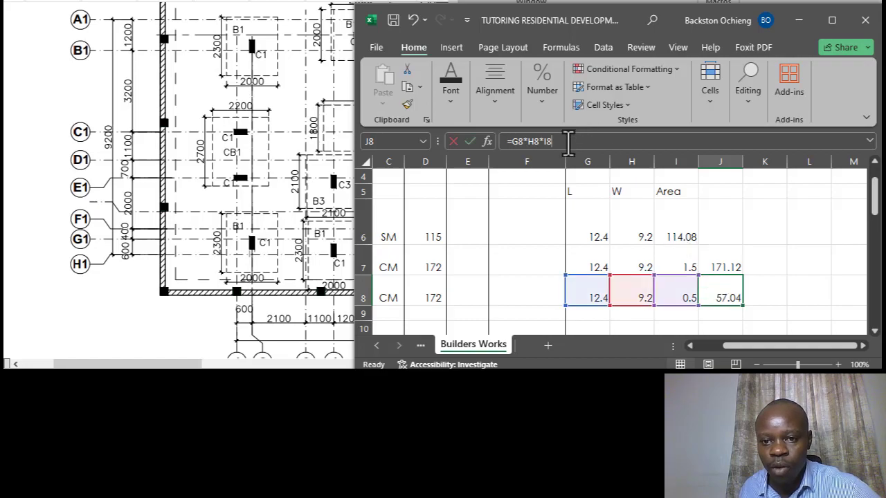
pyautogui.click(755, 248)
pyautogui.click(718, 296)
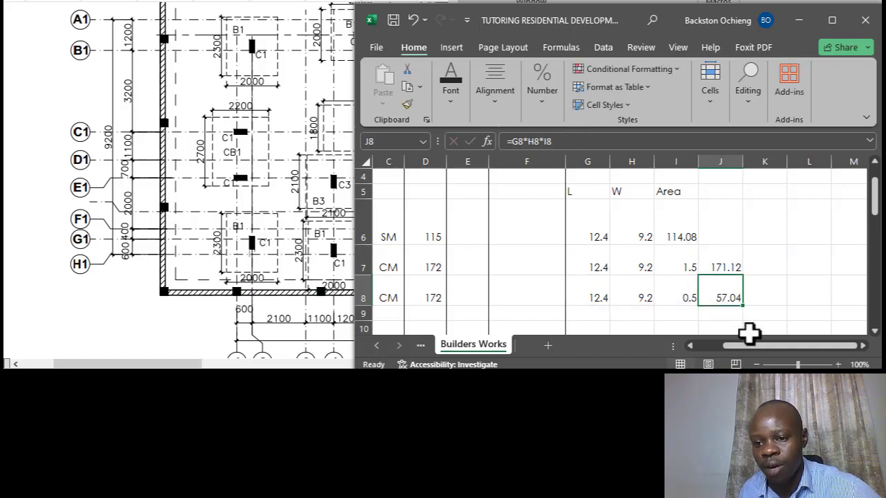
pyautogui.moveTo(752, 346); pyautogui.dragTo(739, 357)
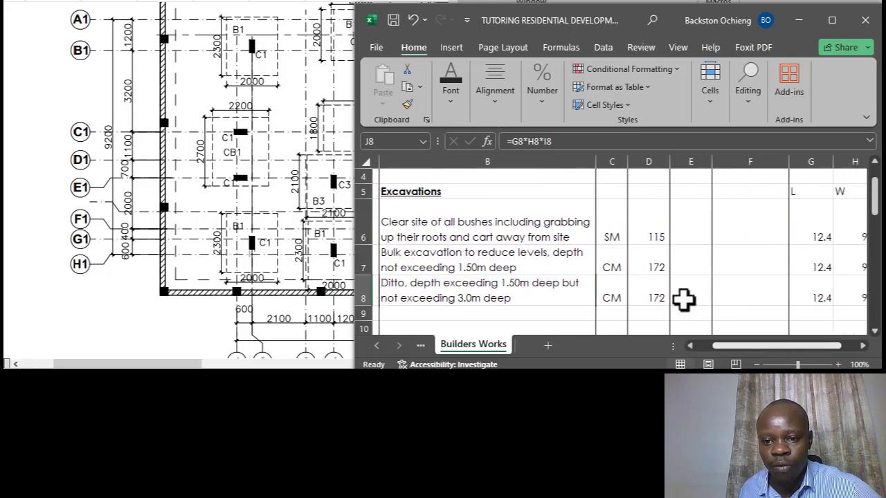
pyautogui.click(638, 290)
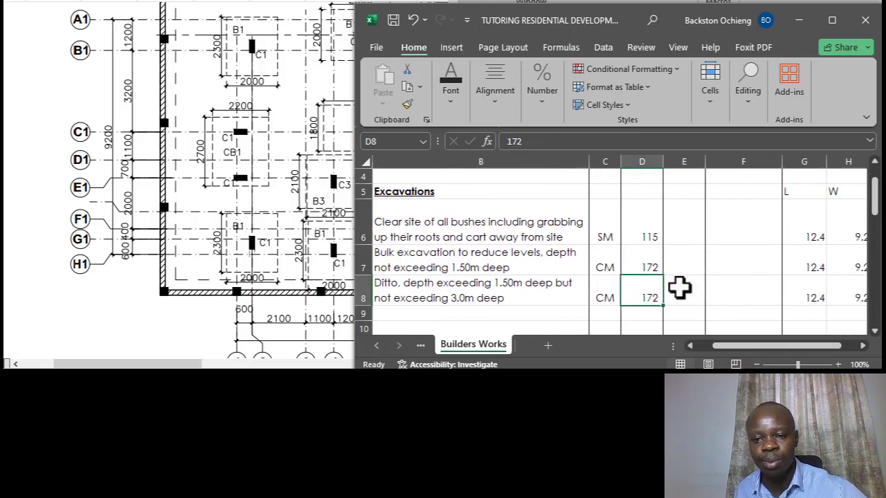
pyautogui.write('58')
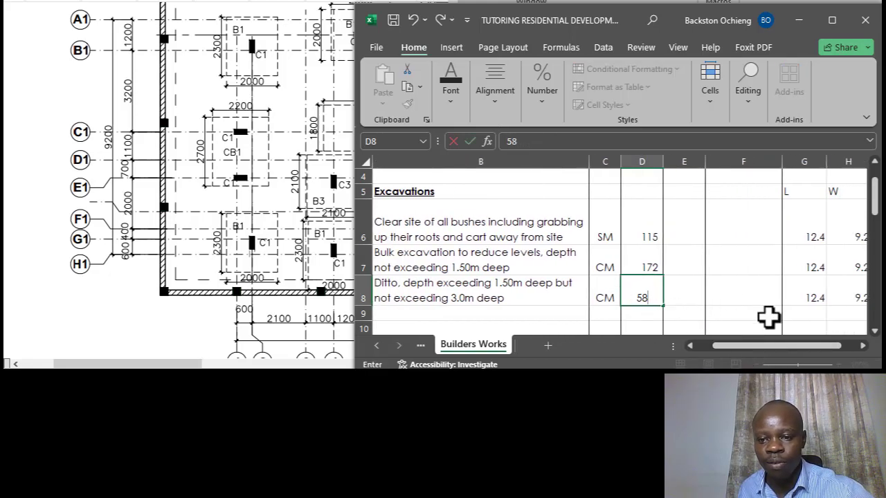
pyautogui.moveTo(757, 347)
pyautogui.mouseDown()
pyautogui.moveTo(771, 344)
pyautogui.moveTo(742, 344)
pyautogui.mouseUp()
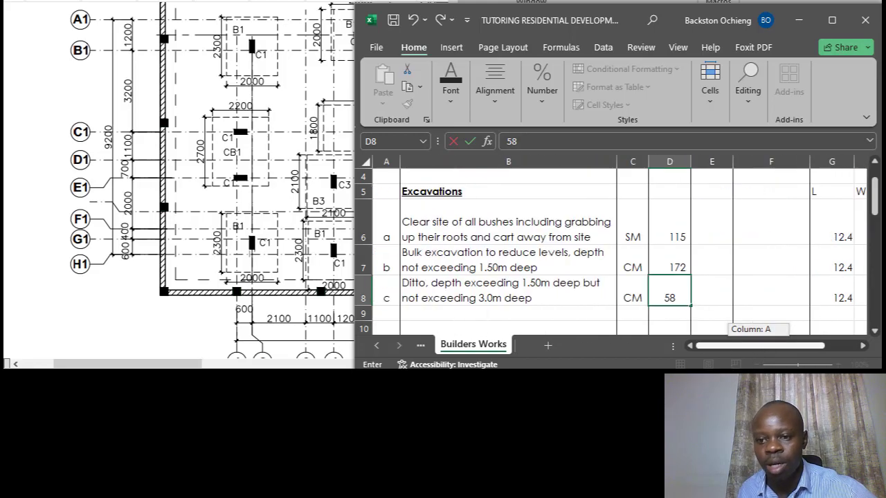
pyautogui.click(587, 285)
pyautogui.click(677, 290)
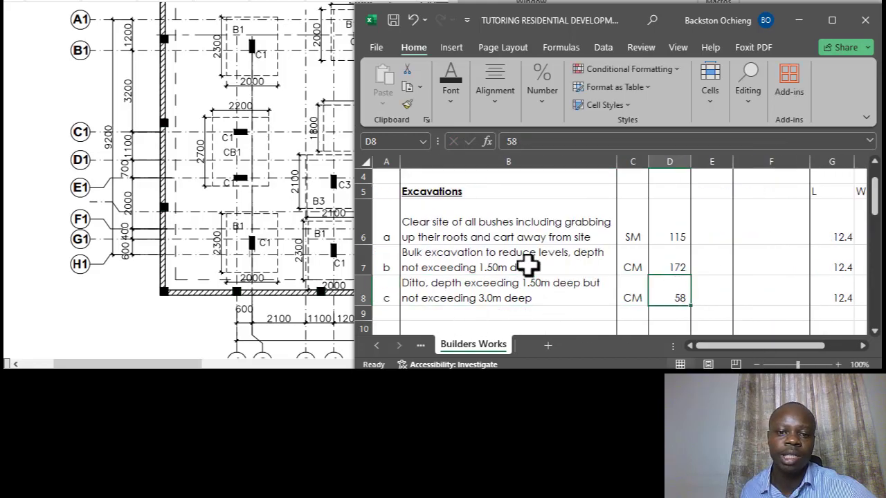
# Review the site clearance and both bulk excavation descriptions in B6 to B8.
pyautogui.click(478, 265)
pyautogui.click(472, 283)
pyautogui.click(481, 252)
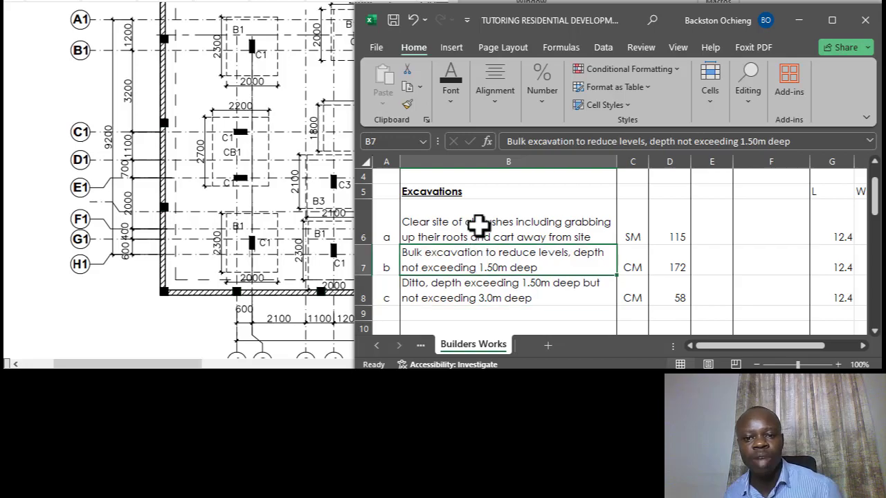
pyautogui.click(478, 228)
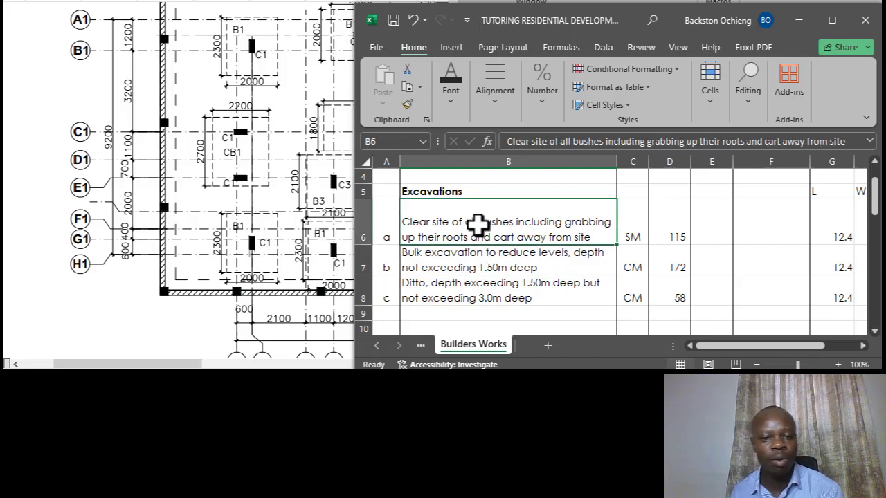
pyautogui.click(476, 261)
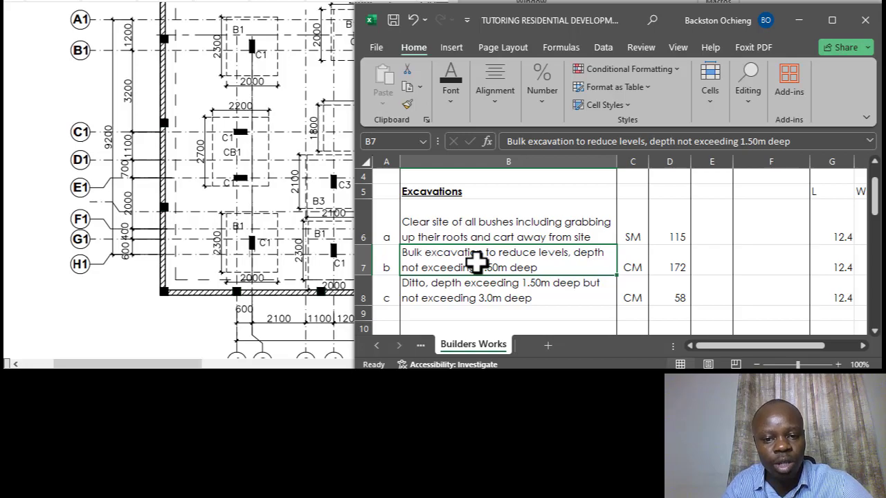
pyautogui.click(458, 296)
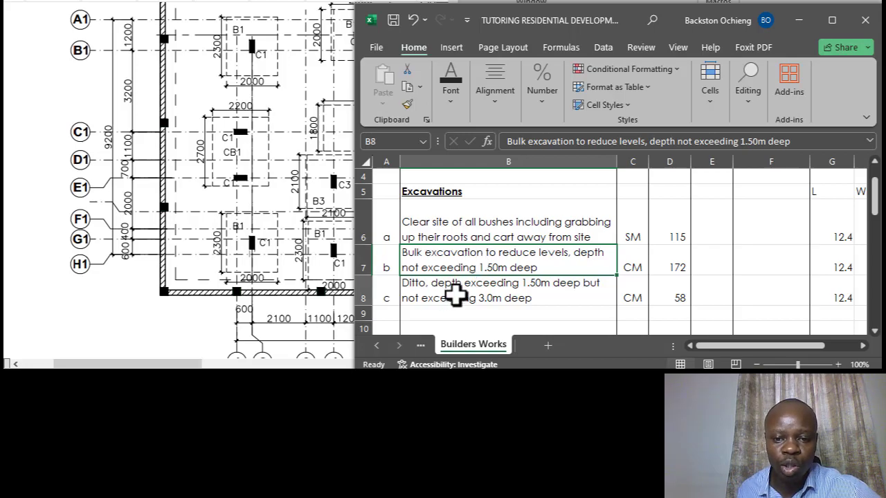
pyautogui.click(476, 261)
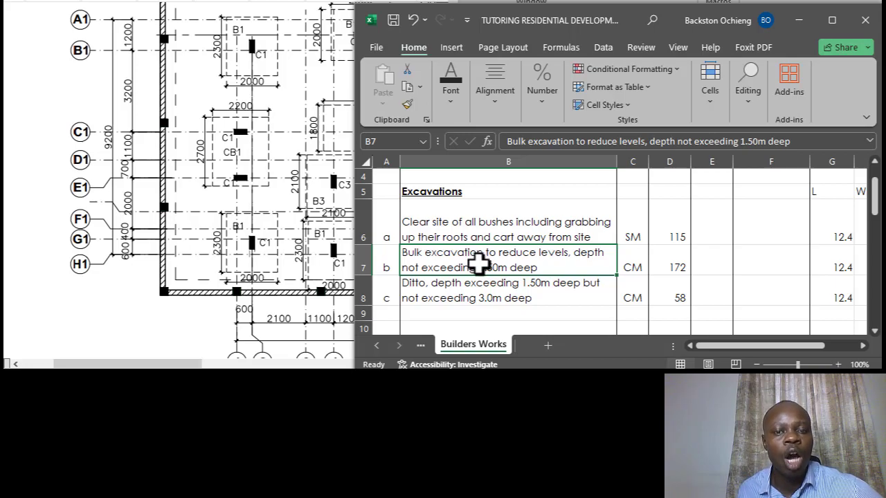
# Compare the excavation heading and the item a to c descriptions in B5 to B8 with the foundation layout drawing.
pyautogui.click(485, 229)
pyautogui.click(489, 192)
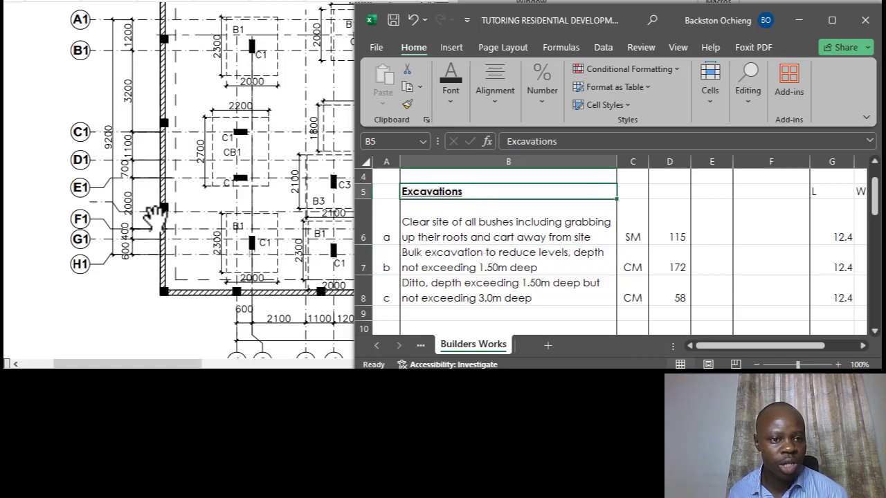
pyautogui.click(120, 363)
pyautogui.moveTo(122, 363); pyautogui.dragTo(154, 362)
pyautogui.click(519, 268)
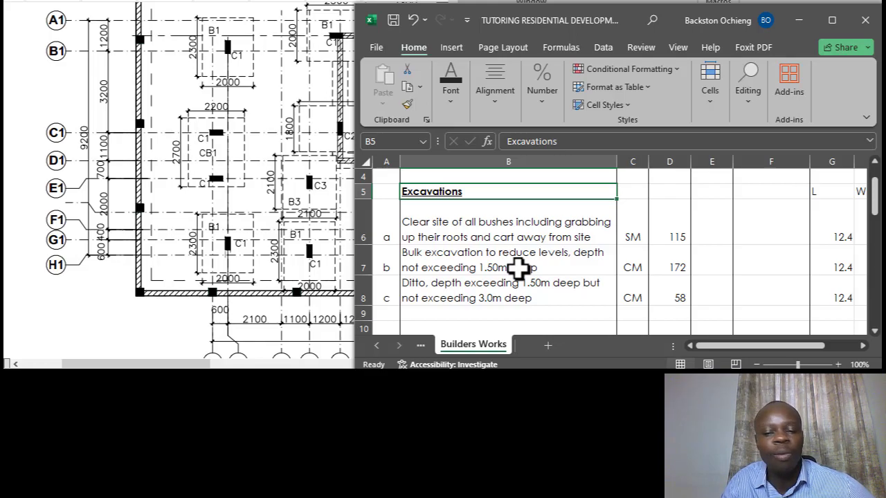
pyautogui.click(520, 231)
pyautogui.click(516, 270)
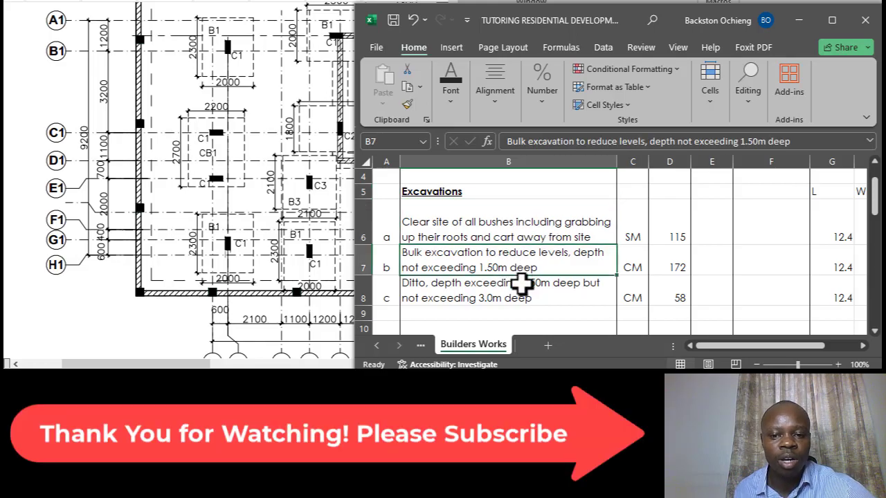
pyautogui.click(519, 283)
pyautogui.click(531, 263)
pyautogui.click(525, 292)
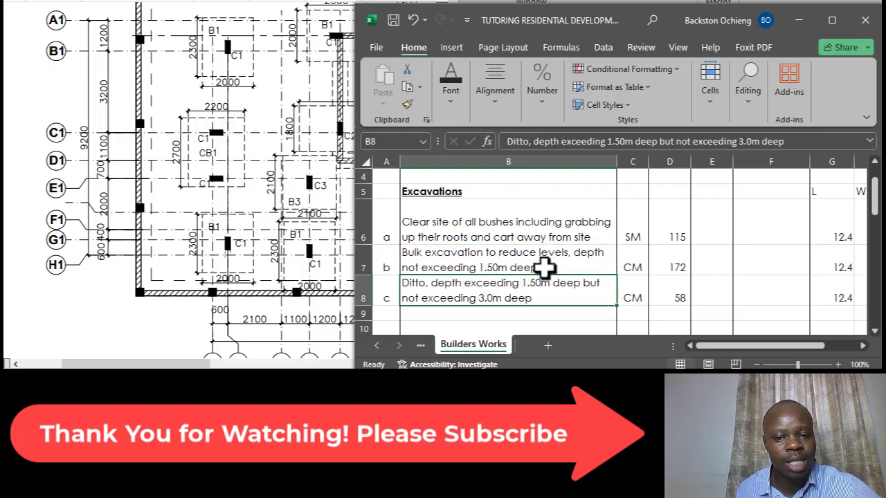
# Label the row below item c as item d in A9.
pyautogui.scroll(-1, 550, 259)
pyautogui.click(461, 237)
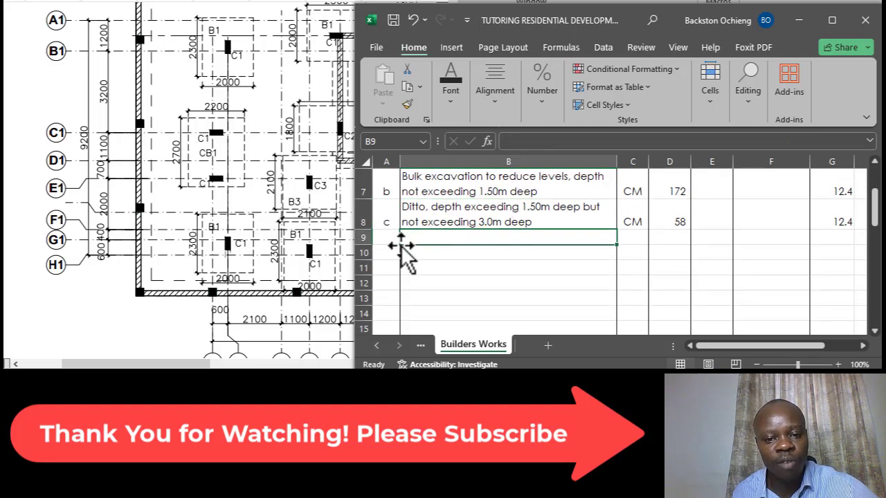
pyautogui.click(387, 237)
pyautogui.write('d')
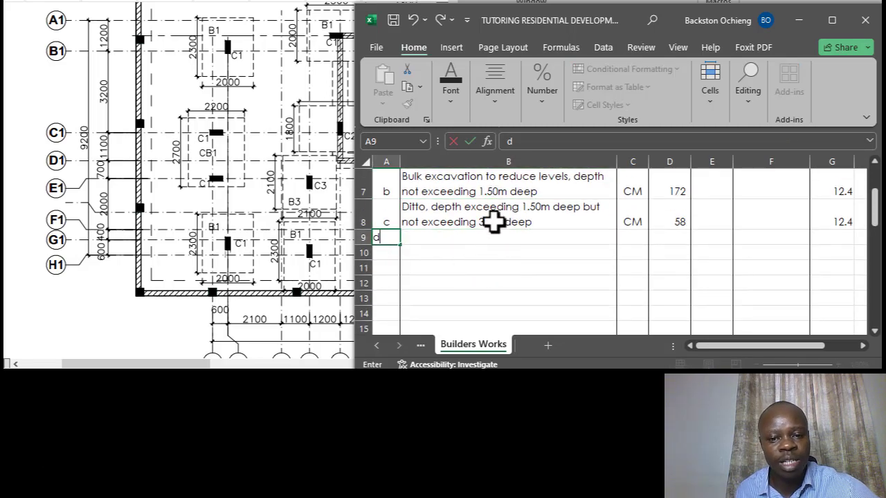
# Enter the item d description "Extra over excavations for rock" in B9.
pyautogui.click(495, 224)
pyautogui.click(457, 239)
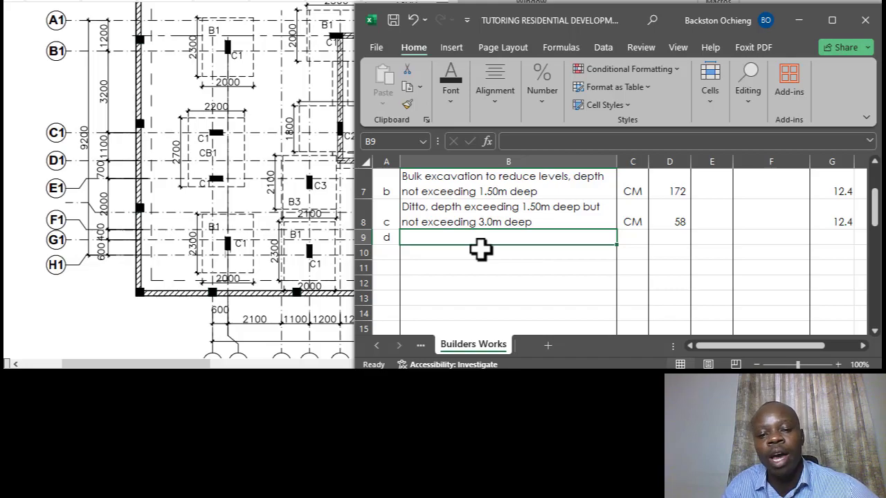
pyautogui.click(432, 213)
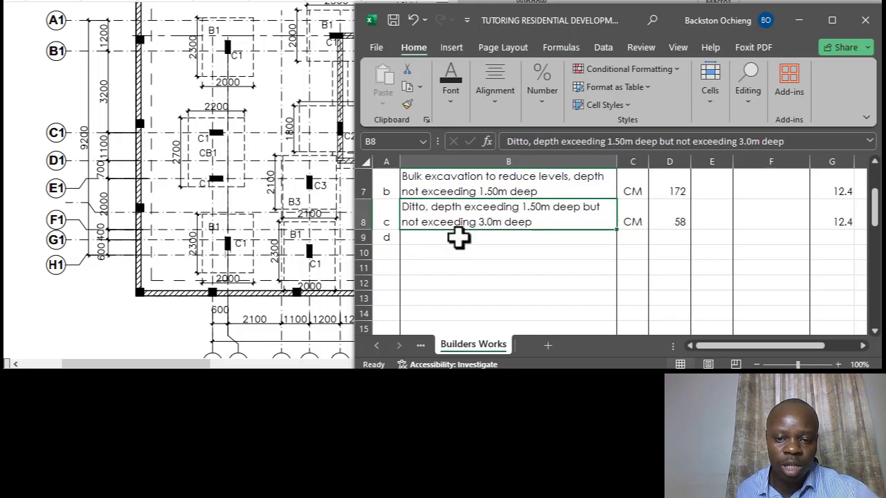
pyautogui.click(457, 237)
pyautogui.write('E')
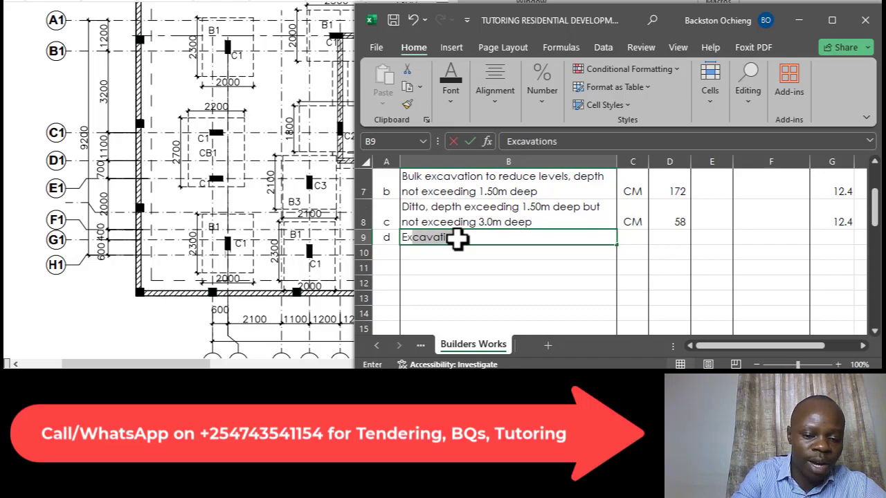
pyautogui.write('xtra ove')
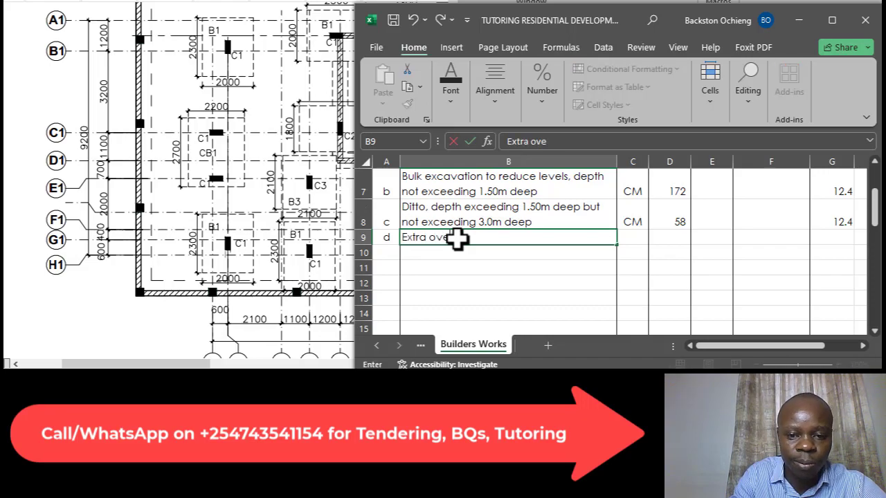
pyautogui.write('r excavat')
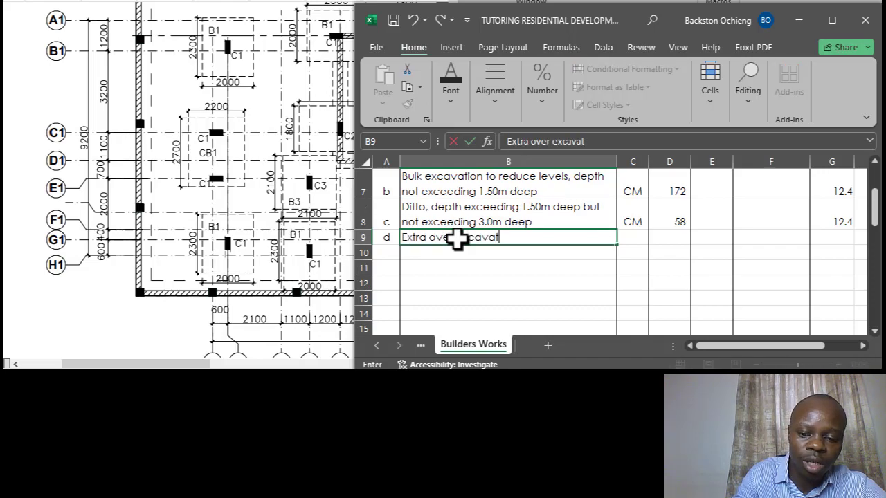
pyautogui.write('ions in')
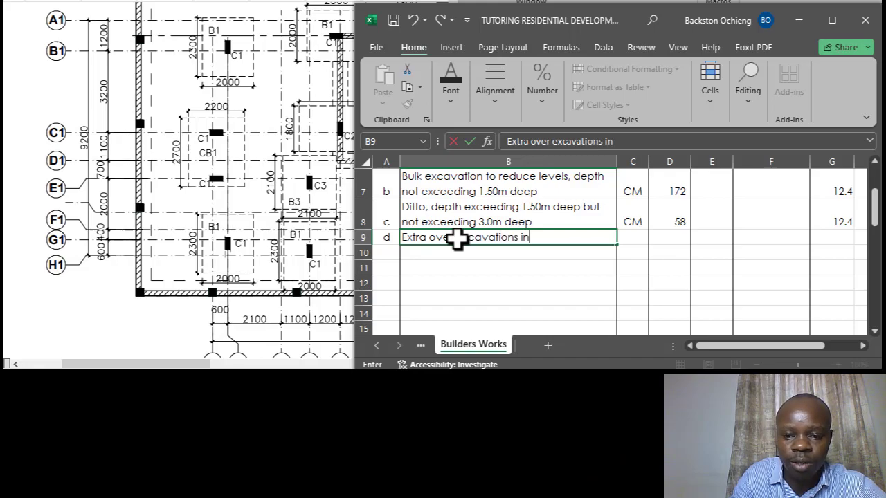
pyautogui.press('BackSpace')
pyautogui.press('BackSpace')
pyautogui.write('for rock')
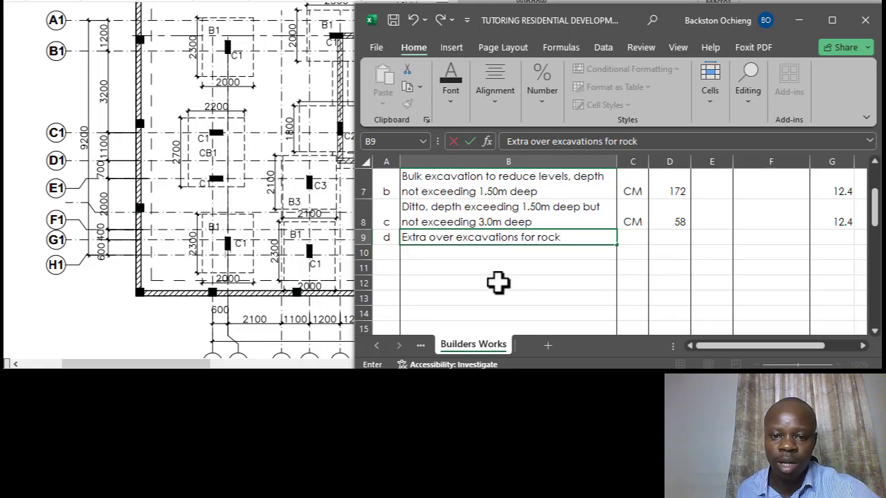
pyautogui.click(518, 265)
# Check the rock excavation description in B9 against the bulk excavation depth ranges in B7 and B8.
pyautogui.click(527, 236)
pyautogui.click(531, 221)
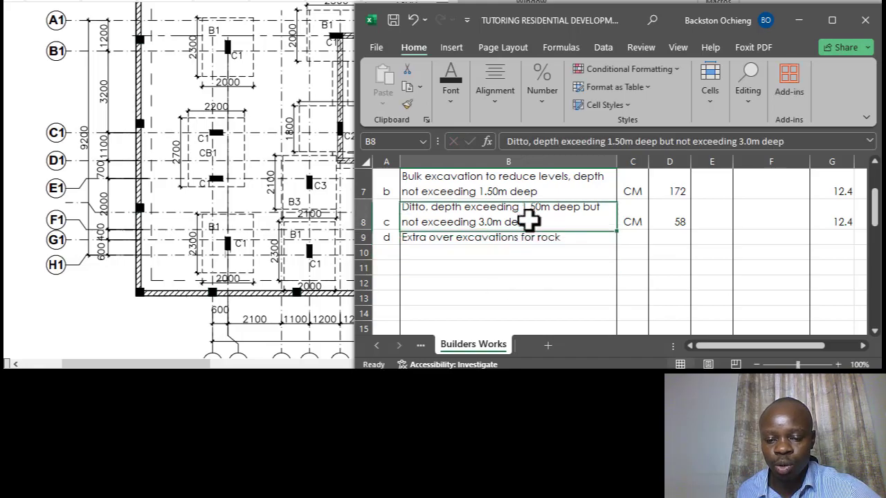
pyautogui.click(524, 237)
pyautogui.click(527, 222)
pyautogui.click(538, 236)
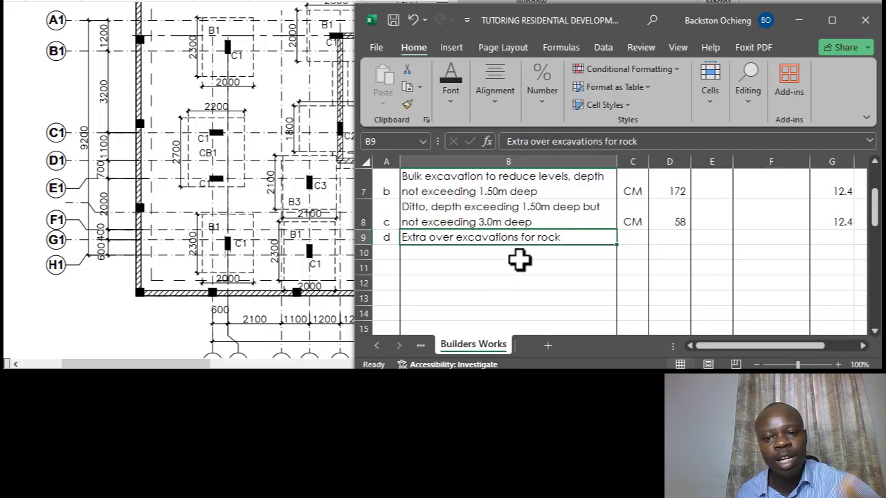
pyautogui.click(530, 218)
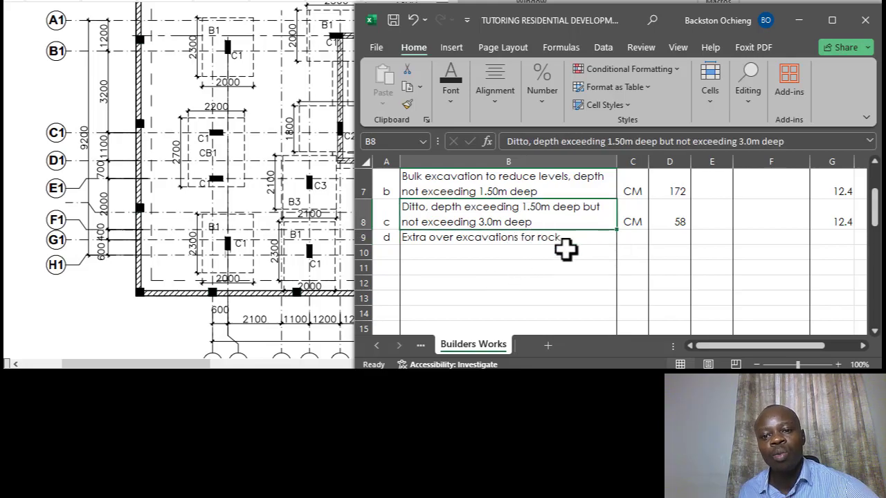
pyautogui.click(508, 265)
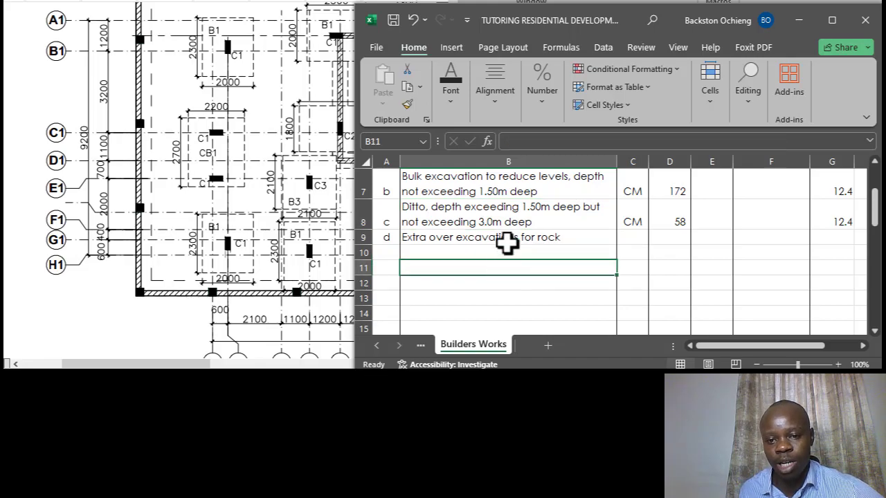
pyautogui.click(522, 191)
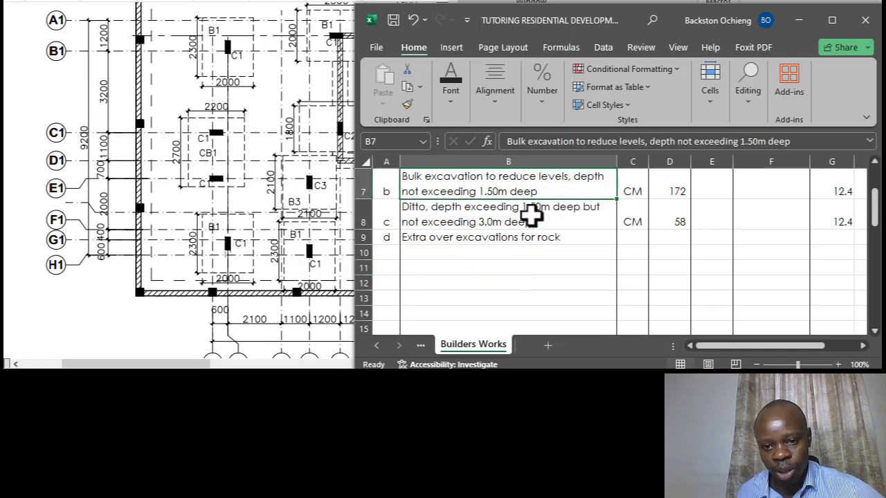
pyautogui.click(532, 216)
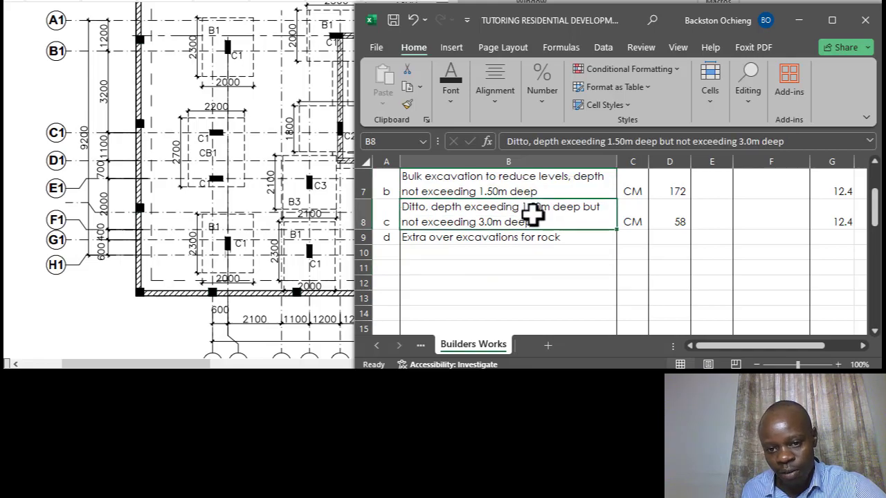
pyautogui.click(528, 237)
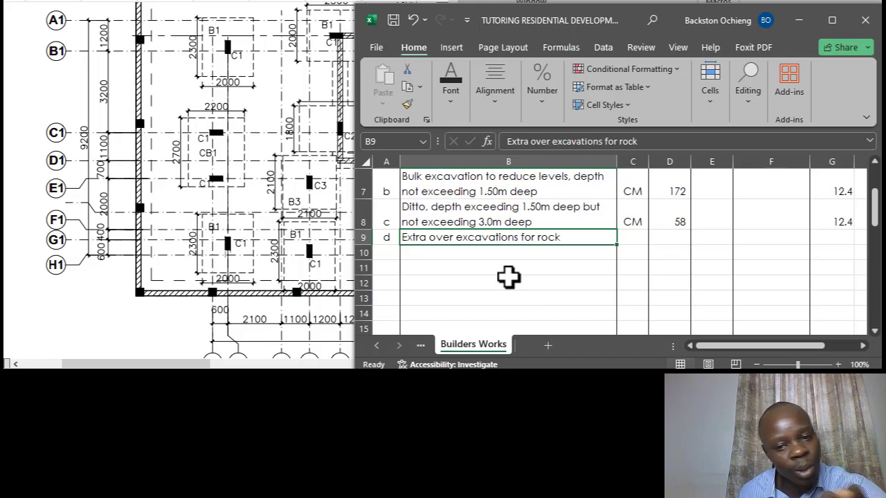
pyautogui.click(576, 280)
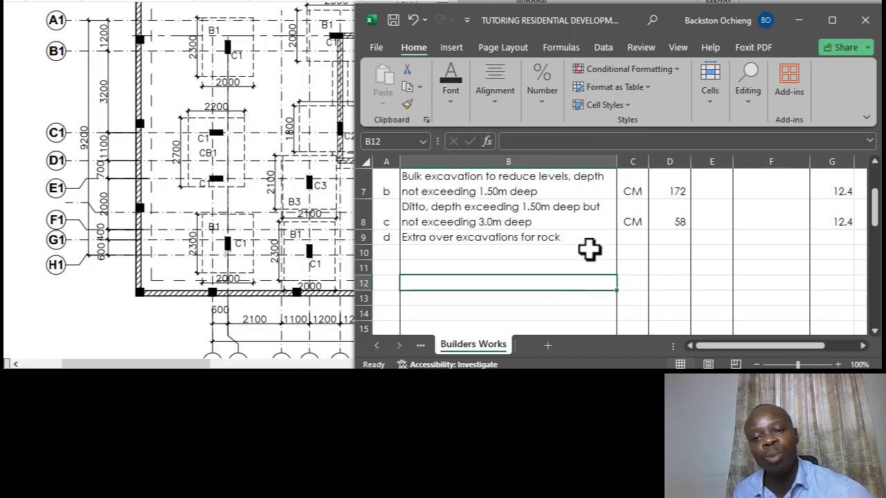
pyautogui.click(581, 238)
# Enter CM as the unit for item d in C9.
pyautogui.click(633, 238)
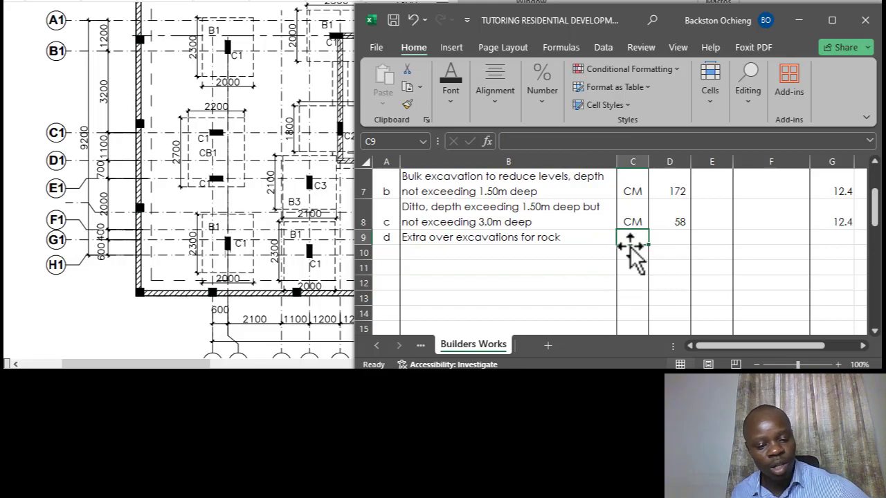
pyautogui.write('CM')
pyautogui.click(575, 237)
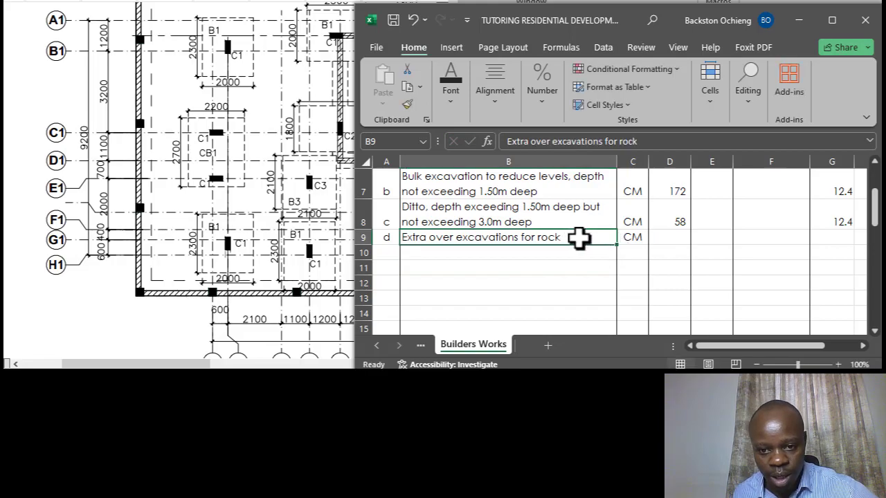
# Copy item c's length, width, depth and volume entries from G8:J8 into G9:J9 for item d.
pyautogui.moveTo(767, 342); pyautogui.dragTo(824, 354)
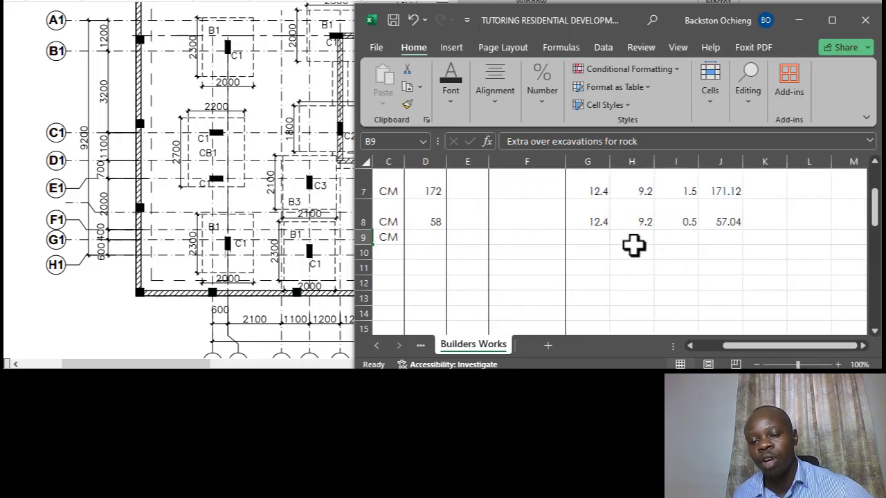
pyautogui.moveTo(600, 217); pyautogui.dragTo(706, 205)
pyautogui.hotkey('ctrl', 'c')
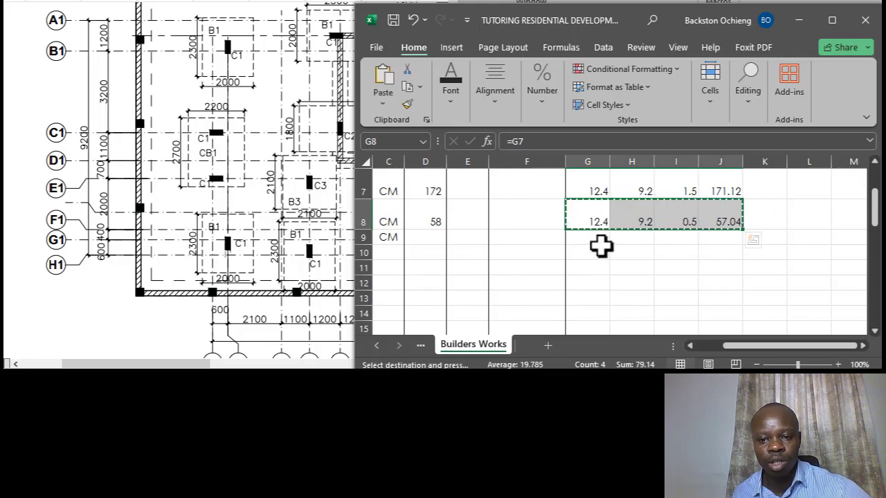
pyautogui.click(600, 252)
pyautogui.click(599, 241)
pyautogui.hotkey('ctrl', 'v')
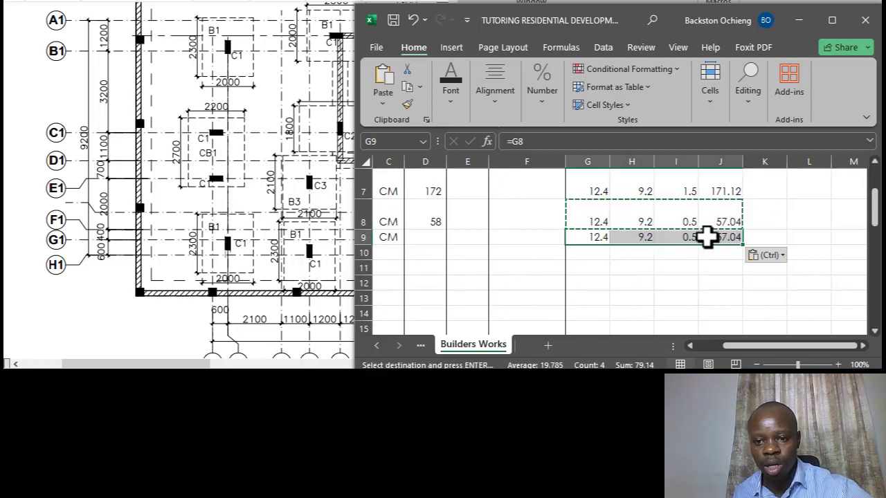
pyautogui.click(724, 237)
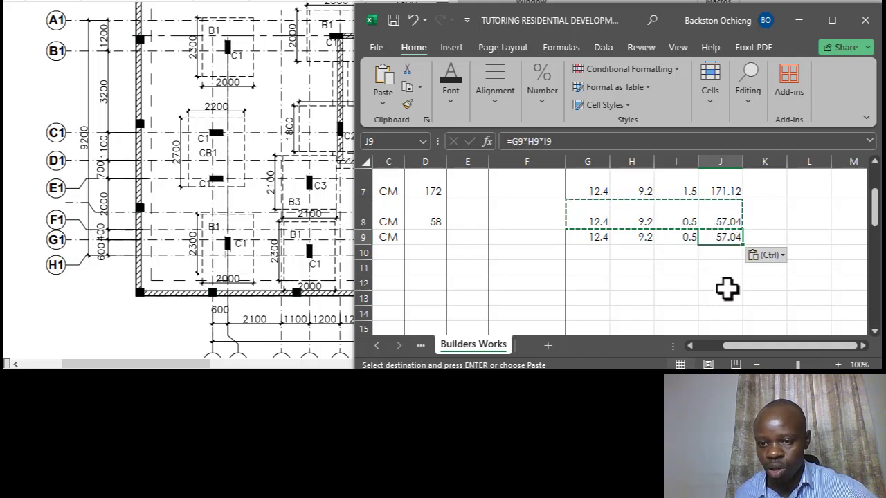
# Enter 58 as the quantity for the rock excavation item in D9.
pyautogui.moveTo(753, 351); pyautogui.dragTo(725, 351)
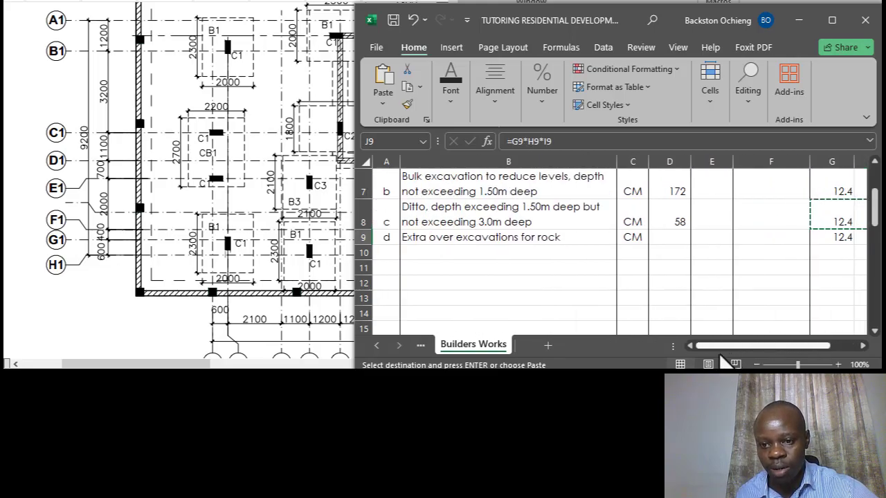
pyautogui.click(678, 236)
pyautogui.write('58')
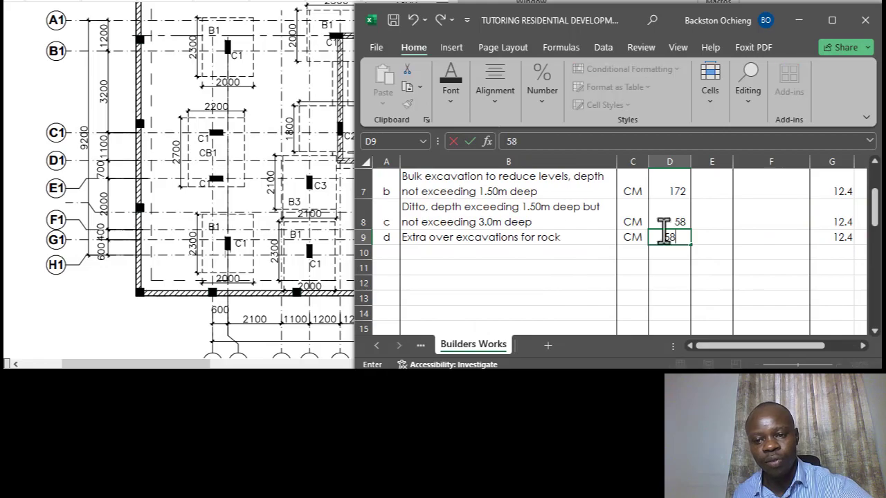
# Review the site clearance, bulk excavation and rock excavation items in rows 6 to 9.
pyautogui.click(508, 238)
pyautogui.click(531, 213)
pyautogui.scroll(1, 506, 238)
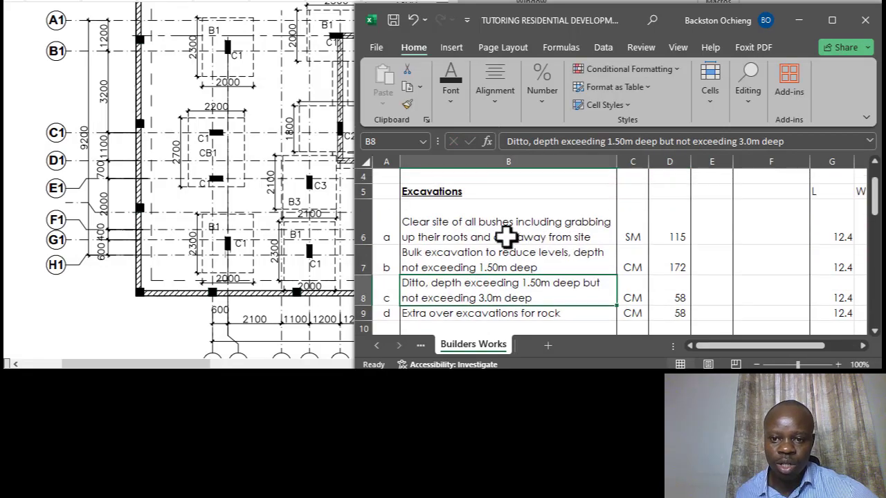
pyautogui.click(533, 236)
pyautogui.click(530, 261)
pyautogui.scroll(-1, 542, 253)
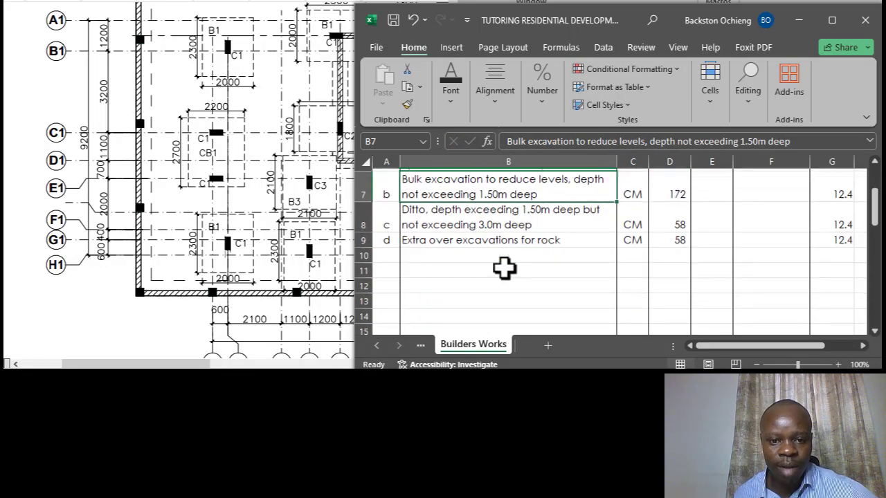
pyautogui.click(489, 241)
# Label the row below the rock excavation item as item e in A10.
pyautogui.click(471, 254)
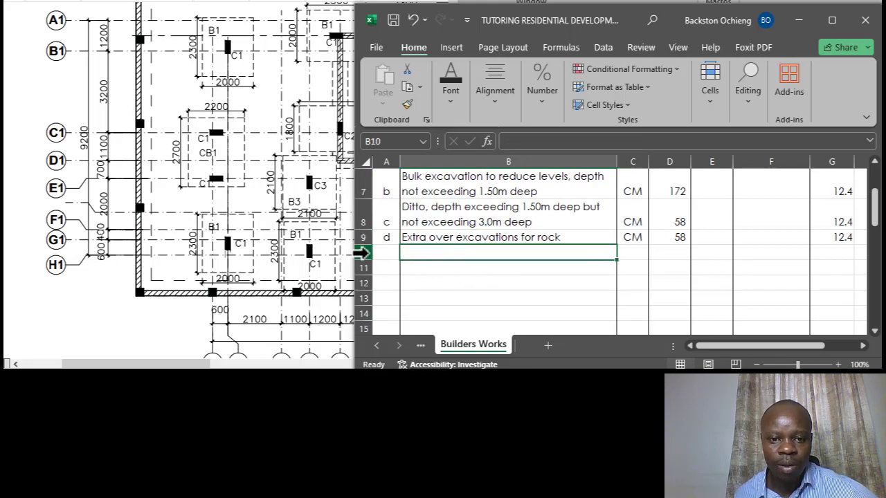
pyautogui.click(386, 254)
pyautogui.write('e')
# Switch to the PDF document and consult its comprehensive summary of substructure elements as per SMM for the next item.
pyautogui.click(437, 220)
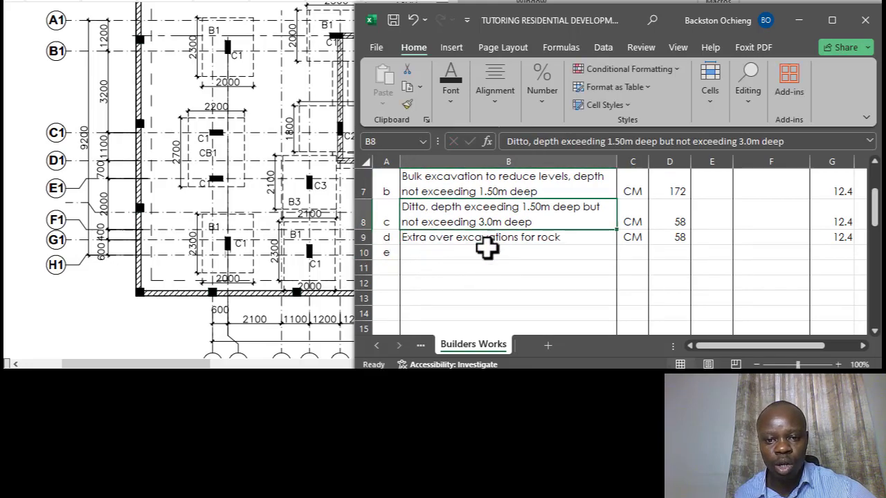
pyautogui.click(484, 243)
pyautogui.click(479, 254)
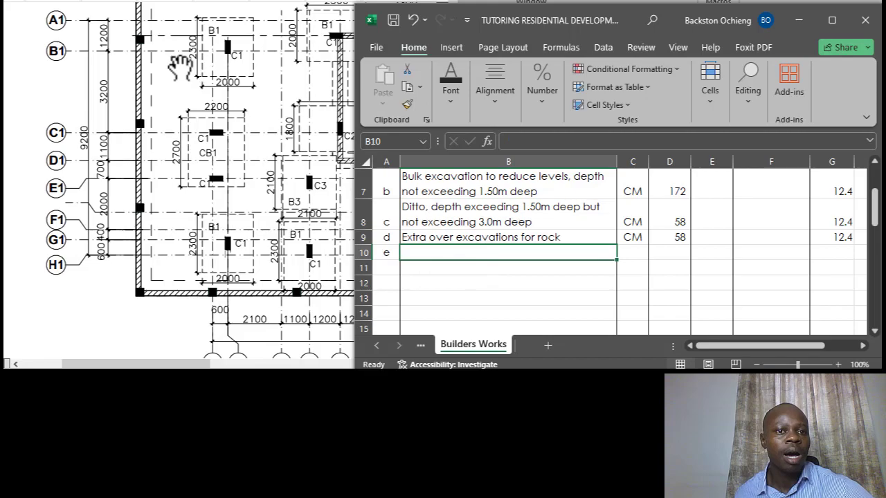
pyautogui.click(174, 7)
pyautogui.scroll(-10, 170, 208)
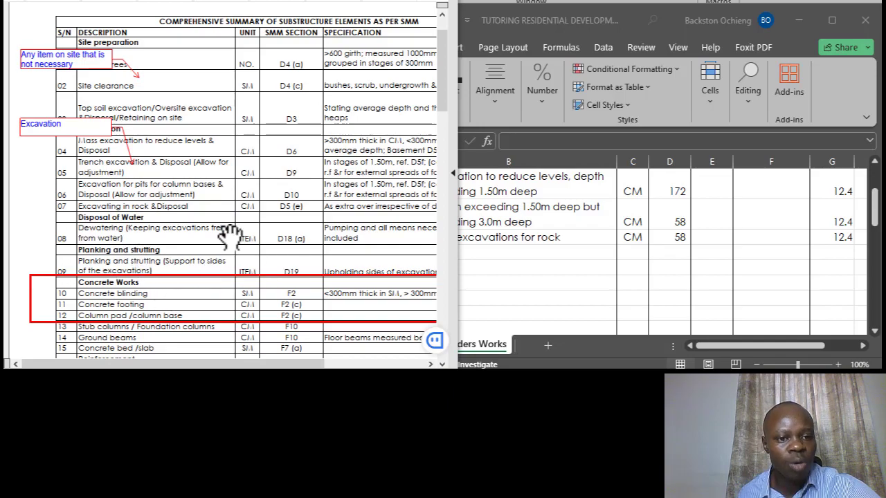
# Return to the Excel bill and begin item e's description in B10 with "Allow for dewatering by all means".
pyautogui.click(526, 251)
pyautogui.click(498, 237)
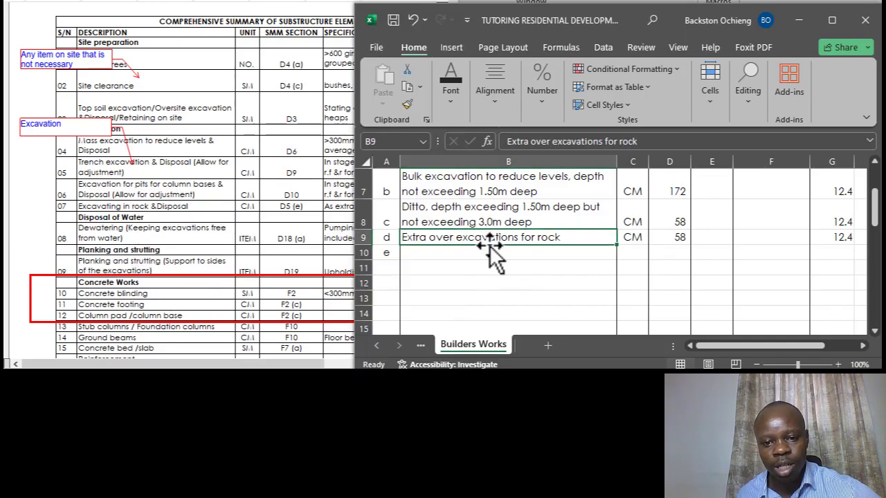
pyautogui.click(462, 256)
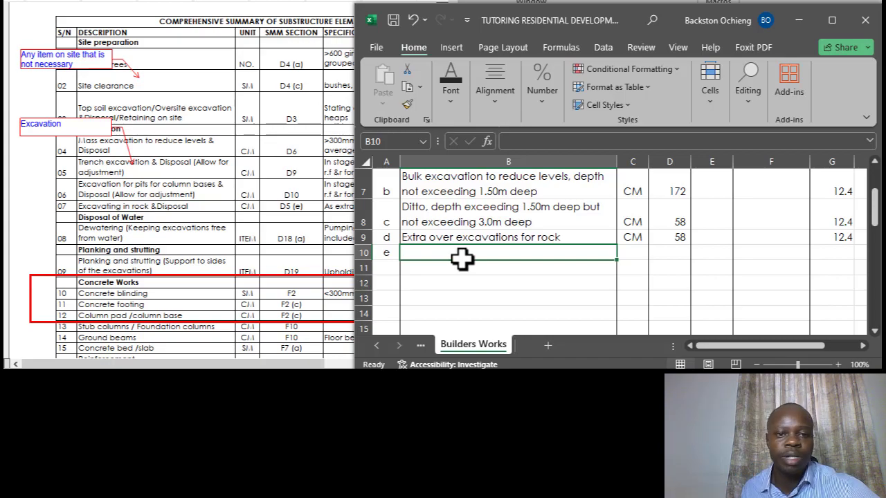
pyautogui.click(530, 223)
pyautogui.click(524, 239)
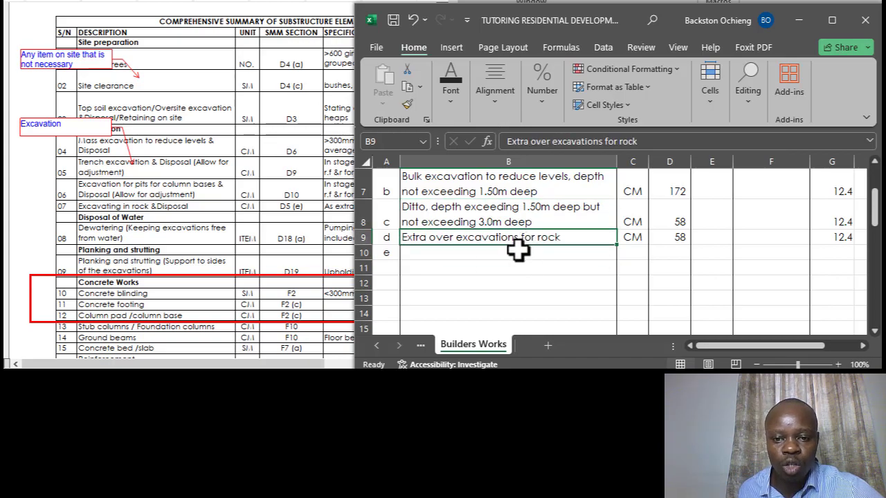
pyautogui.click(521, 254)
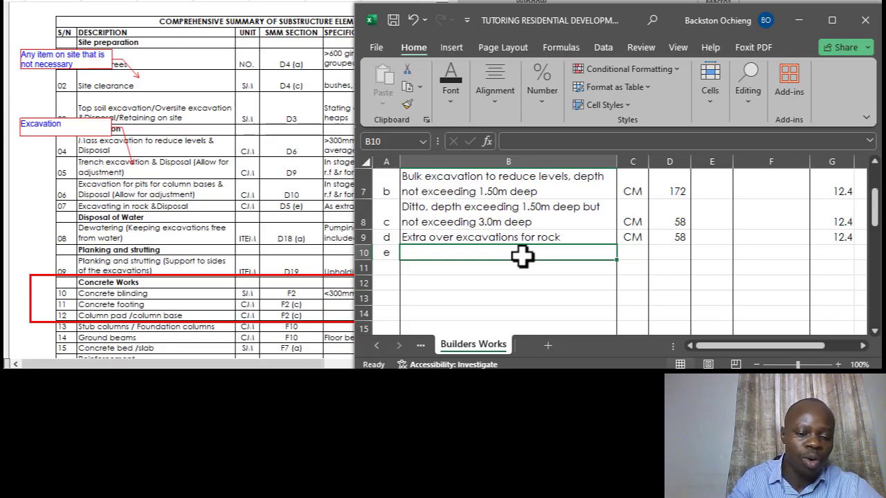
pyautogui.write('Allow ')
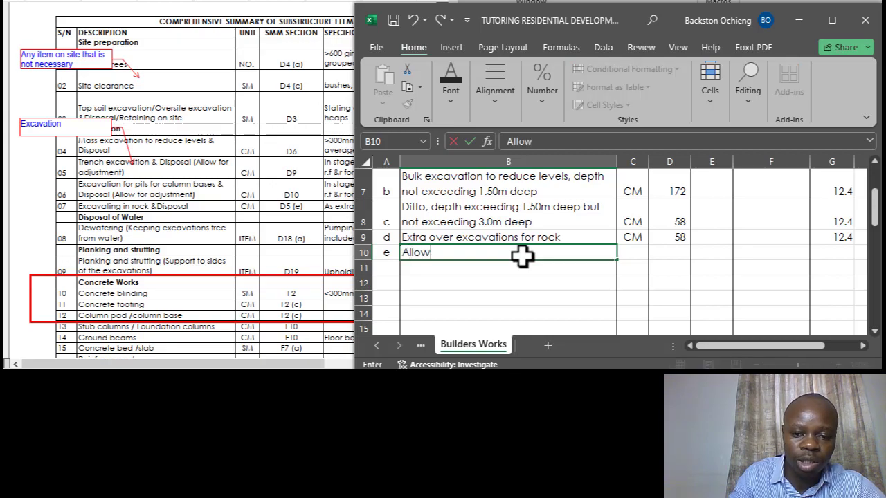
pyautogui.write('for ')
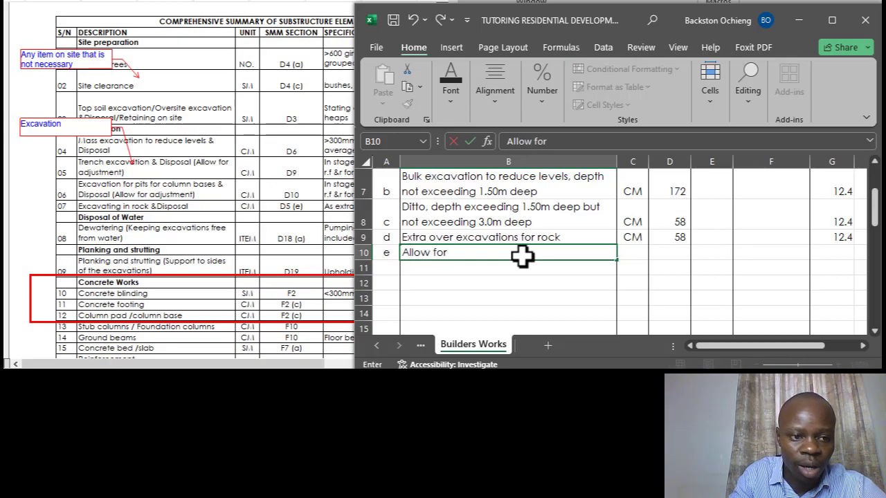
pyautogui.write('dewater')
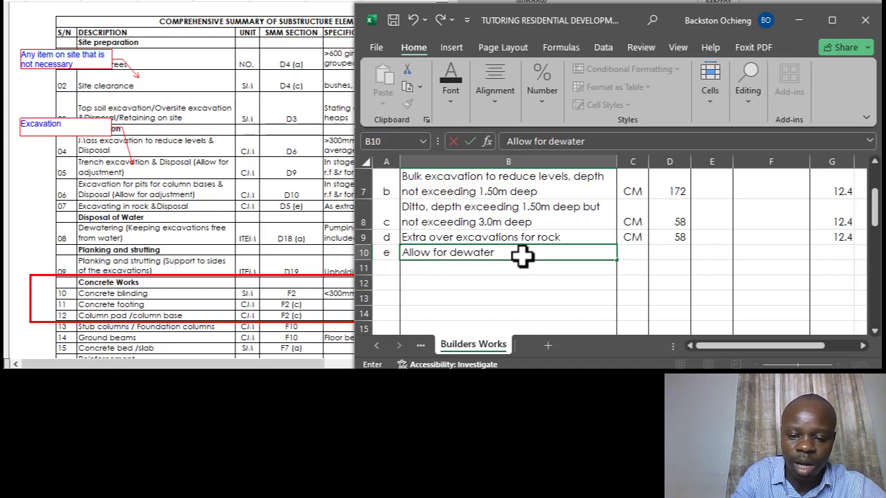
pyautogui.write('ing')
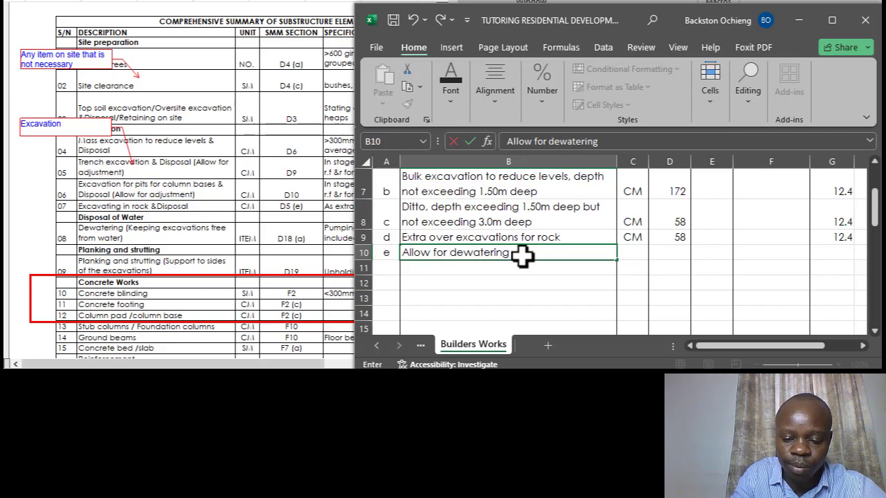
pyautogui.write(' by a')
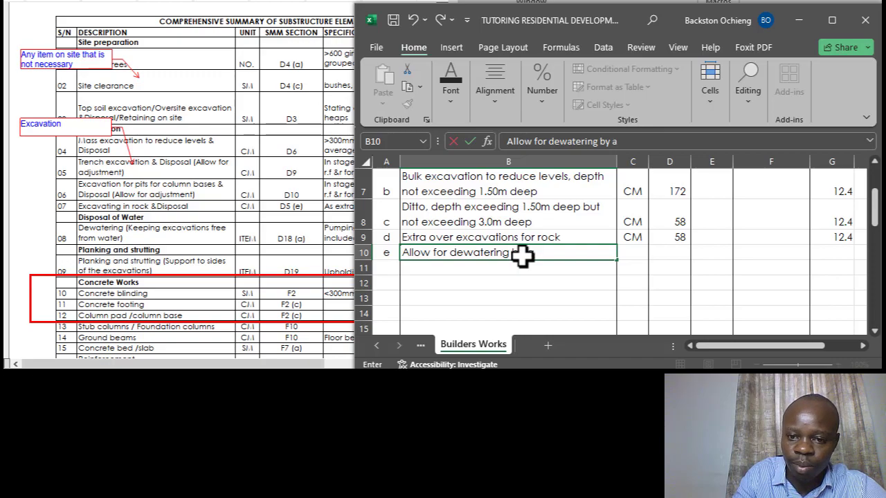
pyautogui.write('ll mew')
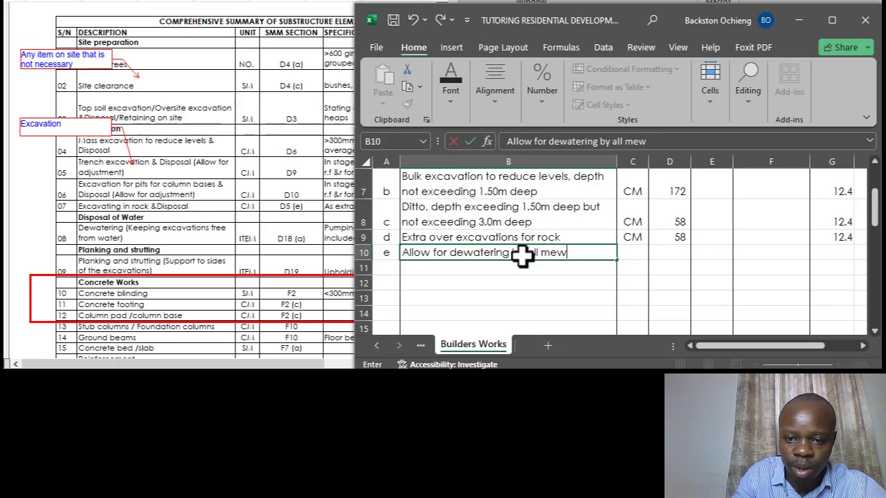
pyautogui.press('BackSpace')
pyautogui.write('ans')
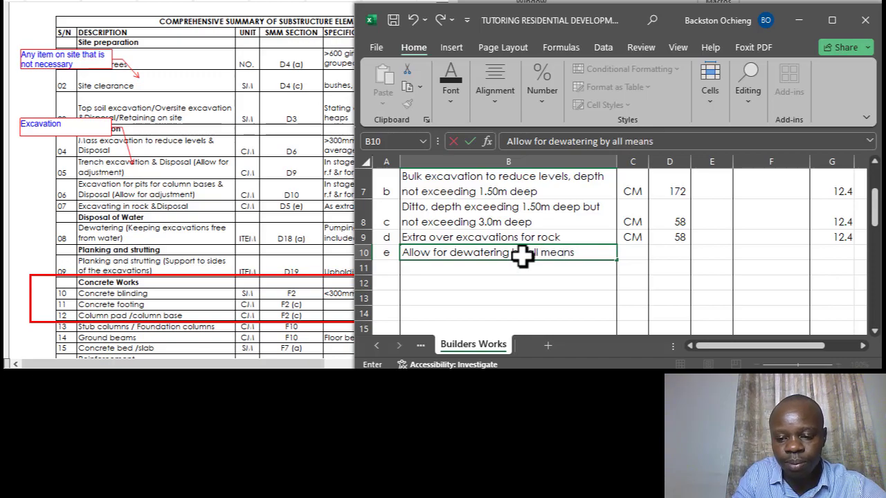
# Complete the dewatering description in B10 with "to the site and planking and strutting".
pyautogui.write(' to the ')
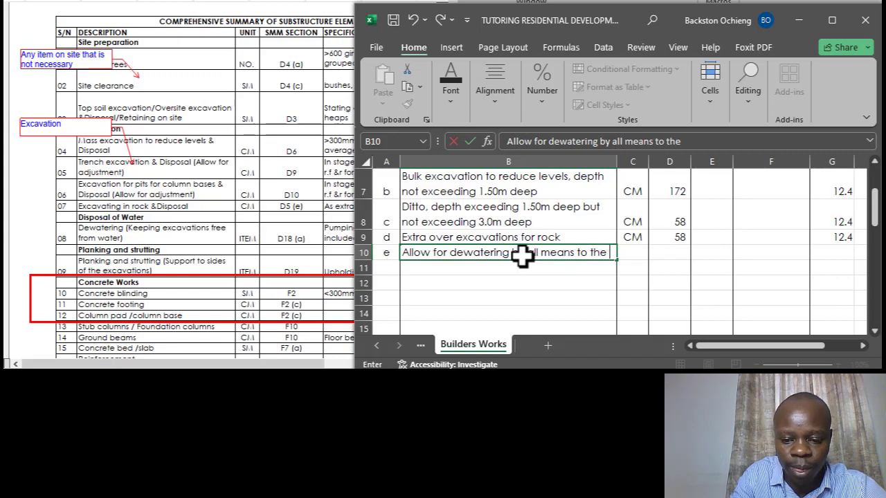
pyautogui.write('rise')
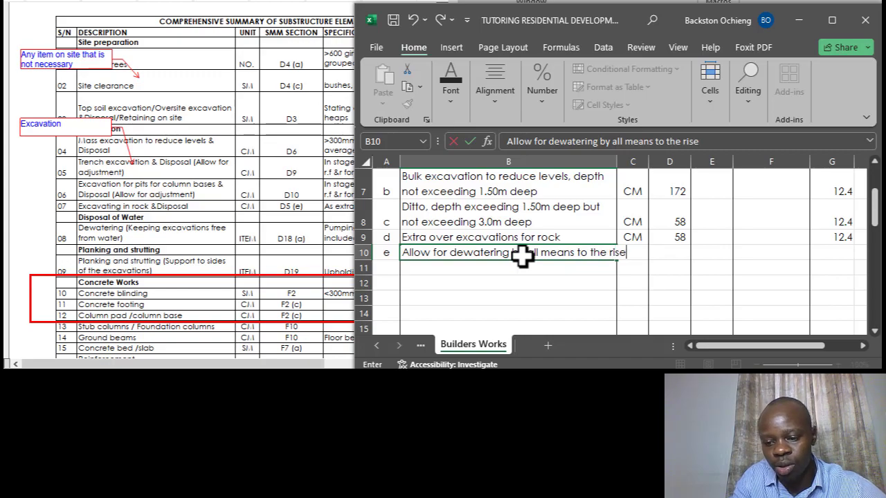
pyautogui.press('BackSpace')
pyautogui.press('BackSpace')
pyautogui.press('BackSpace')
pyautogui.press('BackSpace')
pyautogui.write('sit')
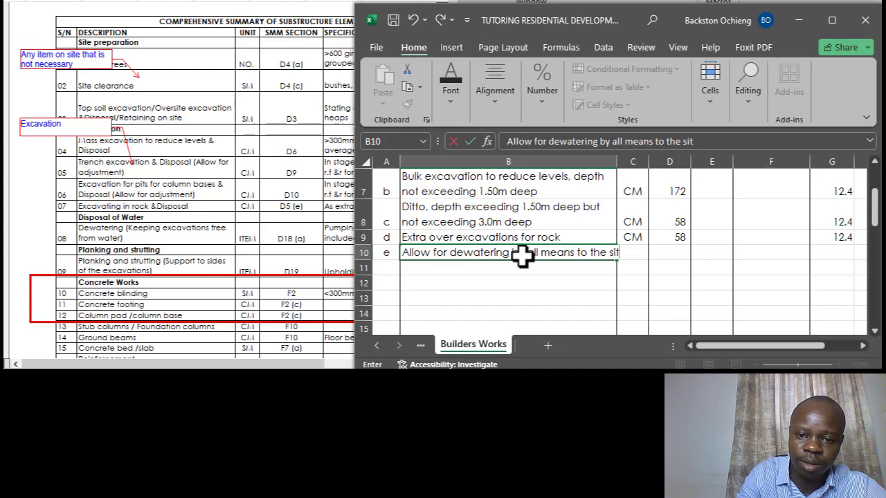
pyautogui.write('e ')
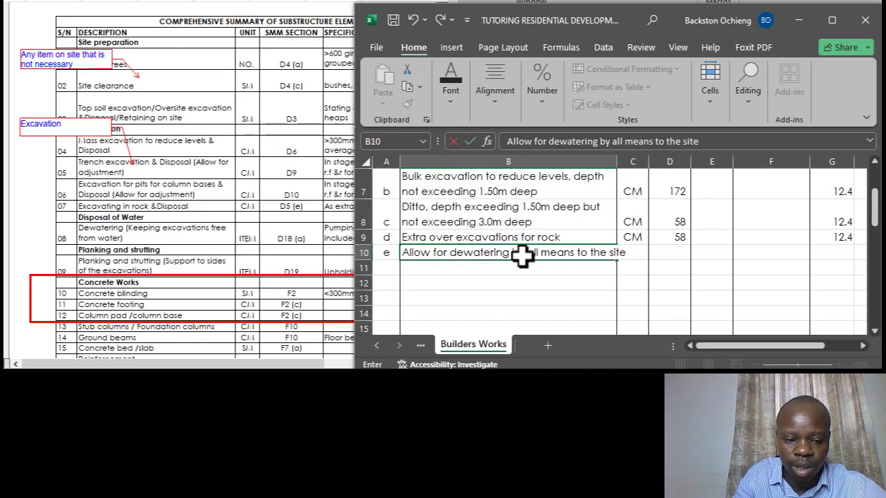
pyautogui.write('and plan')
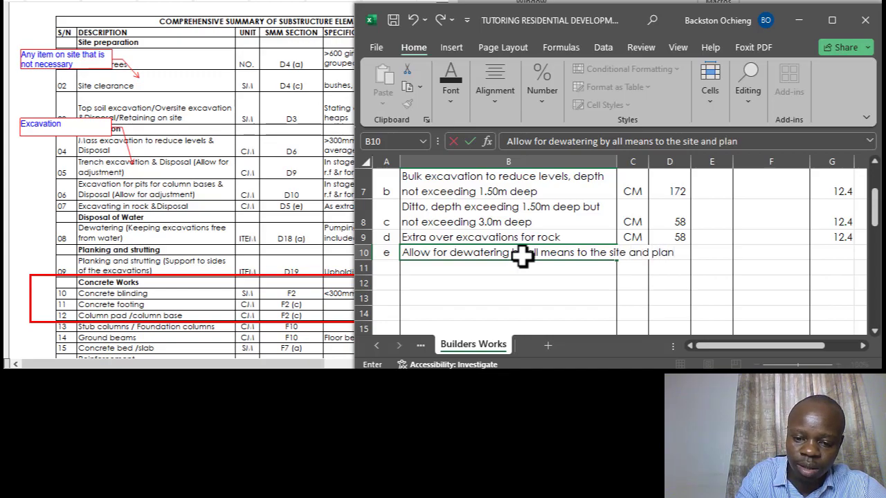
pyautogui.write('king and s')
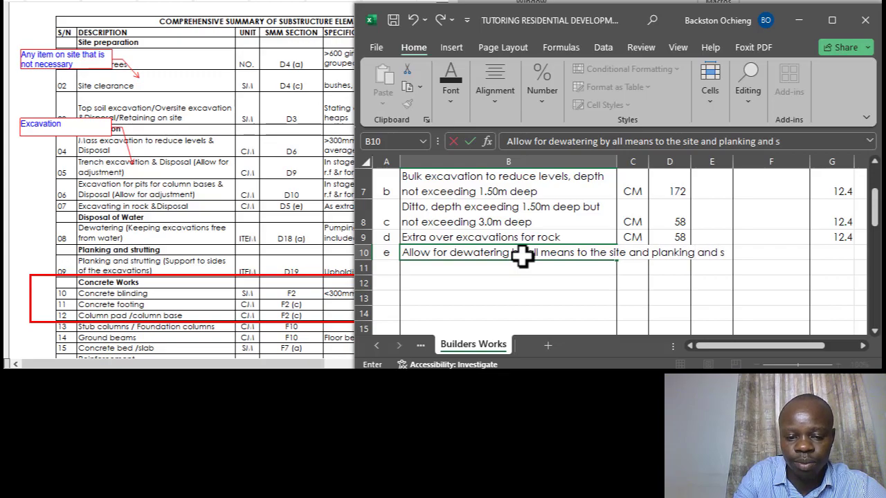
pyautogui.write('trutting')
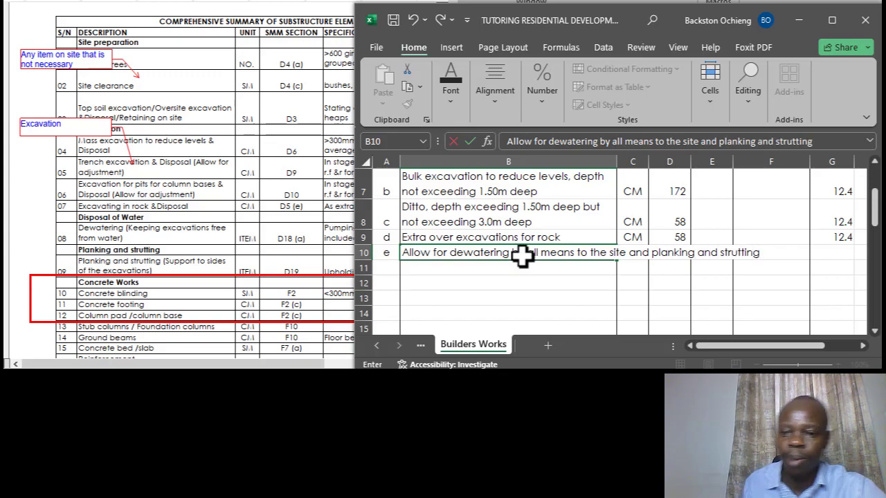
pyautogui.click(505, 217)
pyautogui.click(516, 254)
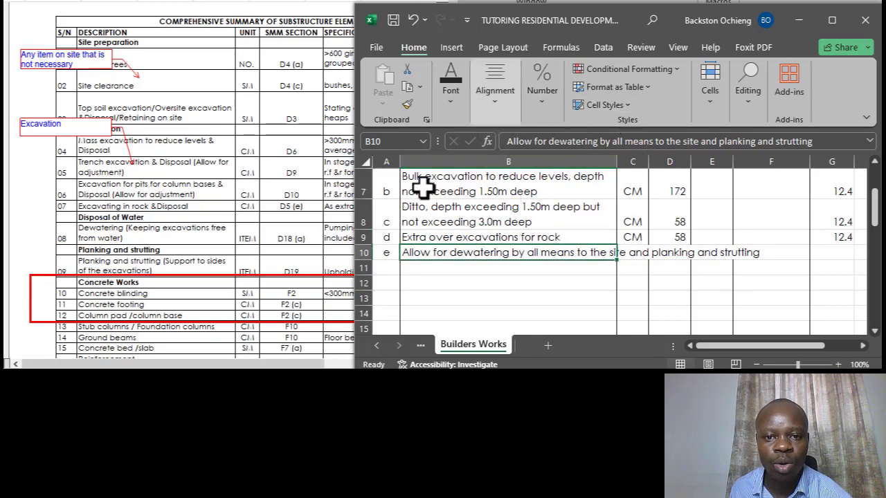
# Wrap the text of the dewatering and planking and strutting description in B10.
pyautogui.click(524, 224)
pyautogui.click(572, 254)
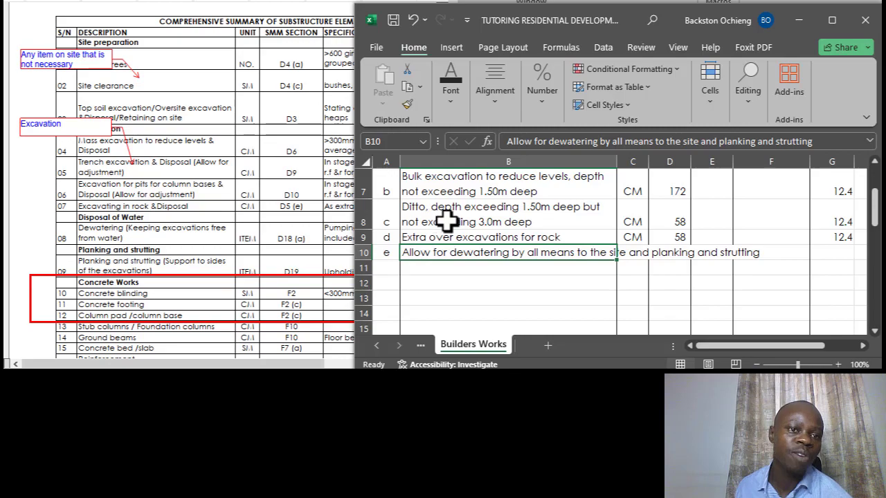
pyautogui.click(493, 104)
pyautogui.click(589, 141)
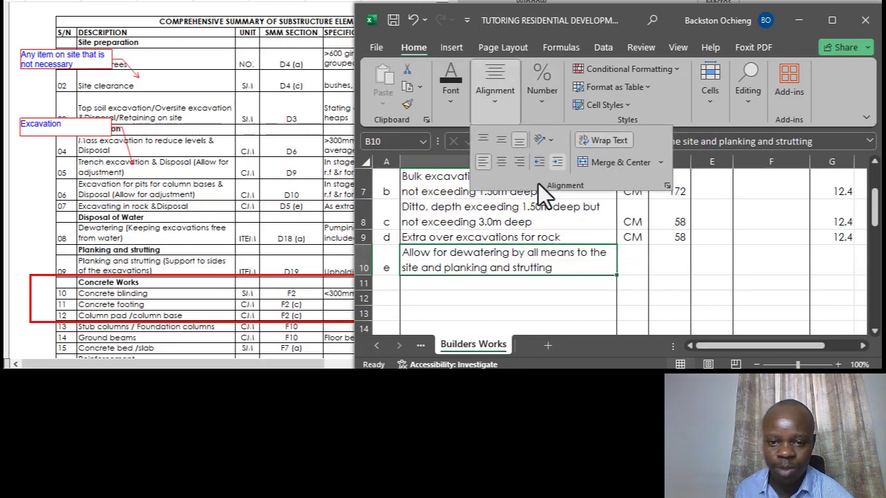
pyautogui.click(465, 228)
pyautogui.click(547, 220)
pyautogui.click(560, 252)
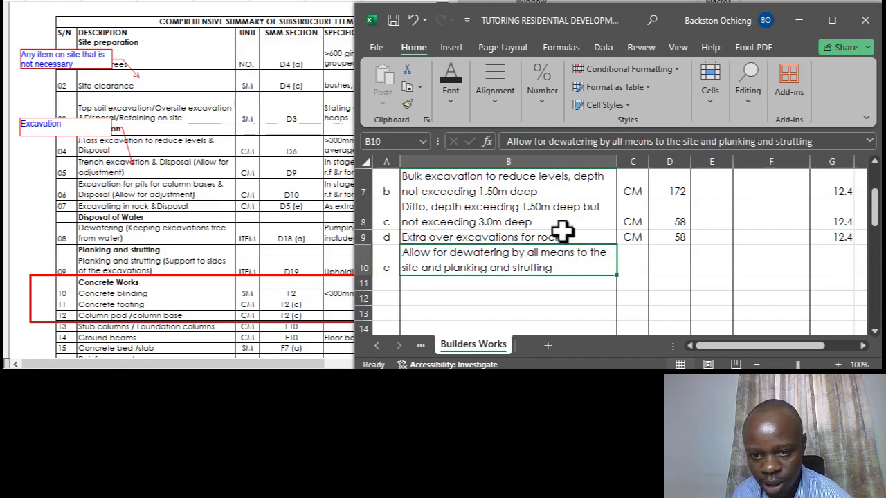
# Enter ITEM as the unit for the dewatering and planking and strutting item in C10.
pyautogui.click(562, 225)
pyautogui.click(569, 256)
pyautogui.click(633, 267)
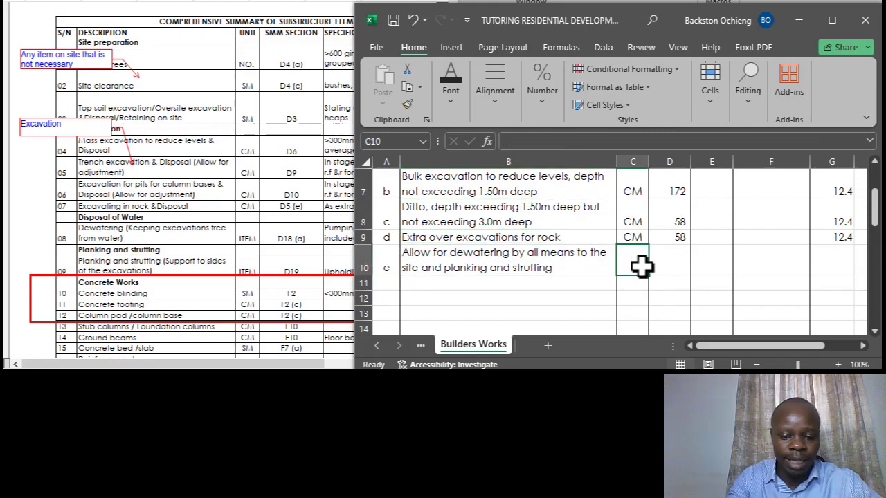
pyautogui.write('ITEM')
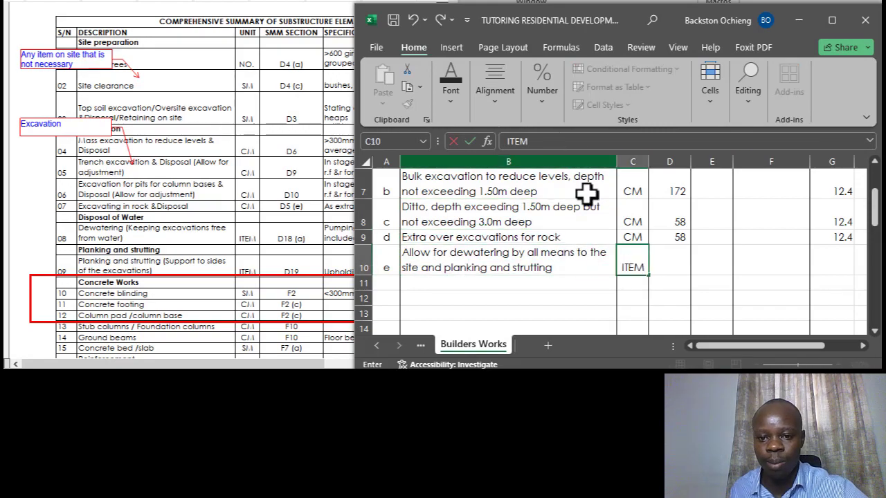
pyautogui.click(547, 211)
pyautogui.click(534, 270)
pyautogui.click(641, 263)
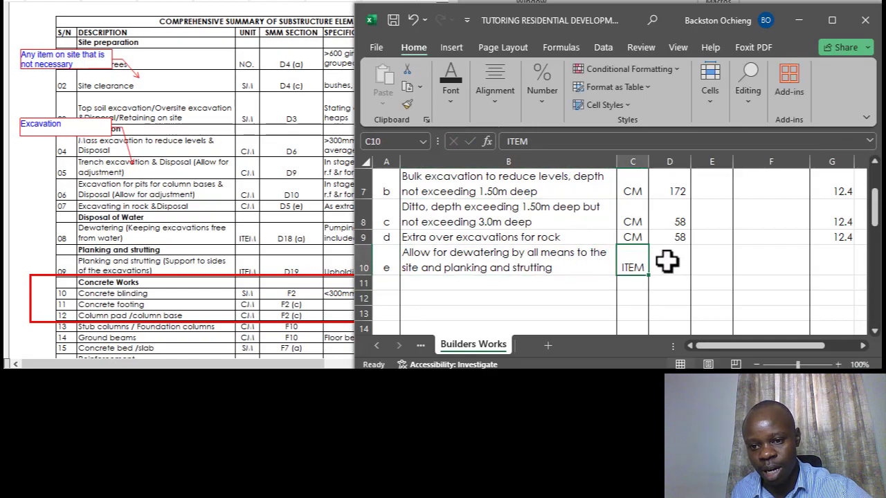
pyautogui.click(668, 262)
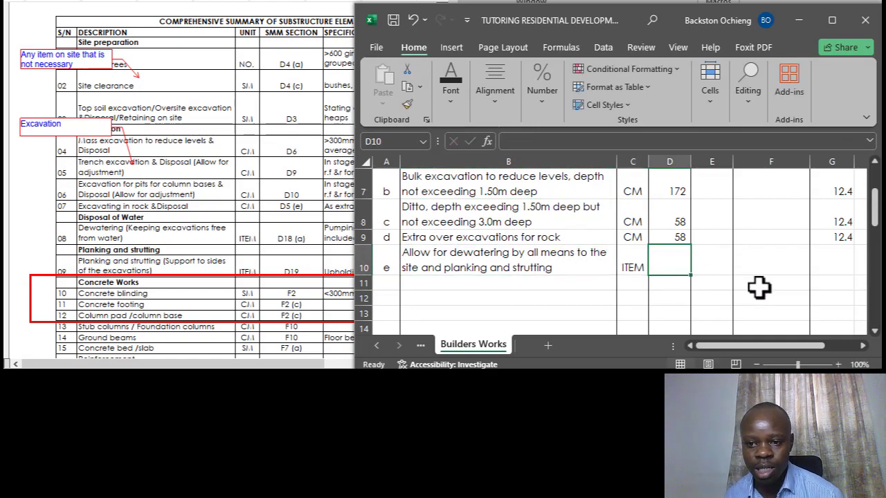
pyautogui.click(763, 263)
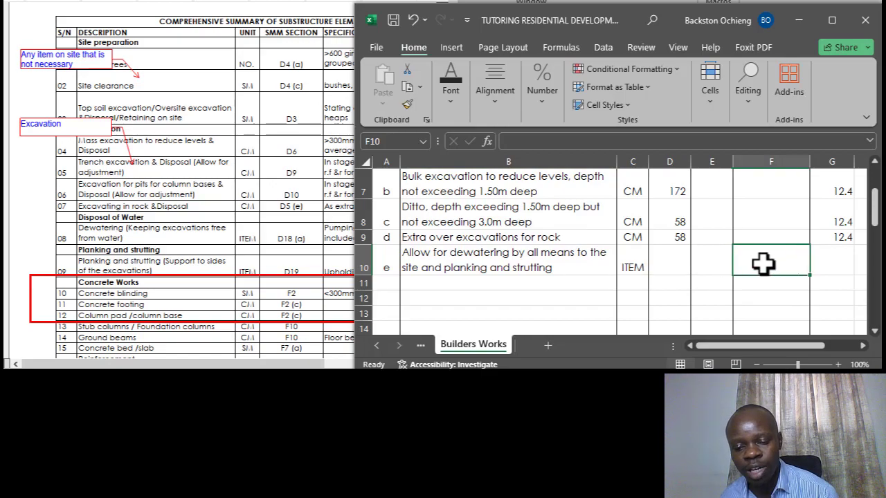
pyautogui.click(589, 263)
pyautogui.click(761, 263)
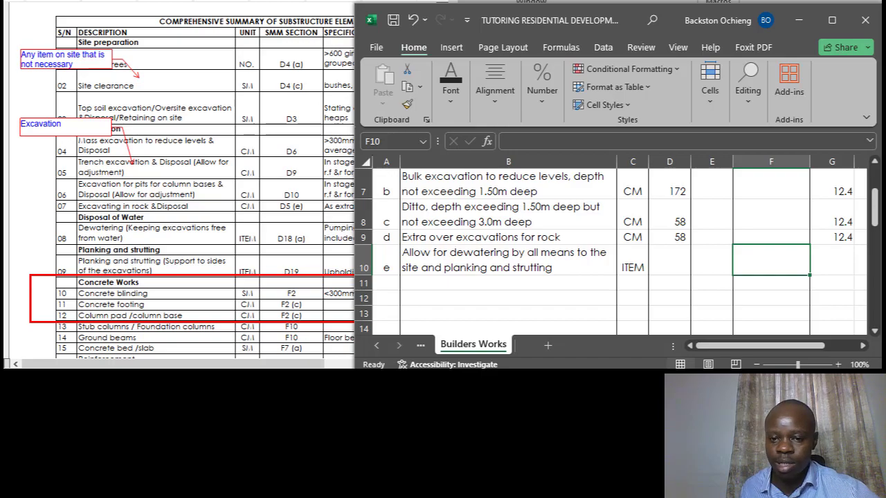
# Review the Excavations section from its heading in row 5 through the dewatering and planking and strutting item in row 10.
pyautogui.click(494, 253)
pyautogui.click(558, 225)
pyautogui.scroll(1, 582, 236)
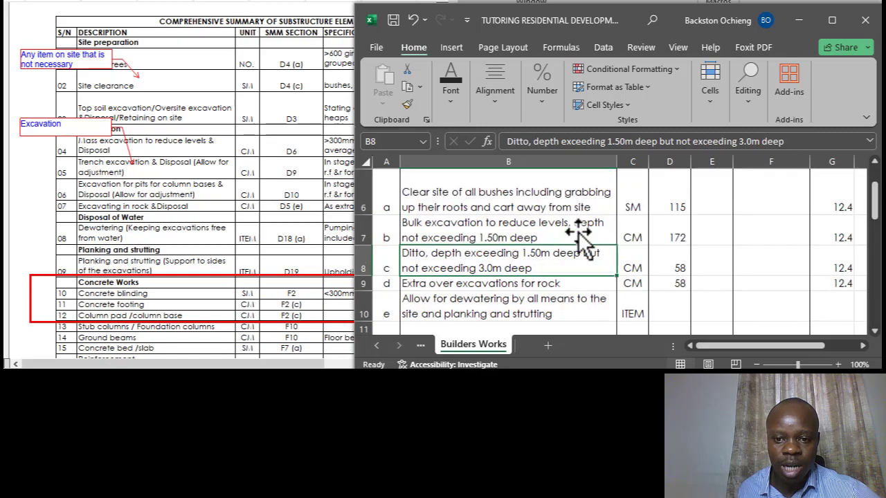
pyautogui.scroll(1, 581, 236)
pyautogui.click(472, 192)
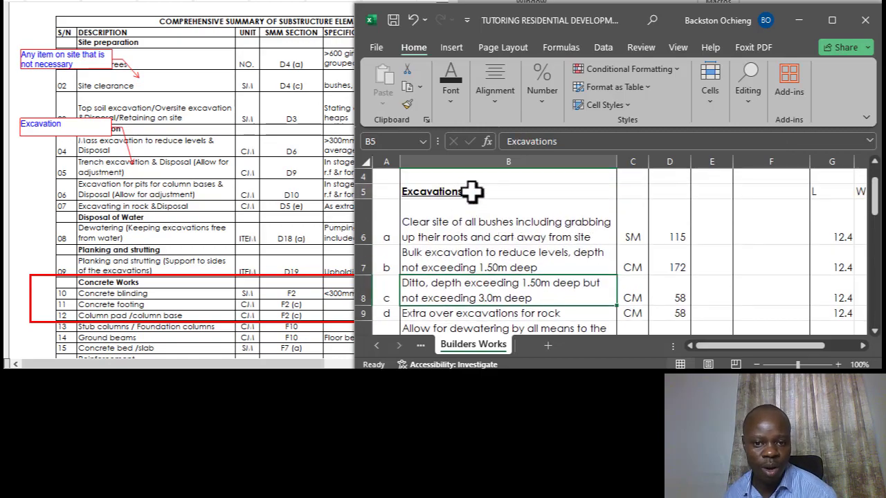
pyautogui.click(460, 239)
pyautogui.click(477, 263)
pyautogui.click(482, 286)
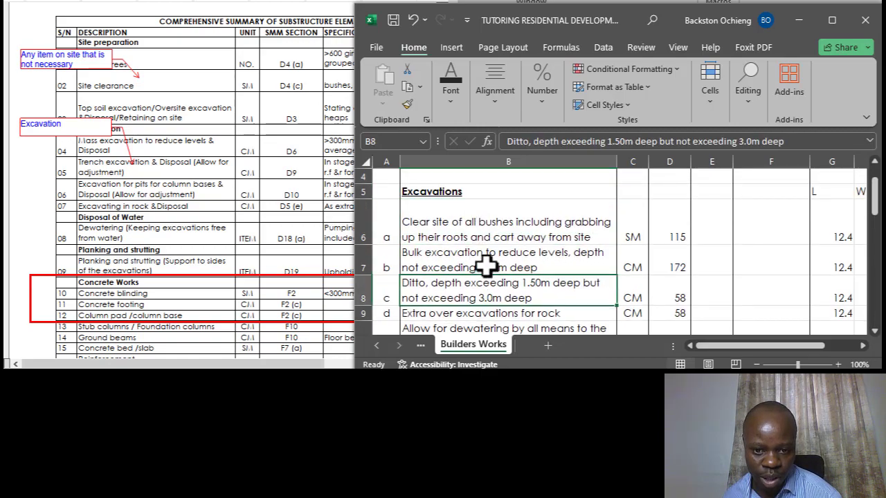
pyautogui.click(489, 258)
pyautogui.scroll(-1, 500, 235)
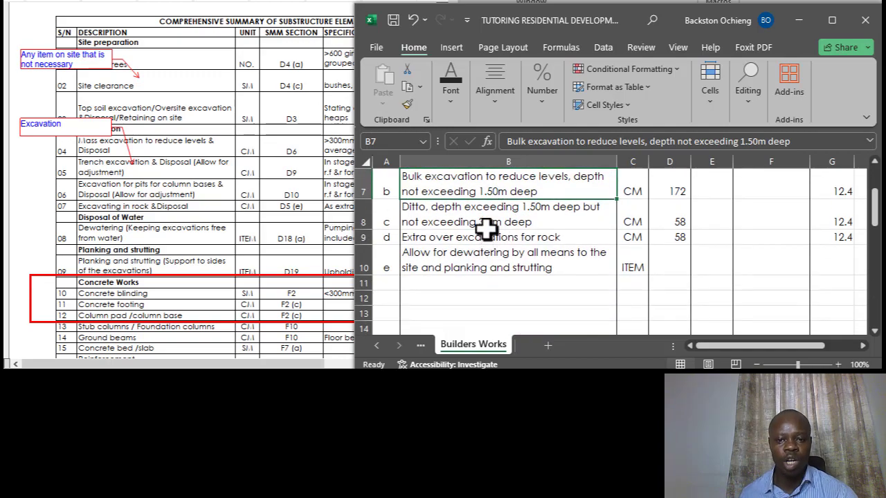
pyautogui.click(484, 225)
pyautogui.click(567, 253)
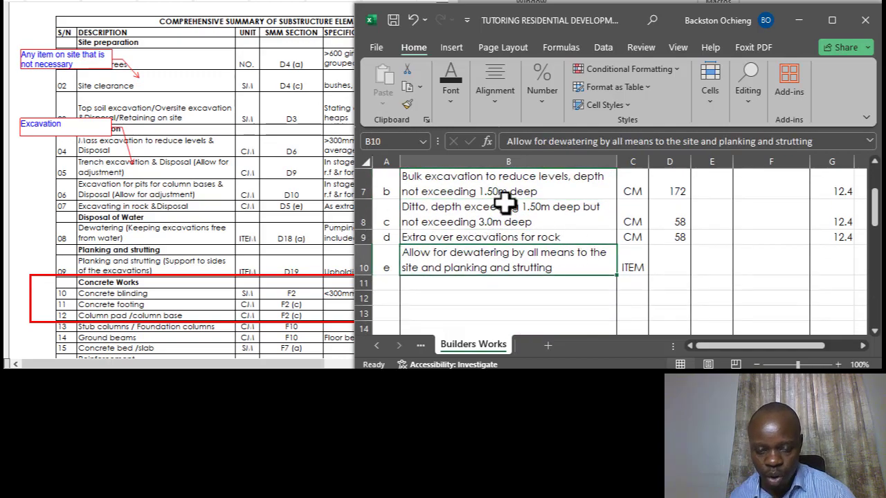
pyautogui.click(482, 216)
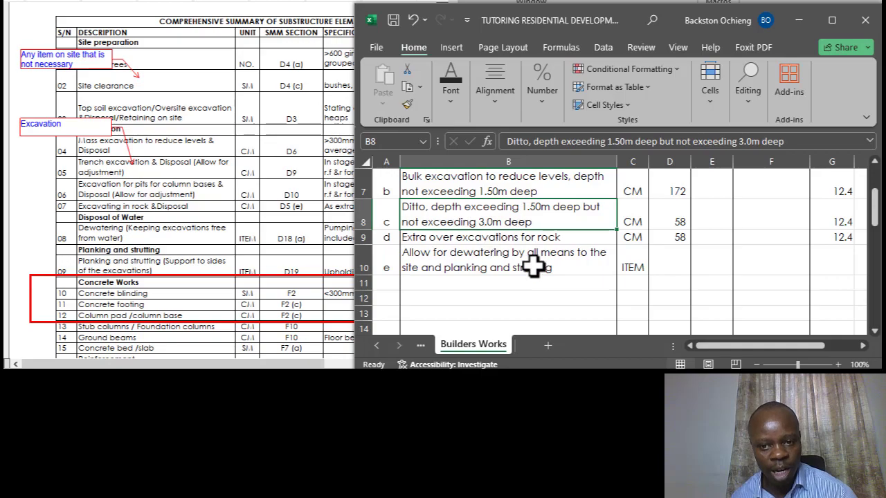
pyautogui.scroll(1, 529, 267)
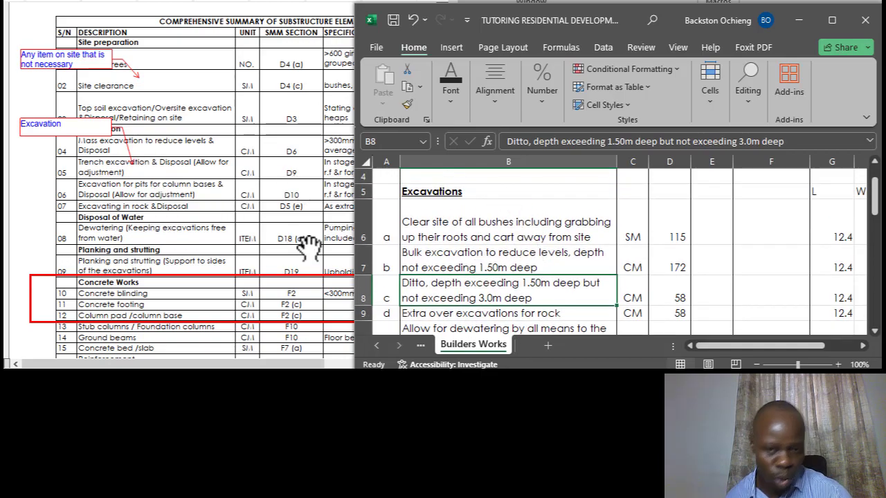
pyautogui.click(484, 231)
pyautogui.click(489, 262)
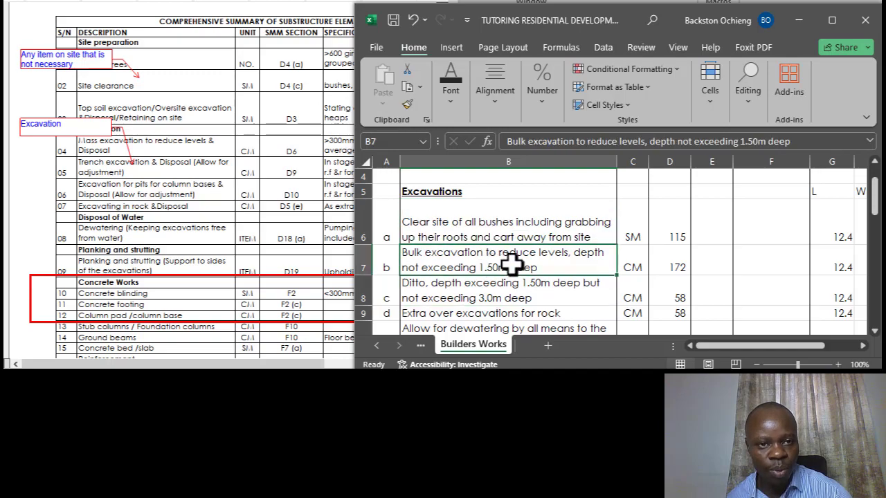
pyautogui.scroll(-1, 477, 273)
pyautogui.click(483, 268)
pyautogui.click(493, 223)
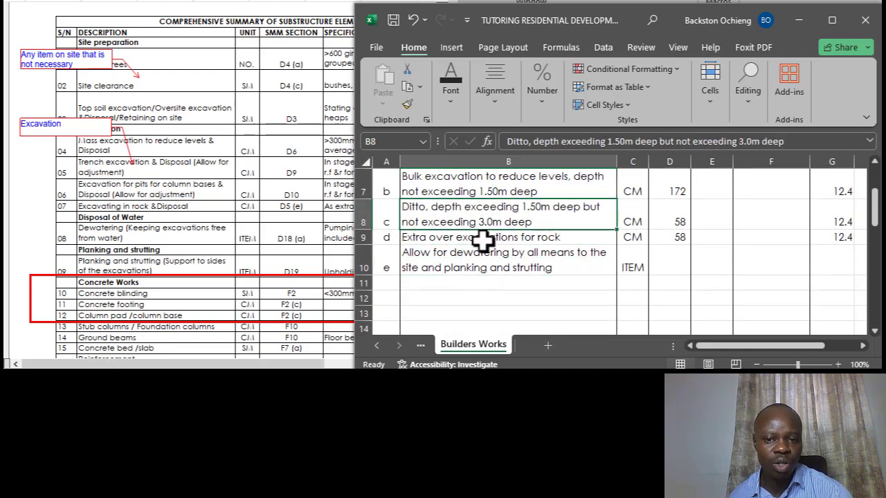
pyautogui.click(485, 238)
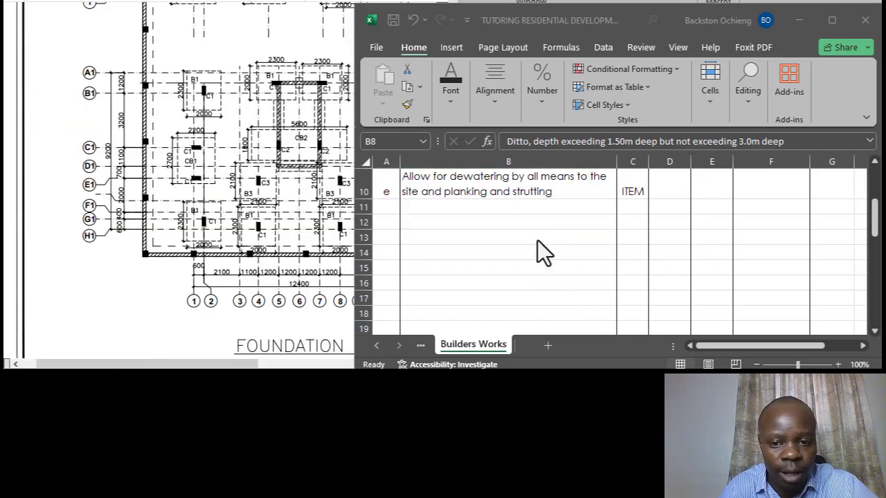
# Enter the heading "Filling and Disposal" in B12 and make it bold.
pyautogui.click(457, 220)
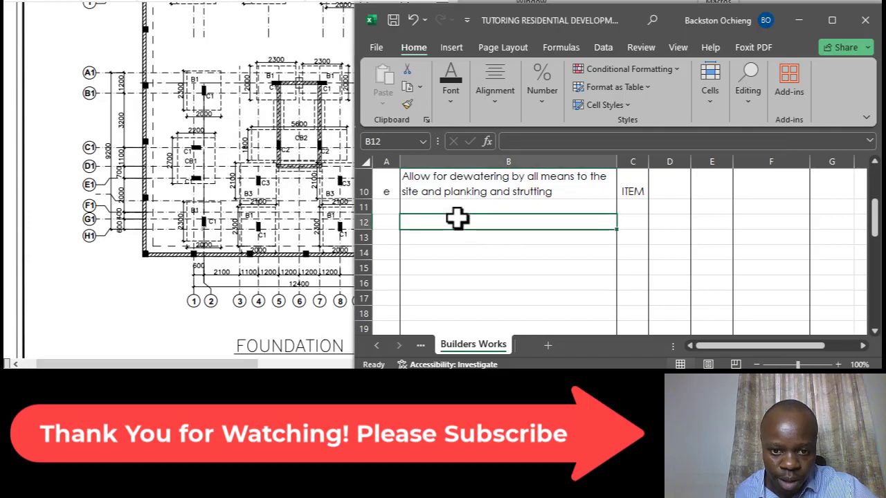
pyautogui.write('Fil')
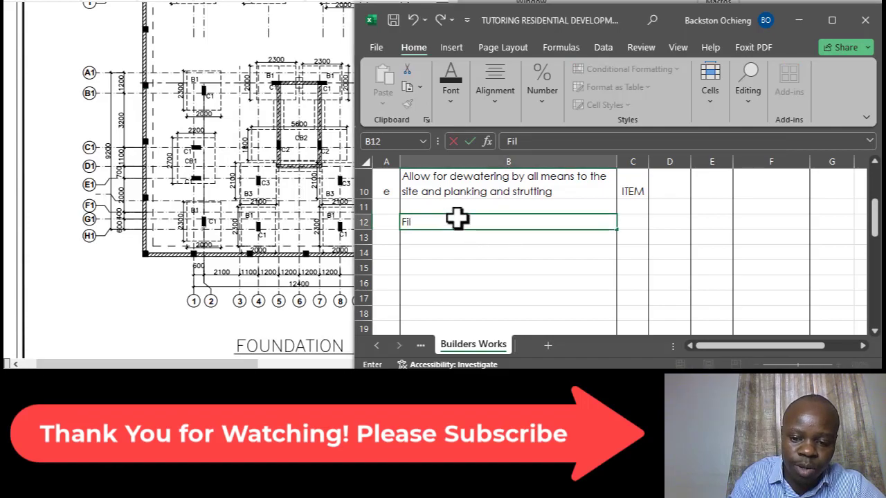
pyautogui.write('ling an')
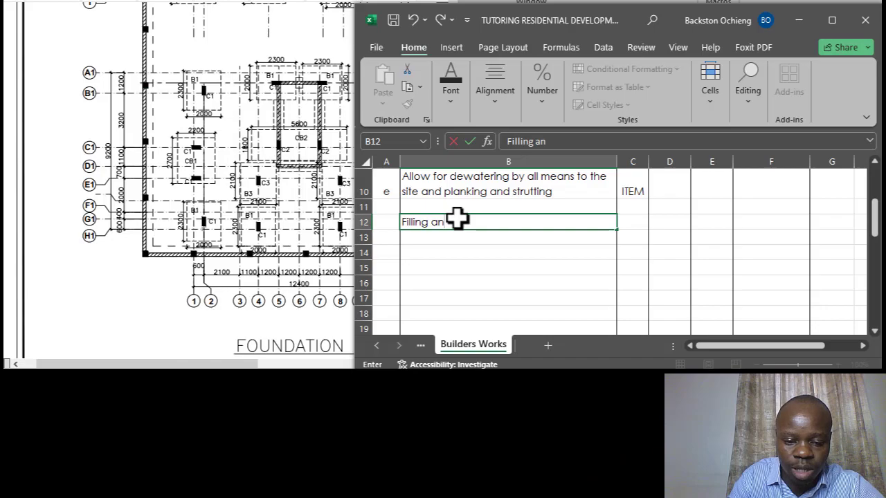
pyautogui.write('d Disposal')
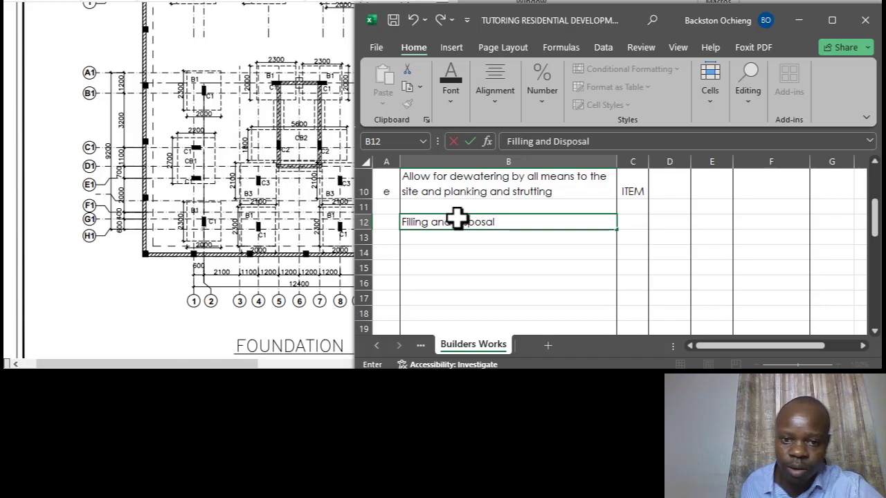
pyautogui.hotkey('ctrl', 'Return')
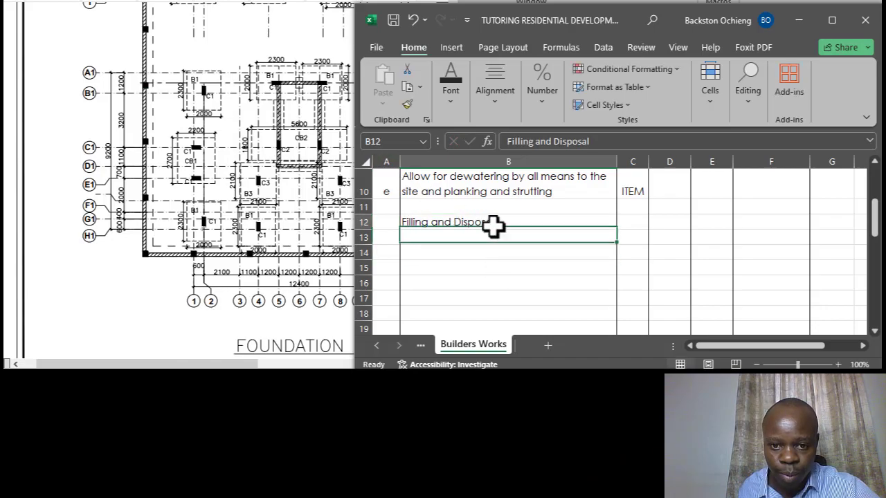
pyautogui.hotkey('ctrl', 'b')
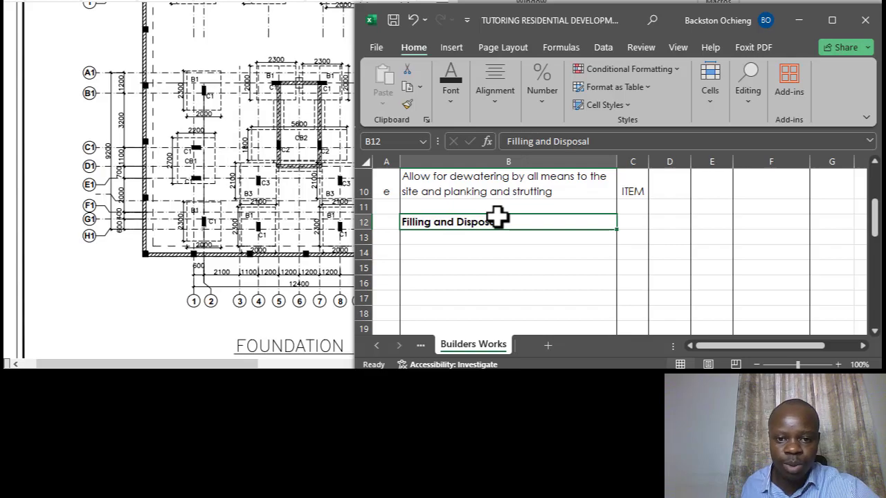
# Underline the Filling and Disposal heading in B12 to match the style of the Excavations heading in B5.
pyautogui.click(466, 239)
pyautogui.click(491, 209)
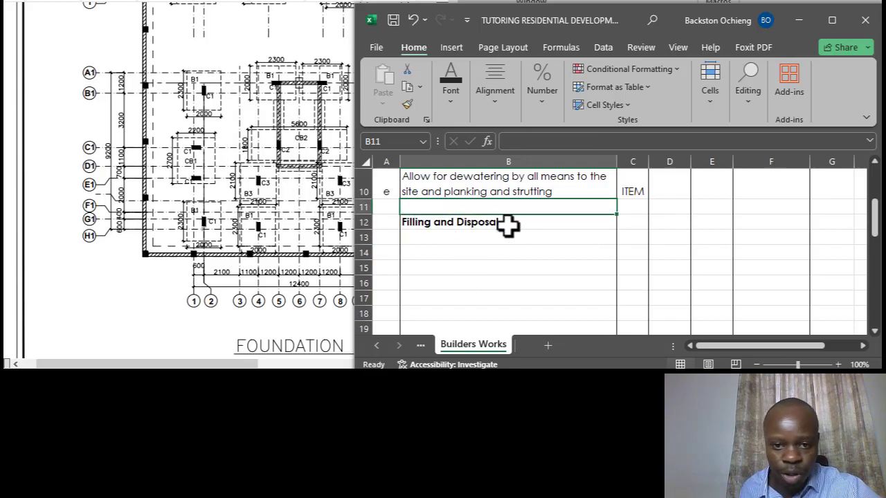
pyautogui.click(481, 223)
pyautogui.click(475, 250)
pyautogui.scroll(2, 475, 252)
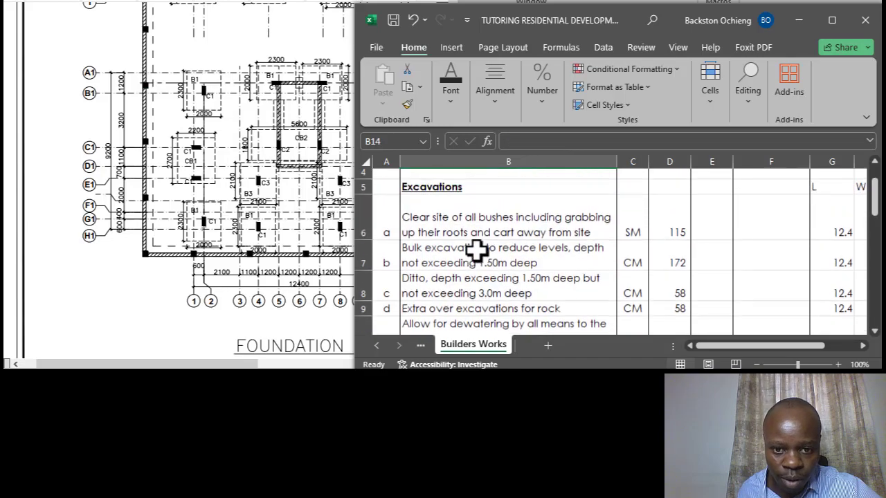
pyautogui.click(453, 192)
pyautogui.scroll(-2, 485, 267)
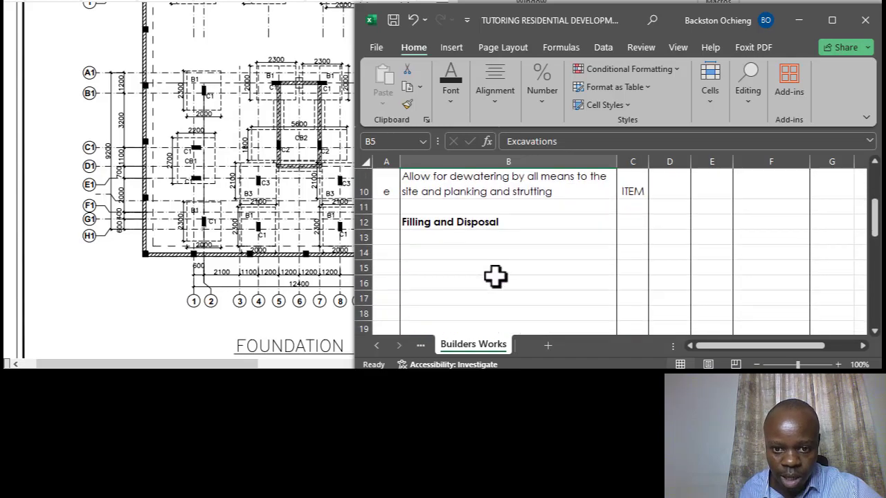
pyautogui.click(451, 209)
pyautogui.click(458, 224)
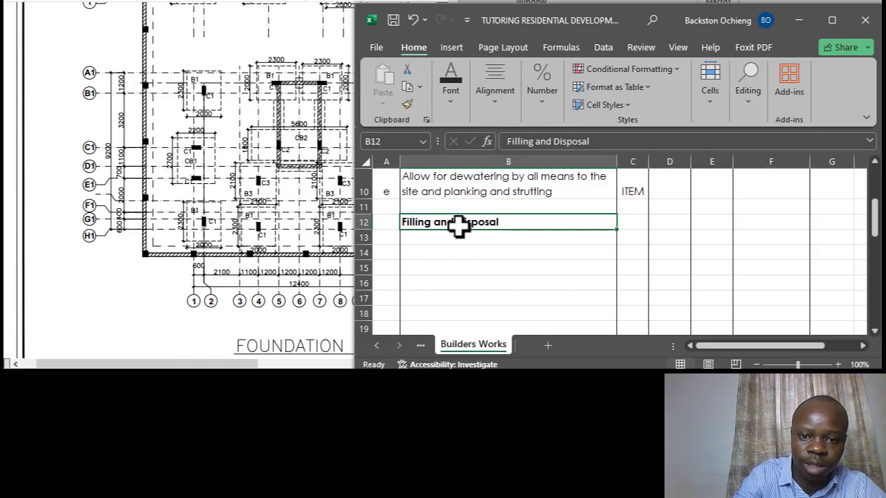
pyautogui.hotkey('ctrl', 'u')
pyautogui.click(529, 286)
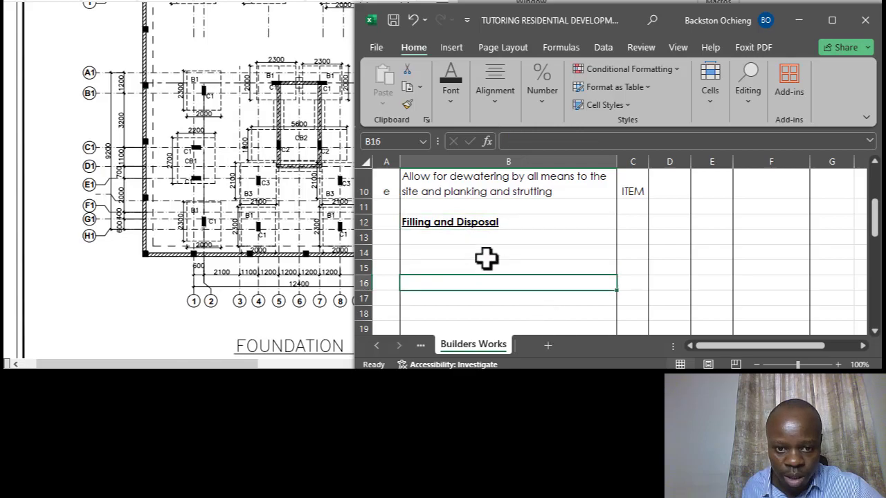
# Label the first item row under the Filling and Disposal heading with the letter f in A13.
pyautogui.click(391, 238)
pyautogui.write('f')
pyautogui.click(444, 240)
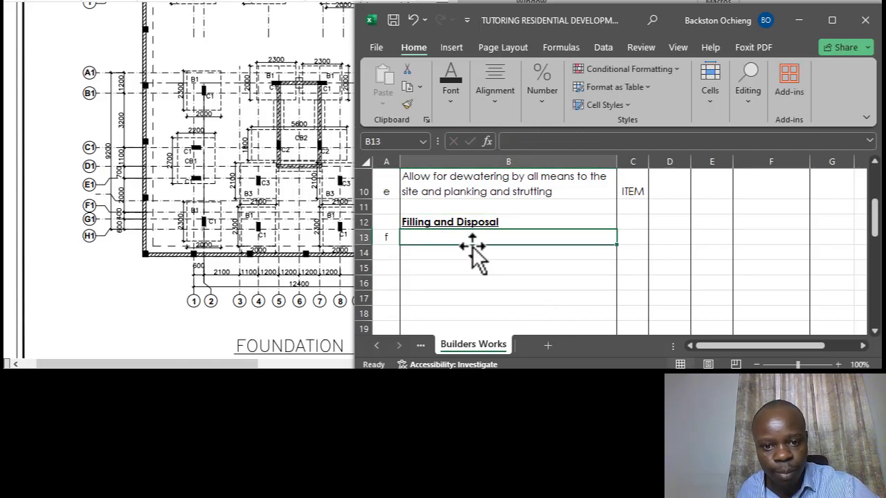
pyautogui.click(452, 247)
pyautogui.click(453, 241)
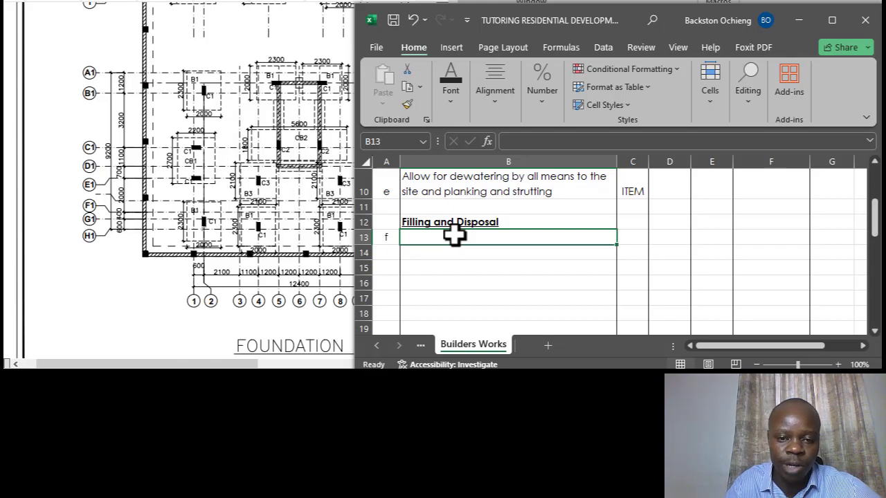
pyautogui.click(450, 283)
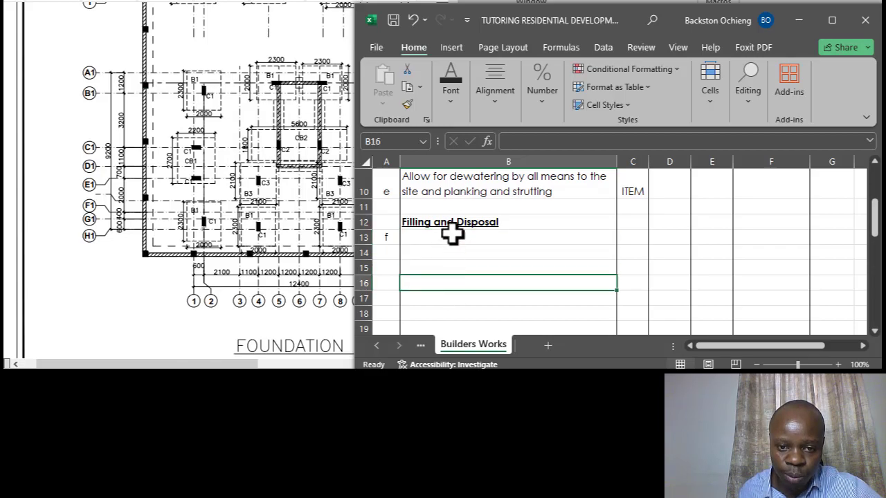
# Describe item f in B13 as "Return, fill and ram of excavated materials to external sides of foundations".
pyautogui.click(457, 238)
pyautogui.write('Retu')
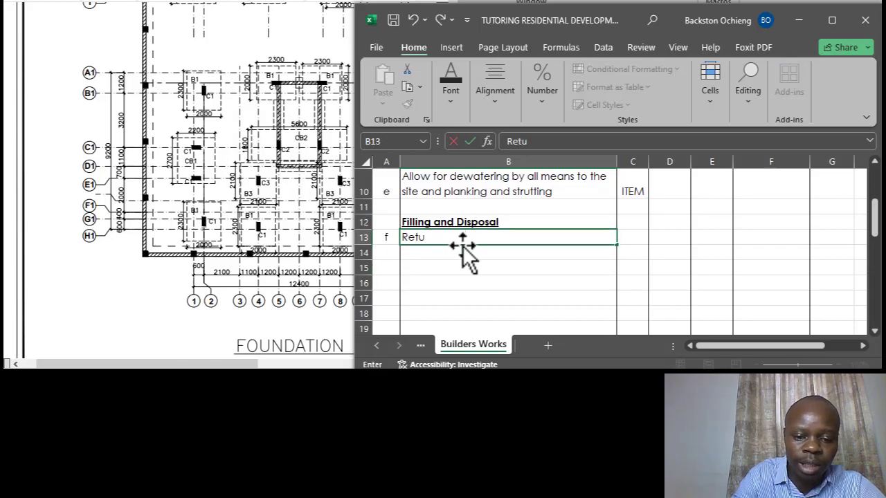
pyautogui.write('rn , fi')
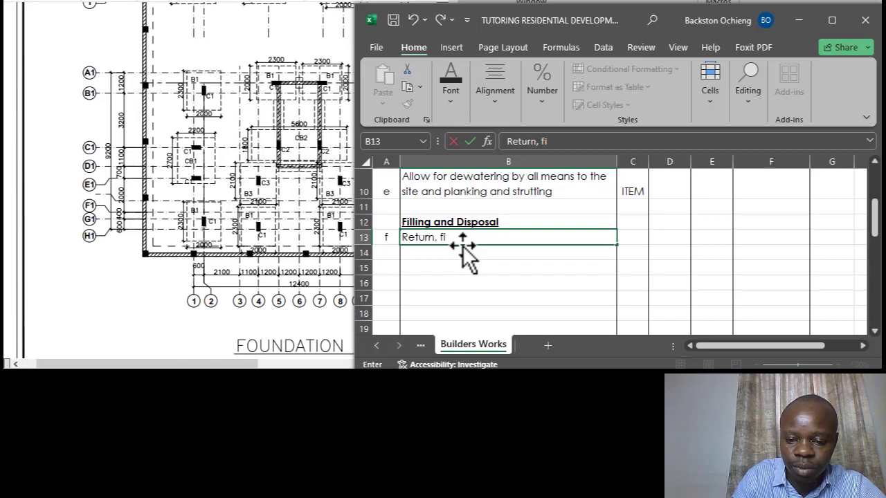
pyautogui.write('ll and')
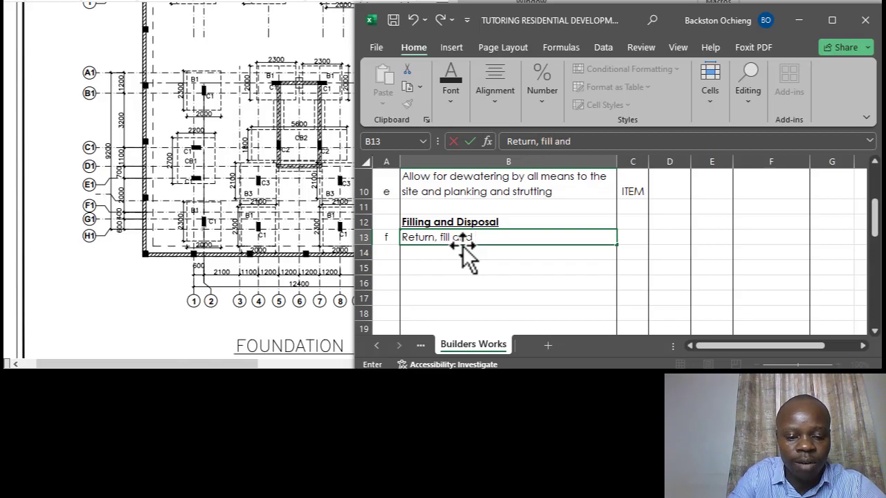
pyautogui.write(' ram')
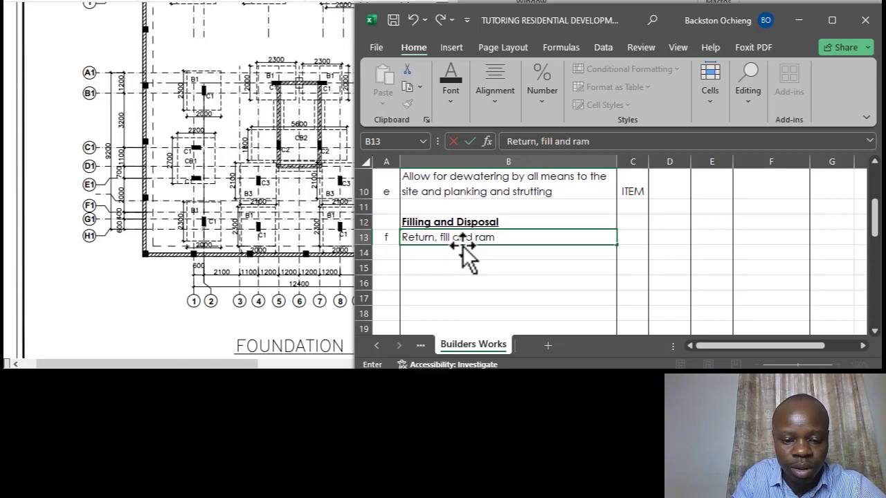
pyautogui.write(' of ex')
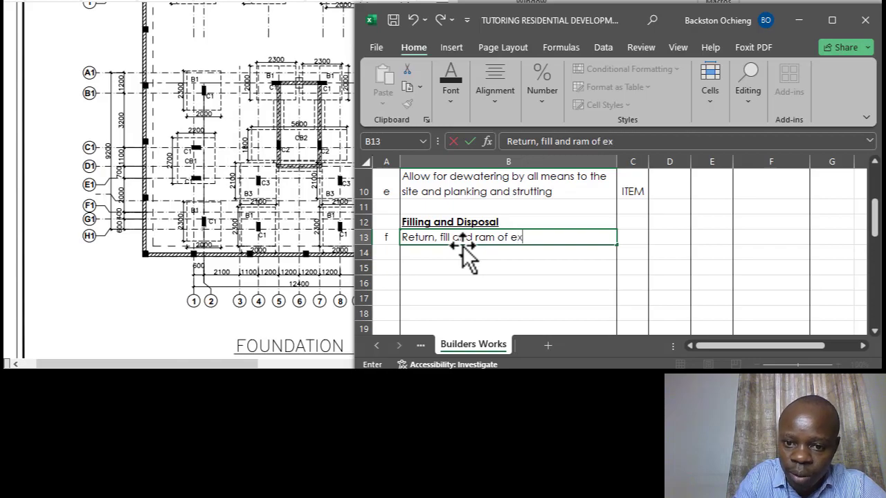
pyautogui.write('cavated ma')
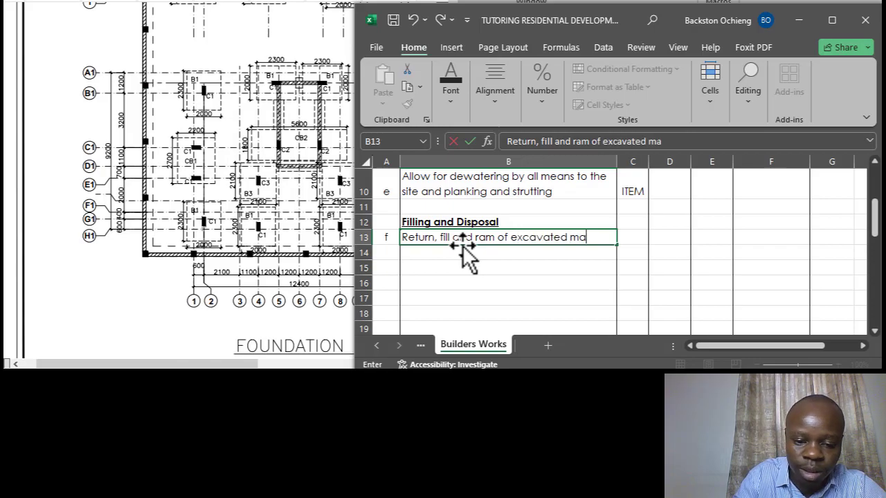
pyautogui.write('terials')
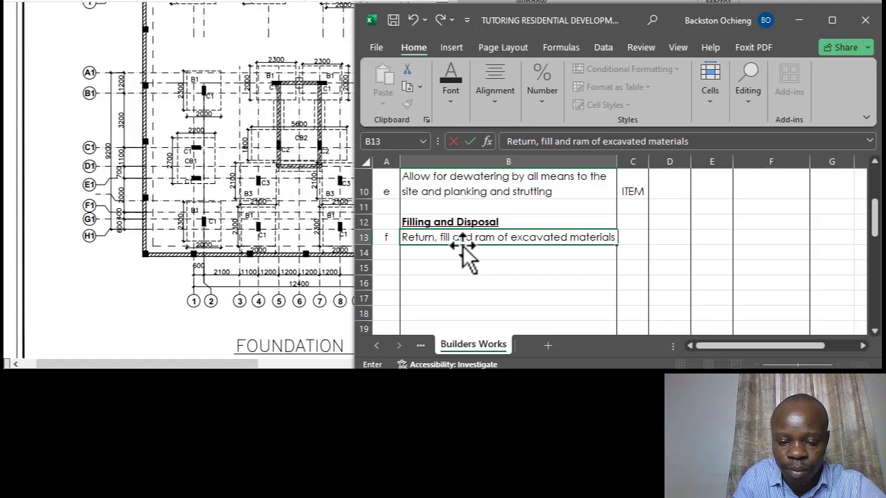
pyautogui.write(' to extern')
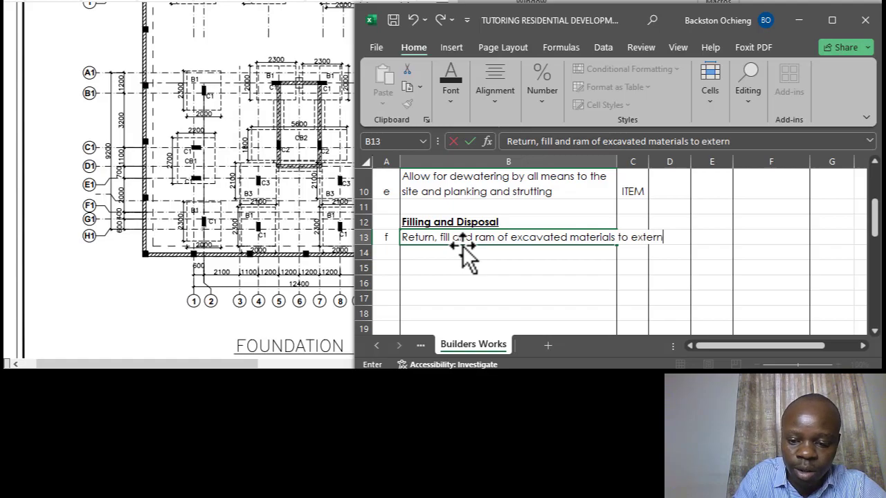
pyautogui.write('al side')
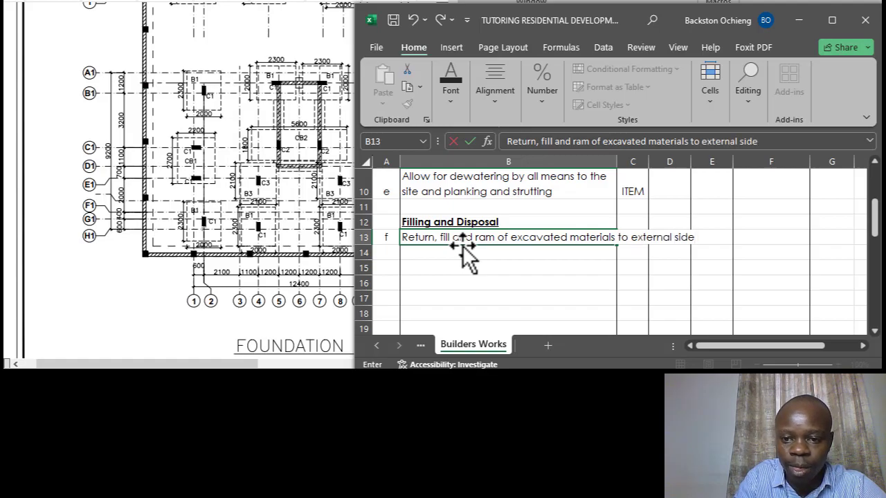
pyautogui.write('s of')
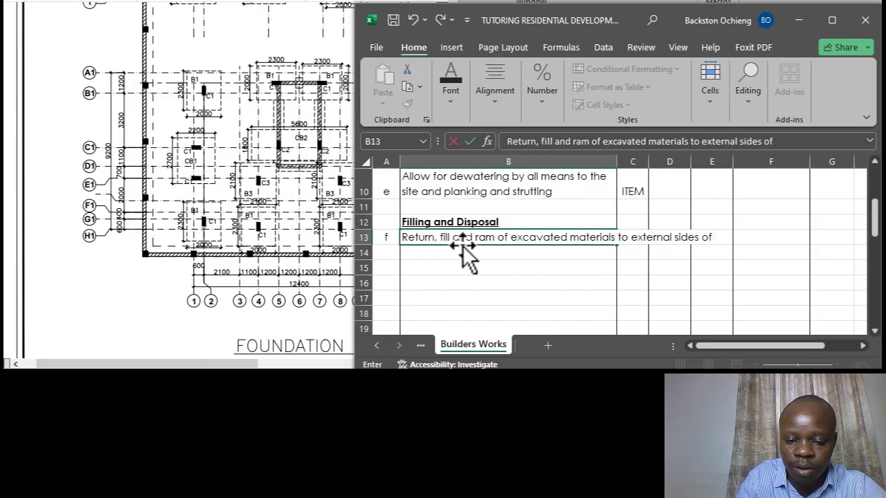
pyautogui.write(' foundatio')
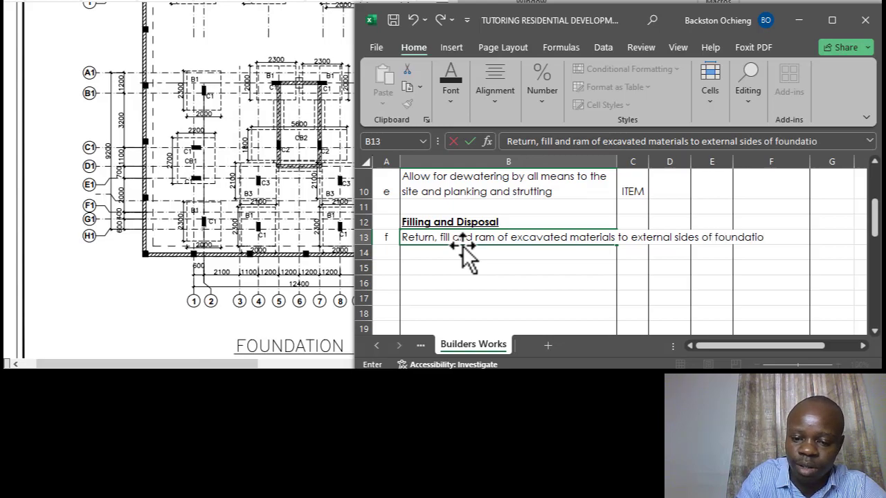
pyautogui.write('ns')
pyautogui.click(485, 267)
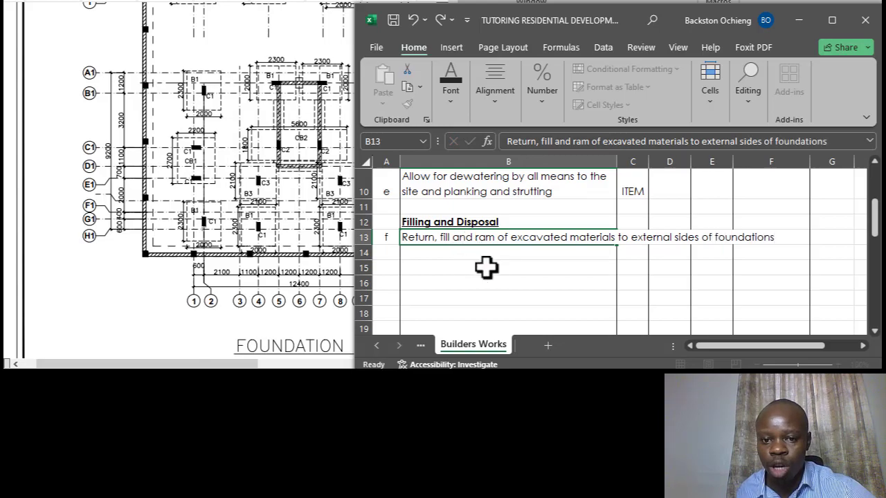
pyautogui.click(515, 238)
pyautogui.click(530, 222)
pyautogui.click(544, 238)
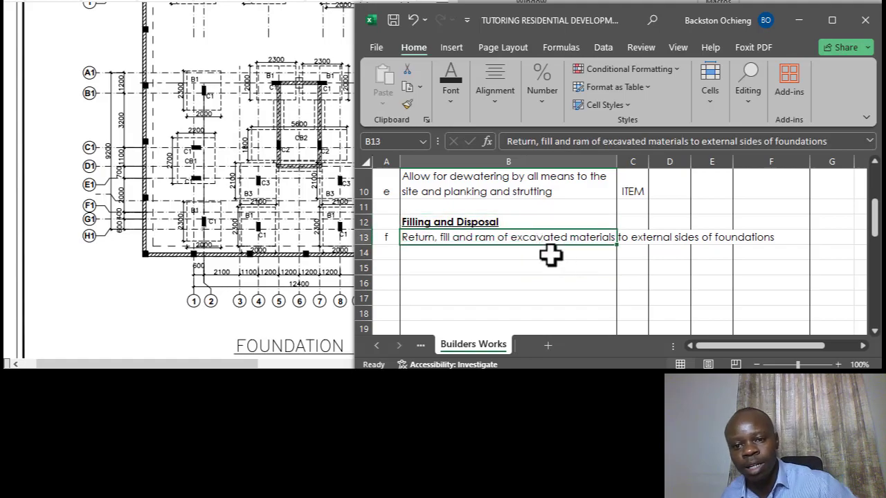
pyautogui.click(585, 192)
pyautogui.click(532, 233)
pyautogui.click(547, 208)
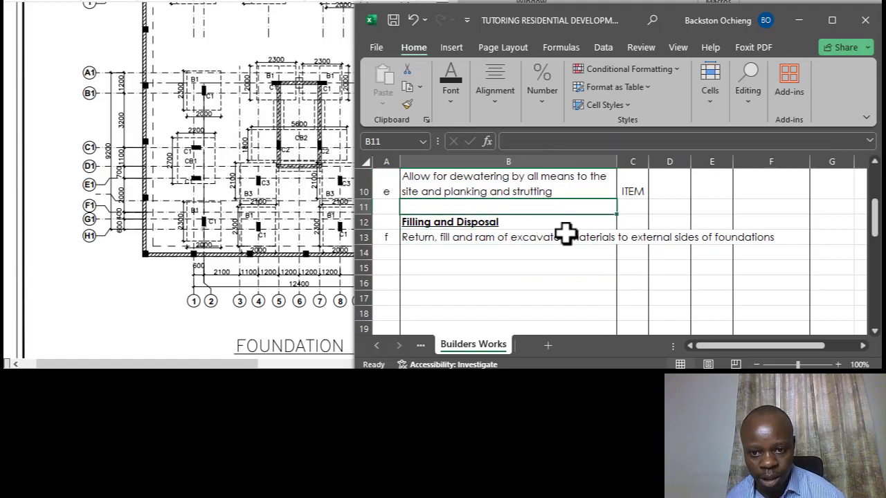
pyautogui.click(569, 236)
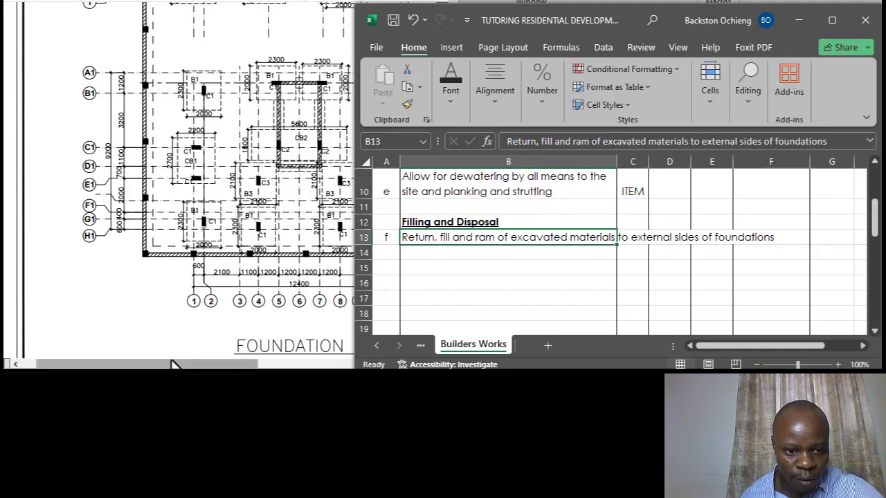
pyautogui.moveTo(174, 363); pyautogui.dragTo(194, 365)
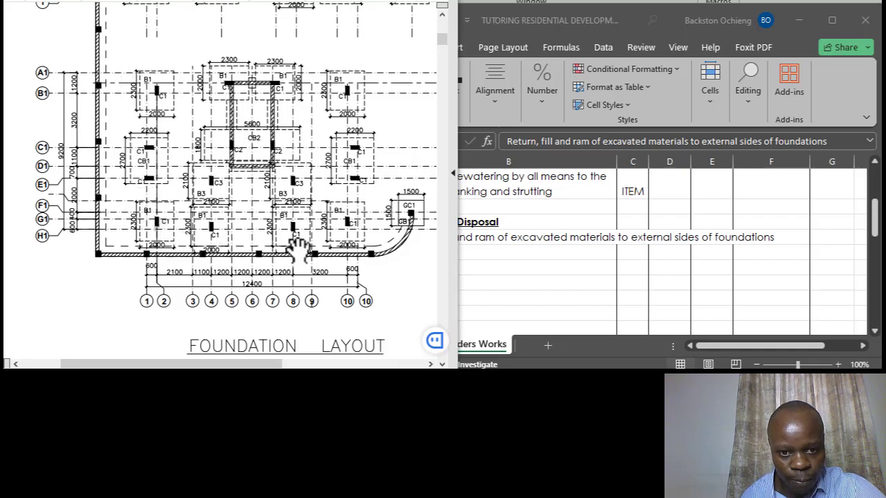
pyautogui.click(658, 304)
# Wrap the text of the item f description in B13 so it fits the column width.
pyautogui.click(563, 207)
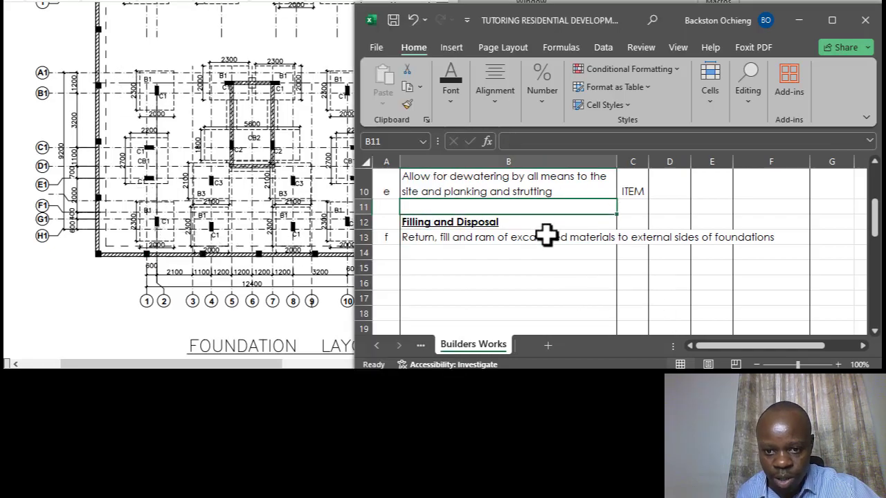
pyautogui.click(546, 237)
pyautogui.click(498, 111)
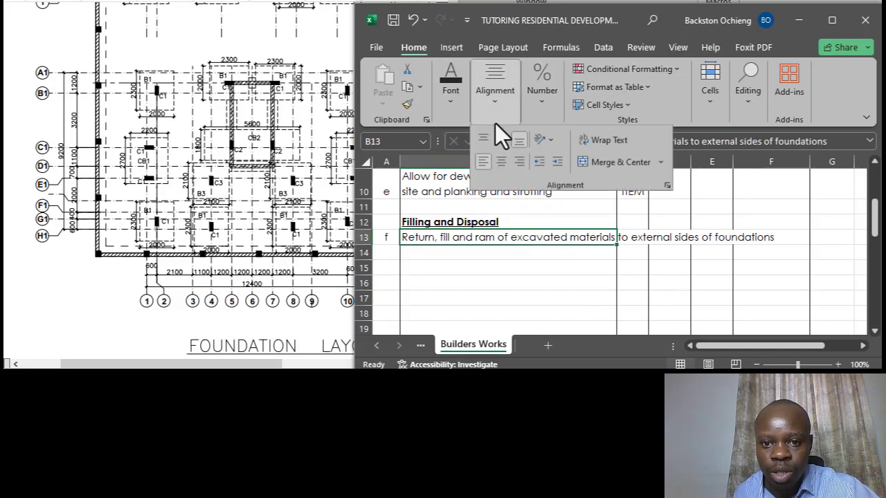
pyautogui.click(606, 141)
pyautogui.click(537, 242)
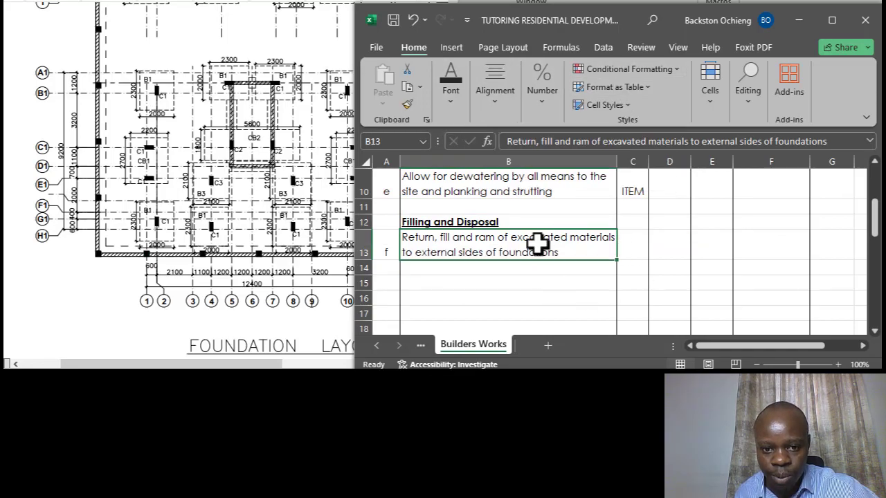
pyautogui.click(540, 207)
pyautogui.click(543, 244)
pyautogui.click(526, 209)
pyautogui.click(540, 235)
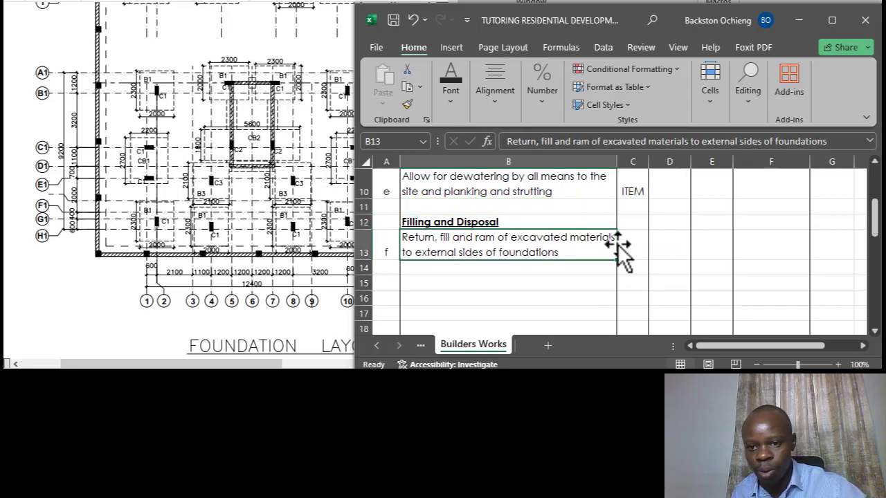
# Enter CM as the unit for item f in C13.
pyautogui.click(637, 250)
pyautogui.write('CM')
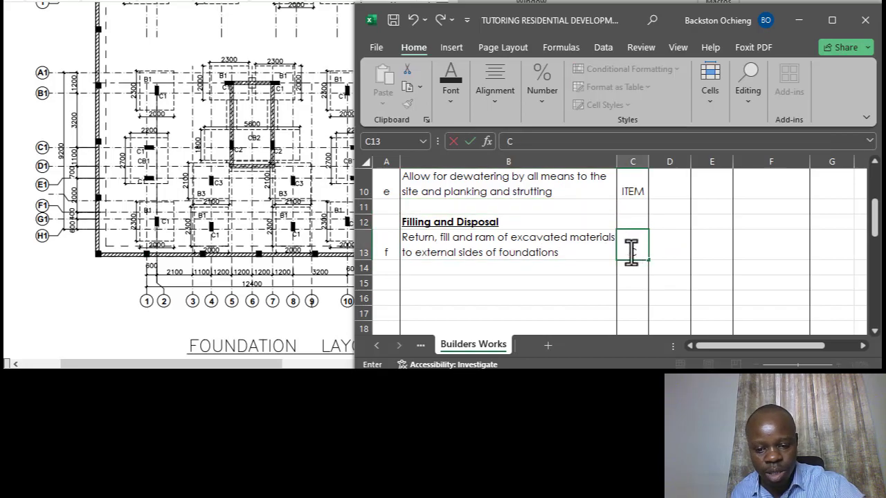
pyautogui.press('Return')
pyautogui.click(538, 239)
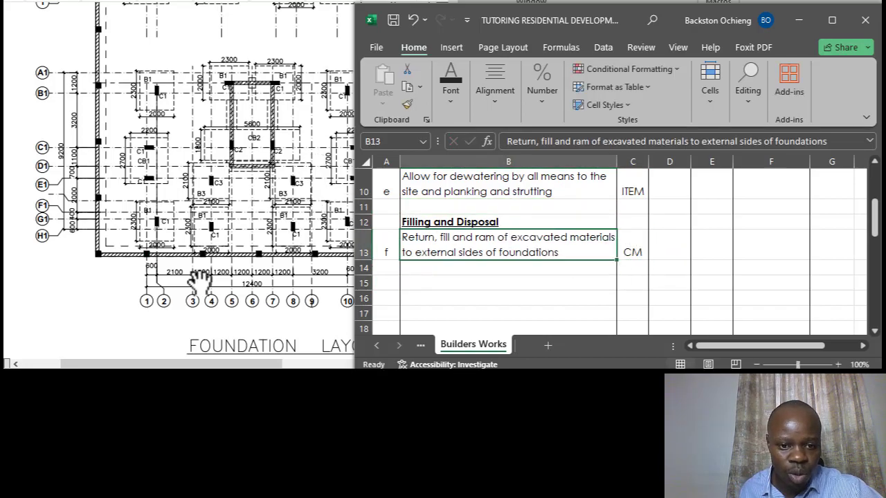
pyautogui.click(178, 218)
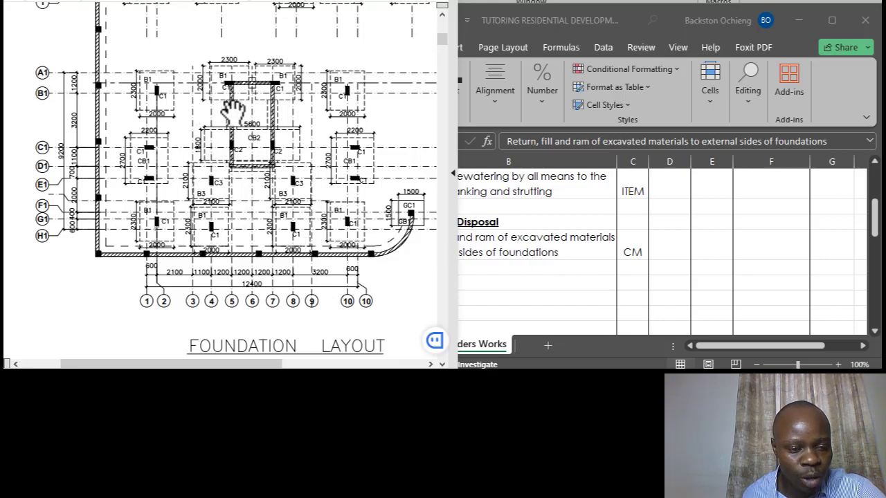
pyautogui.click(562, 262)
# Write the perimeter formula =(G9+H9)*2 in G13, using the length and width from row 9.
pyautogui.click(673, 244)
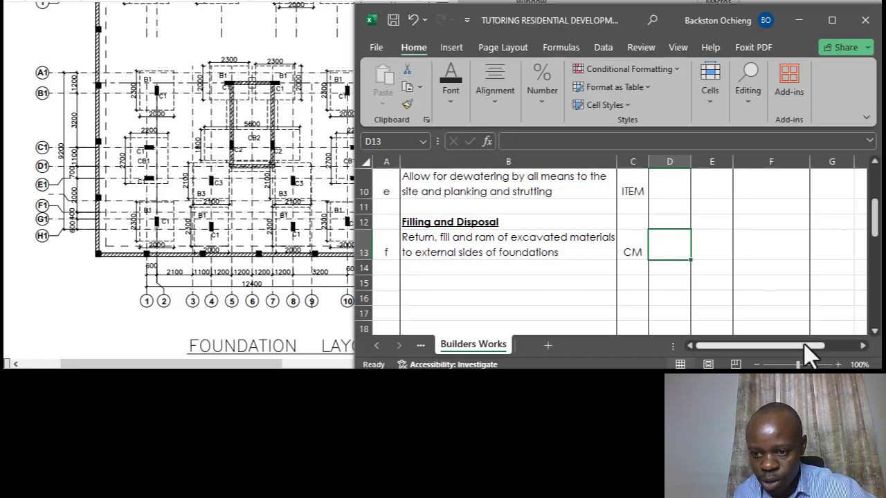
pyautogui.moveTo(804, 345); pyautogui.dragTo(832, 343)
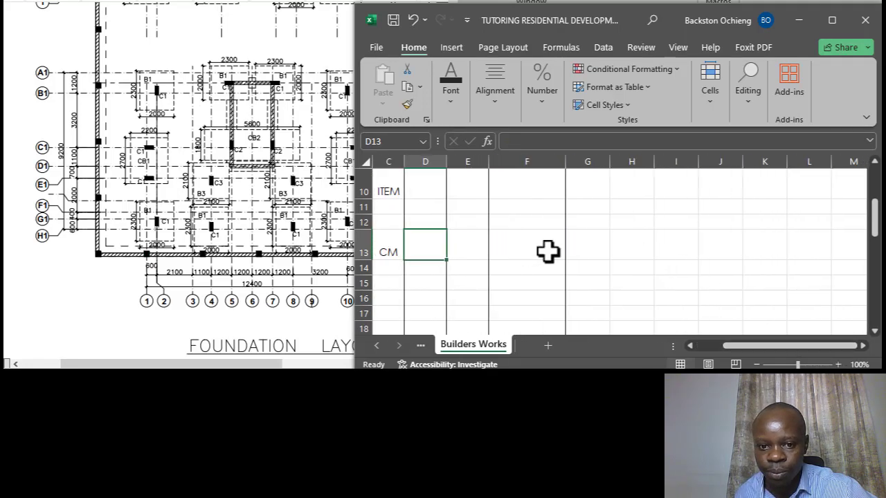
pyautogui.click(581, 252)
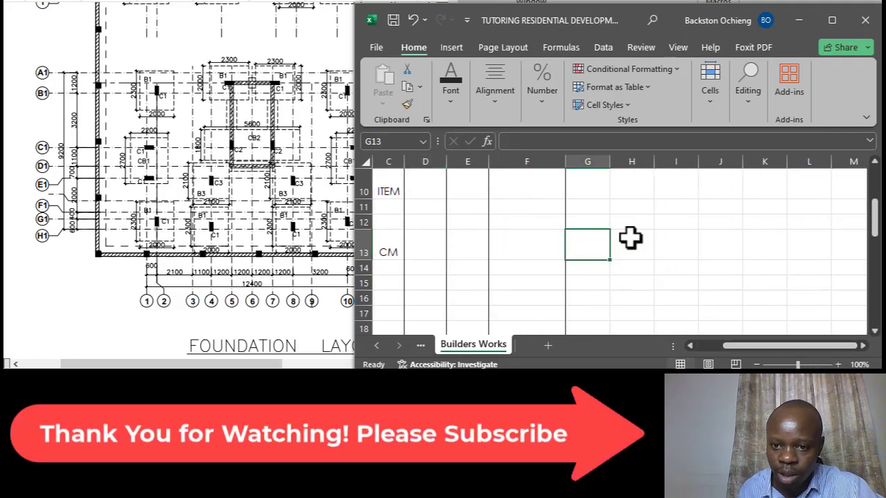
pyautogui.click(631, 238)
pyautogui.click(600, 254)
pyautogui.write('=')
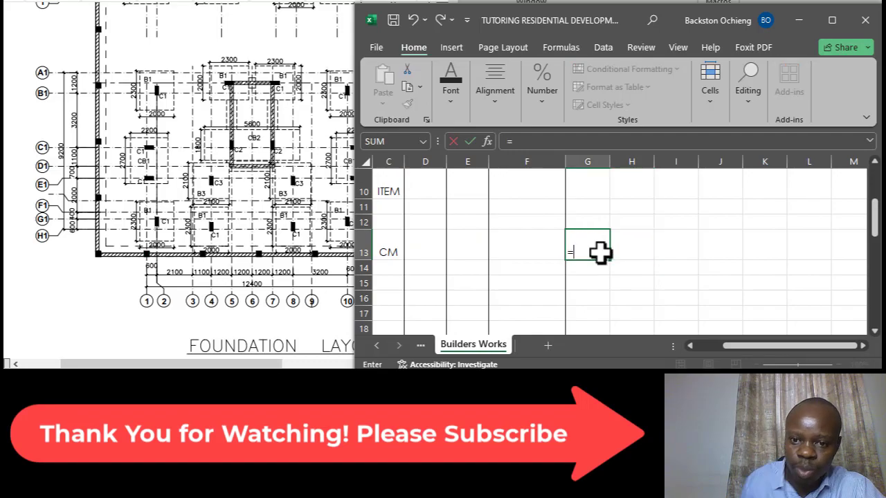
pyautogui.scroll(2, 598, 275)
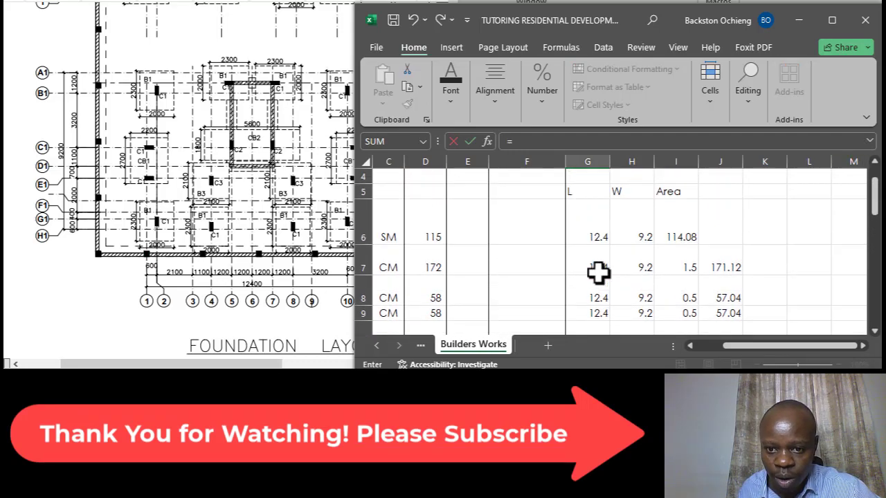
pyautogui.scroll(-1, 599, 273)
pyautogui.click(599, 236)
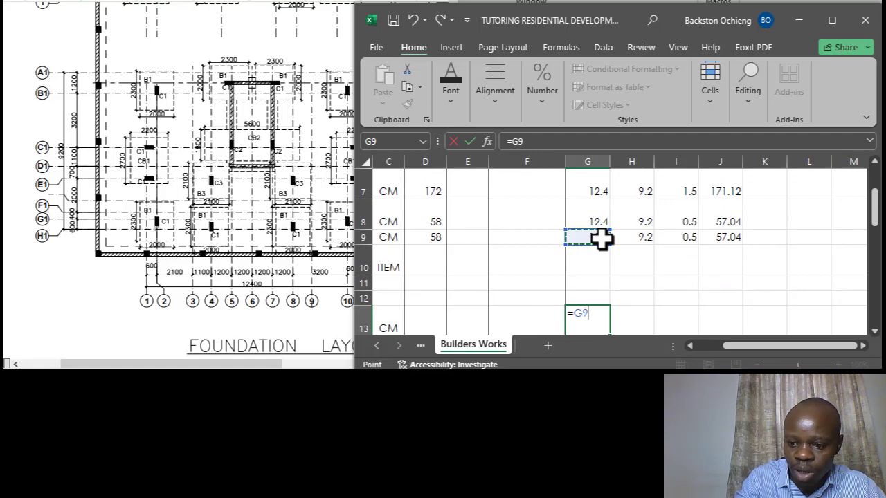
pyautogui.write('+')
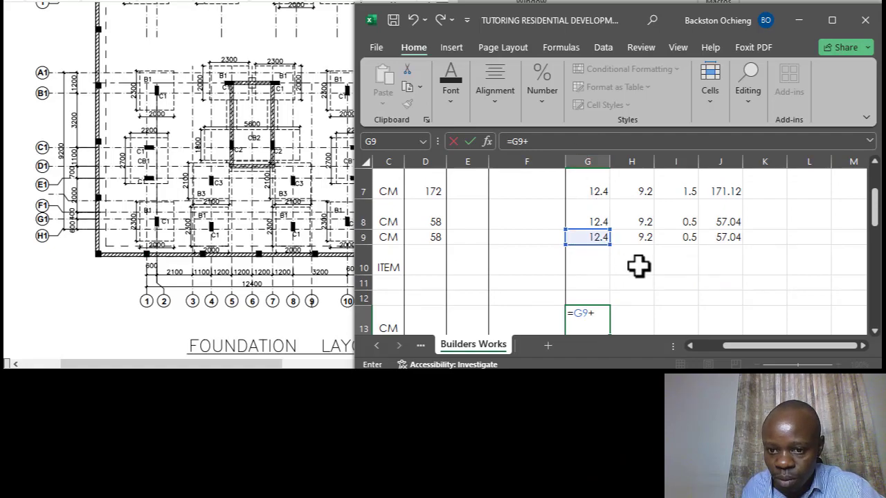
pyautogui.click(644, 238)
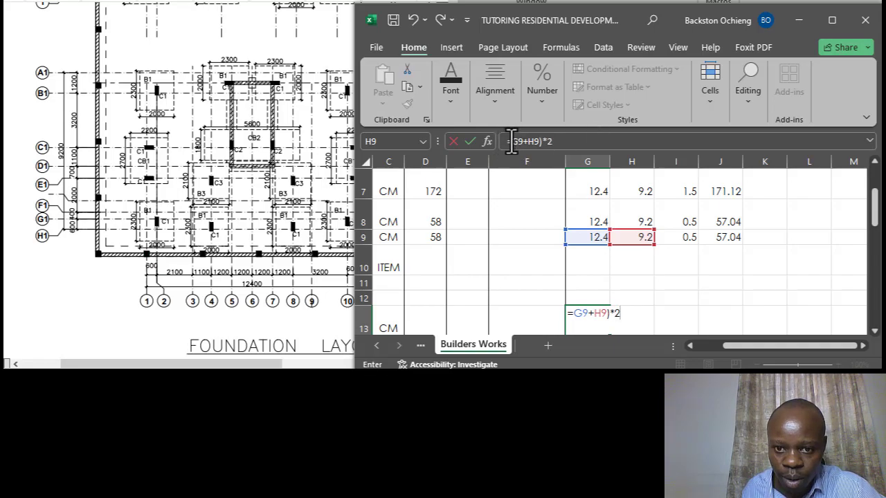
pyautogui.click(510, 141)
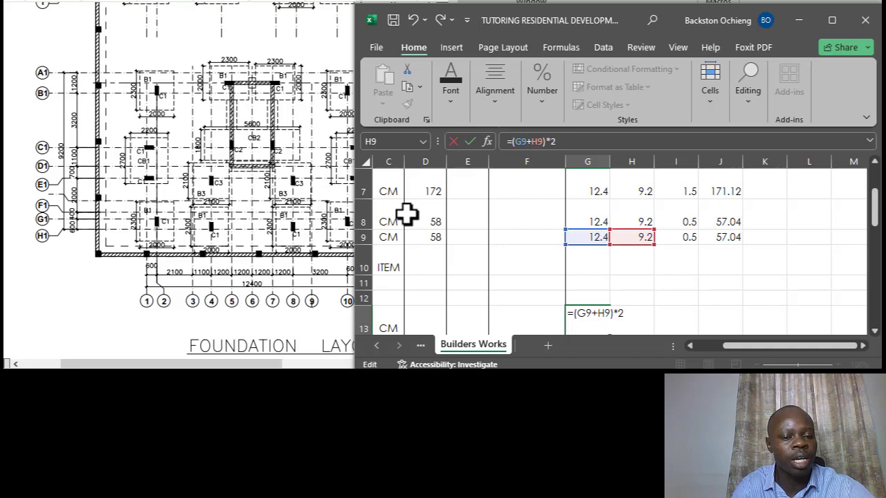
# Examine the foundation layout and the typical strip footing section in the drawing for the external foundation dimensions.
pyautogui.scroll(-5, 173, 204)
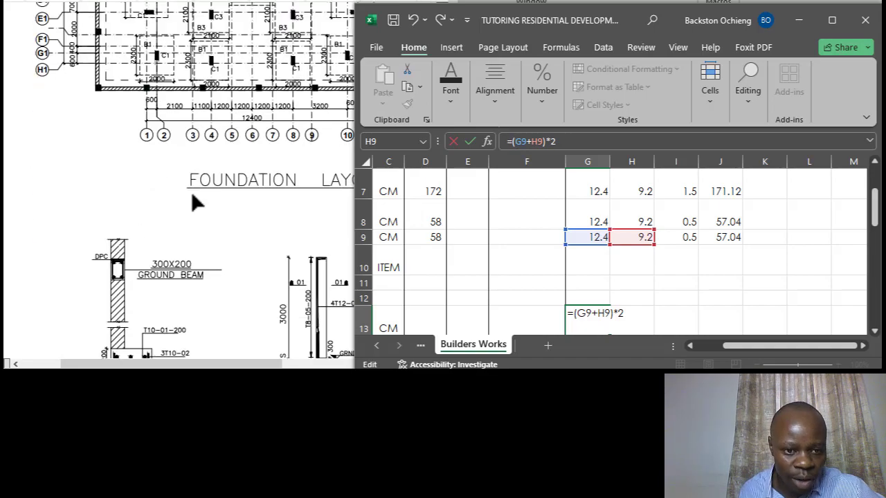
pyautogui.scroll(-4, 193, 196)
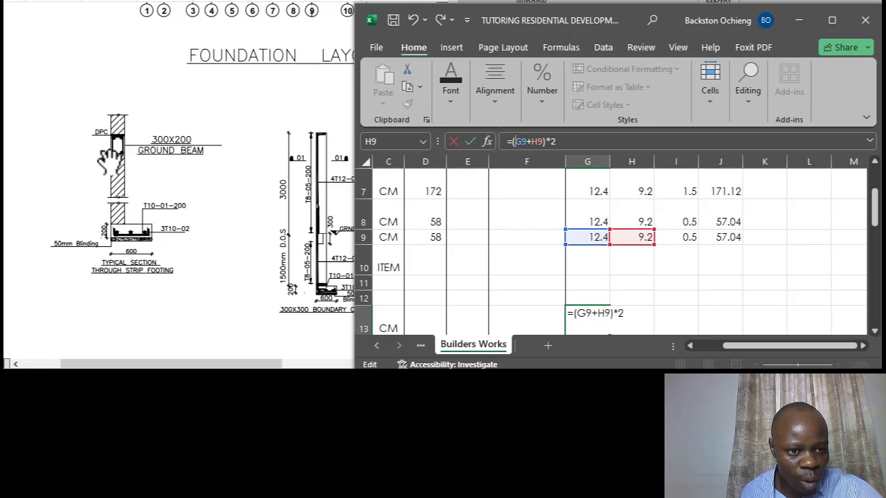
pyautogui.scroll(3, 128, 160)
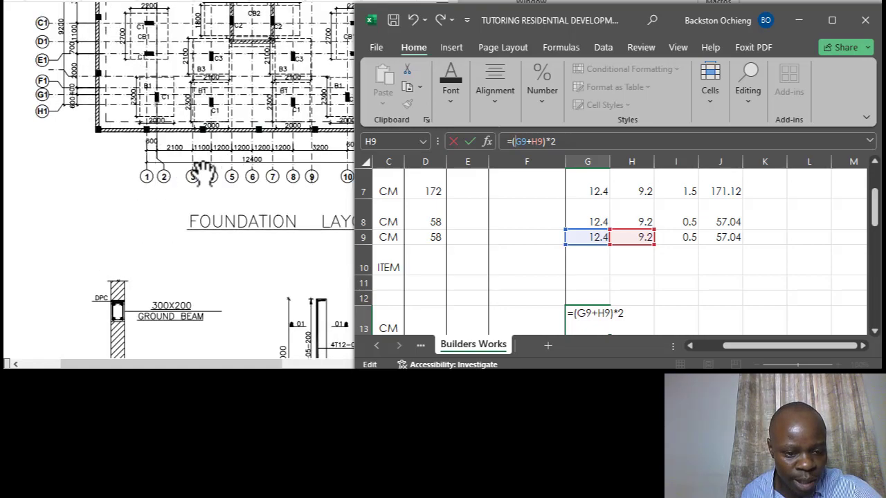
pyautogui.scroll(-1, 184, 191)
pyautogui.scroll(1, 180, 200)
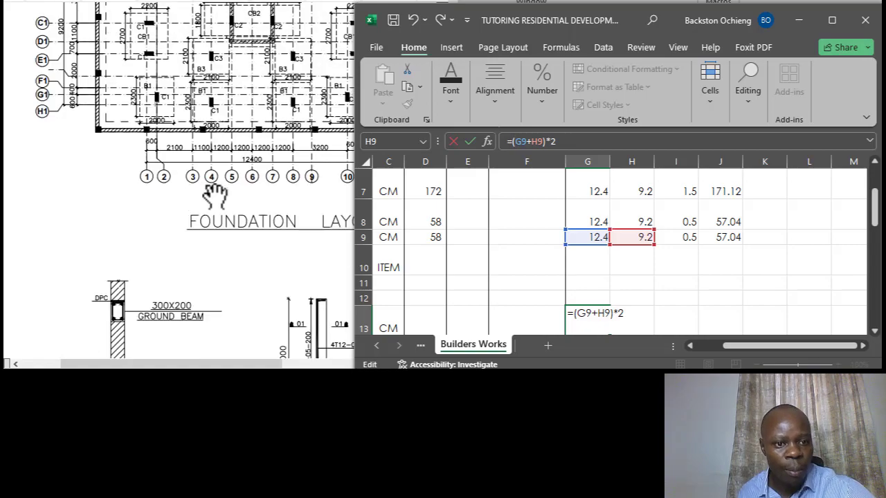
pyautogui.scroll(-2, 220, 196)
pyautogui.scroll(1, 149, 227)
pyautogui.scroll(2, 150, 227)
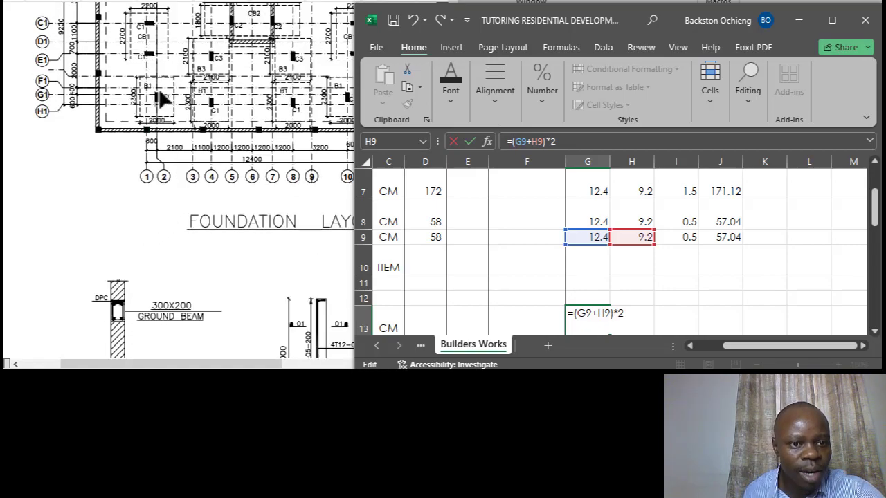
pyautogui.scroll(-1, 198, 194)
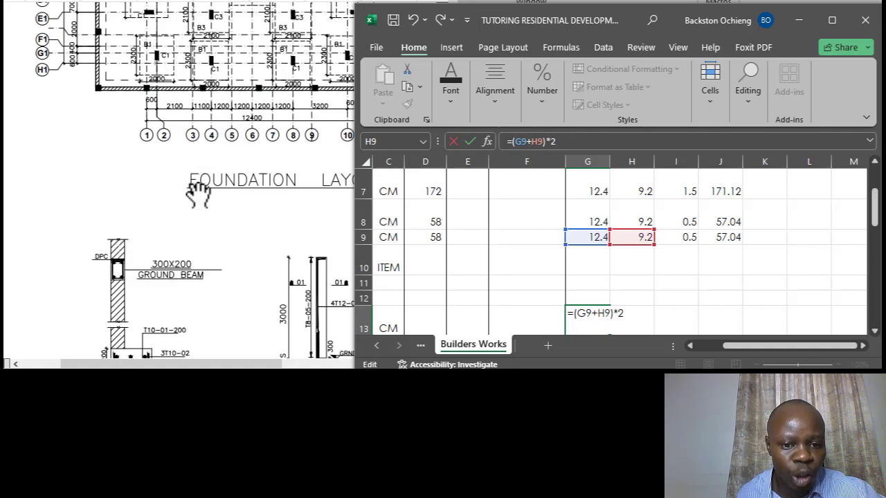
pyautogui.scroll(-3, 197, 194)
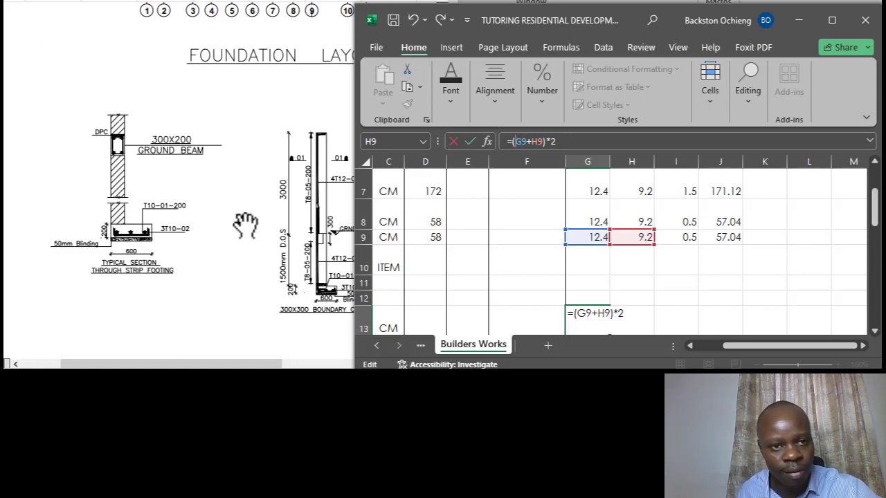
pyautogui.moveTo(158, 365)
pyautogui.mouseDown()
pyautogui.moveTo(200, 365)
pyautogui.moveTo(170, 365)
pyautogui.moveTo(177, 365)
pyautogui.mouseUp()
pyautogui.scroll(6, 162, 208)
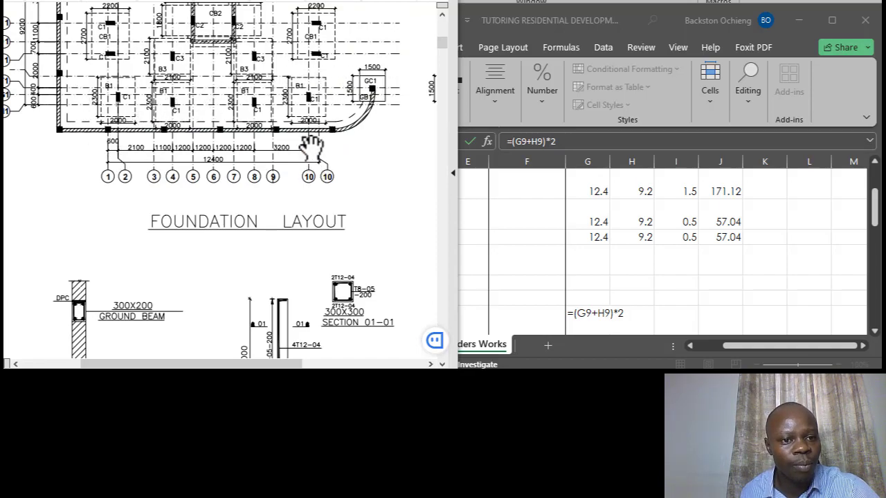
pyautogui.scroll(2, 165, 135)
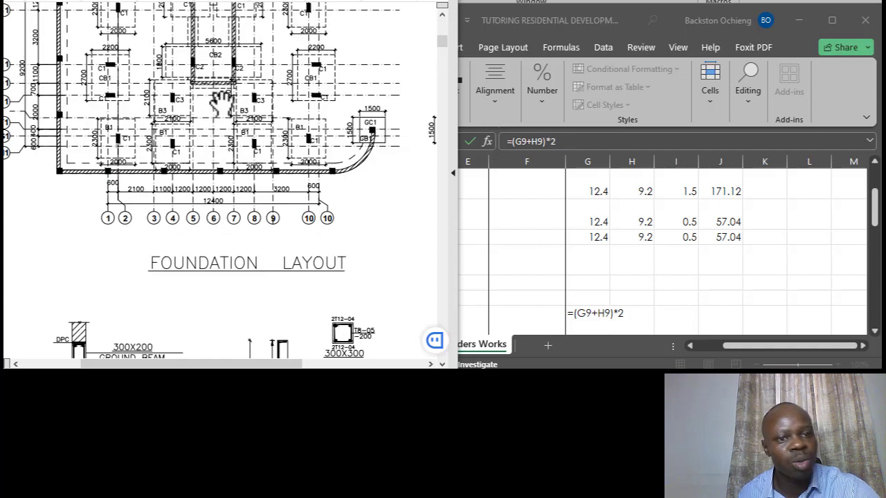
pyautogui.scroll(2, 212, 99)
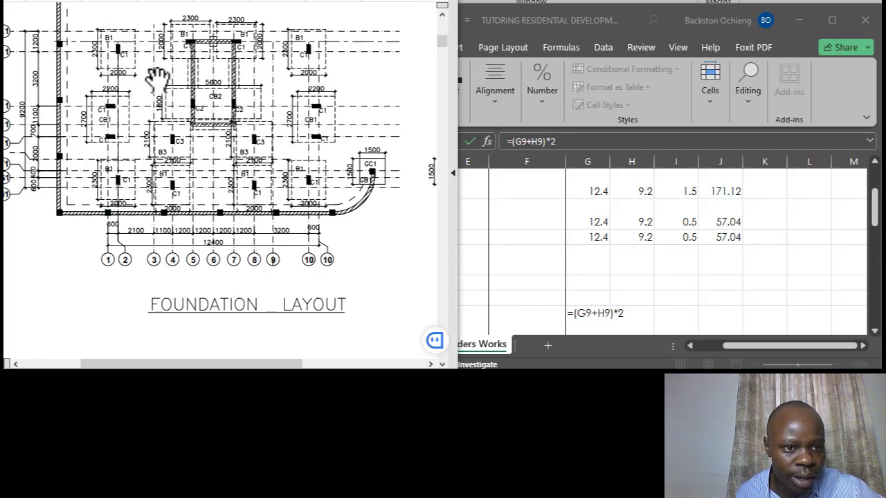
# Examine the column C1 and C2 details and their base sections for column sizes and foundation depths.
pyautogui.scroll(-3, 158, 89)
pyautogui.scroll(-5, 234, 147)
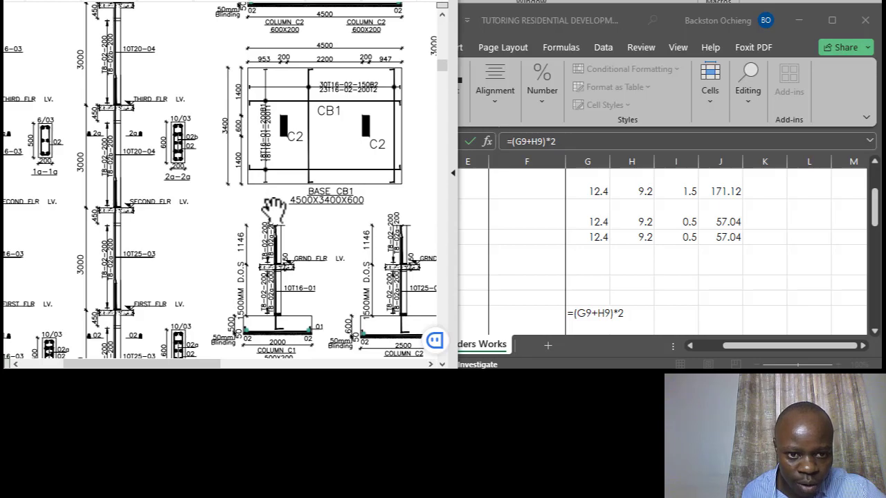
pyautogui.scroll(-3, 294, 188)
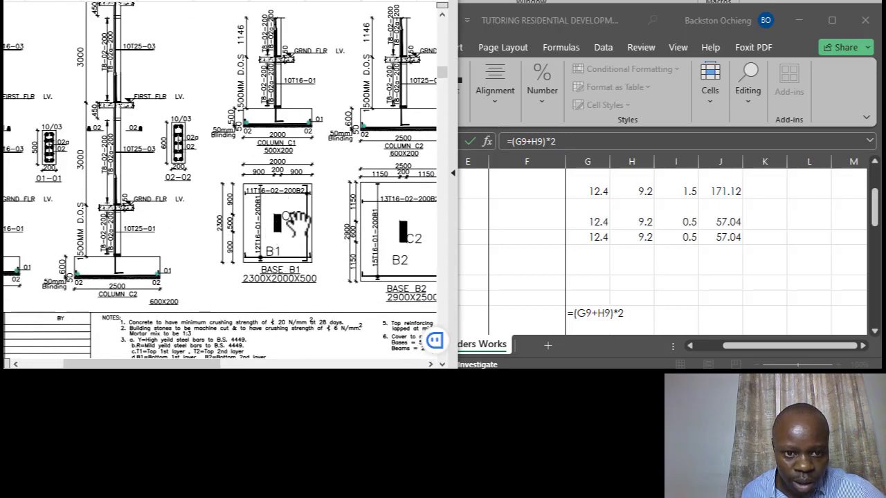
pyautogui.moveTo(207, 363); pyautogui.dragTo(166, 364)
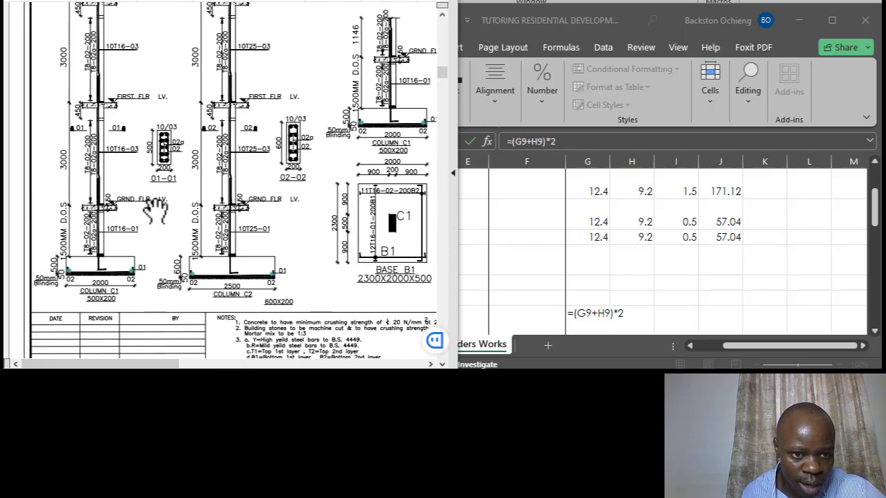
pyautogui.keyDown('ctrl'); pyautogui.scroll(3, 171, 184); pyautogui.keyUp('ctrl')
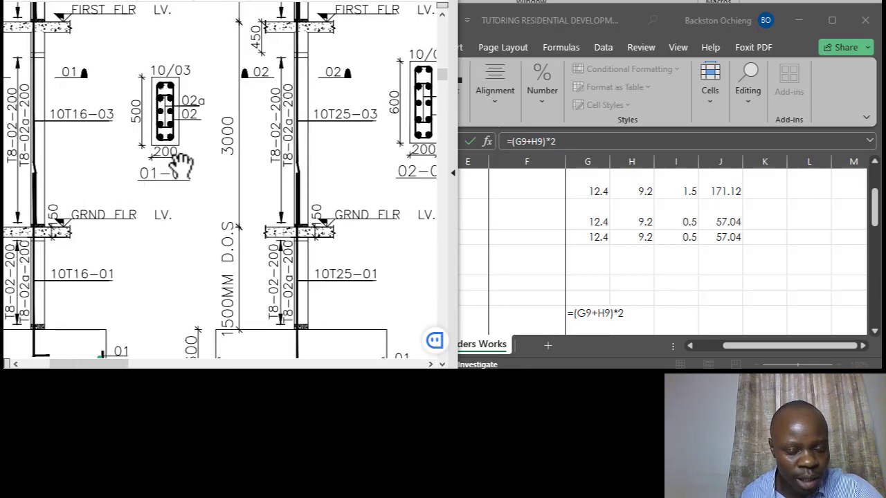
pyautogui.scroll(-5, 179, 194)
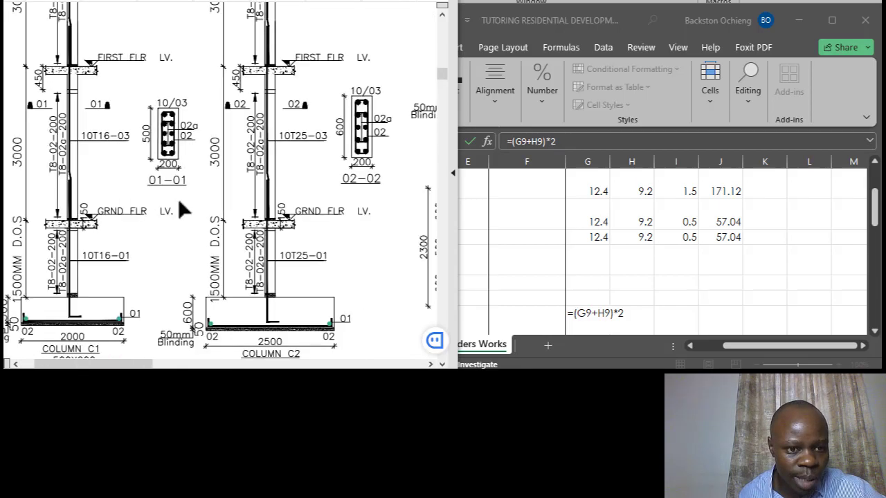
# Extend the perimeter formula in G13 with the corner allowance so it reads =(G9+H9)*2+0.2*0.5*2*4.
pyautogui.scroll(5, 198, 148)
pyautogui.scroll(4, 197, 159)
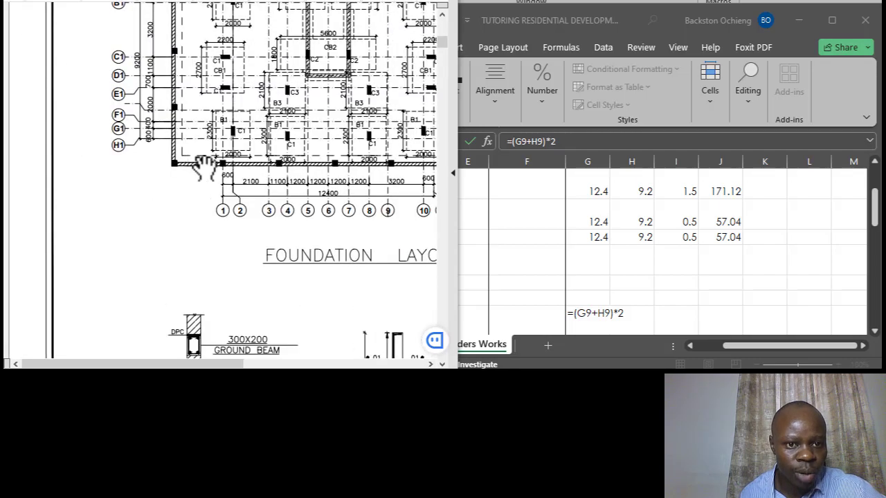
pyautogui.scroll(2, 229, 124)
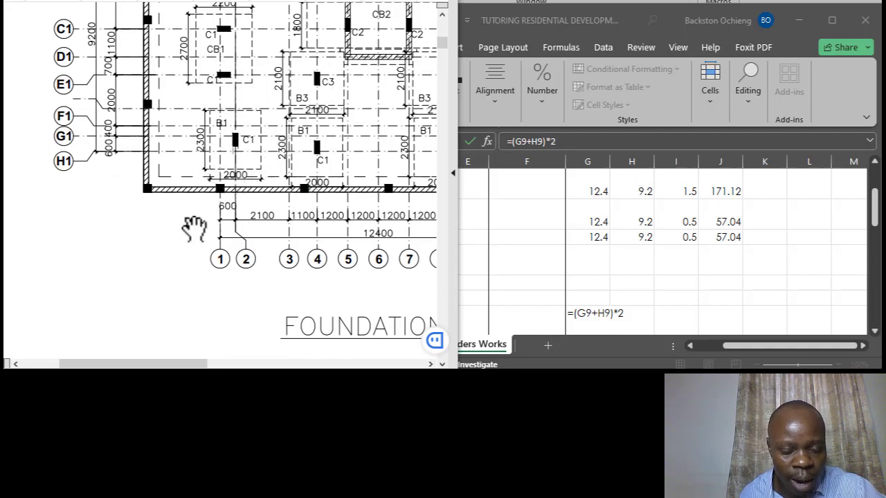
pyautogui.scroll(3, 228, 174)
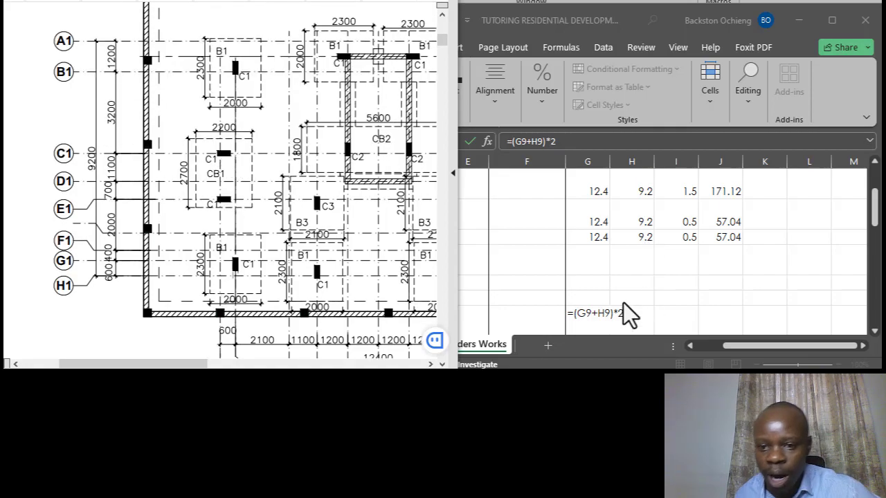
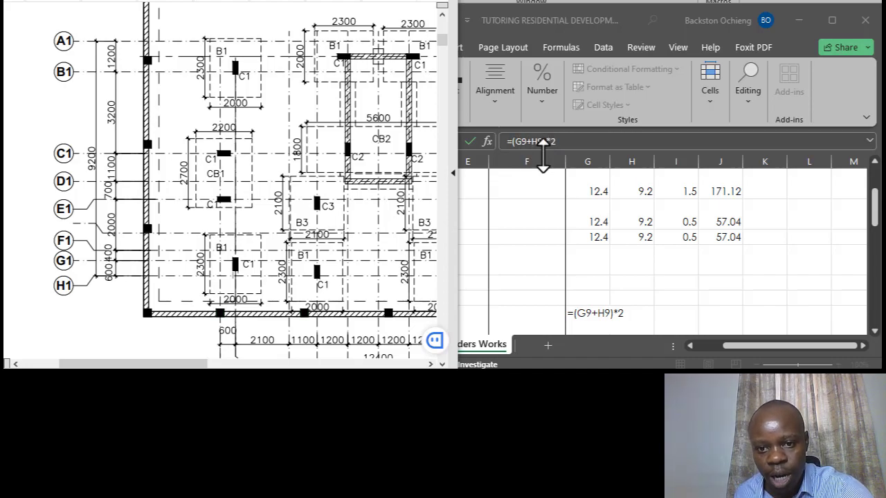
pyautogui.click(563, 141)
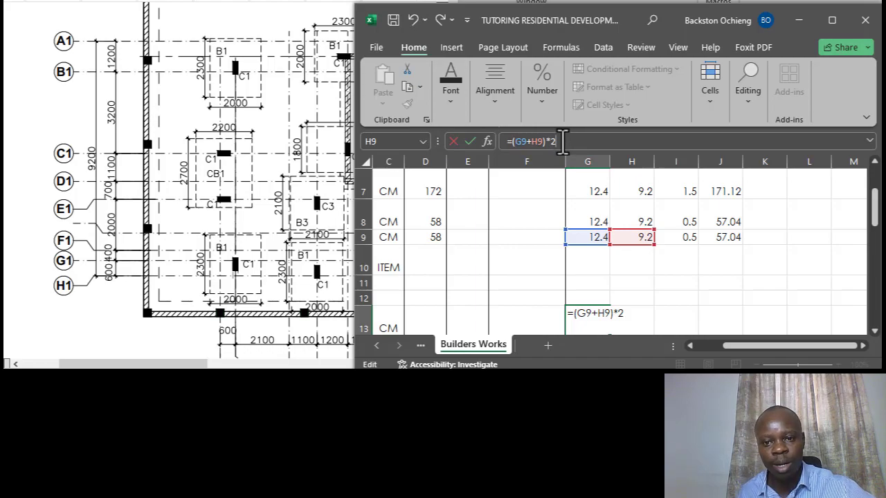
pyautogui.write('+')
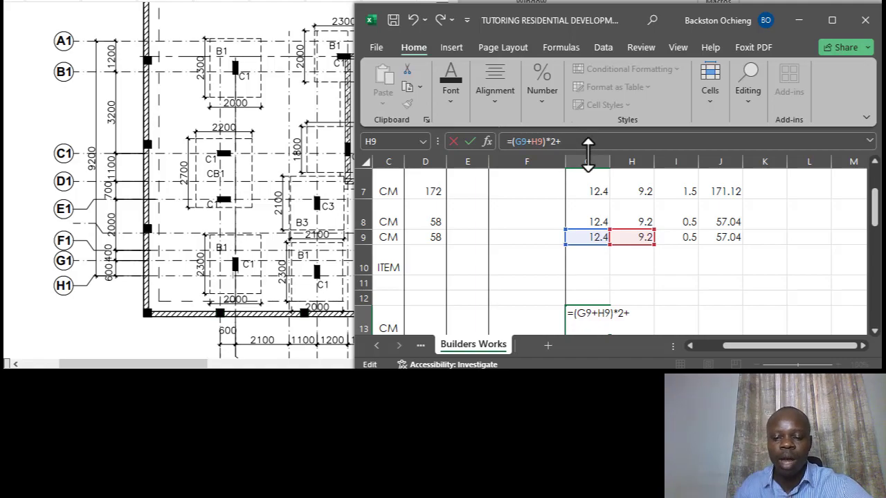
pyautogui.write('0.2')
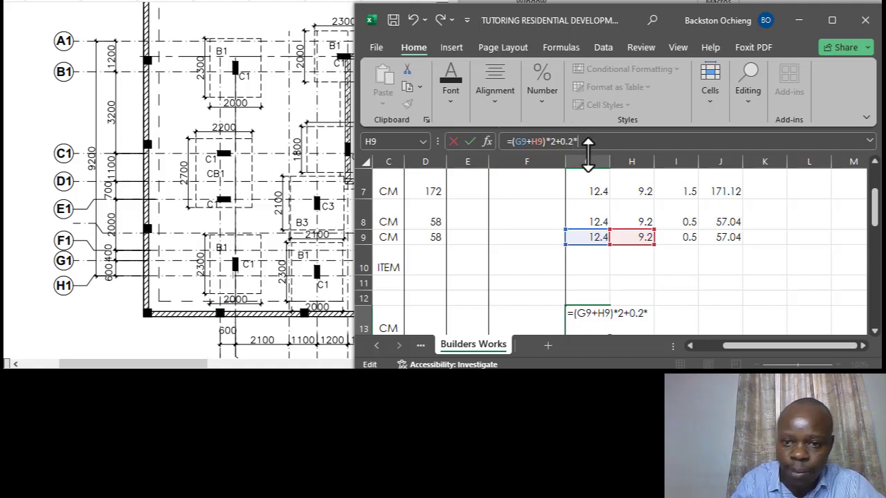
pyautogui.write('*0.')
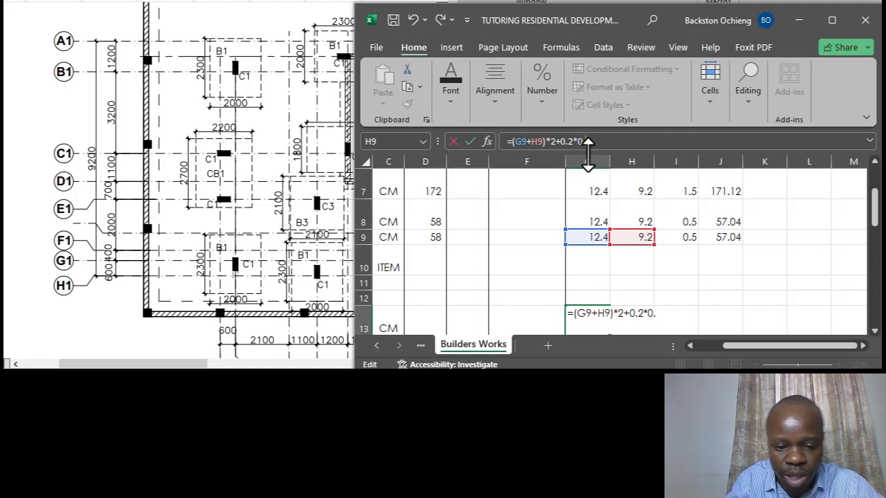
pyautogui.write('5')
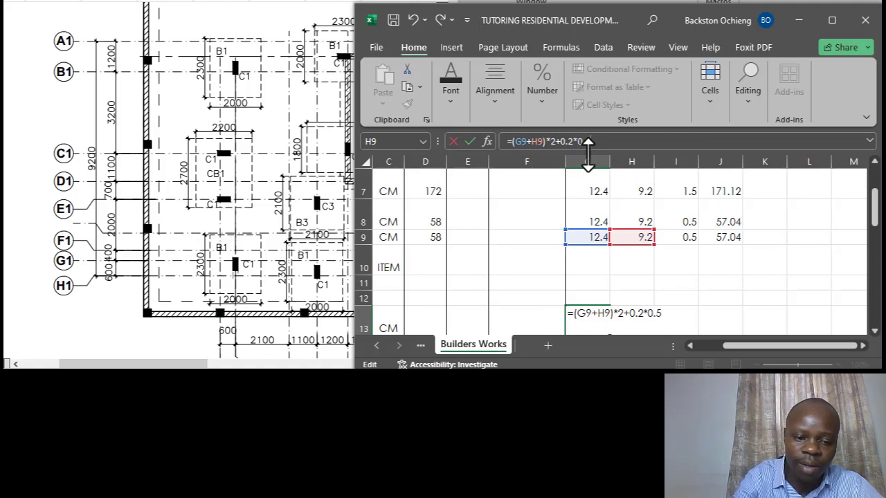
pyautogui.write('*2*4')
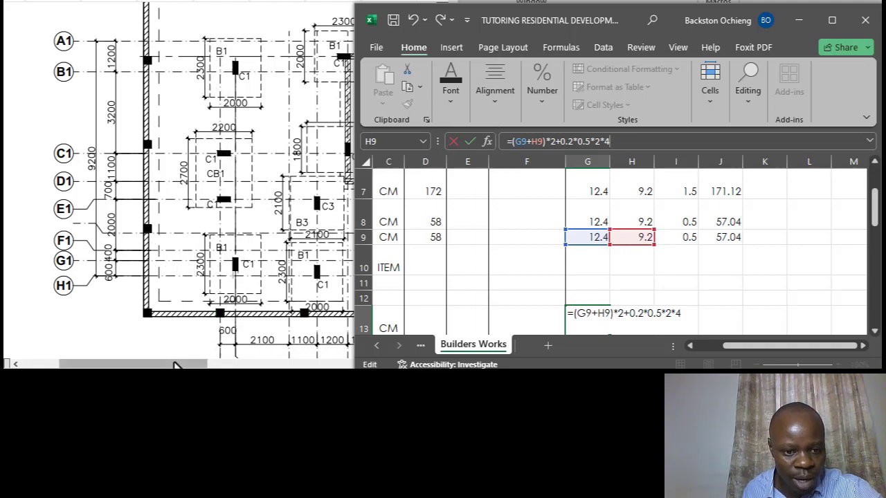
# Inspect columns C1 and C2 around the CB2 walls and the C1 column in base B1 near grid A1.
pyautogui.moveTo(176, 362)
pyautogui.mouseDown()
pyautogui.moveTo(211, 365)
pyautogui.moveTo(193, 366)
pyautogui.mouseUp()
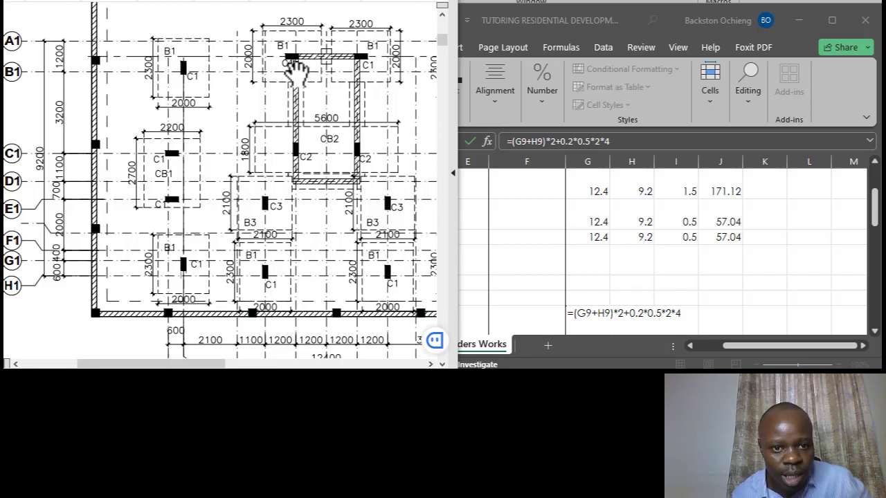
pyautogui.scroll(2, 293, 63)
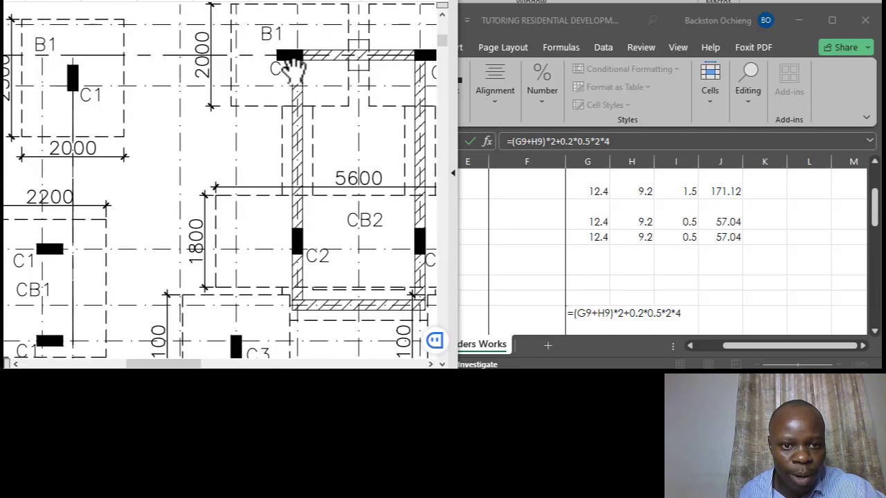
pyautogui.scroll(-2, 295, 61)
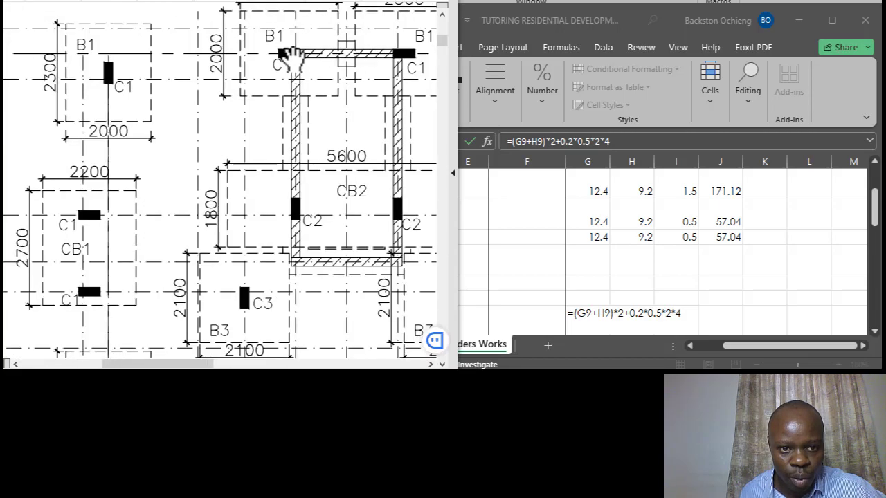
pyautogui.scroll(-1, 129, 74)
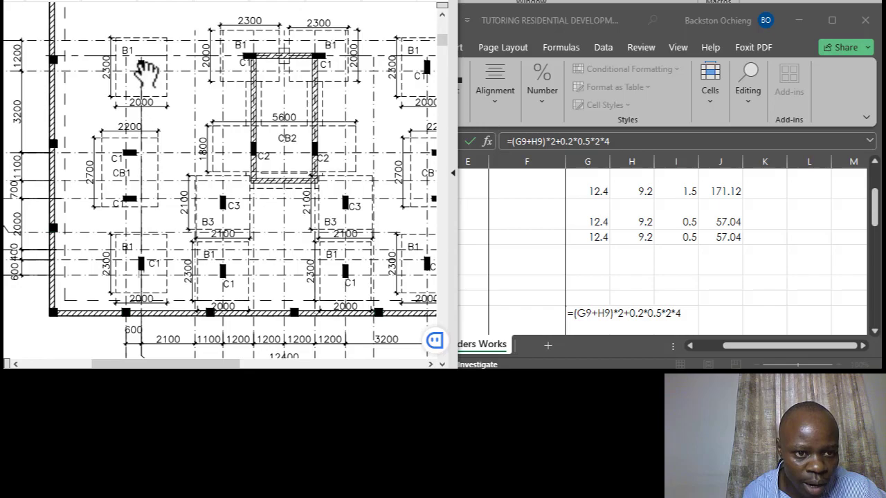
pyautogui.scroll(2, 132, 69)
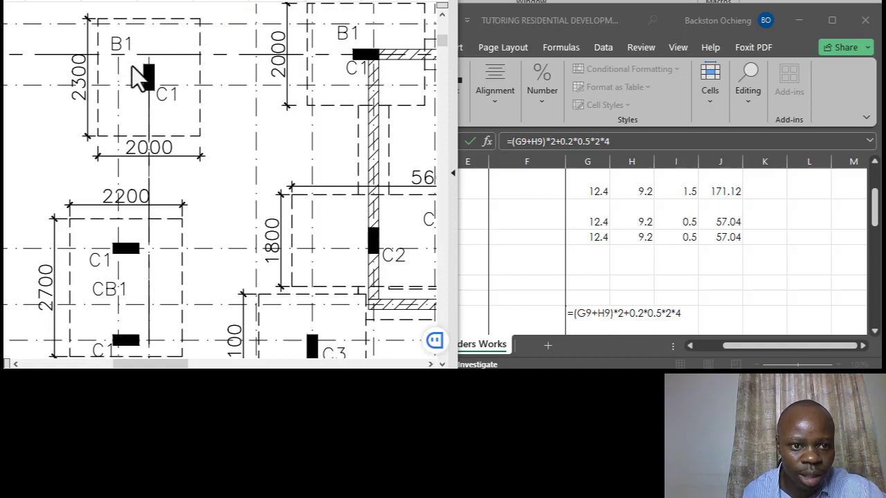
# Mark the external corner beside column C1 in base B1 with freehand pen lines and outline the corner overlap square.
pyautogui.hotkey('ctrl', 'shift', 'p')
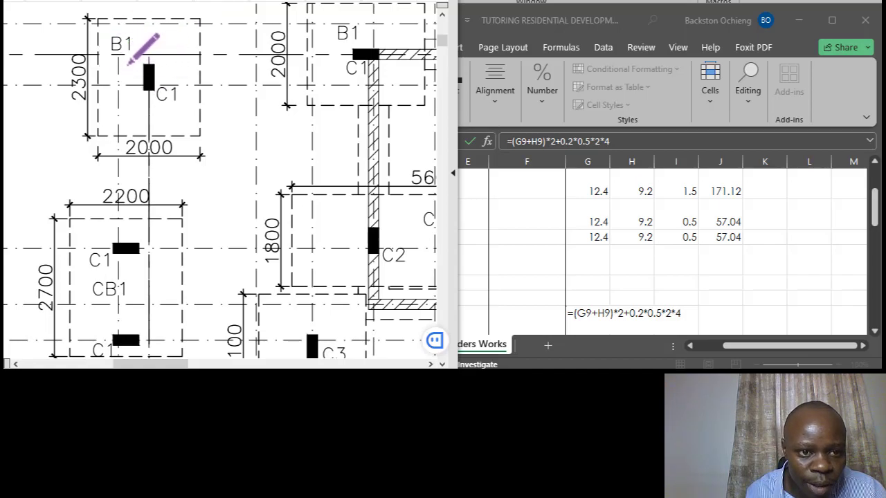
pyautogui.moveTo(132, 65); pyautogui.dragTo(179, 64)
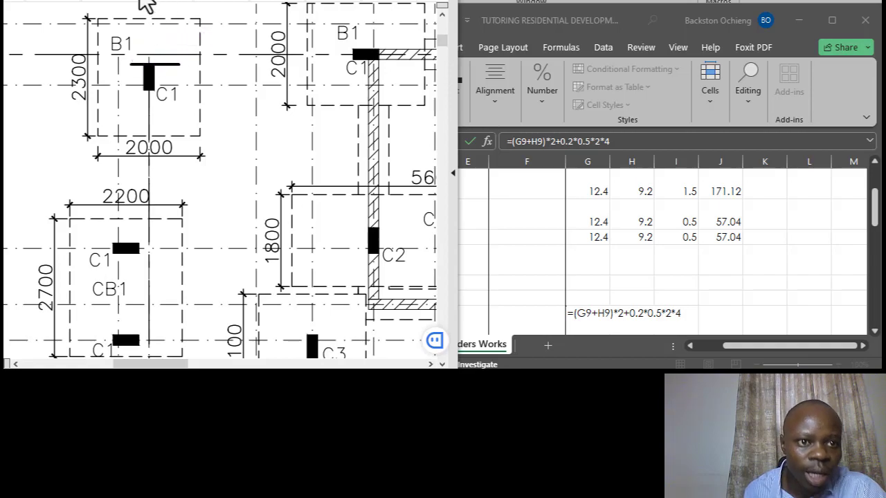
pyautogui.hotkey('ctrl', 'z')
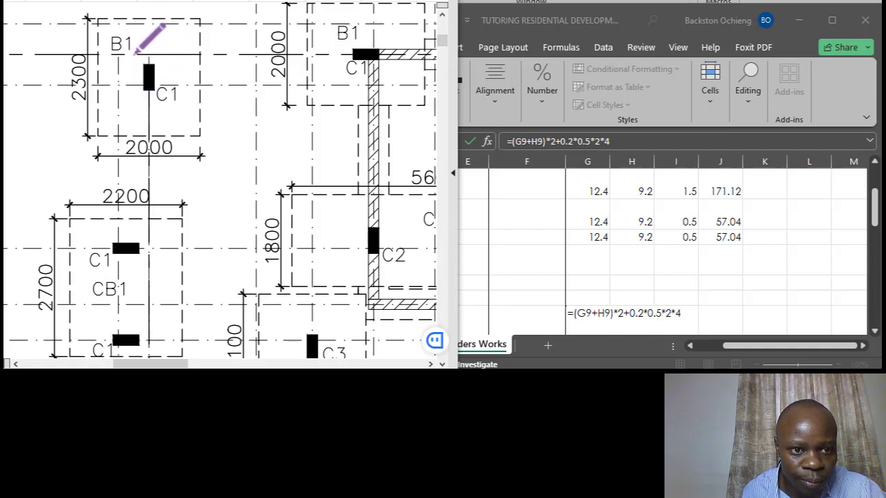
pyautogui.moveTo(132, 53)
pyautogui.mouseDown()
pyautogui.moveTo(159, 55)
pyautogui.moveTo(133, 62)
pyautogui.moveTo(135, 88)
pyautogui.mouseUp()
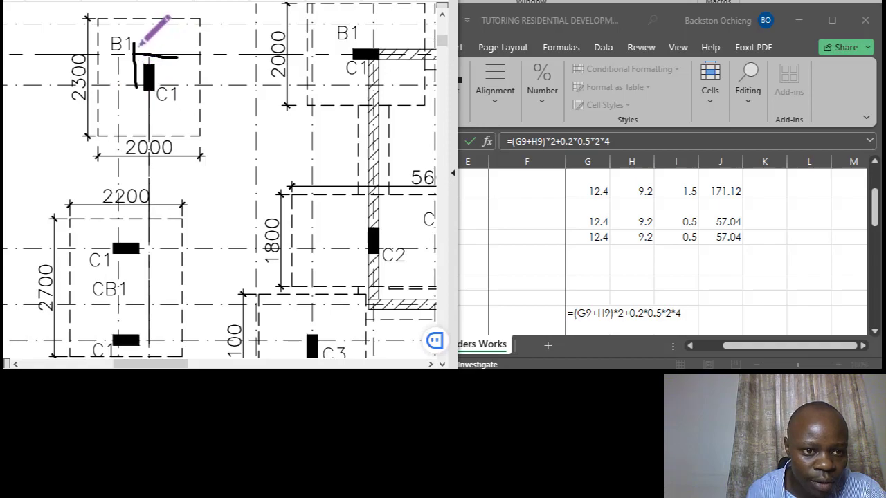
pyautogui.moveTo(119, 46); pyautogui.dragTo(142, 44)
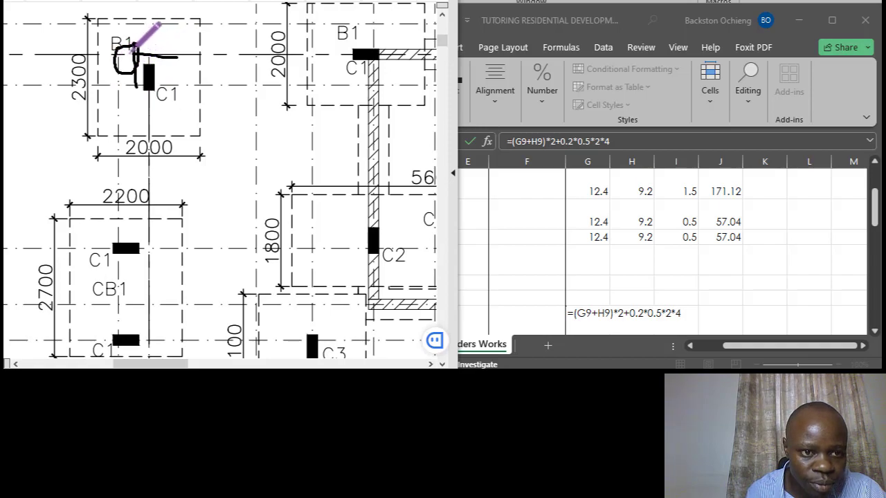
pyautogui.moveTo(139, 73); pyautogui.dragTo(137, 54)
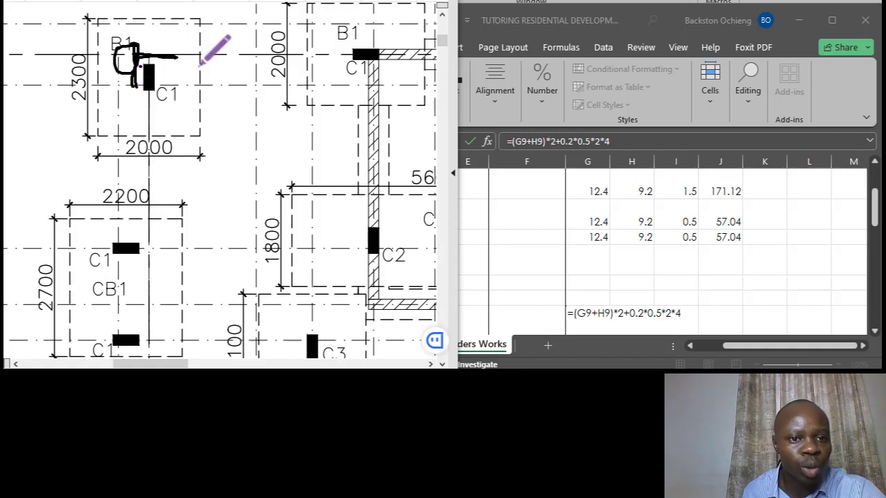
# Examine the foundation layout around the marked B1 corner, bases CB1 and CB2, and the surrounding A1 to H1 grid.
pyautogui.scroll(-1, 224, 181)
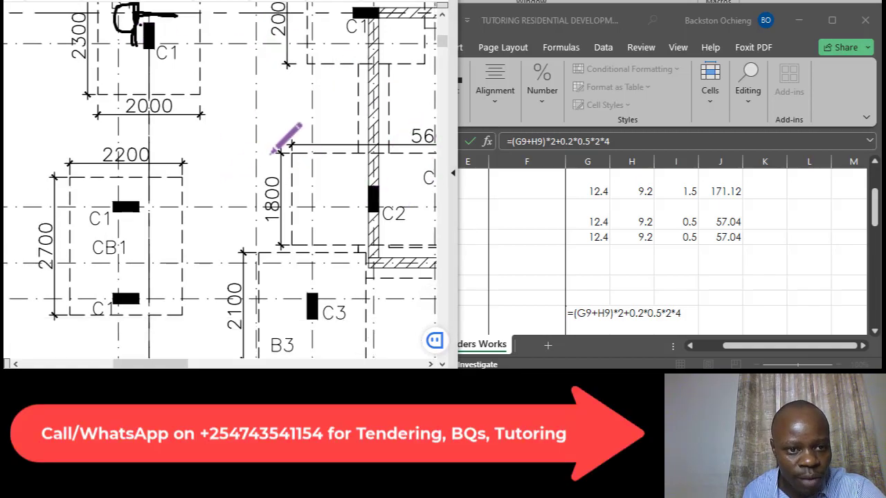
pyautogui.scroll(2, 192, 28)
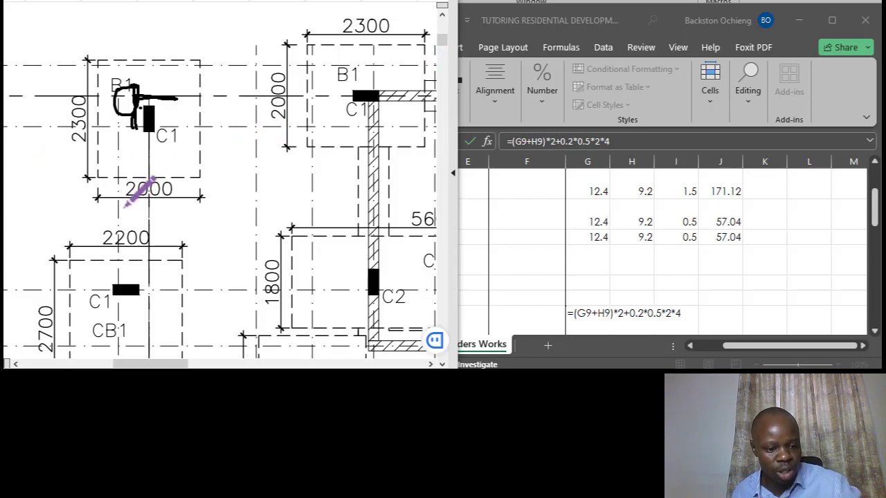
pyautogui.scroll(-3, 138, 169)
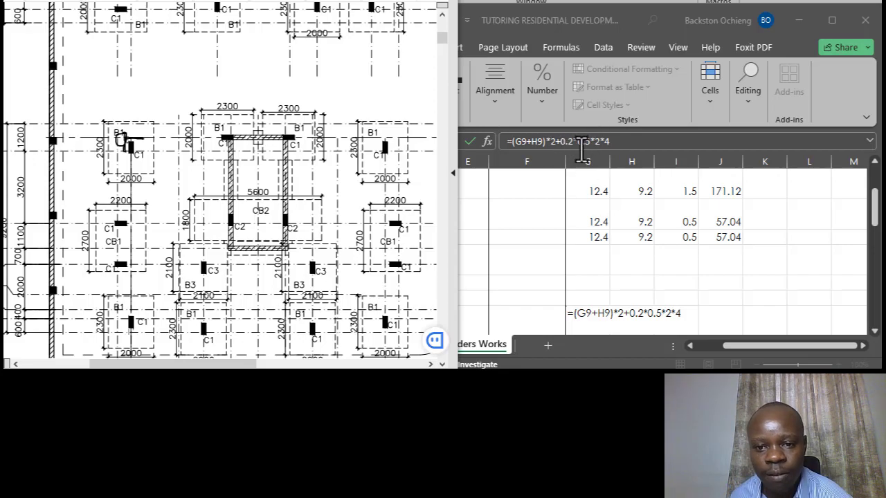
pyautogui.moveTo(206, 124); pyautogui.dragTo(234, 99)
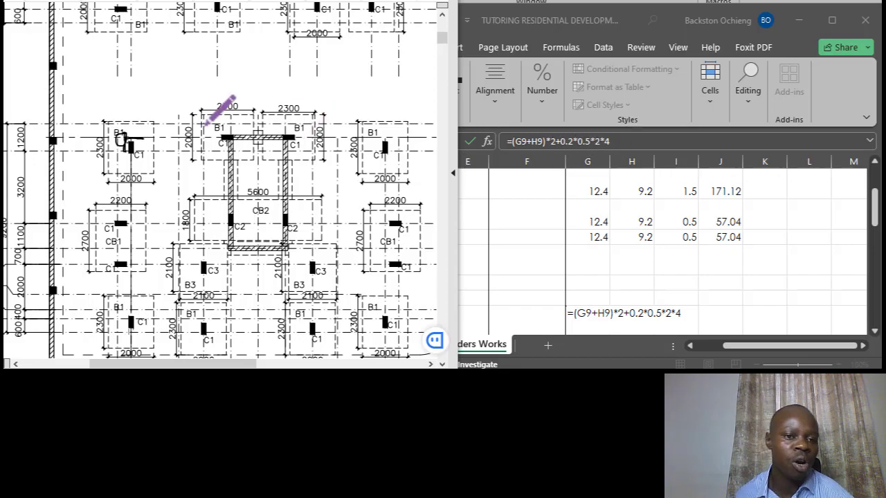
pyautogui.keyDown('ctrl'); pyautogui.scroll(-1, 159, 137); pyautogui.keyUp('ctrl')
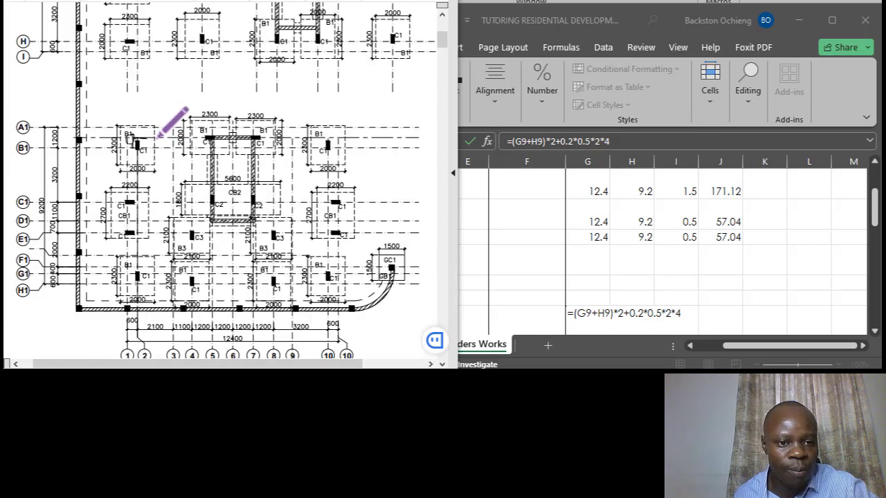
pyautogui.keyDown('ctrl'); pyautogui.scroll(-1, 158, 136); pyautogui.keyUp('ctrl')
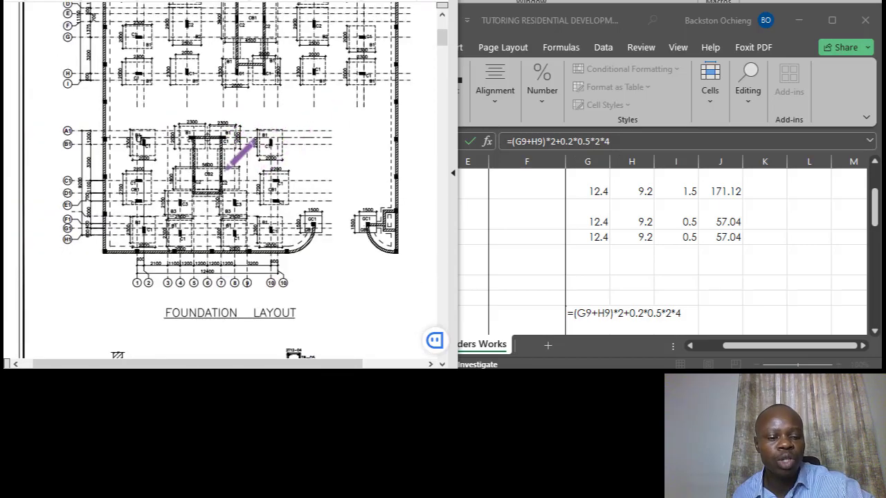
pyautogui.keyDown('ctrl'); pyautogui.scroll(1, 163, 165); pyautogui.keyUp('ctrl')
pyautogui.keyDown('ctrl'); pyautogui.scroll(1, 153, 144); pyautogui.keyUp('ctrl')
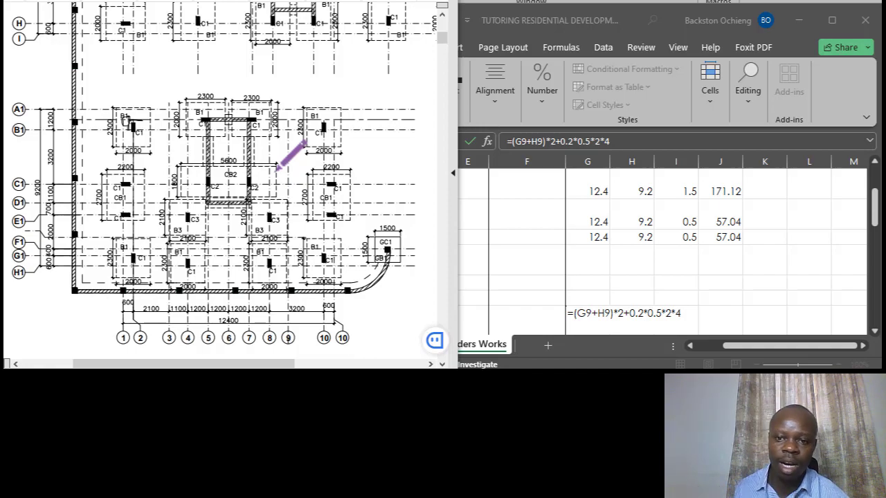
# Commit the perimeter formula with the corner allowance in G13 and check its terms.
pyautogui.click(601, 141)
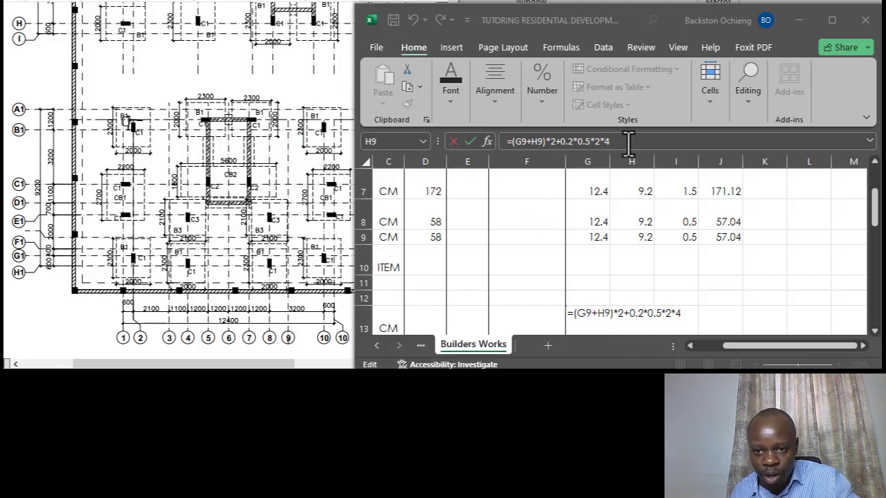
pyautogui.press('Return')
pyautogui.scroll(-1, 725, 243)
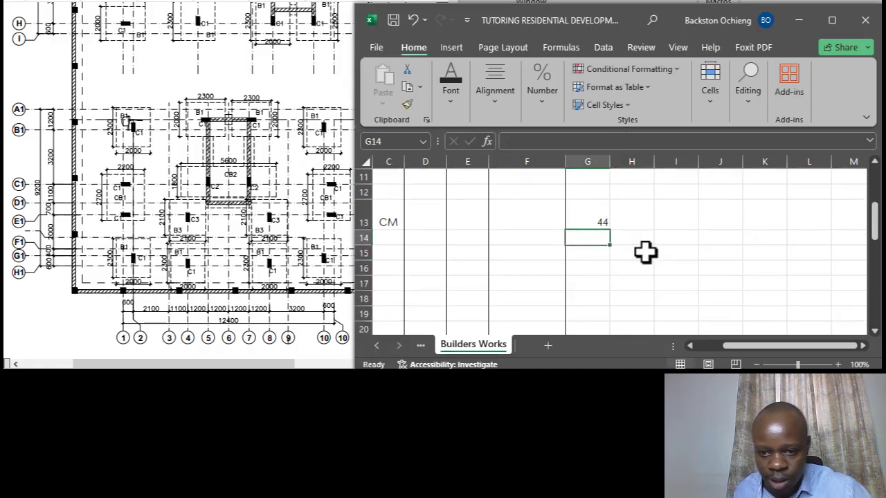
pyautogui.click(607, 223)
pyautogui.press('F2')
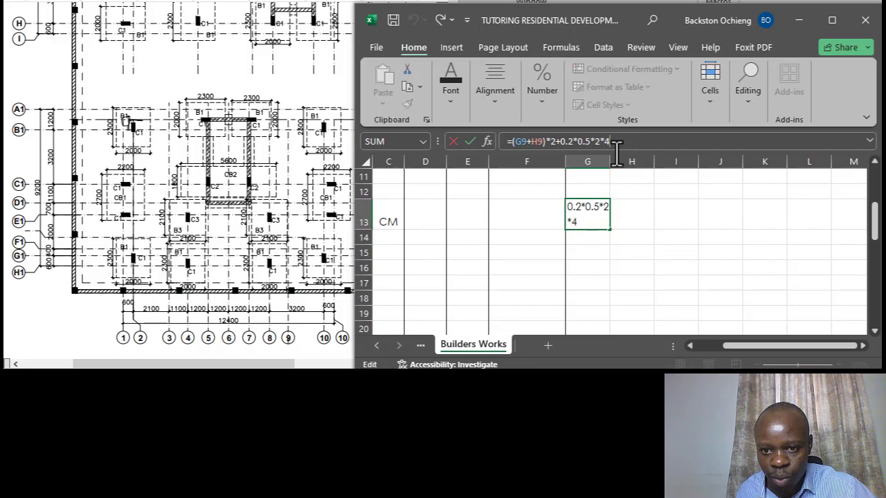
pyautogui.click(632, 228)
pyautogui.click(605, 218)
# Calculate the backfill volume in H13 with the formula =G13*0.2*2.
pyautogui.click(629, 222)
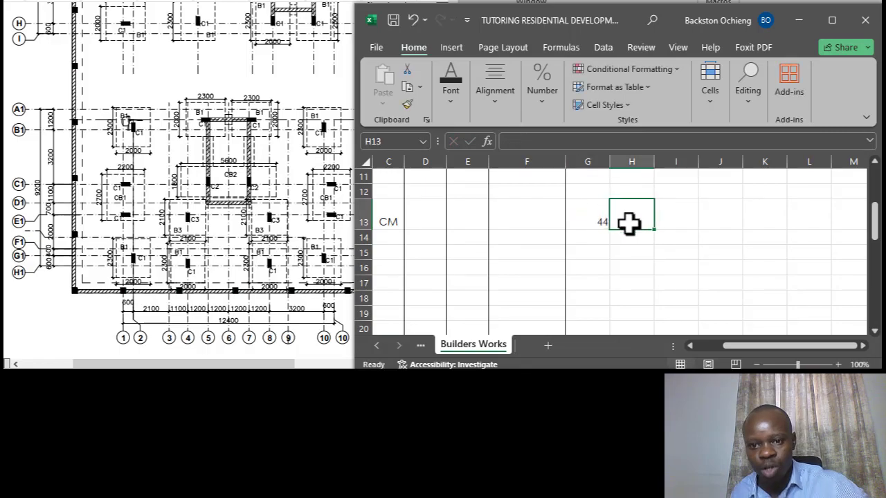
pyautogui.write('=')
pyautogui.click(596, 220)
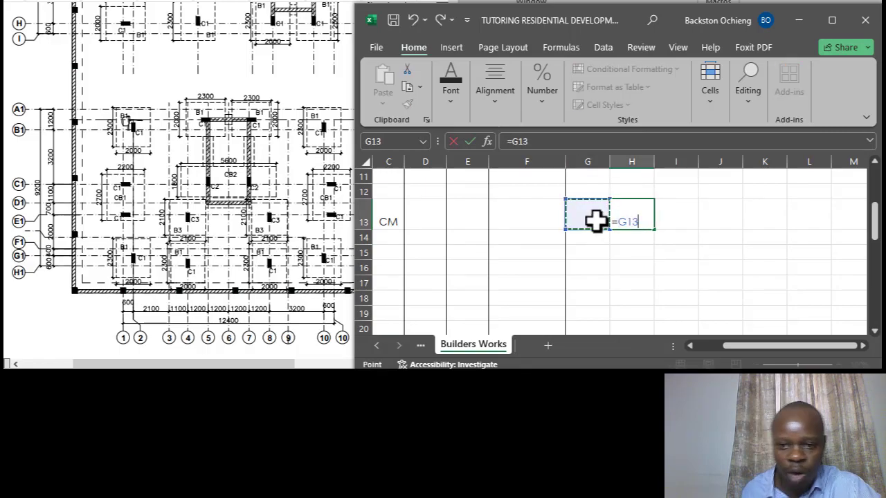
pyautogui.write('*')
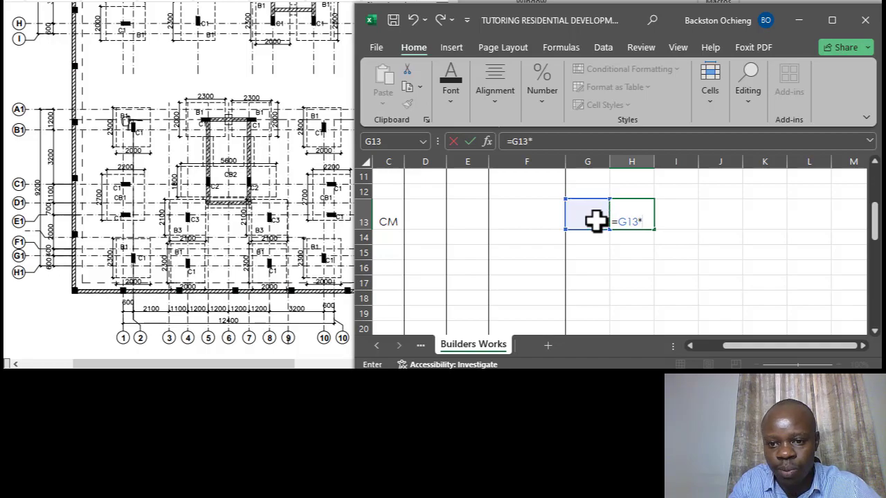
pyautogui.write('0.2')
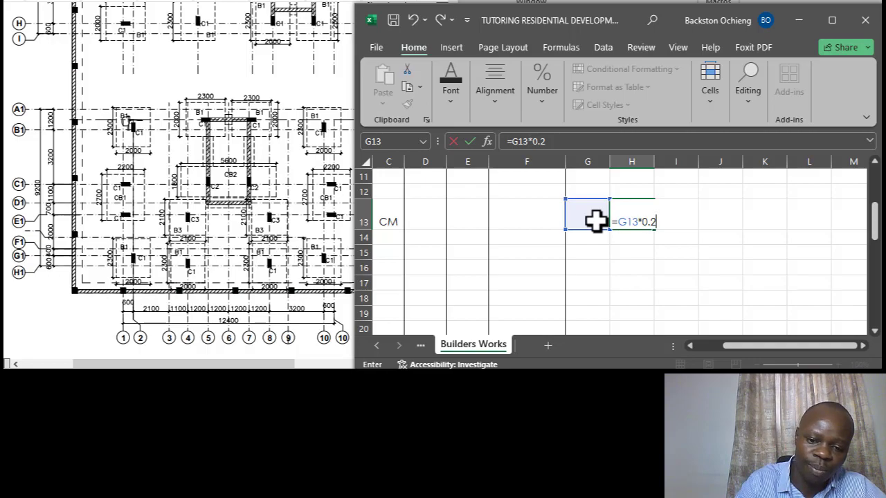
pyautogui.write('*')
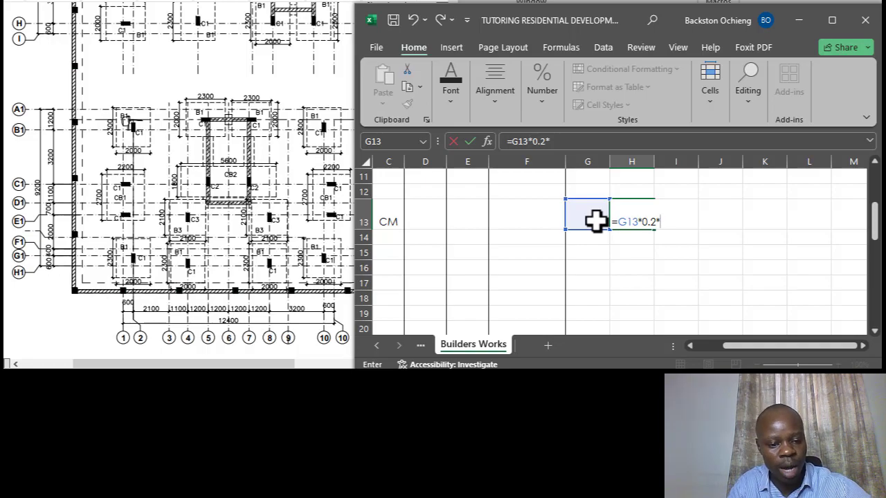
pyautogui.write('2')
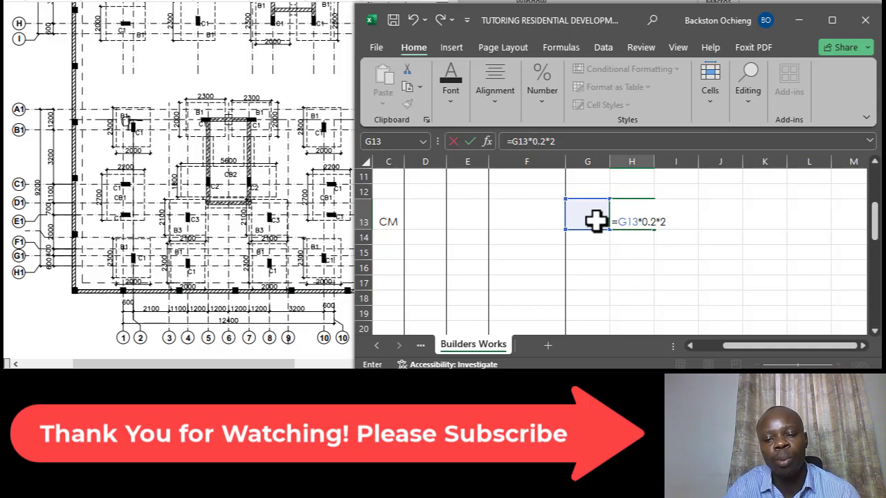
pyautogui.press('Return')
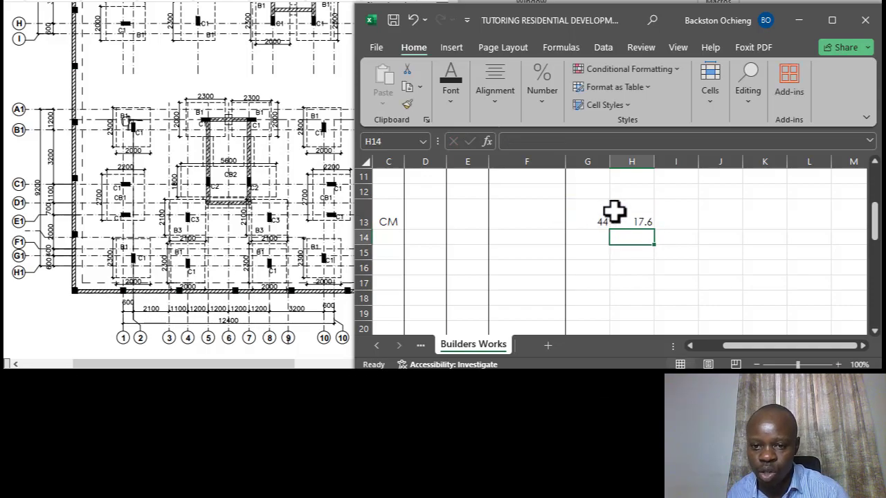
# Recheck the calculations in G13 and H13 and enter 18 as the return, fill and ram quantity in D13.
pyautogui.press('Up')
pyautogui.press('Left')
pyautogui.click(624, 219)
pyautogui.click(600, 214)
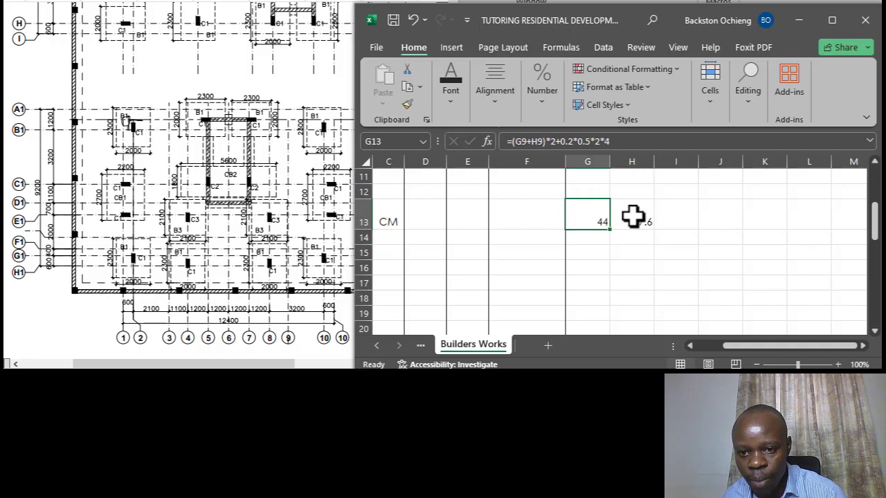
pyautogui.click(632, 217)
pyautogui.moveTo(761, 348); pyautogui.dragTo(748, 348)
pyautogui.click(643, 223)
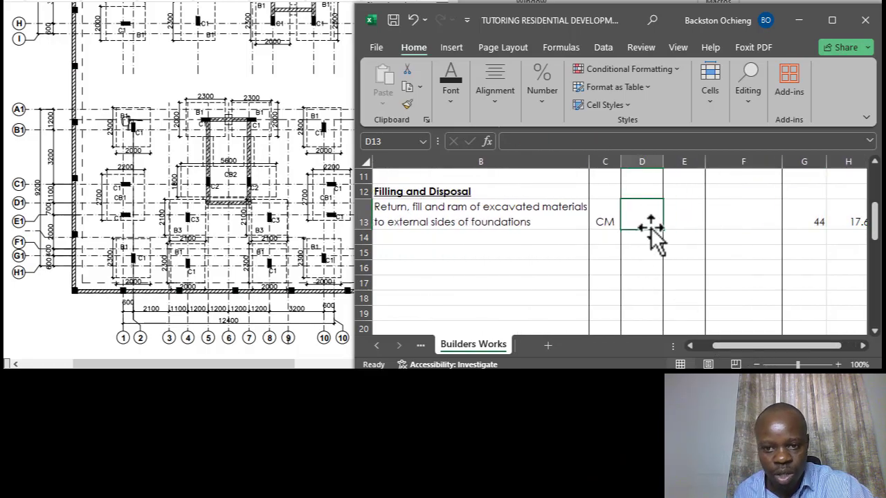
pyautogui.write('18')
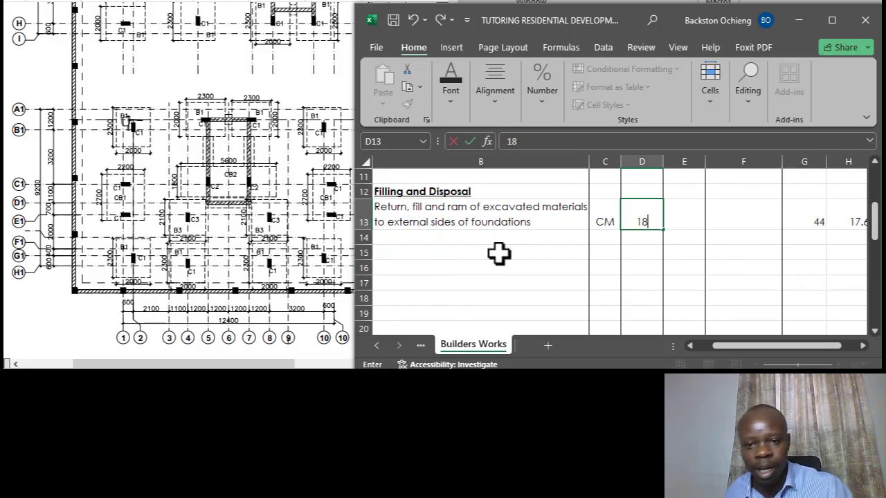
pyautogui.click(531, 220)
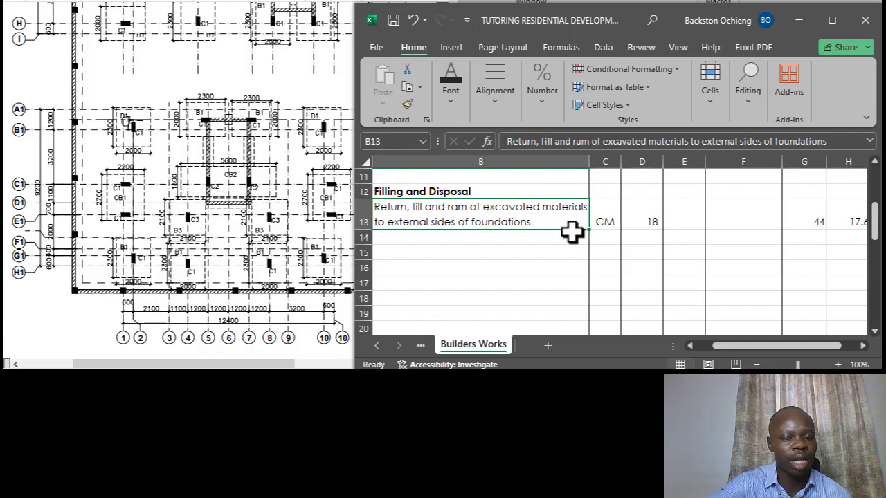
# Add the item letter g in A14, below the return, fill and ram item.
pyautogui.click(558, 253)
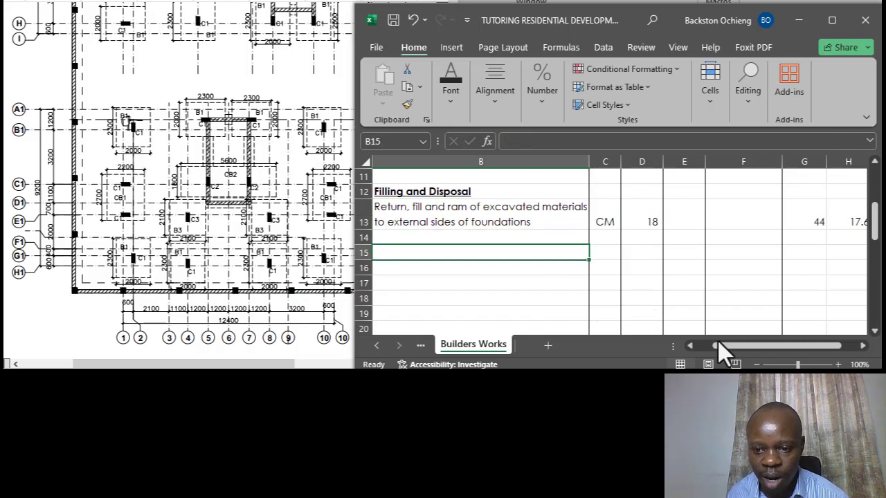
pyautogui.moveTo(739, 356); pyautogui.dragTo(722, 358)
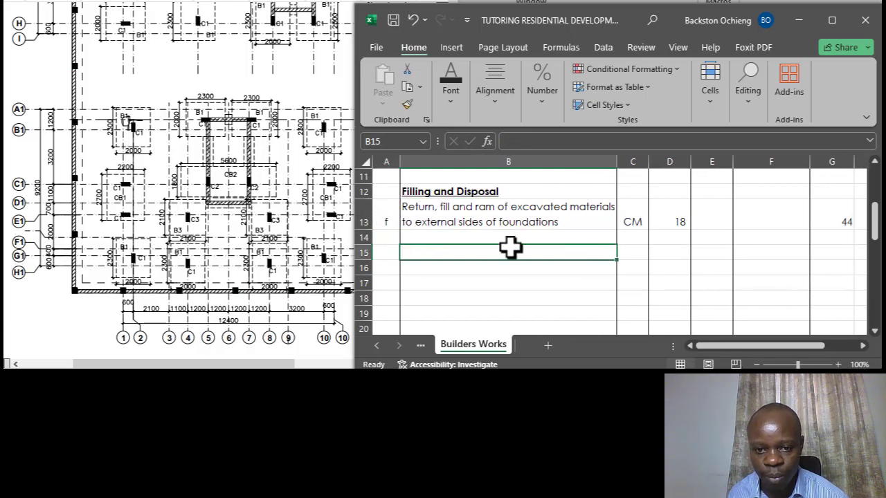
pyautogui.click(489, 220)
pyautogui.click(391, 237)
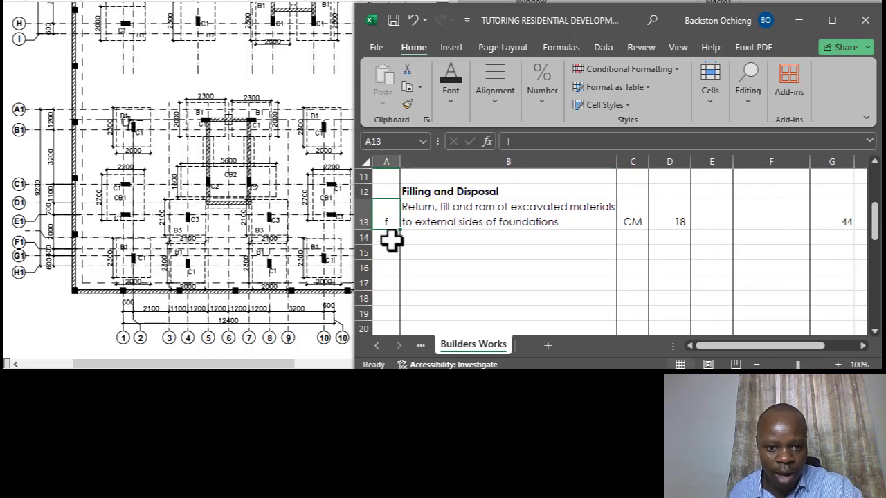
pyautogui.write('g')
pyautogui.click(426, 218)
pyautogui.click(443, 240)
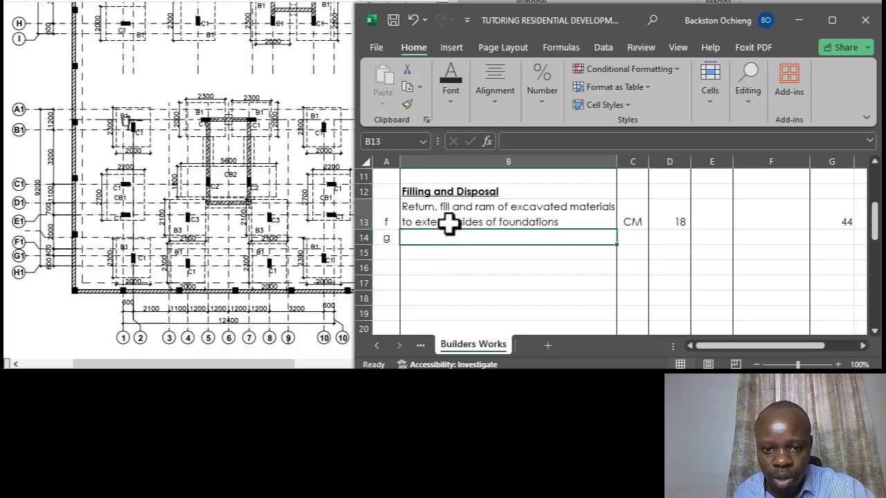
# Enter the item description "Imported marrum filling" in B14, beside item letter g.
pyautogui.click(451, 223)
pyautogui.click(455, 237)
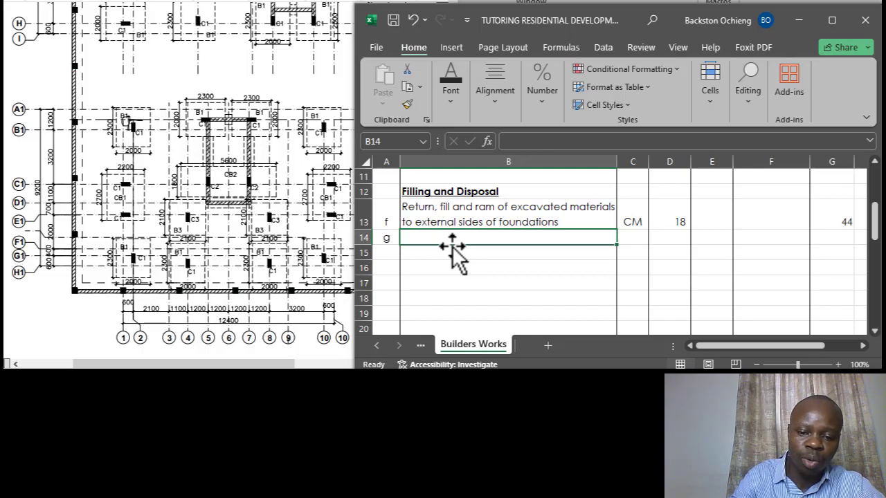
pyautogui.write('Im')
pyautogui.press('BackSpace')
pyautogui.press('BackSpace')
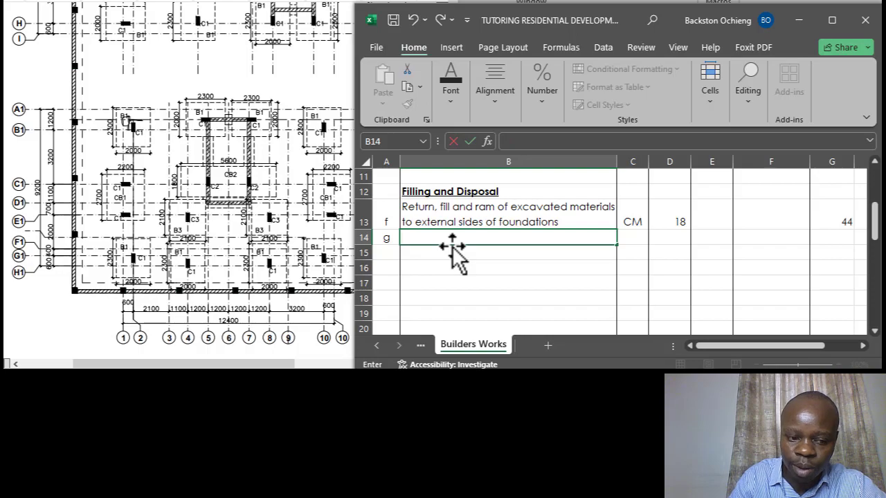
pyautogui.write('Imported')
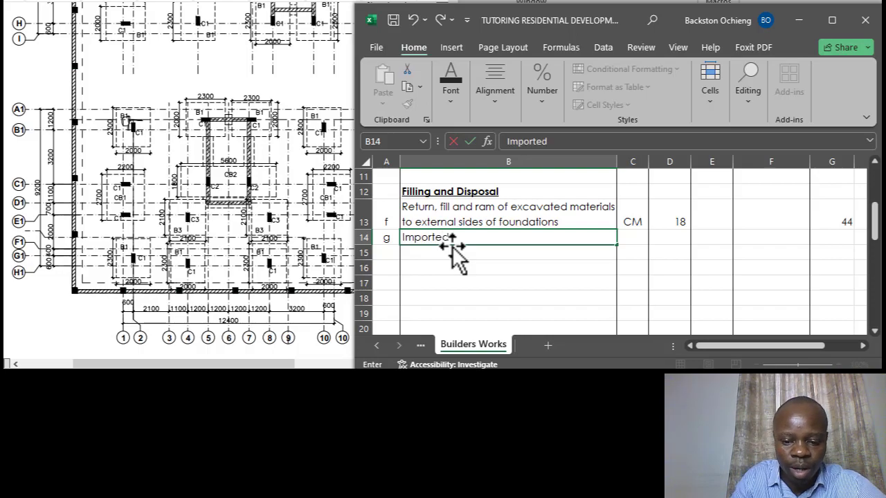
pyautogui.write(' marrum')
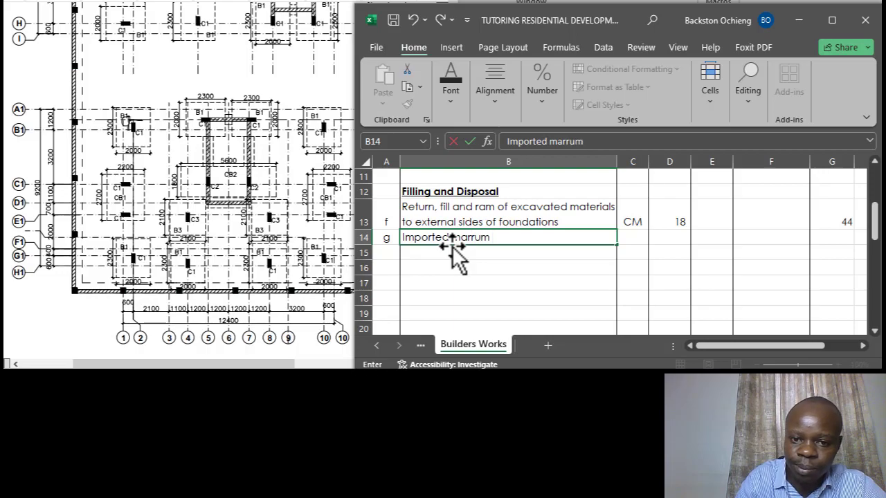
pyautogui.write(' backfill')
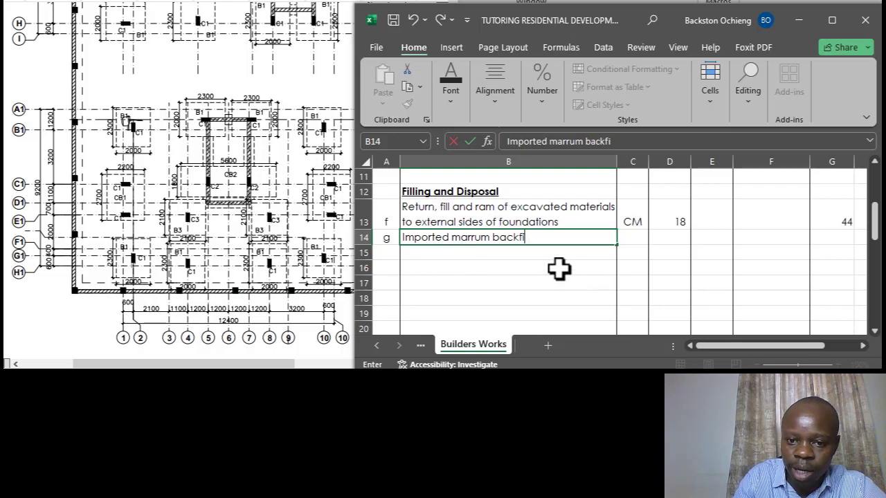
pyautogui.press('BackSpace')
pyautogui.press('BackSpace')
pyautogui.press('BackSpace')
pyautogui.press('BackSpace')
pyautogui.press('BackSpace')
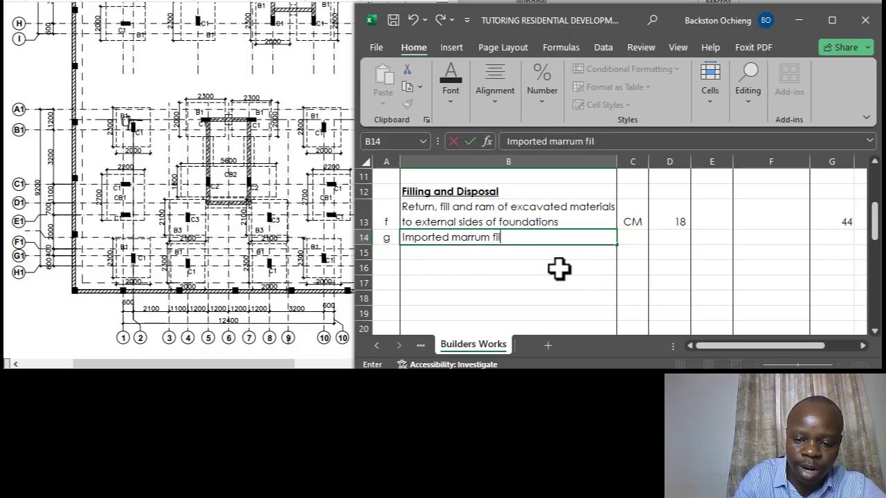
pyautogui.click(522, 268)
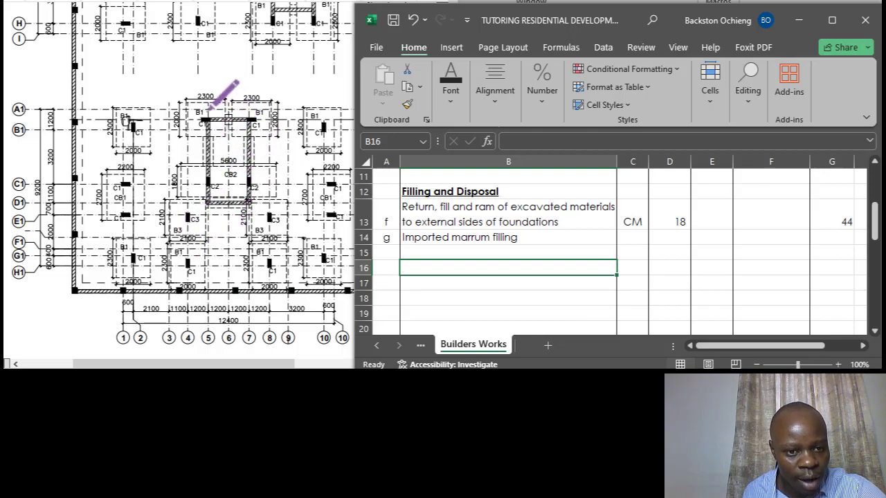
# Examine the foundation plan and compare the return, fill and ram item in B13 with the imported marrum filling item in B14.
pyautogui.click(209, 135)
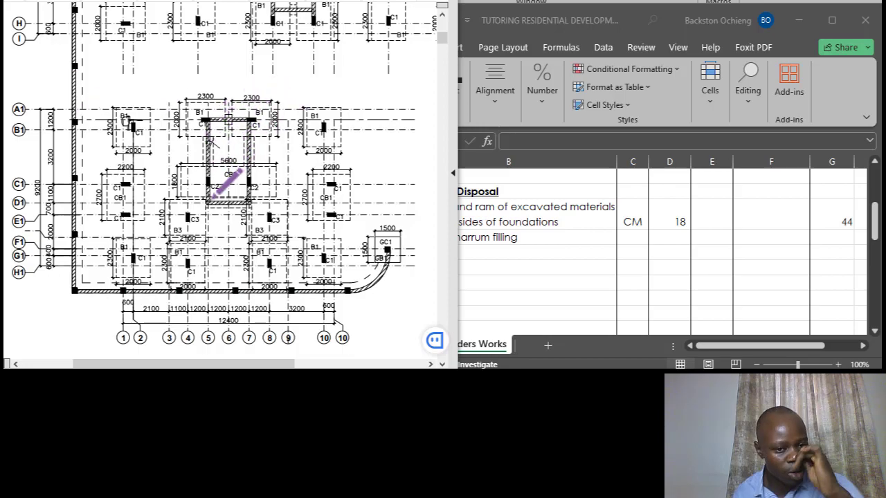
pyautogui.click(495, 238)
pyautogui.click(495, 238)
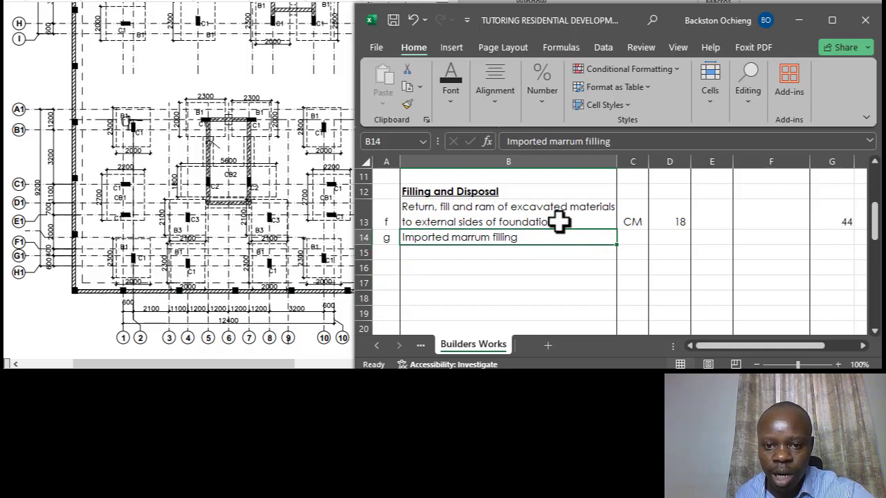
pyautogui.click(533, 214)
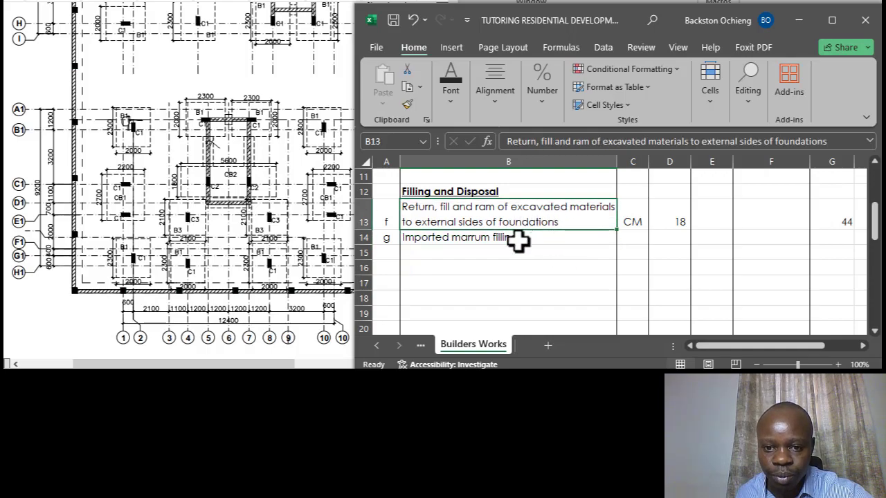
pyautogui.click(518, 239)
pyautogui.click(481, 214)
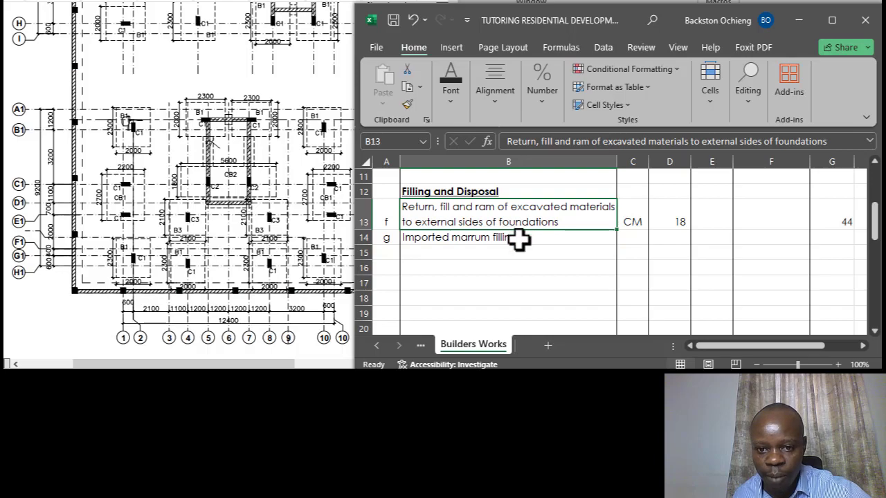
pyautogui.click(518, 237)
pyautogui.moveTo(735, 351); pyautogui.dragTo(759, 343)
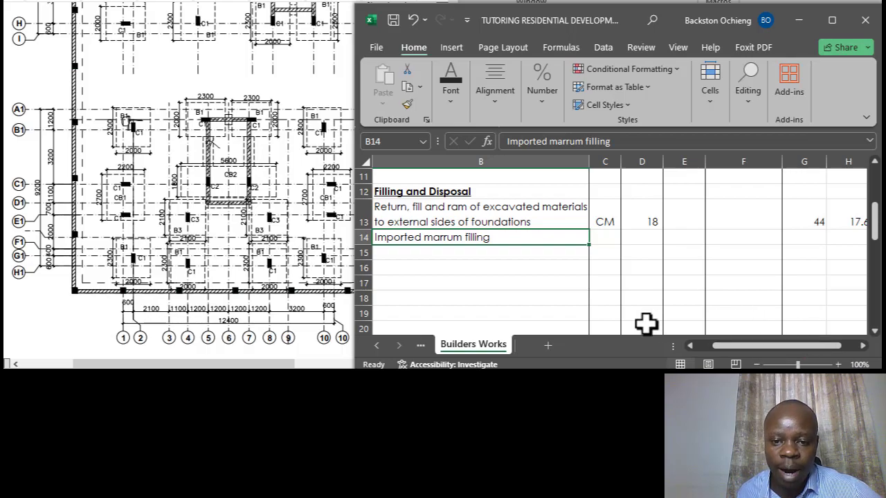
pyautogui.click(520, 218)
pyautogui.click(493, 239)
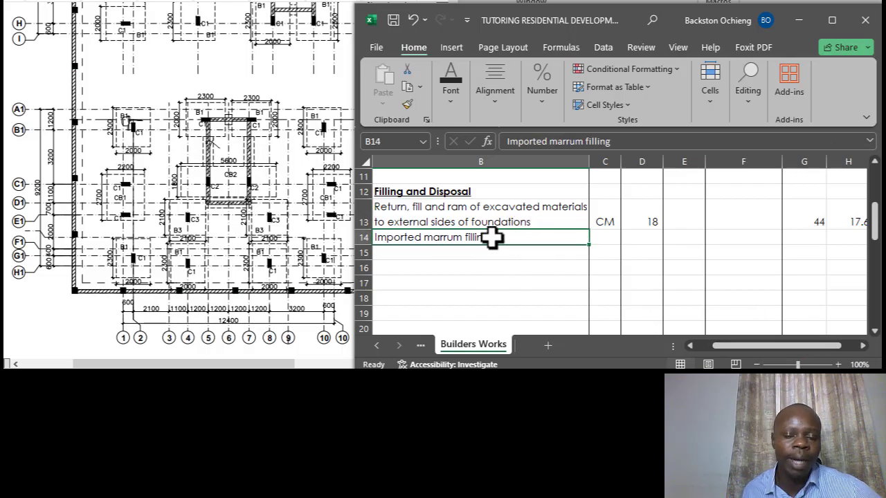
pyautogui.click(515, 223)
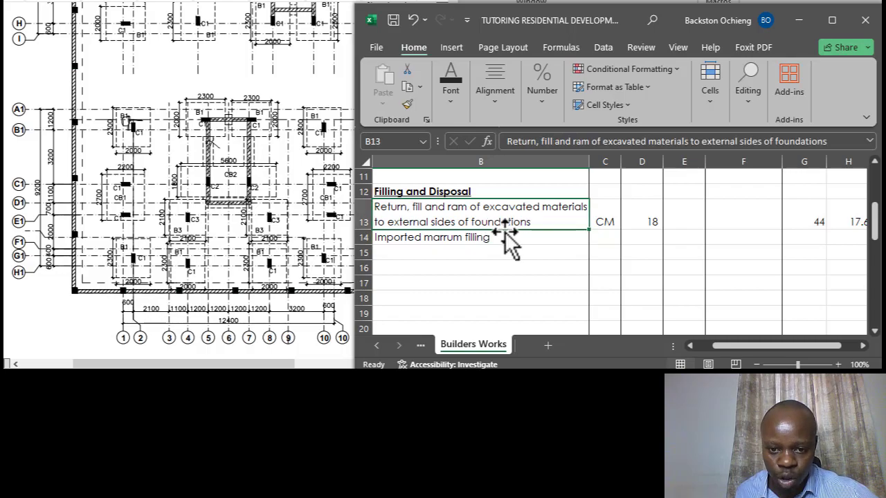
pyautogui.click(509, 237)
pyautogui.click(591, 237)
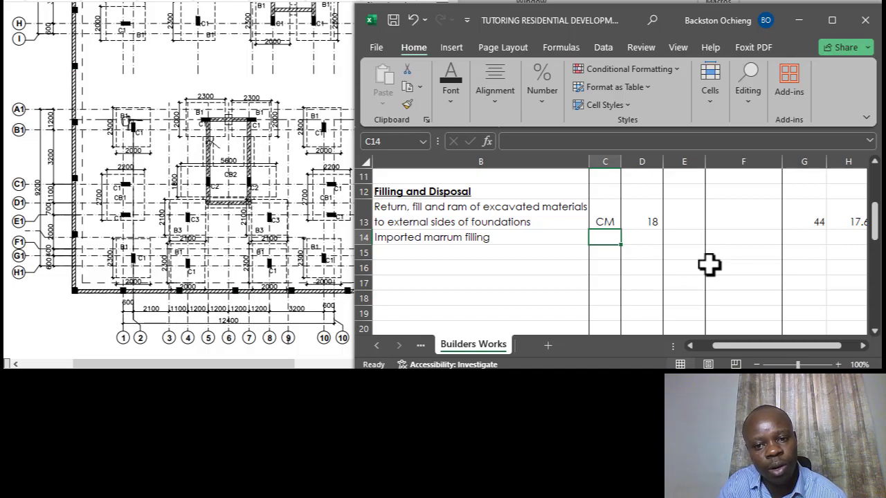
pyautogui.click(476, 222)
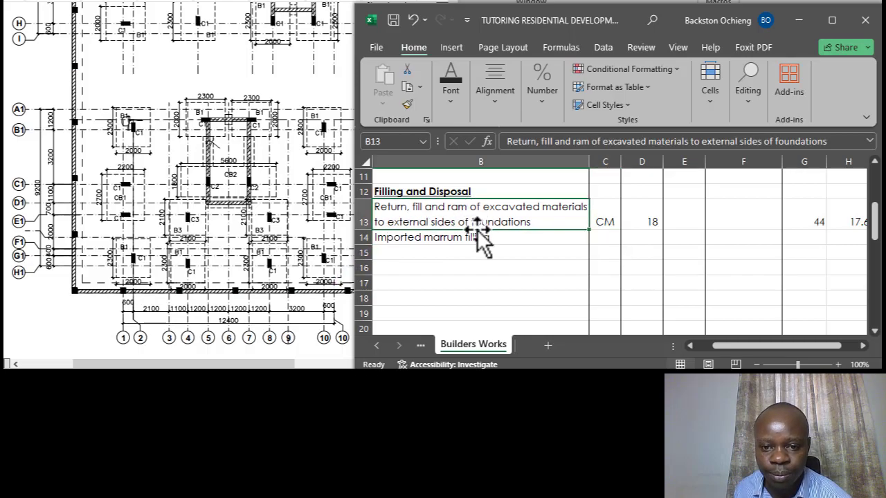
pyautogui.click(481, 239)
pyautogui.click(609, 240)
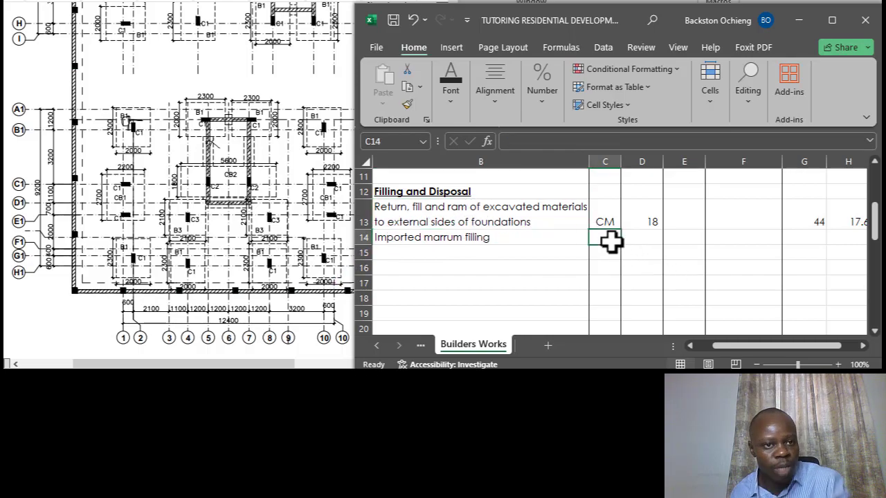
pyautogui.click(561, 208)
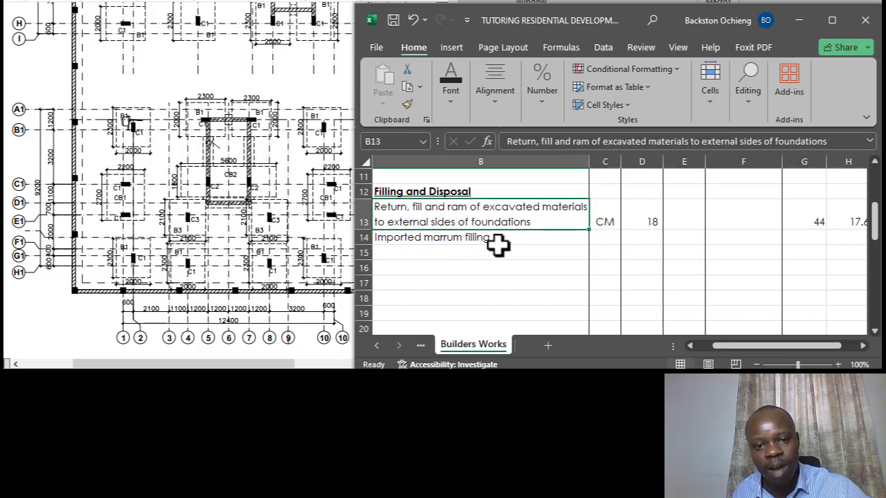
pyautogui.click(496, 244)
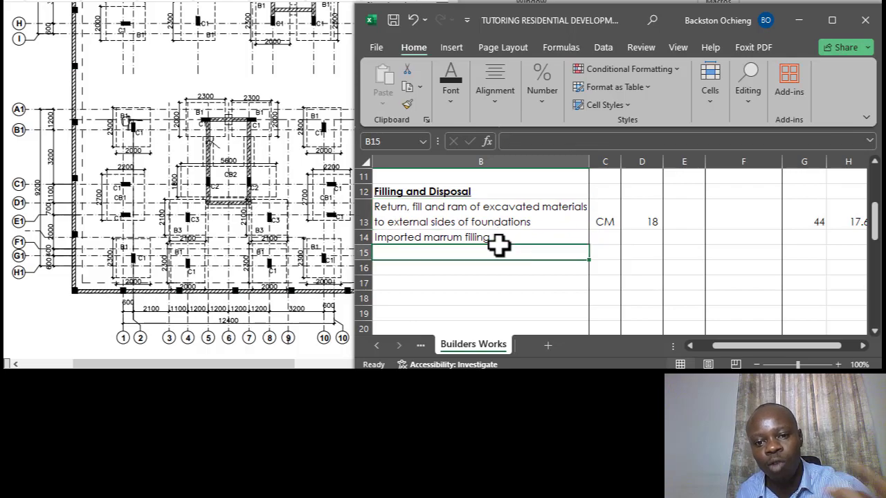
# Calculate the marrum filling volume in G14 with the formula =G9*H9*1.2.
pyautogui.click(739, 242)
pyautogui.click(819, 225)
pyautogui.click(816, 239)
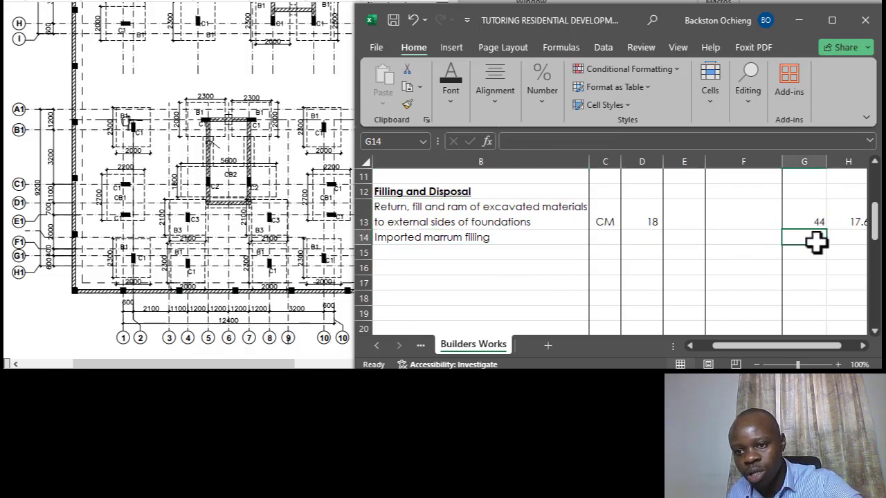
pyautogui.write('=')
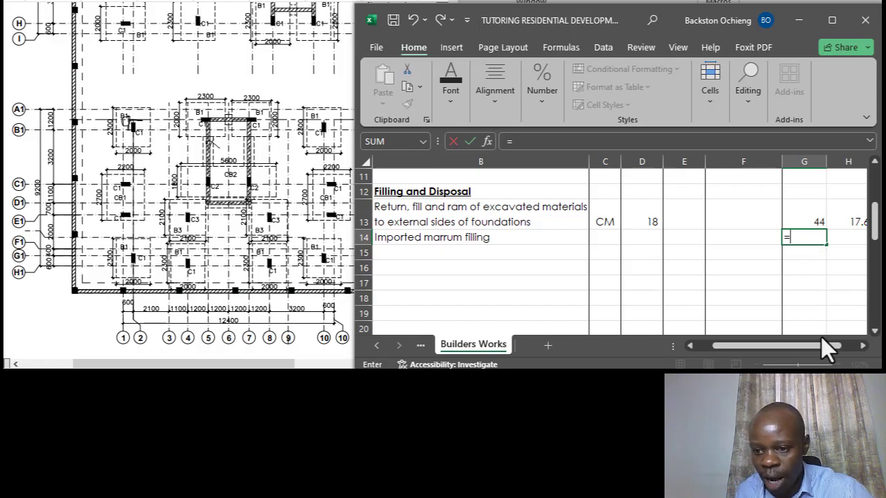
pyautogui.moveTo(821, 339)
pyautogui.mouseDown()
pyautogui.moveTo(811, 343)
pyautogui.moveTo(832, 344)
pyautogui.mouseUp()
pyautogui.scroll(3, 713, 304)
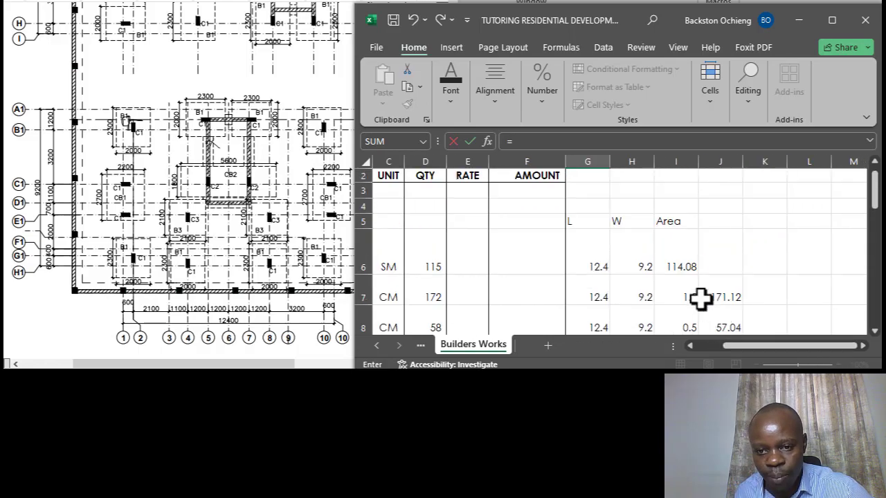
pyautogui.scroll(-2, 643, 256)
pyautogui.click(598, 212)
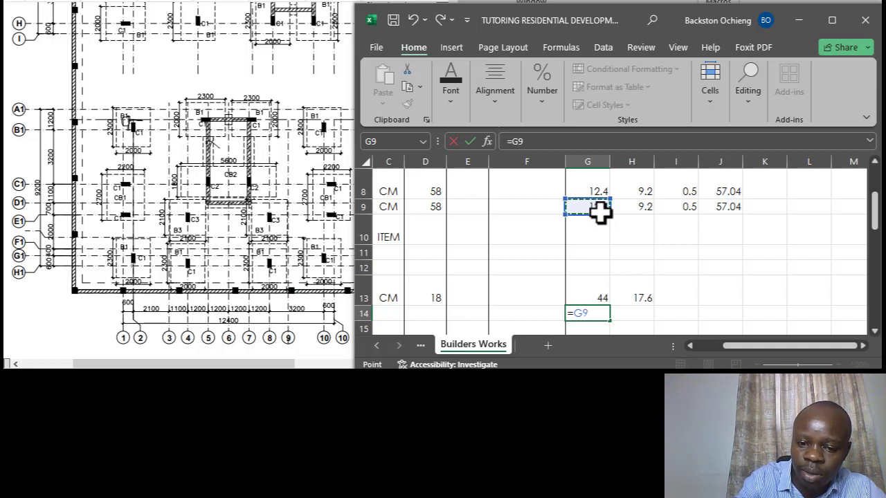
pyautogui.write('*')
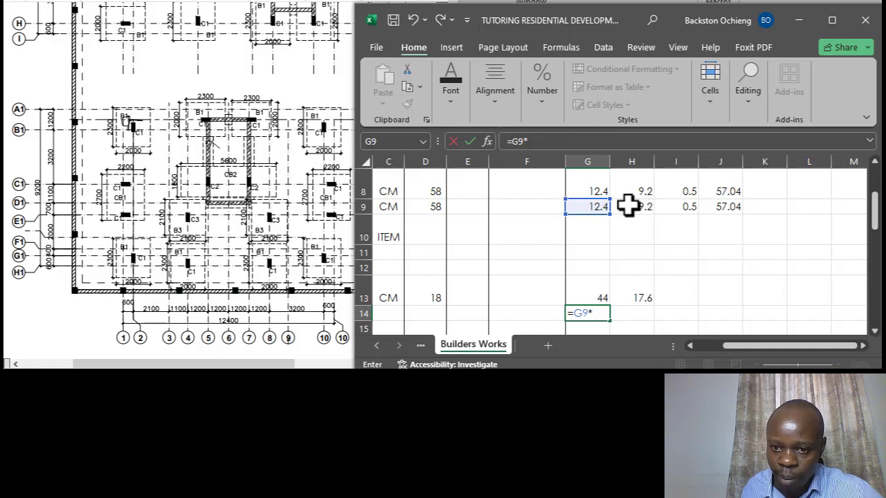
pyautogui.click(629, 206)
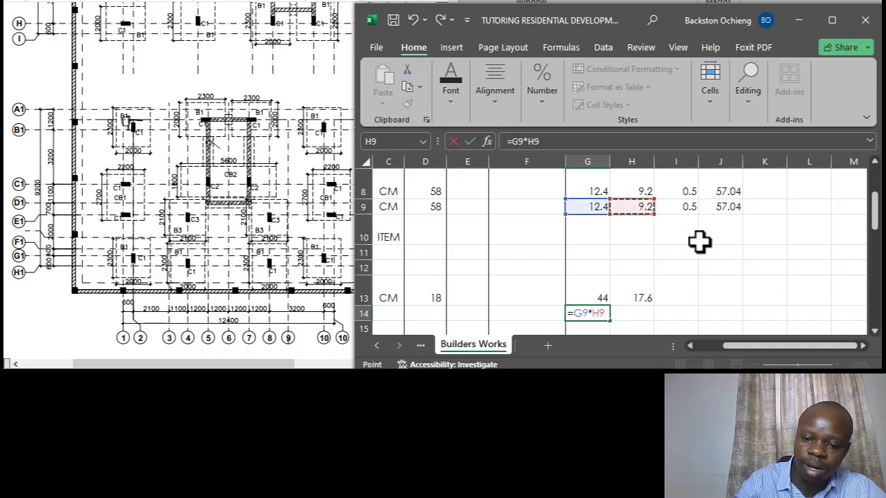
pyautogui.write('*')
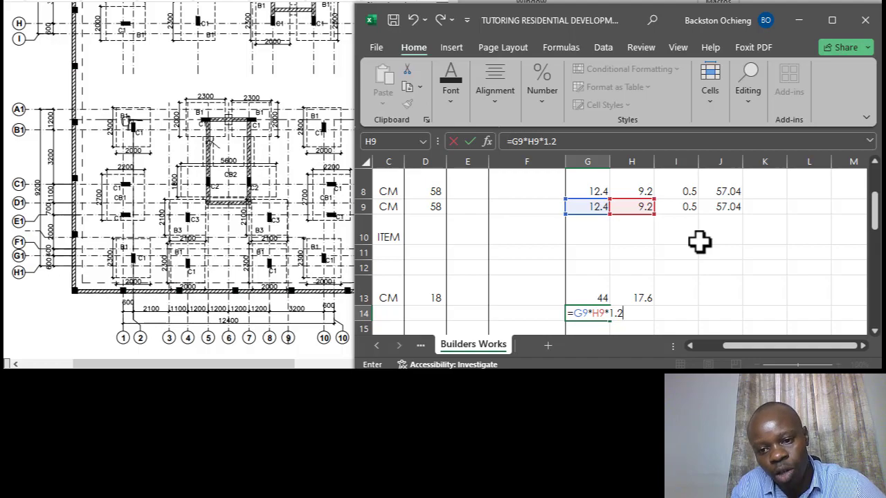
pyautogui.press('Return')
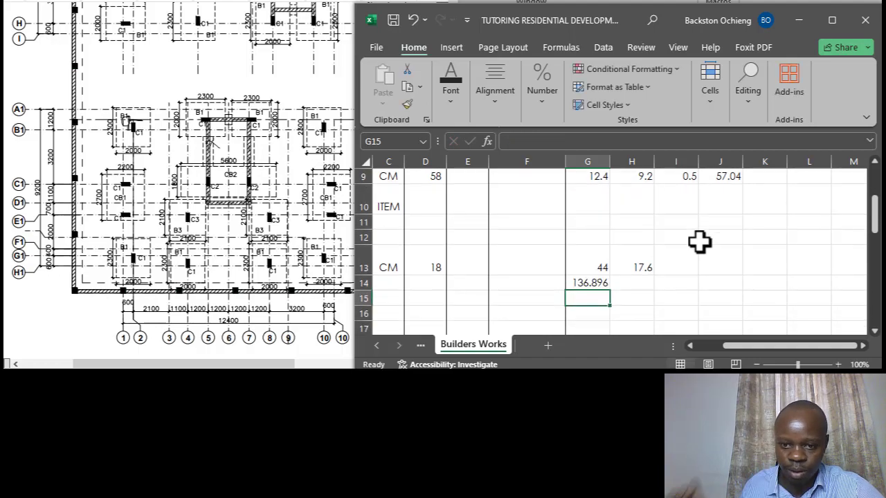
# Enter the unit CM in C14 and the quantity 137 in D14 for the imported marrum filling.
pyautogui.hscroll(-3, 746, 344)
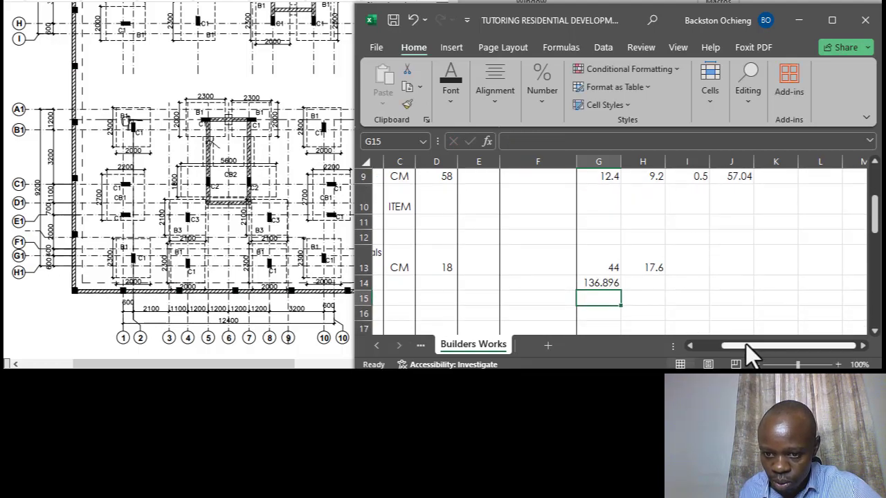
pyautogui.click(802, 282)
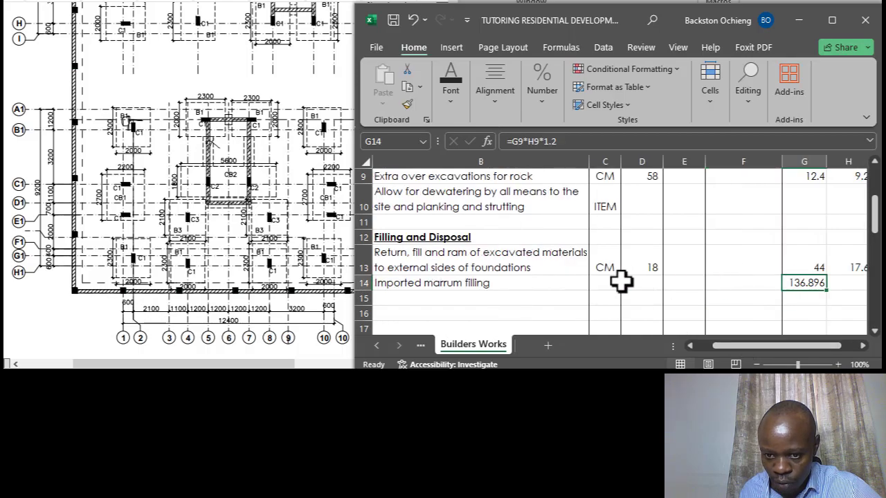
pyautogui.click(609, 283)
pyautogui.write('CM')
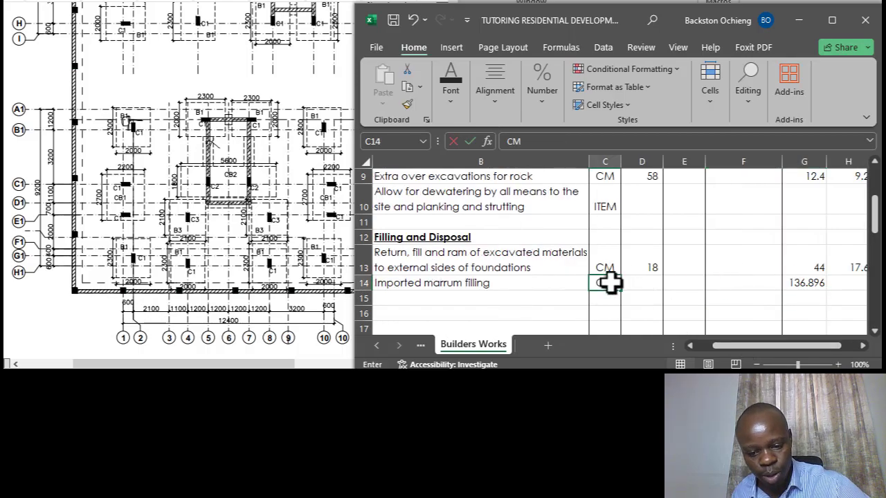
pyautogui.click(649, 282)
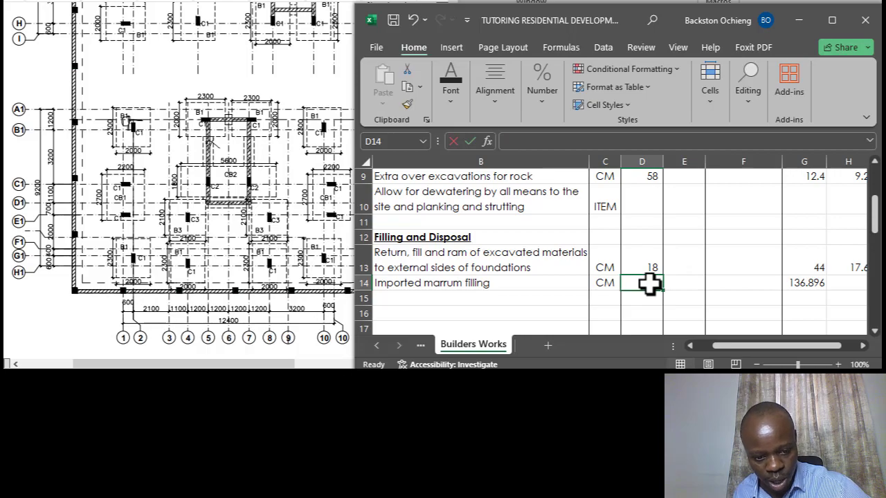
pyautogui.write('137')
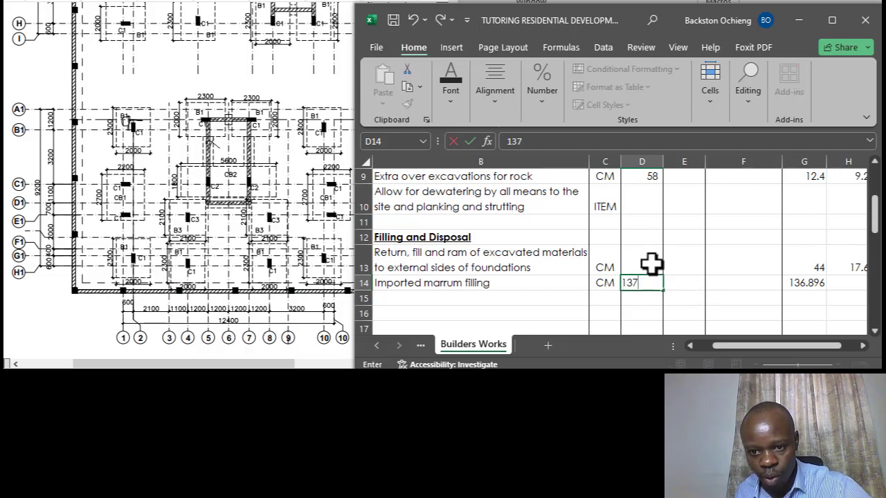
pyautogui.click(605, 237)
# Review the descriptions, units and quantities of the two Filling and Disposal items in rows 13 and 14.
pyautogui.click(523, 267)
pyautogui.click(506, 282)
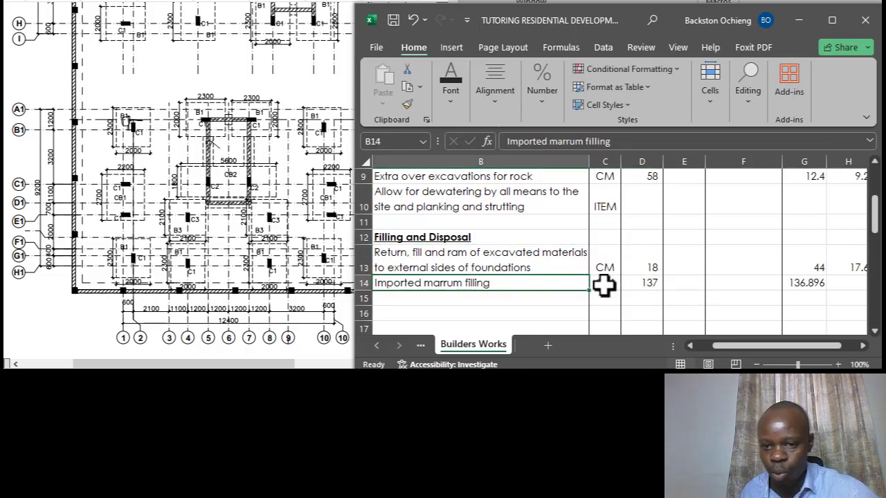
pyautogui.click(615, 285)
pyautogui.click(651, 281)
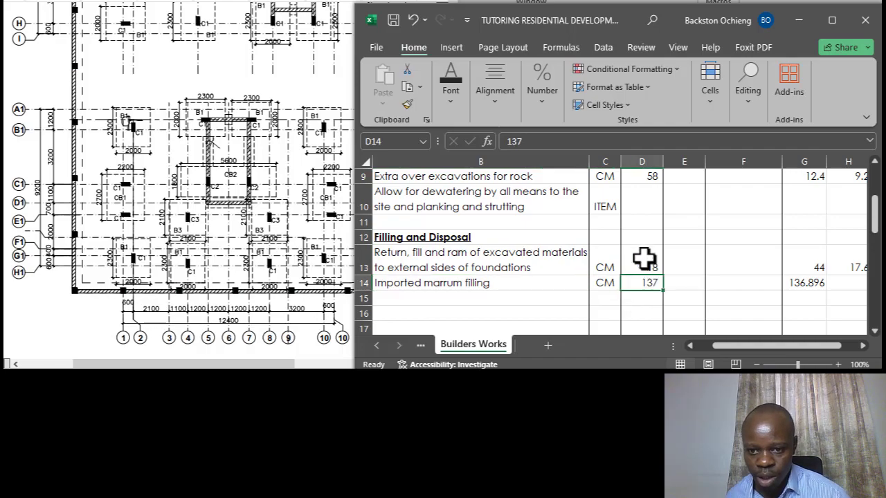
pyautogui.click(644, 259)
pyautogui.click(498, 265)
pyautogui.moveTo(466, 287); pyautogui.dragTo(470, 299)
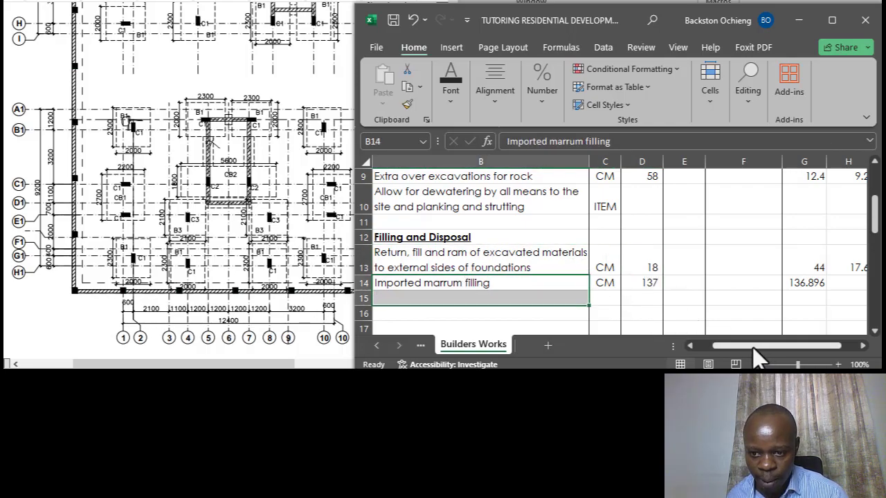
# Label the row below the imported marrum filling as item h in A15.
pyautogui.moveTo(753, 345); pyautogui.dragTo(736, 344)
pyautogui.click(554, 256)
pyautogui.click(483, 293)
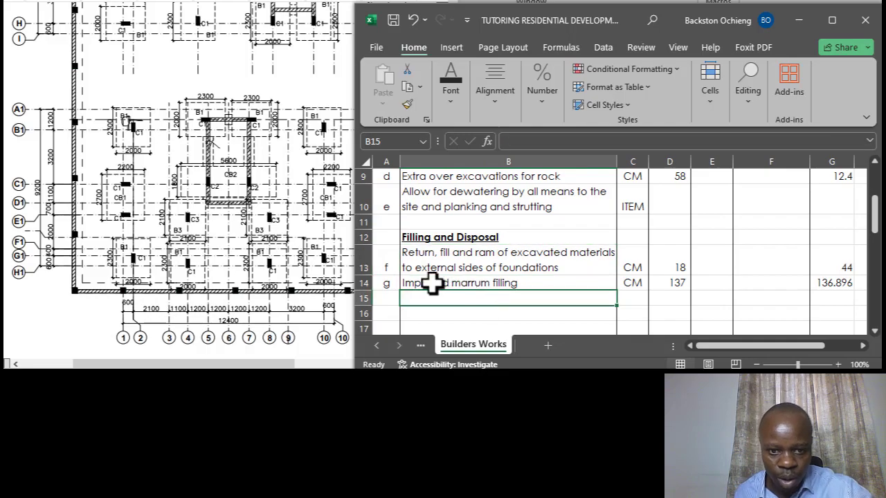
pyautogui.click(390, 293)
pyautogui.write('h')
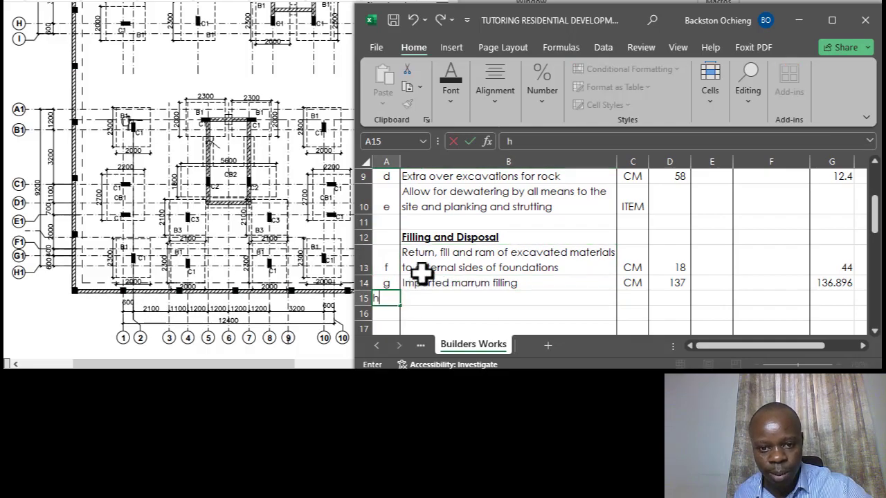
pyautogui.click(413, 267)
# Enter the description "Imported hardcore filling" for item h in B15.
pyautogui.click(427, 298)
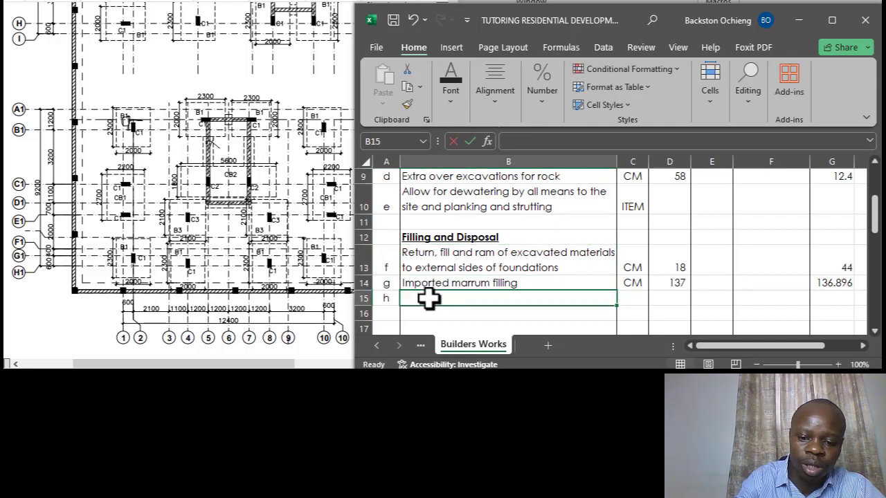
pyautogui.write('Imported ')
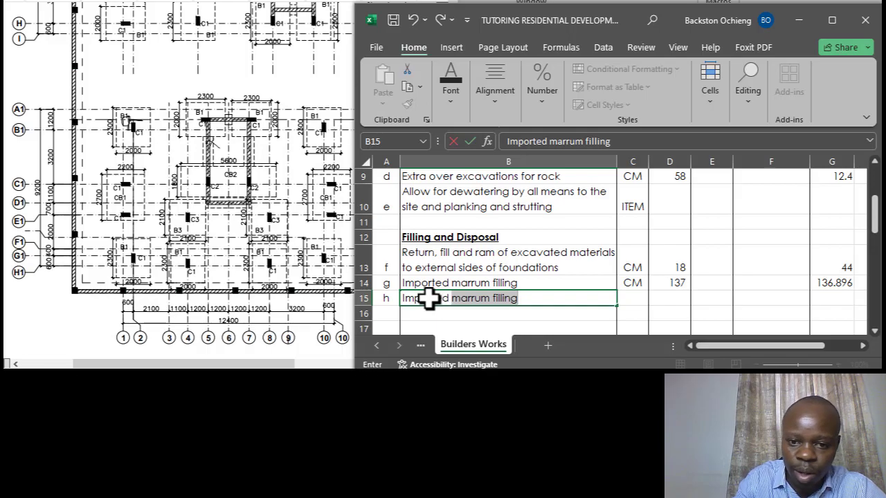
pyautogui.write('hardc')
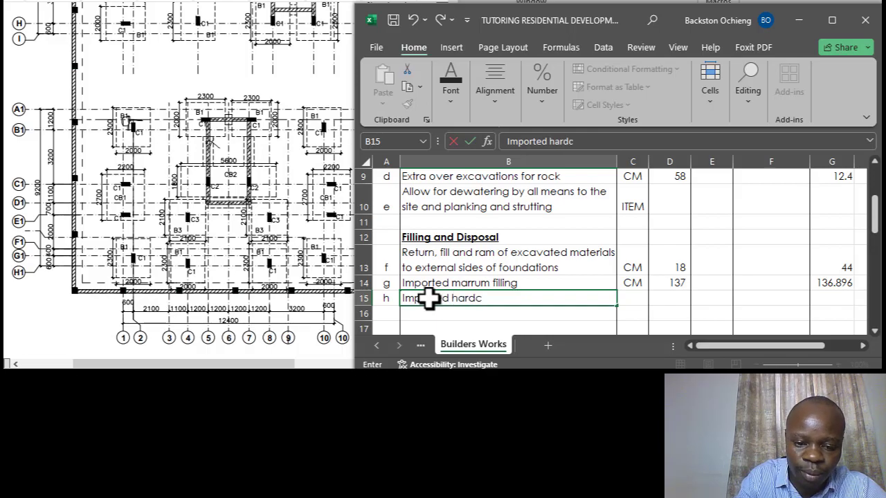
pyautogui.write('ore fil')
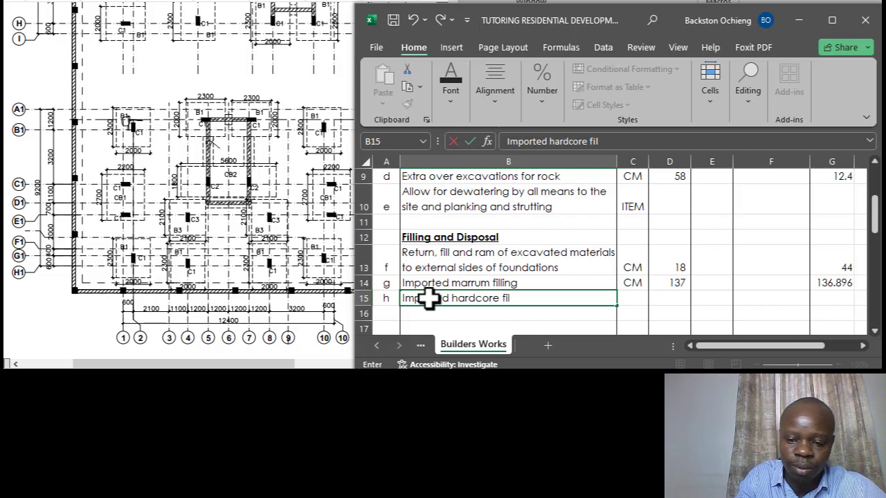
pyautogui.write('ling')
pyautogui.click(553, 239)
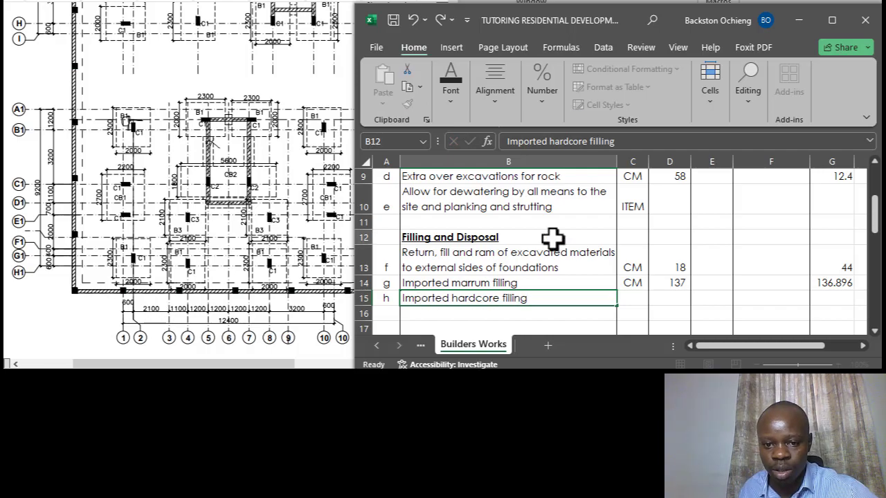
# Check the marrum filling formula in G14, and calculate the hardcore filling volume in G15 with =G9*H9*0.8.
pyautogui.moveTo(749, 345); pyautogui.dragTo(770, 345)
pyautogui.click(589, 280)
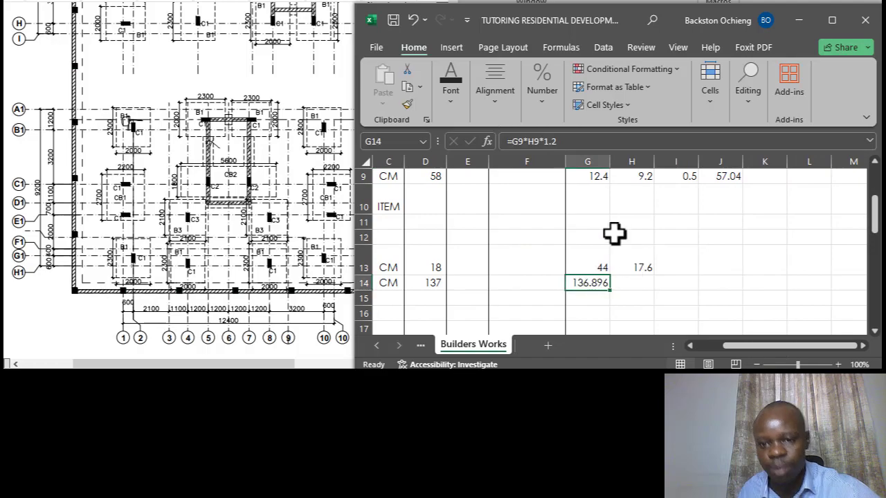
pyautogui.click(574, 141)
pyautogui.click(531, 265)
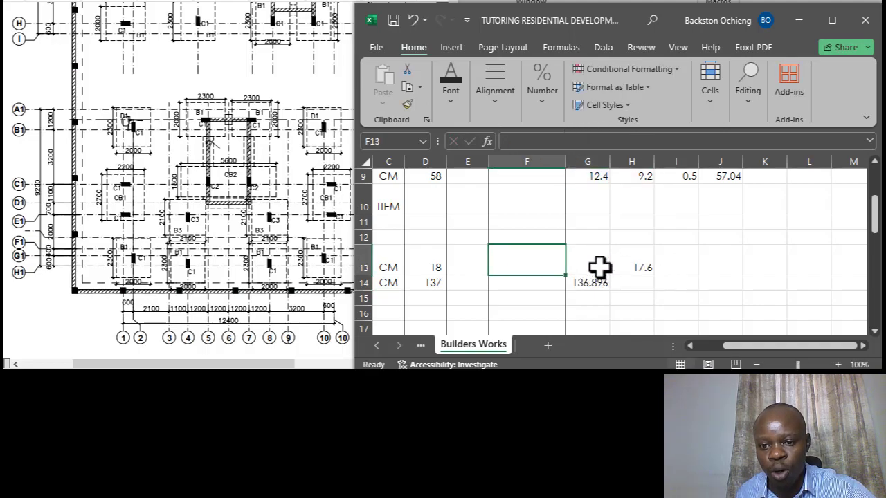
pyautogui.click(600, 267)
pyautogui.click(599, 282)
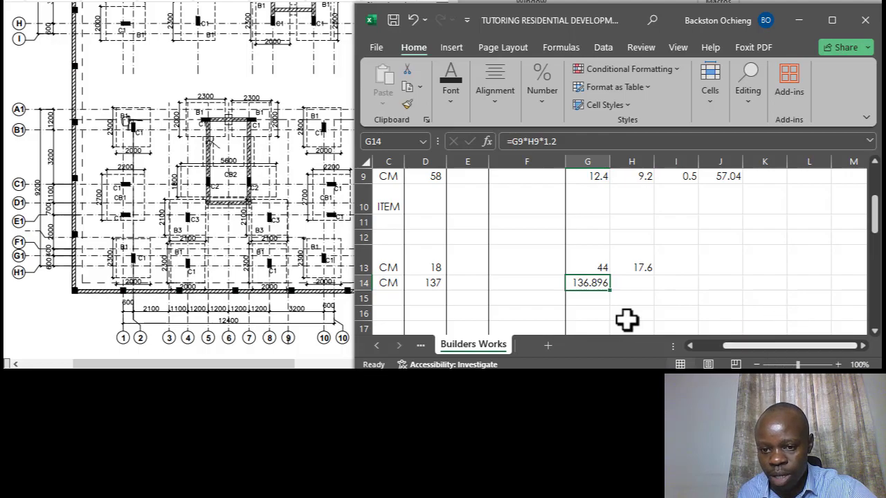
pyautogui.click(590, 298)
pyautogui.write('=')
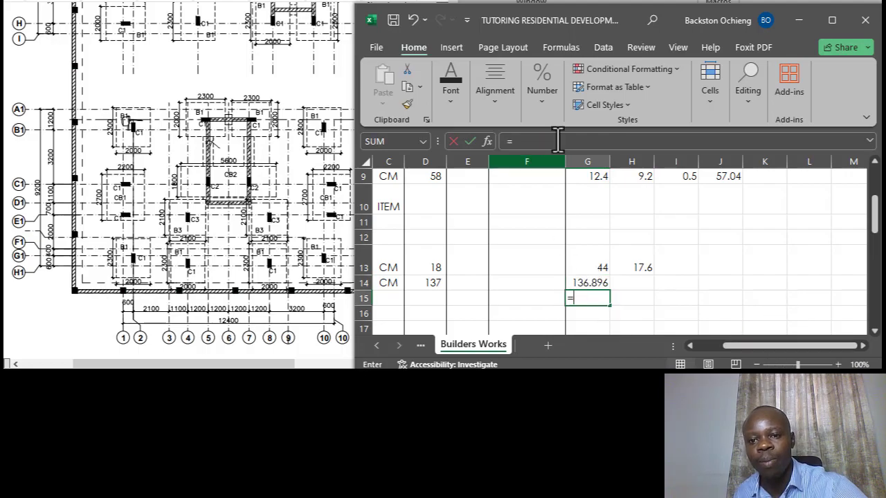
pyautogui.click(592, 177)
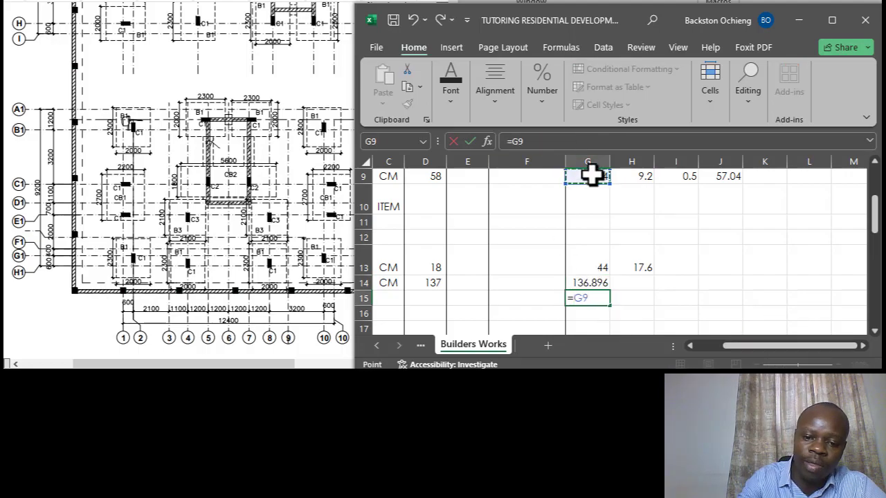
pyautogui.write('*')
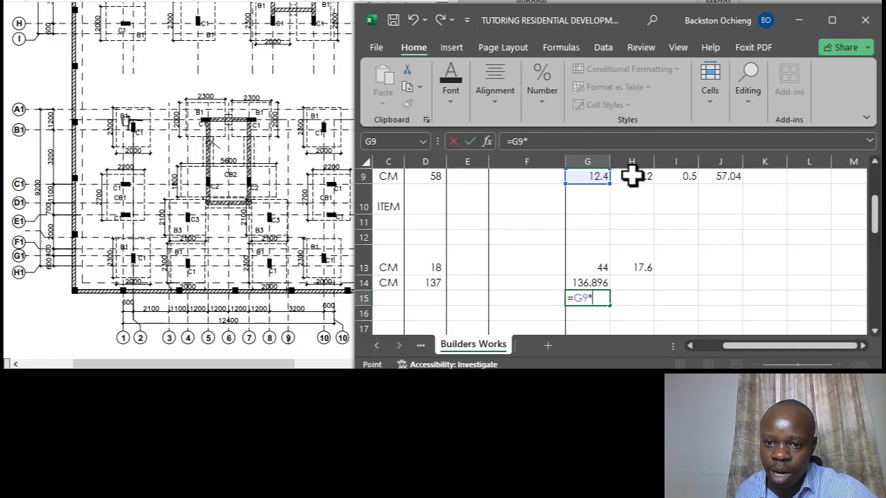
pyautogui.click(631, 177)
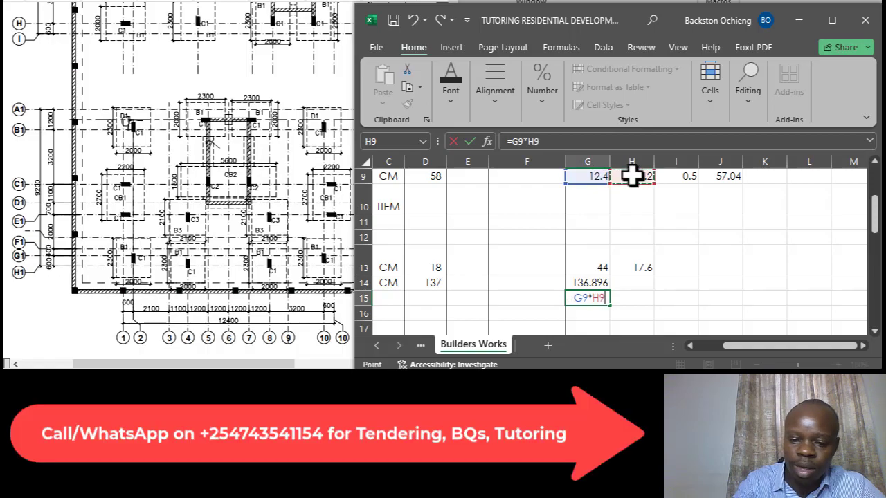
pyautogui.write('*0.')
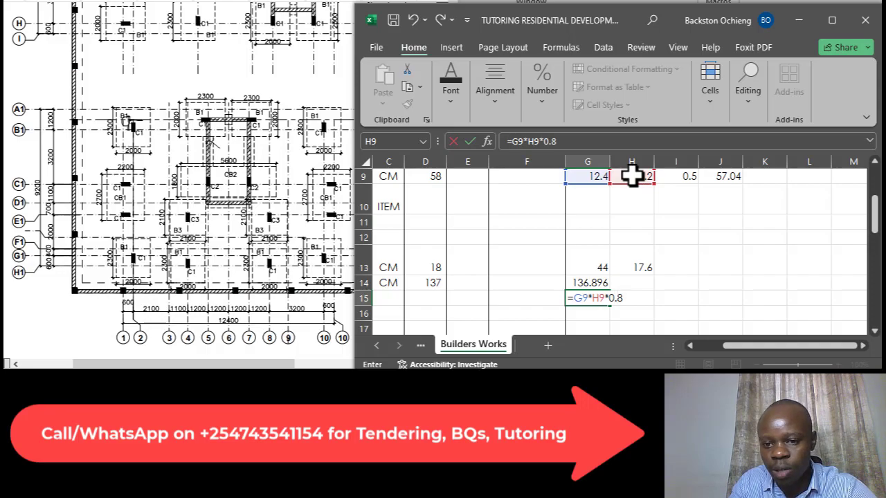
pyautogui.write('8')
pyautogui.press('Return')
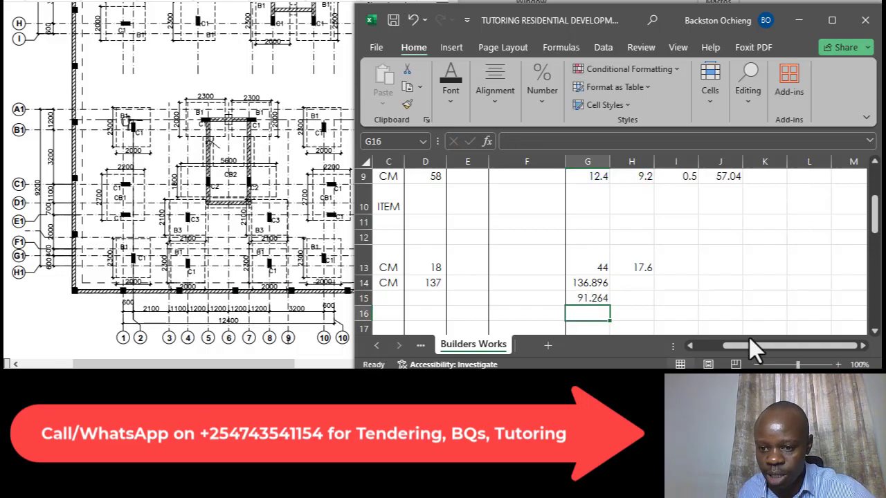
# Enter the unit CM in C15 and the quantity 92 in D15 for the imported hardcore filling.
pyautogui.moveTo(755, 348); pyautogui.dragTo(740, 349)
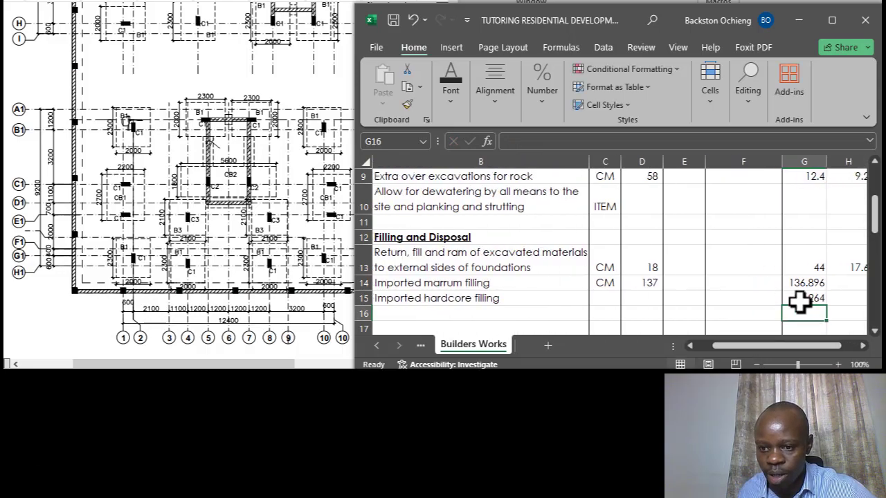
pyautogui.click(799, 299)
pyautogui.click(507, 297)
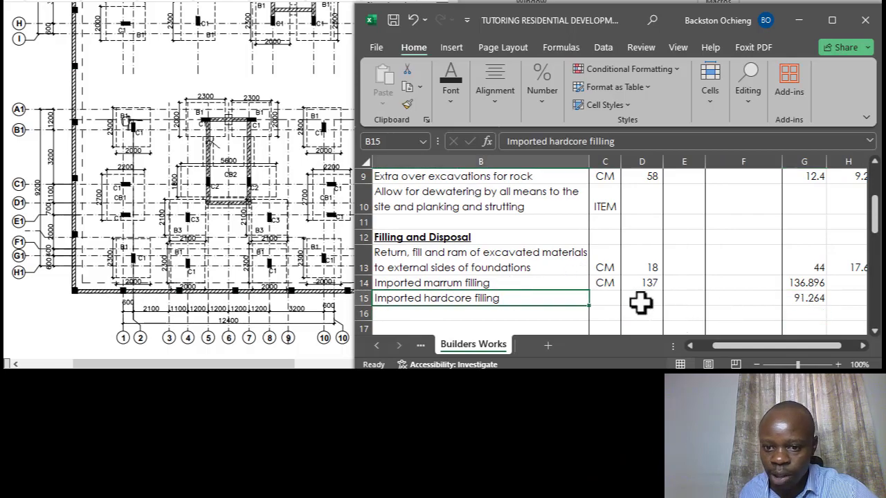
pyautogui.click(609, 293)
pyautogui.write('CM')
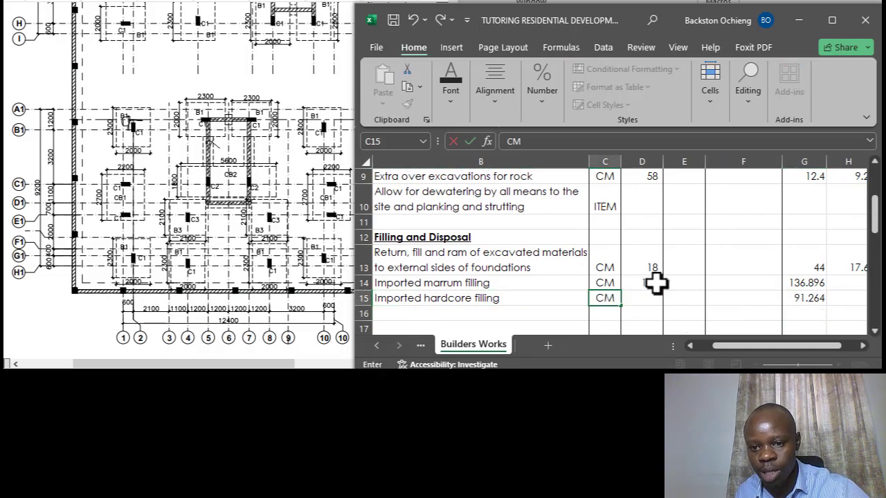
pyautogui.click(651, 296)
pyautogui.write('92')
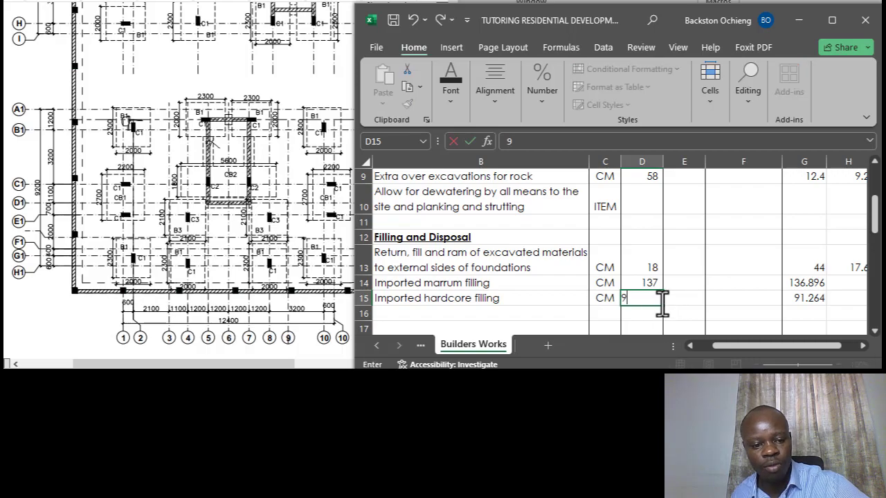
pyautogui.click(601, 267)
# Review the descriptions, units and quantities of the backfill, marrum and hardcore items in rows 13 to 15.
pyautogui.moveTo(759, 358); pyautogui.dragTo(733, 355)
pyautogui.click(538, 281)
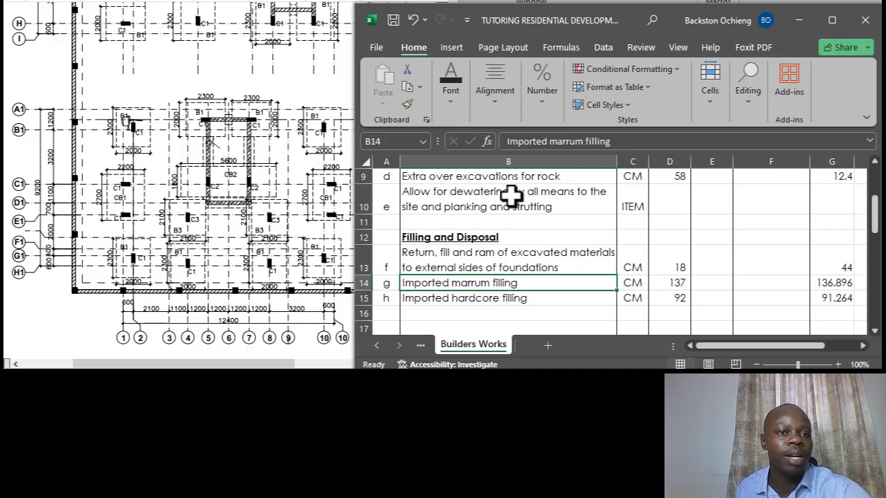
pyautogui.click(538, 220)
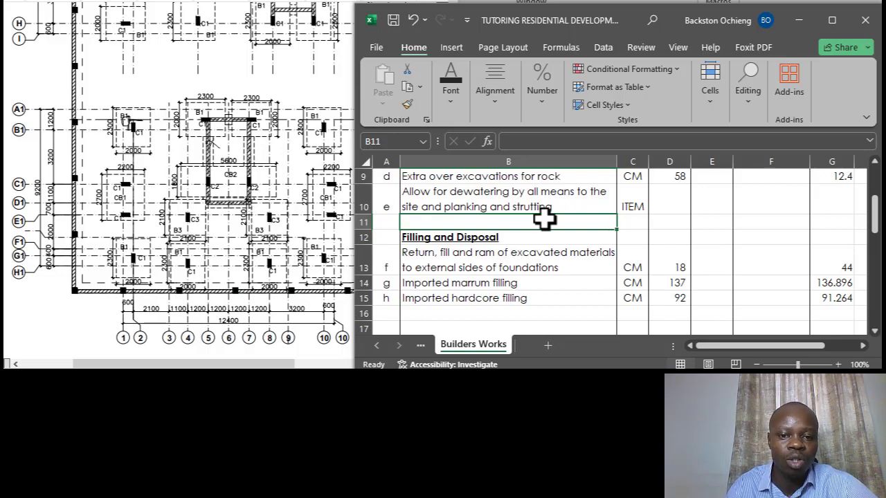
pyautogui.click(561, 257)
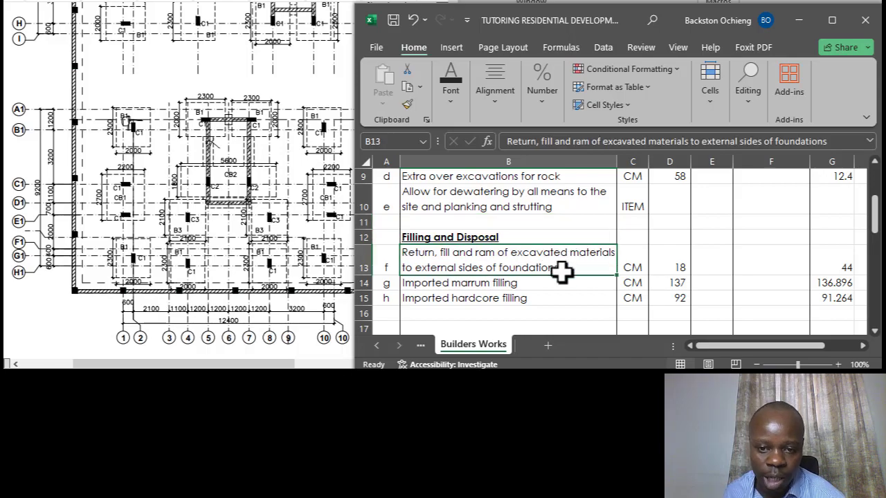
pyautogui.click(557, 285)
pyautogui.click(550, 295)
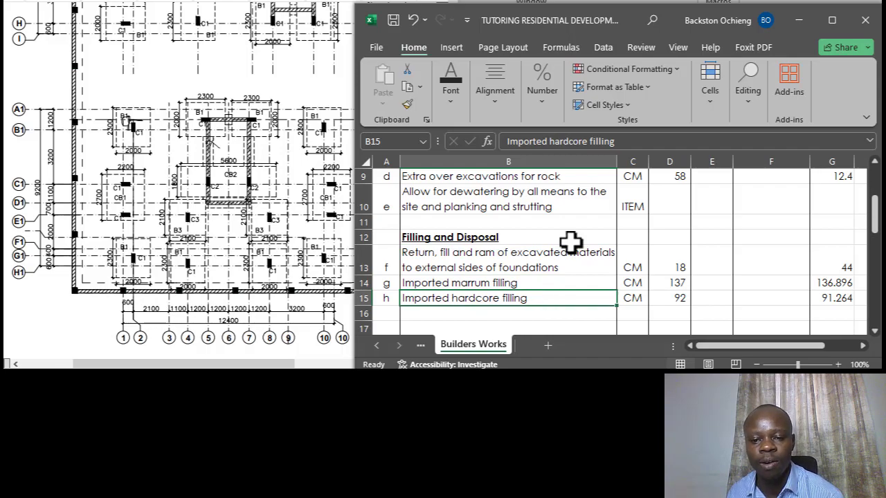
pyautogui.click(515, 284)
pyautogui.click(633, 282)
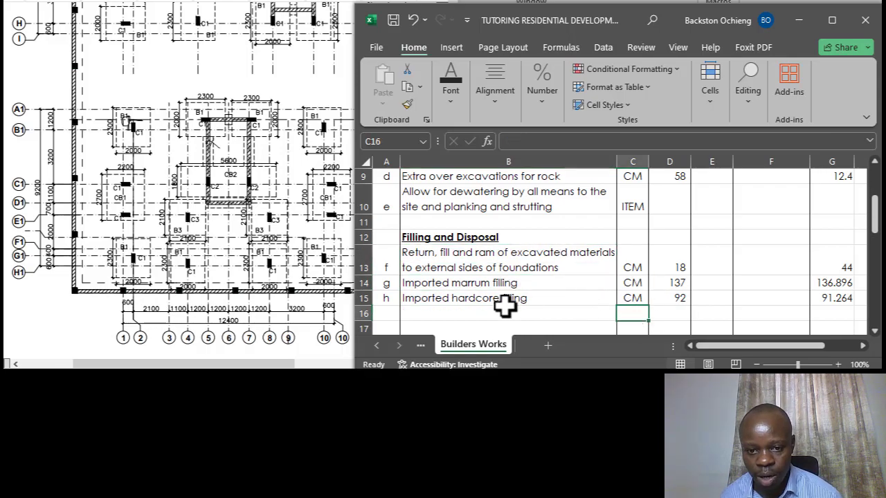
pyautogui.click(507, 311)
pyautogui.click(513, 290)
pyautogui.click(519, 301)
pyautogui.click(637, 300)
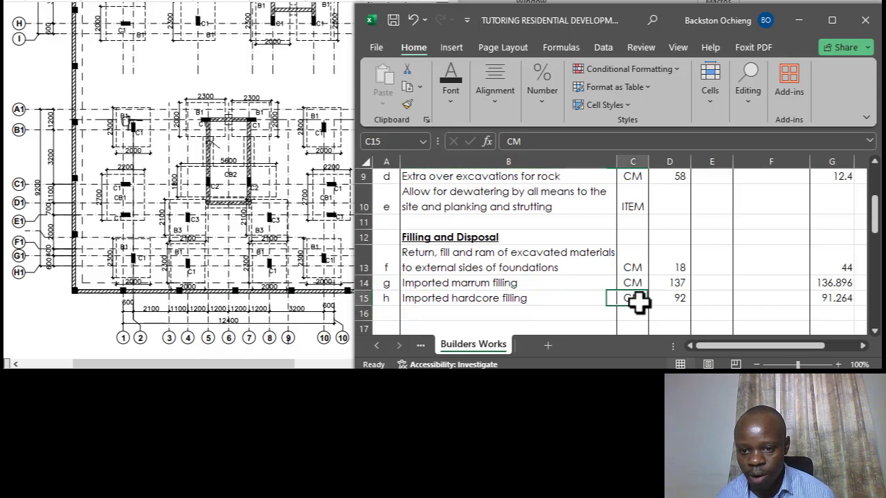
pyautogui.click(662, 302)
pyautogui.click(497, 263)
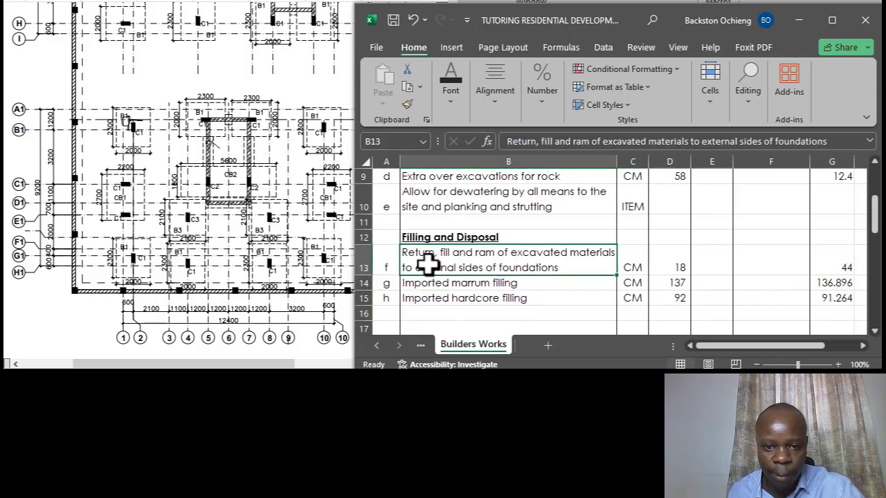
pyautogui.click(434, 281)
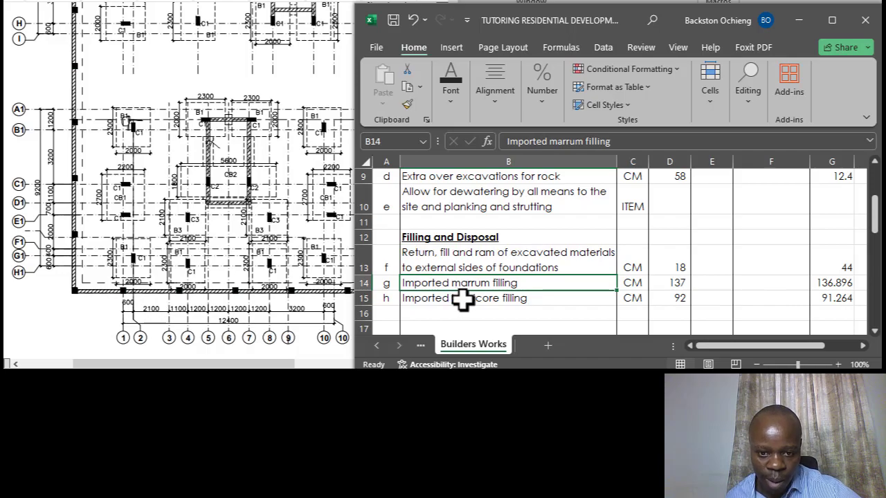
pyautogui.click(461, 299)
pyautogui.click(498, 281)
pyautogui.click(489, 299)
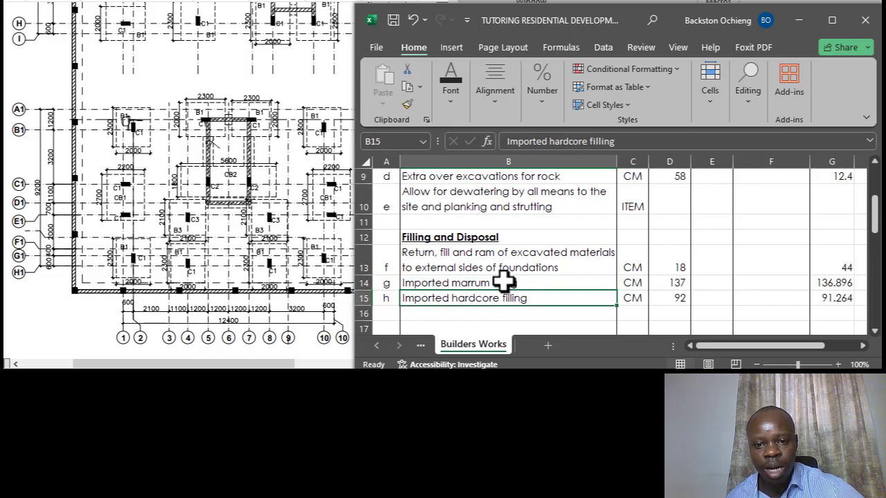
# Re-enter the item letter h in A15 and label row 16 as item i in A16.
pyautogui.scroll(-1, 503, 280)
pyautogui.click(524, 223)
pyautogui.click(514, 251)
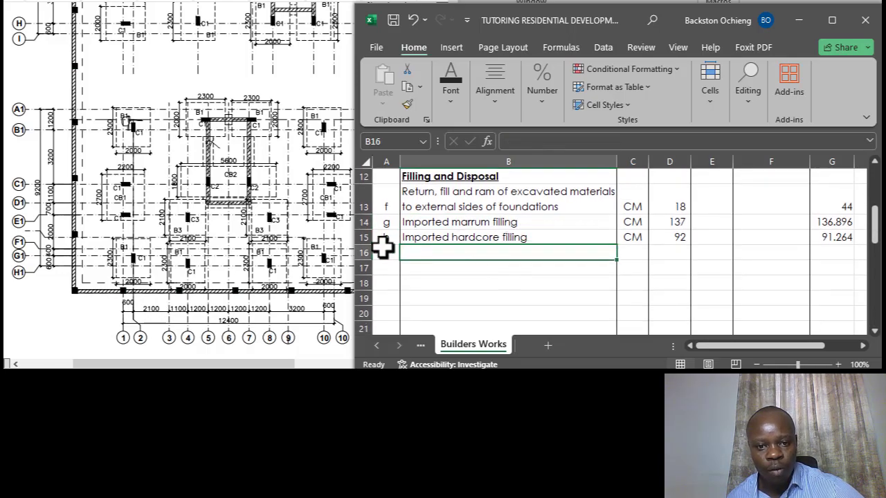
pyautogui.click(385, 237)
pyautogui.write('h')
pyautogui.press('Return')
pyautogui.write('i')
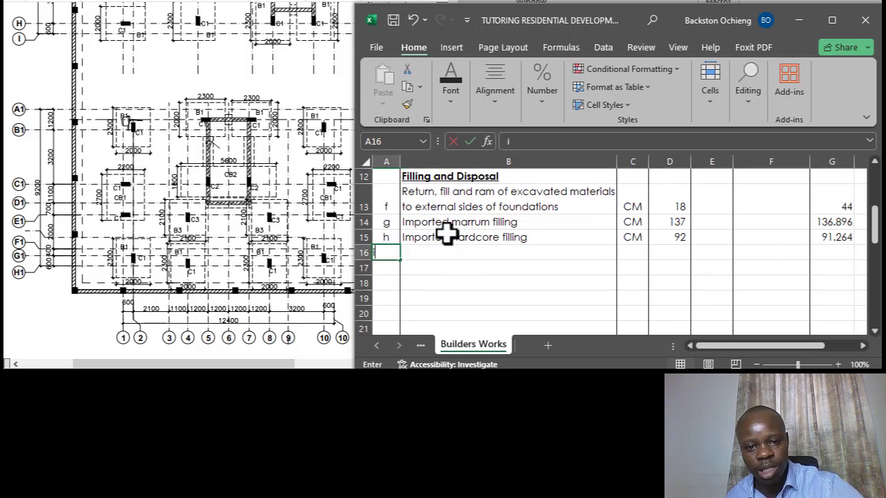
pyautogui.click(447, 235)
# Enter the description "Stone dust to hardcore surfaces" for item i in B16.
pyautogui.click(435, 254)
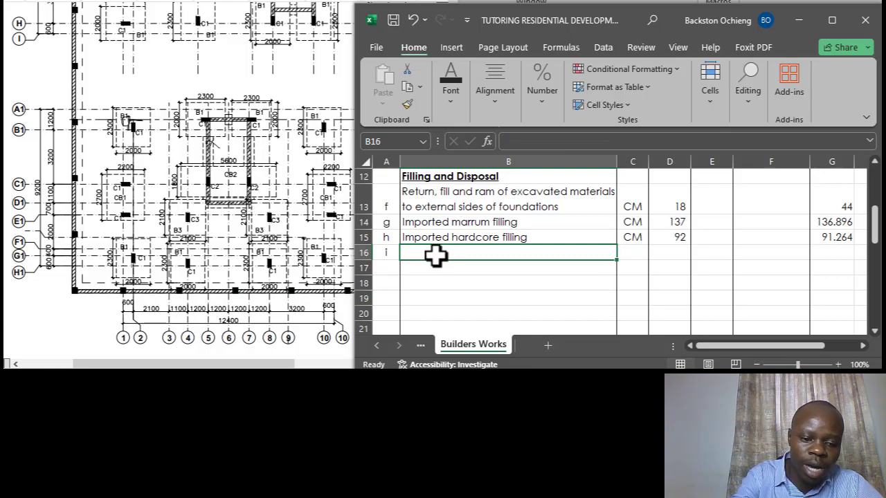
pyautogui.write('Stone')
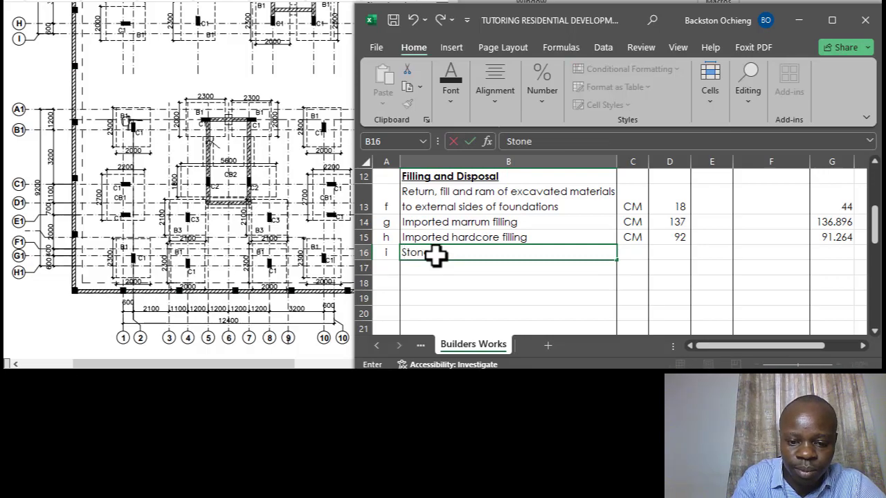
pyautogui.write(' dust')
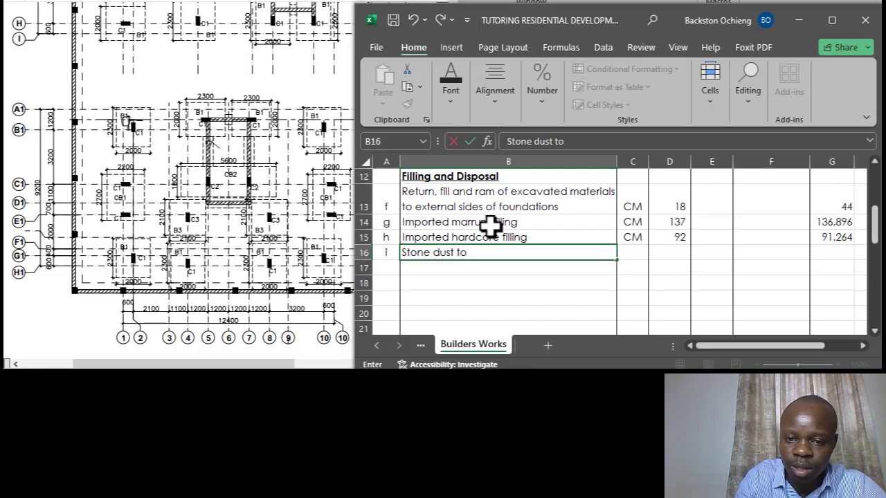
pyautogui.write('to hardc')
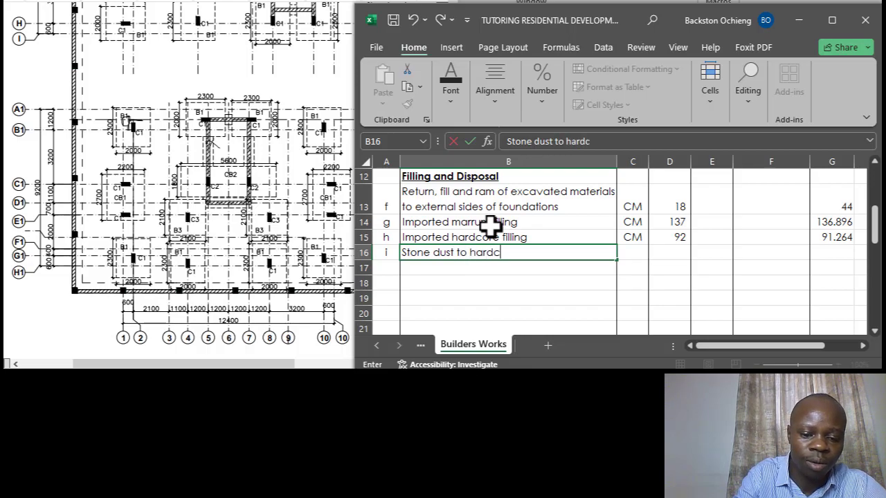
pyautogui.write('ore su')
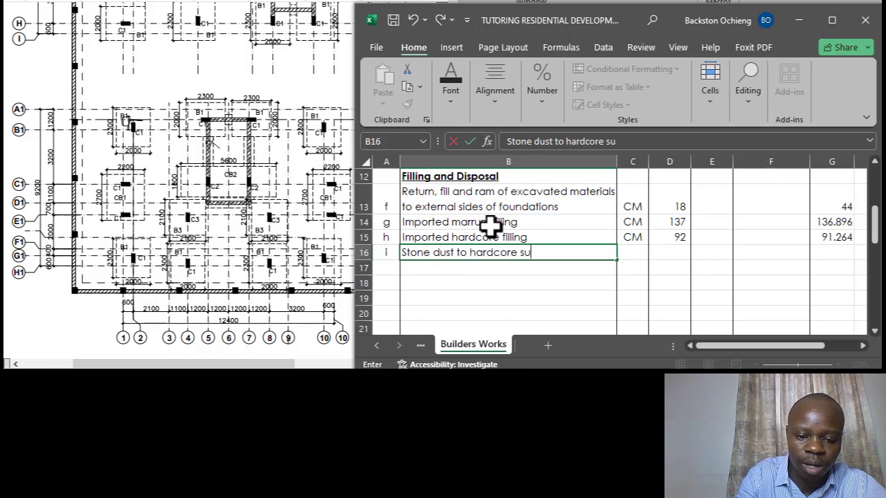
pyautogui.write('rfaces')
pyautogui.press('Return')
# Review the stone dust description in B16 against the marrum and hardcore filling items above it.
pyautogui.click(489, 254)
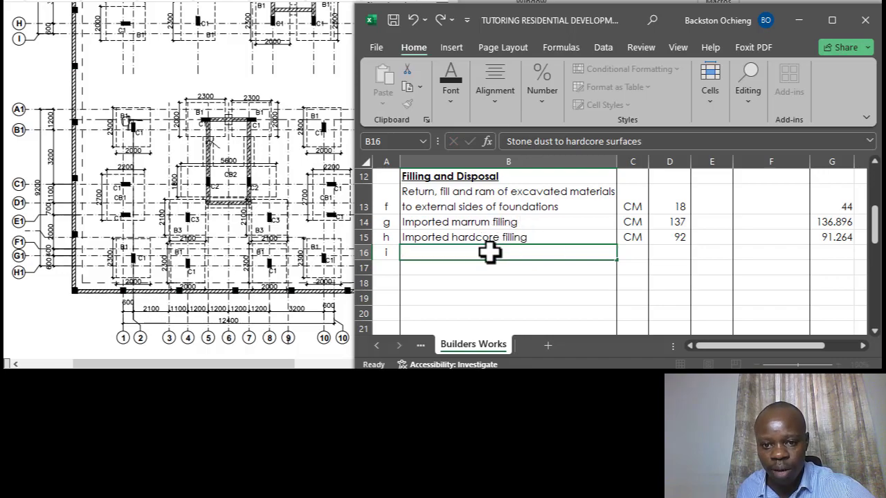
pyautogui.press('Up')
pyautogui.press('Up')
pyautogui.press('Down')
pyautogui.press('Down')
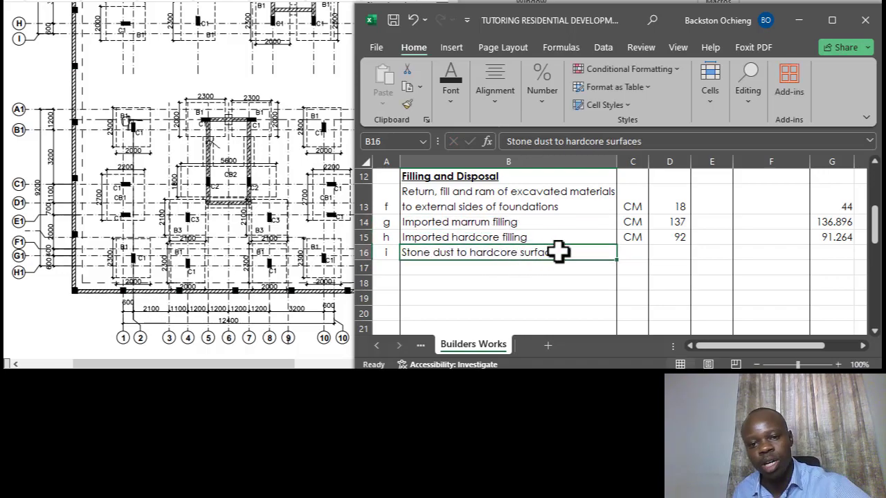
pyautogui.click(542, 224)
pyautogui.click(495, 253)
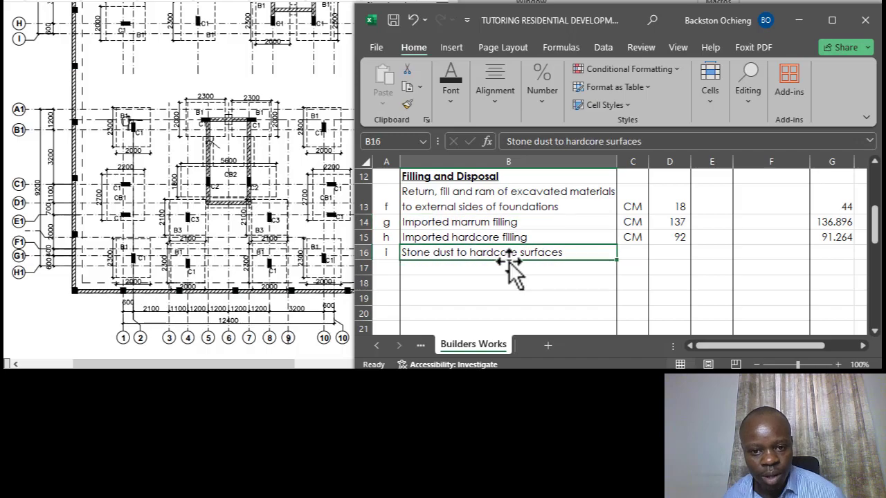
pyautogui.click(486, 237)
pyautogui.click(464, 253)
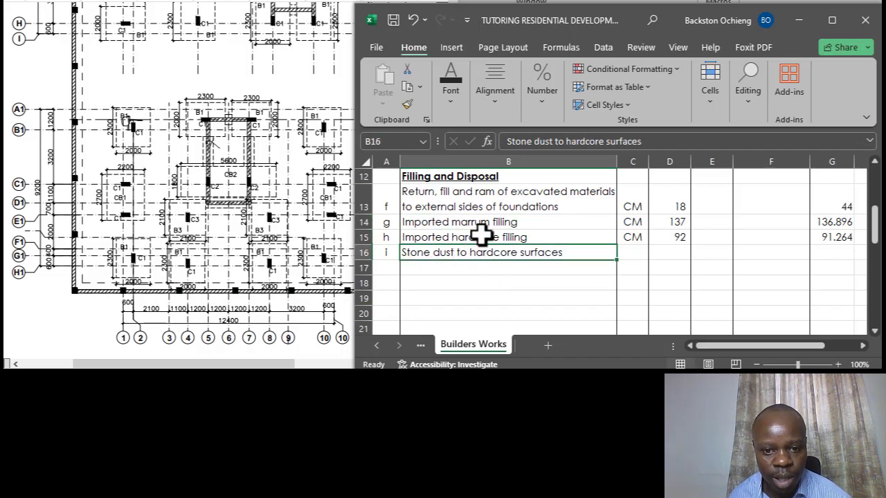
pyautogui.click(483, 236)
pyautogui.click(484, 251)
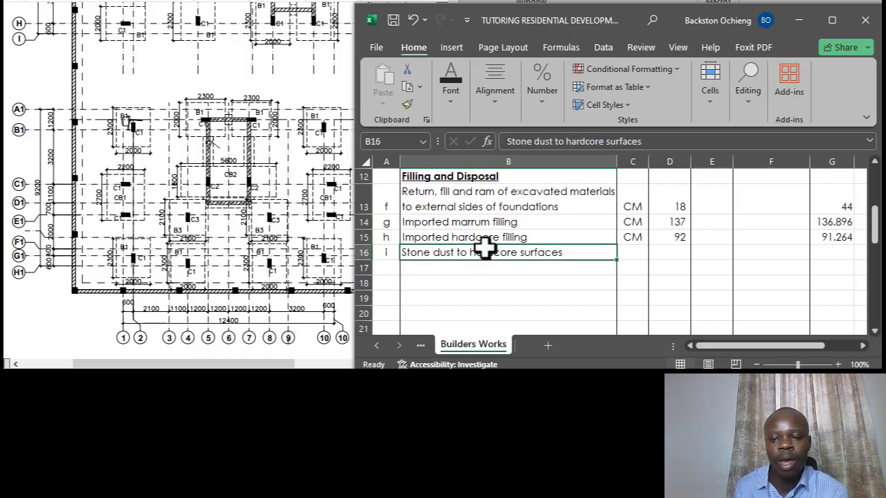
pyautogui.click(484, 235)
pyautogui.click(515, 253)
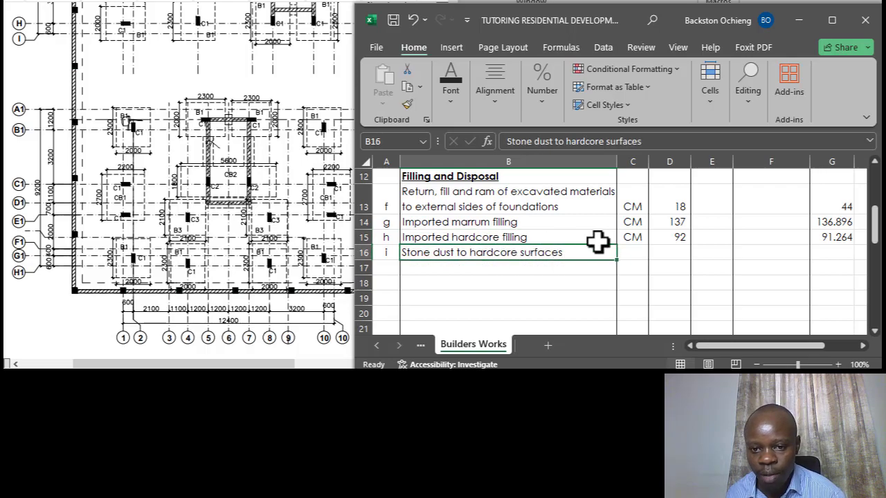
# Enter the unit SM in C16 for the stone dust item.
pyautogui.click(599, 238)
pyautogui.click(627, 251)
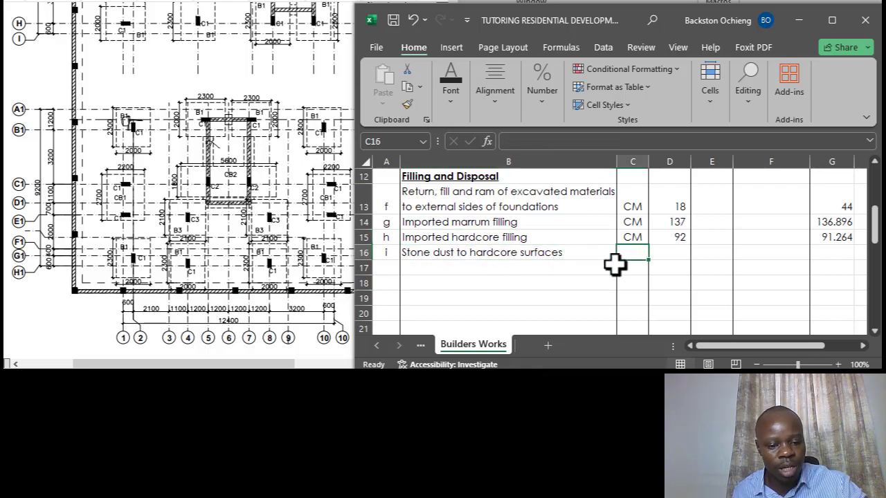
pyautogui.write('SM')
pyautogui.click(560, 237)
pyautogui.click(568, 253)
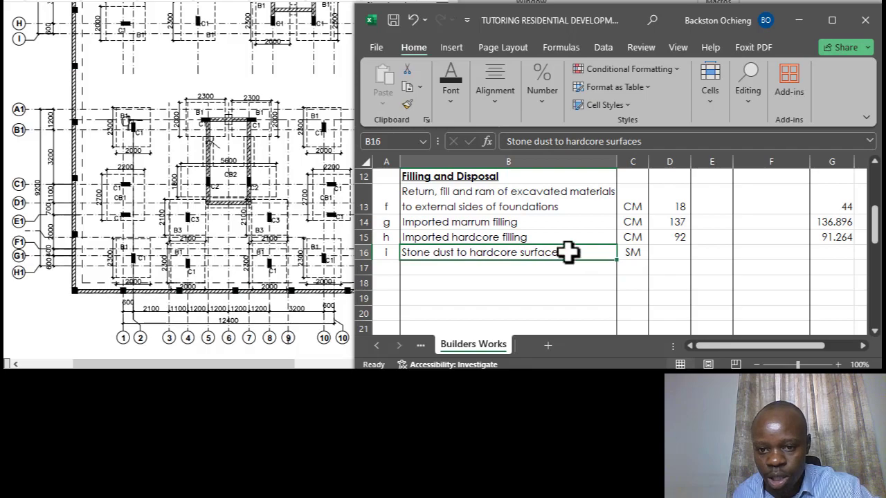
# Bring the site area into G16 for the stone dust item with the formula =I6.
pyautogui.click(669, 252)
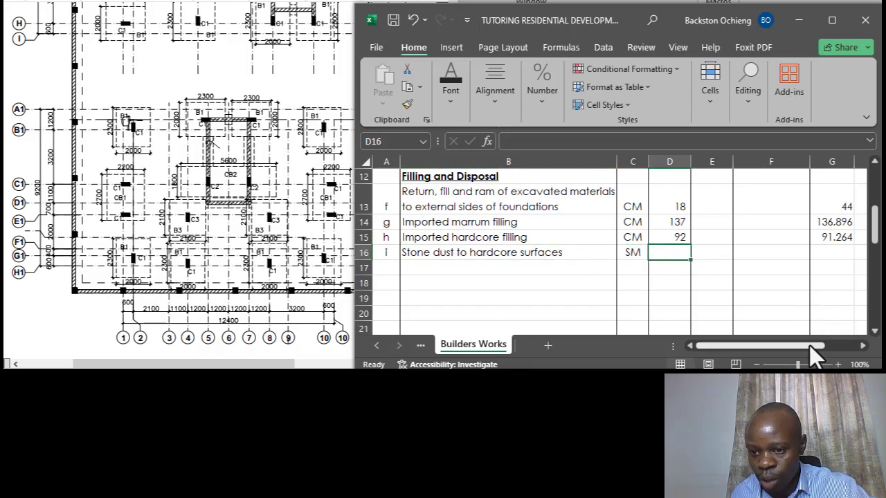
pyautogui.moveTo(812, 346); pyautogui.dragTo(841, 347)
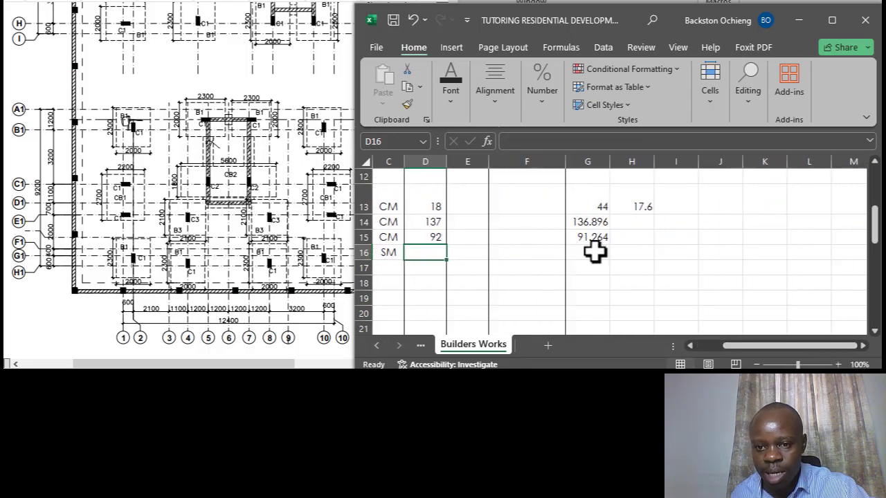
pyautogui.click(594, 252)
pyautogui.write('=')
pyautogui.scroll(2, 599, 246)
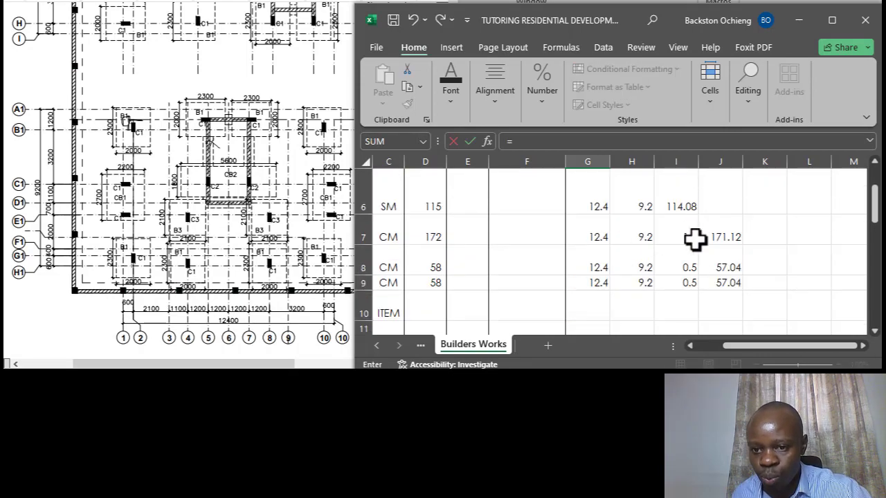
pyautogui.scroll(1, 695, 239)
pyautogui.click(672, 242)
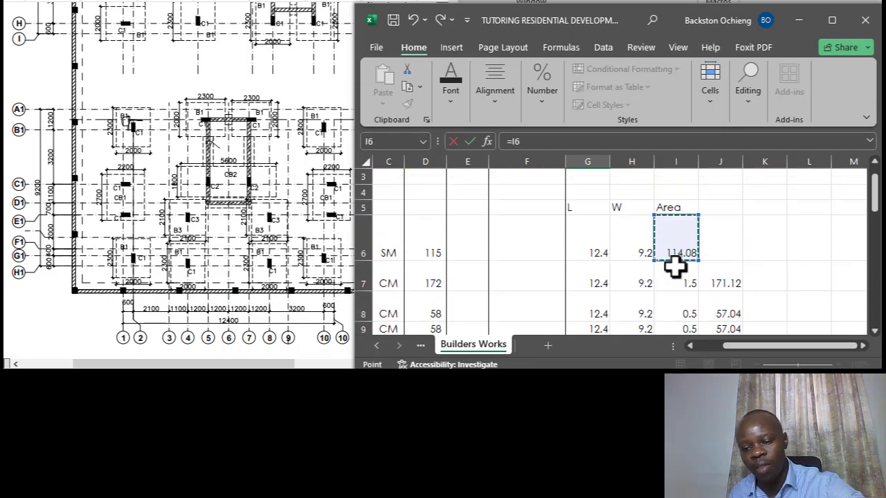
pyautogui.press('Return')
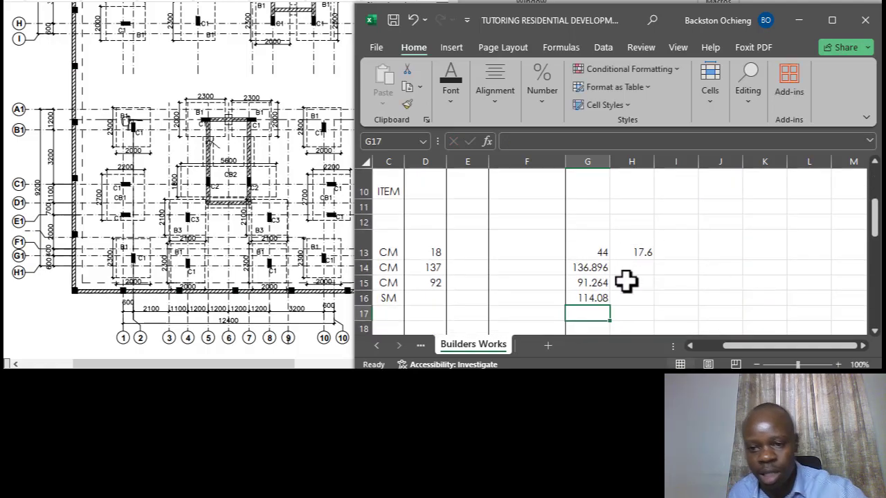
# Enter the stone dust quantity in D16 as 115.
pyautogui.moveTo(776, 344); pyautogui.dragTo(752, 344)
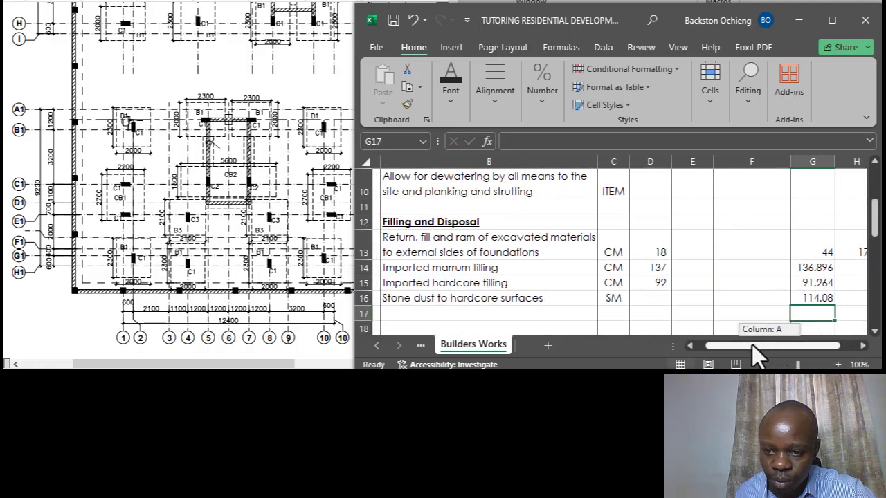
pyautogui.click(821, 294)
pyautogui.click(654, 298)
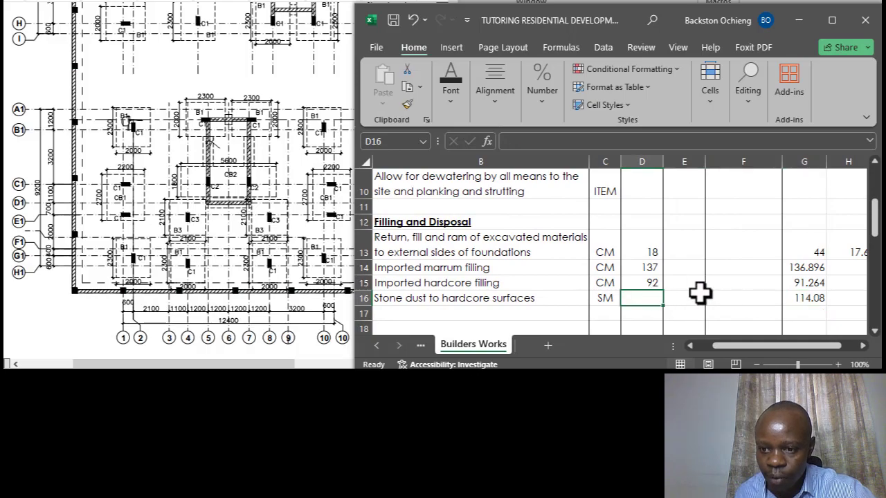
pyautogui.scroll(3, 686, 288)
pyautogui.scroll(-4, 675, 280)
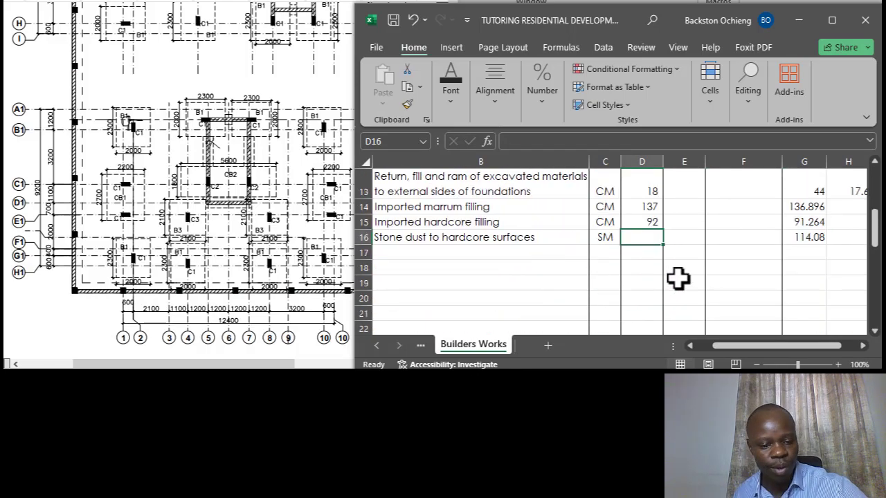
pyautogui.write('1156')
pyautogui.click(547, 223)
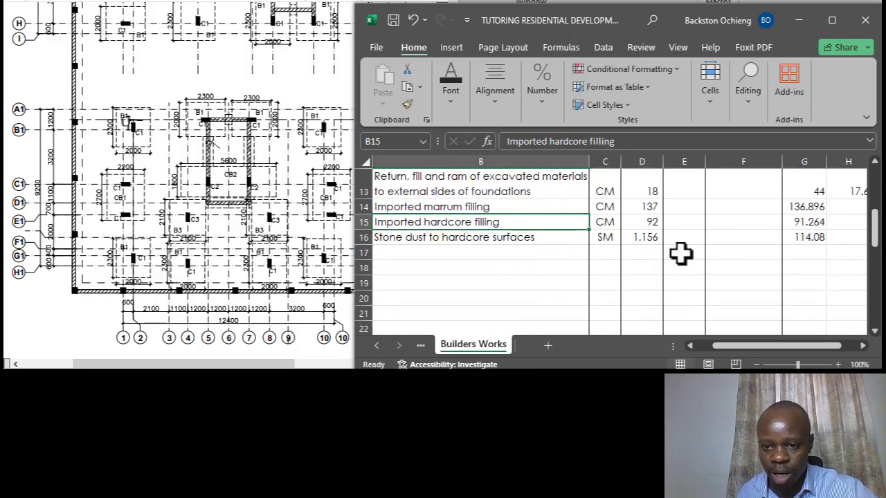
pyautogui.click(653, 239)
pyautogui.click(576, 142)
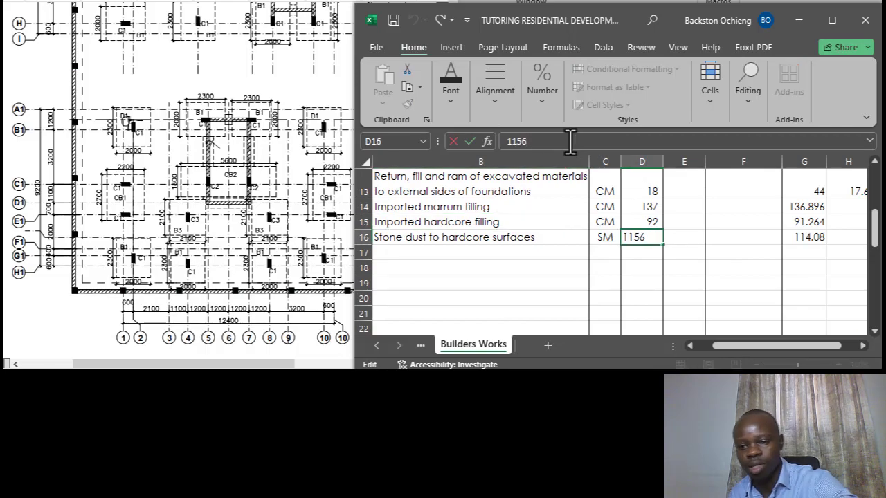
pyautogui.press('BackSpace')
pyautogui.click(610, 269)
pyautogui.click(647, 236)
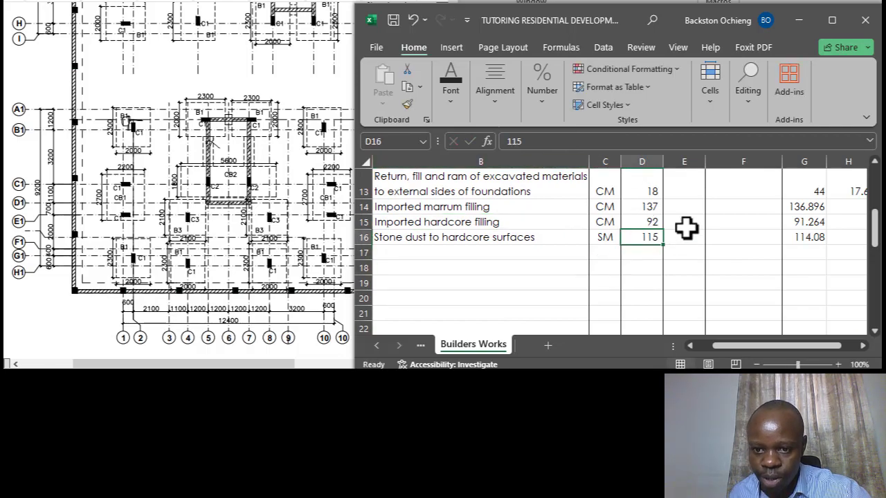
# Change the description in B16 to "50 mm thick stone dust blinding to hardcore surfaces".
pyautogui.moveTo(799, 356); pyautogui.dragTo(777, 356)
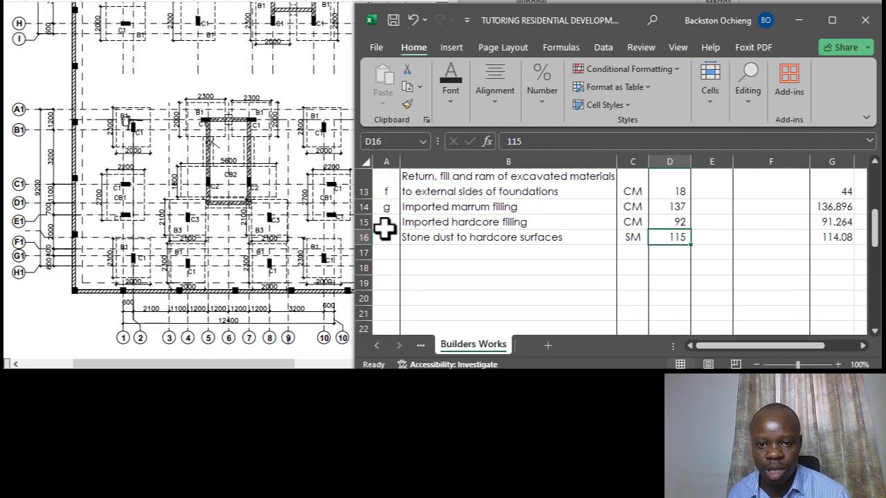
pyautogui.click(461, 235)
pyautogui.click(481, 223)
pyautogui.click(493, 238)
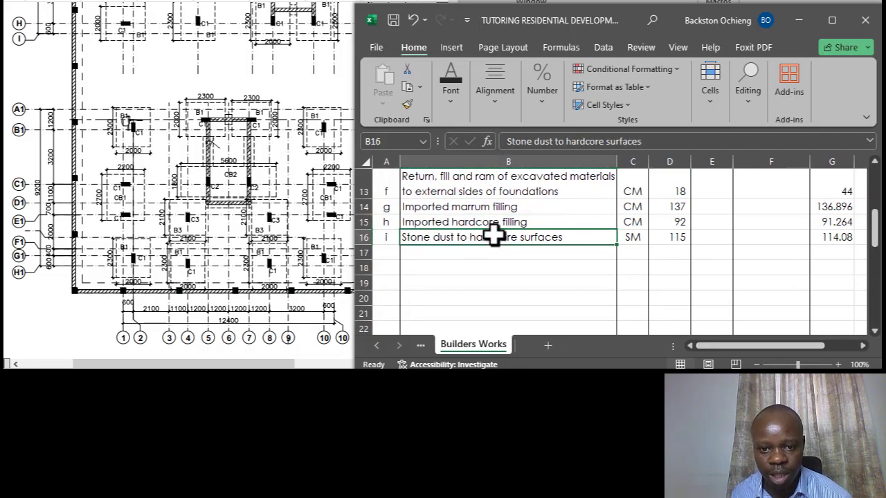
pyautogui.click(506, 140)
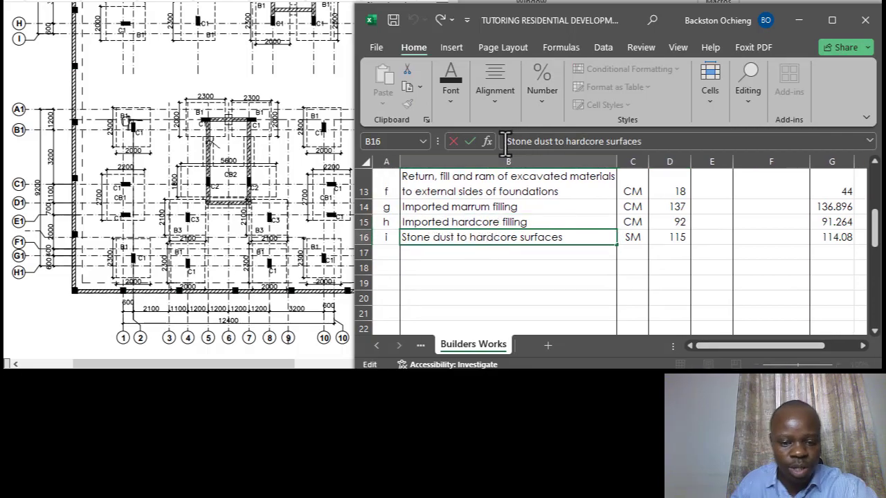
pyautogui.write('50 ')
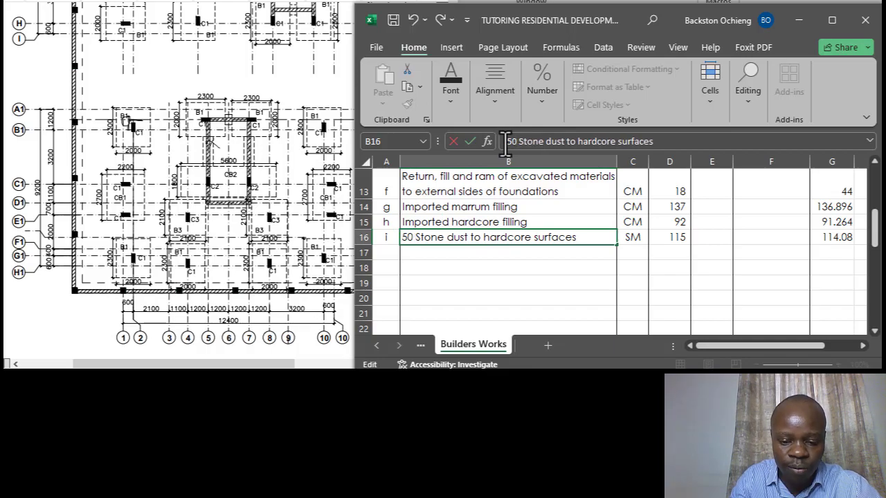
pyautogui.write('mm thick')
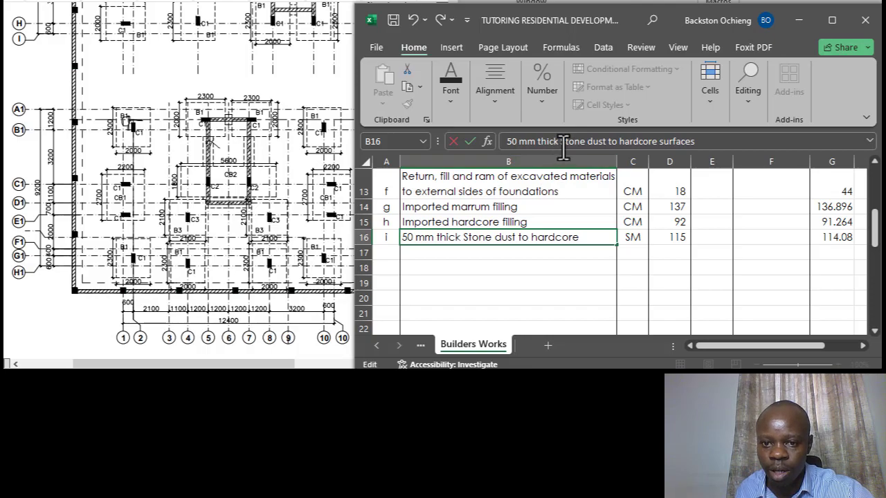
pyautogui.press('Delete')
pyautogui.write('s')
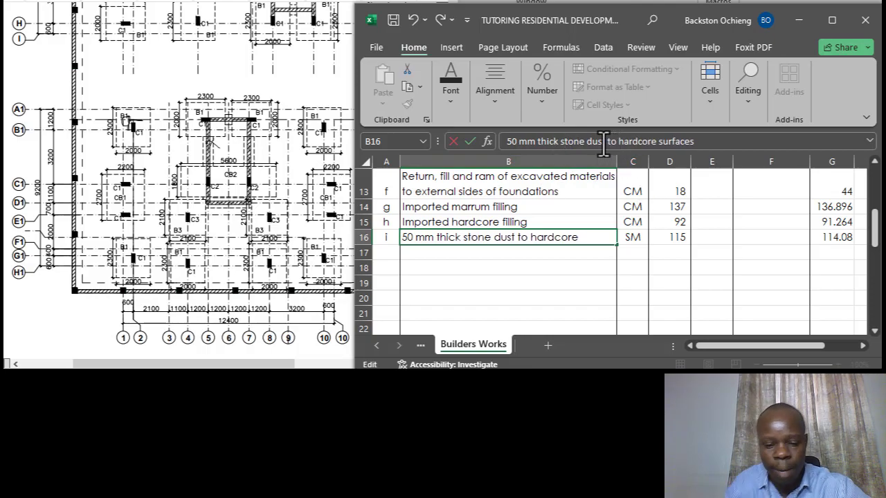
pyautogui.write('blindin ')
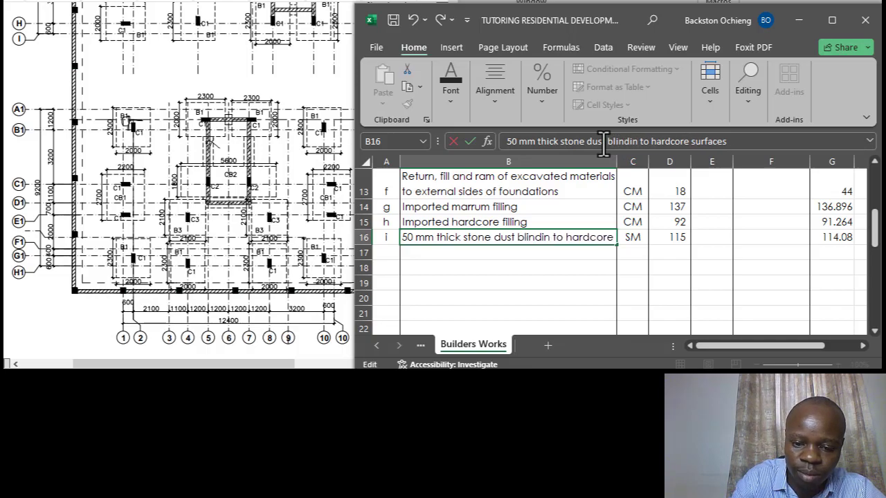
pyautogui.write('g')
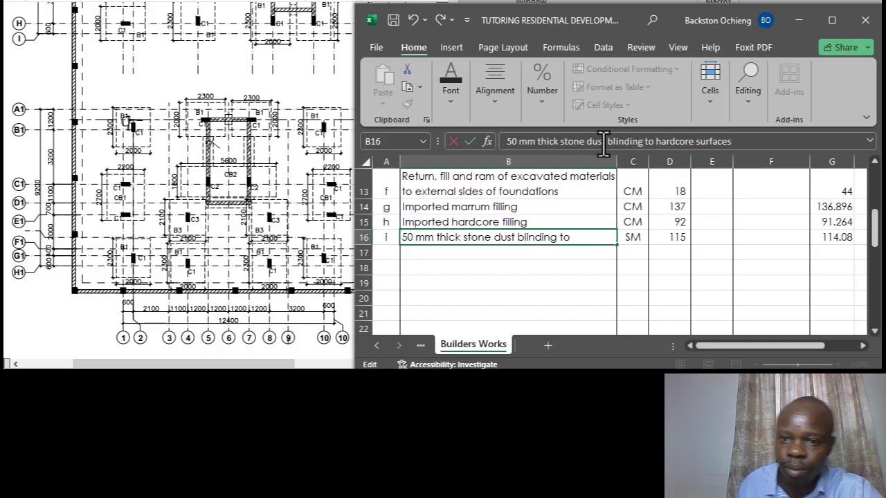
pyautogui.click(535, 188)
# Wrap the text of the stone dust blinding description in B16.
pyautogui.click(547, 237)
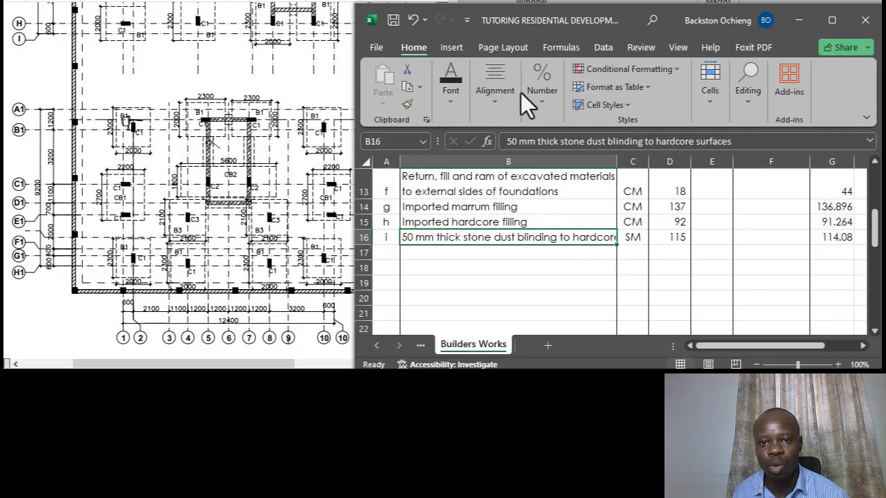
pyautogui.click(494, 88)
pyautogui.click(600, 140)
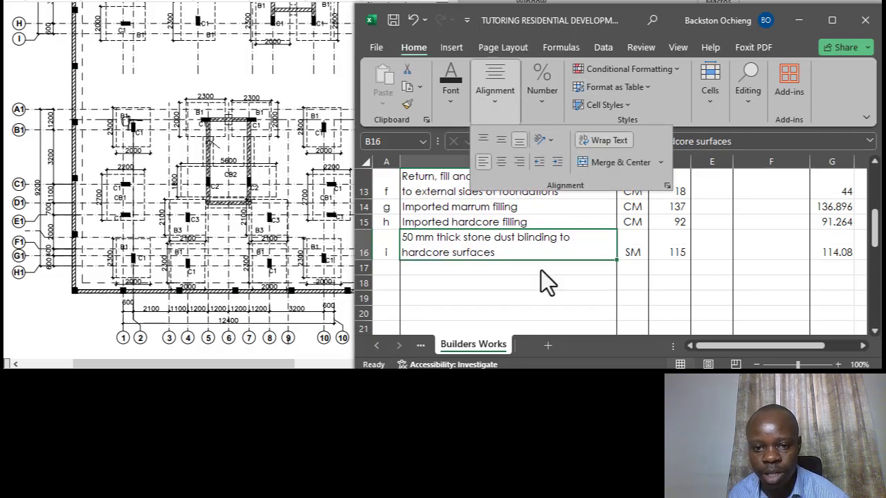
pyautogui.click(538, 259)
pyautogui.click(534, 223)
pyautogui.click(595, 251)
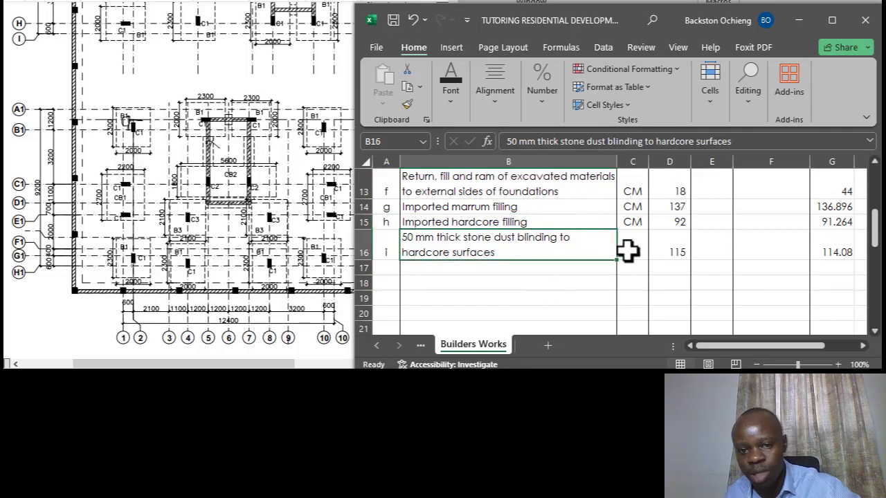
# Set the unit of the stone dust blinding item in C16 to SM.
pyautogui.click(627, 250)
pyautogui.write('SM')
pyautogui.click(675, 249)
pyautogui.click(711, 248)
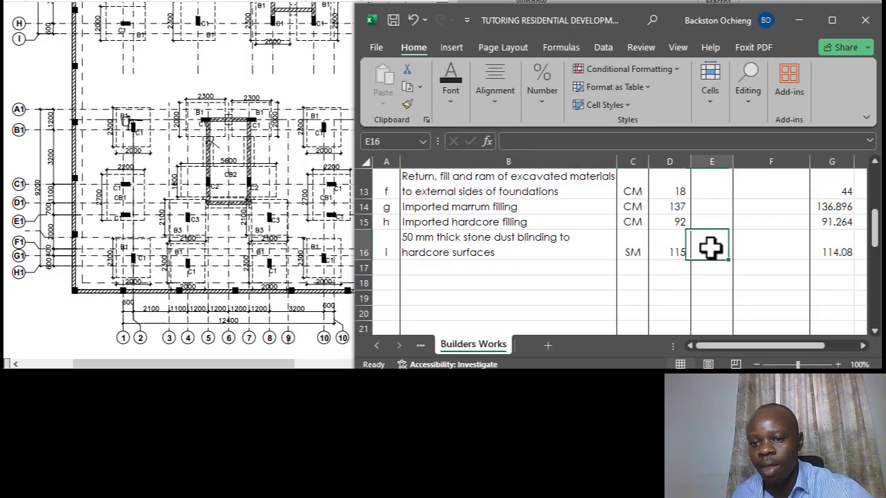
# Review the Filling and Disposal items from the external backfill down to the stone dust blinding.
pyautogui.click(837, 252)
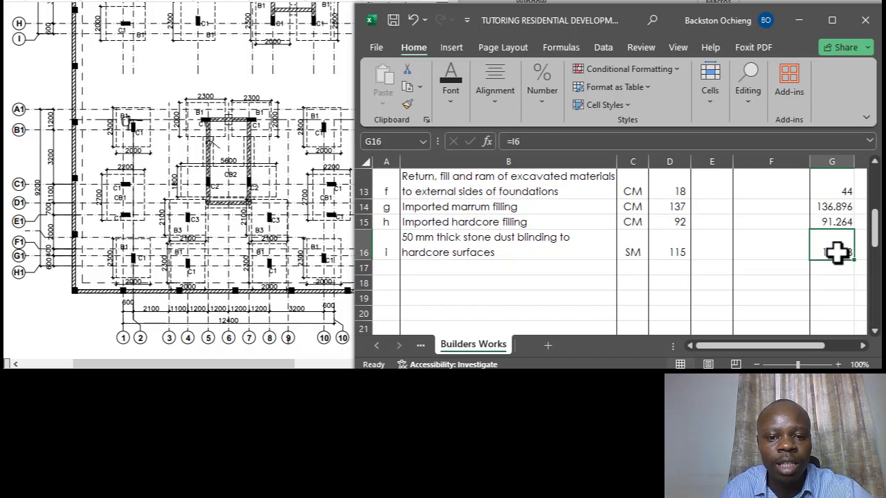
pyautogui.click(514, 222)
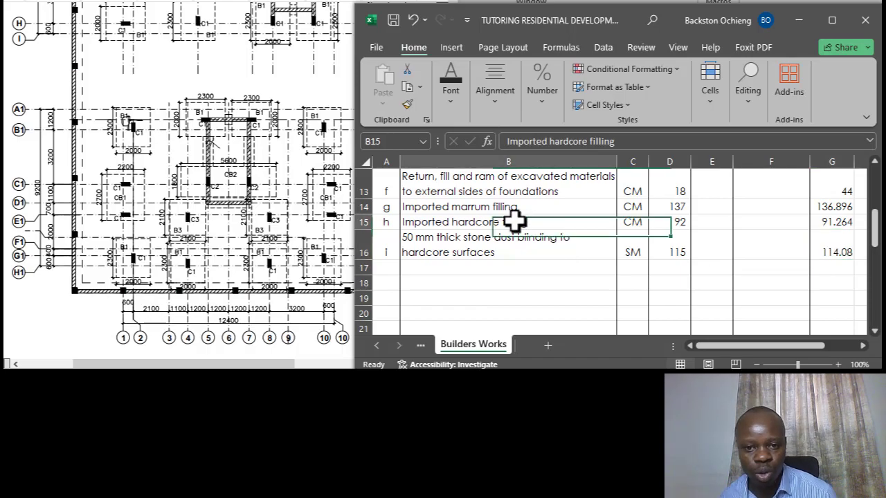
pyautogui.scroll(2, 530, 243)
pyautogui.scroll(-2, 557, 249)
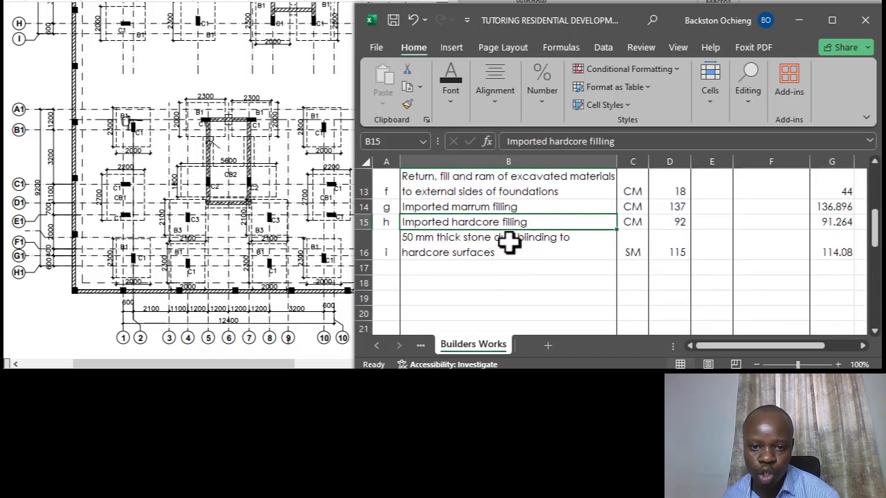
pyautogui.click(532, 243)
pyautogui.scroll(2, 532, 243)
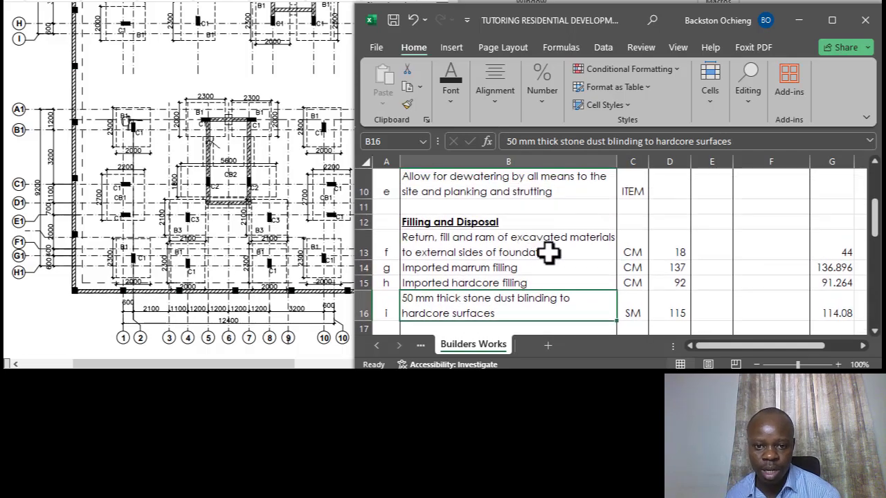
pyautogui.click(509, 241)
pyautogui.scroll(-2, 540, 253)
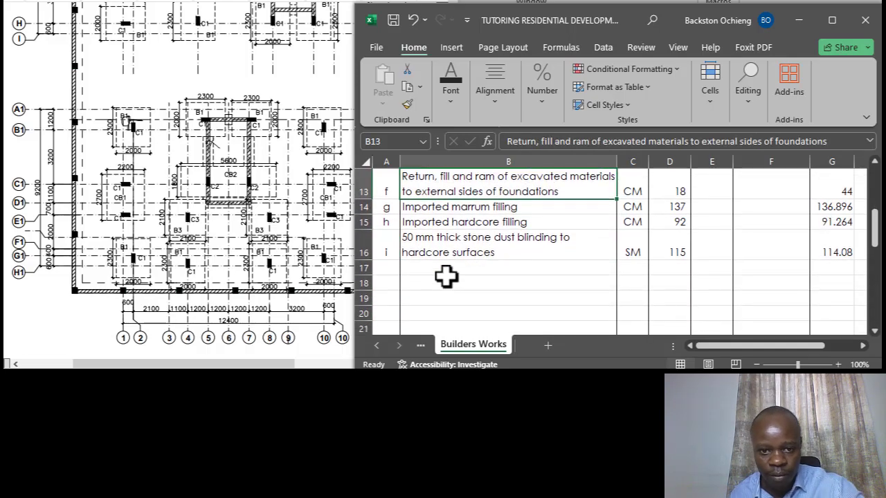
# Add the item letter j in A17 below the stone dust blinding item.
pyautogui.click(454, 268)
pyautogui.click(389, 268)
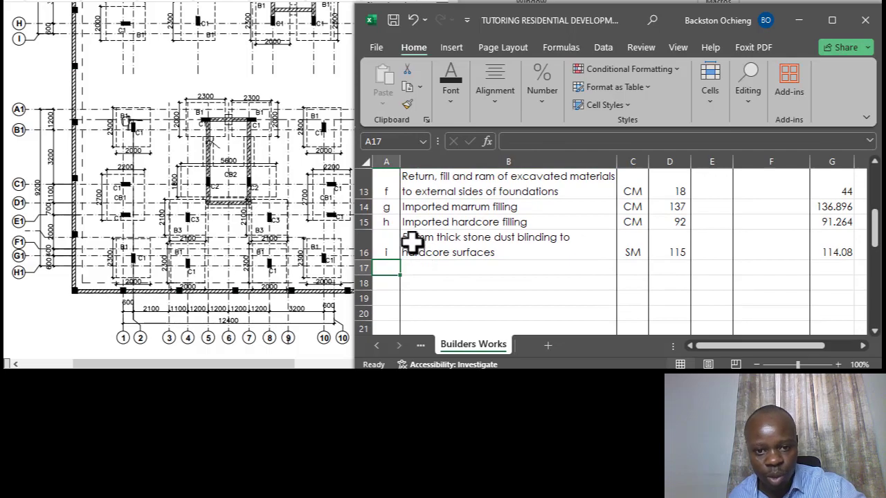
pyautogui.write('j')
pyautogui.click(484, 245)
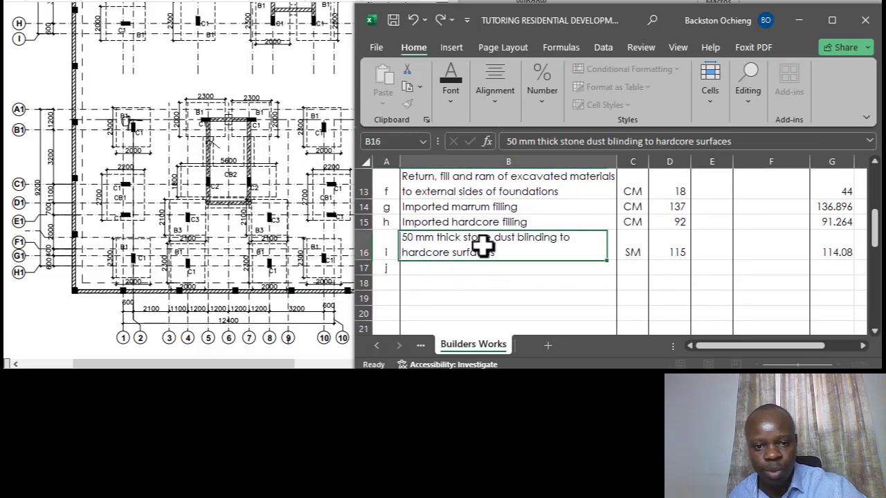
pyautogui.click(459, 269)
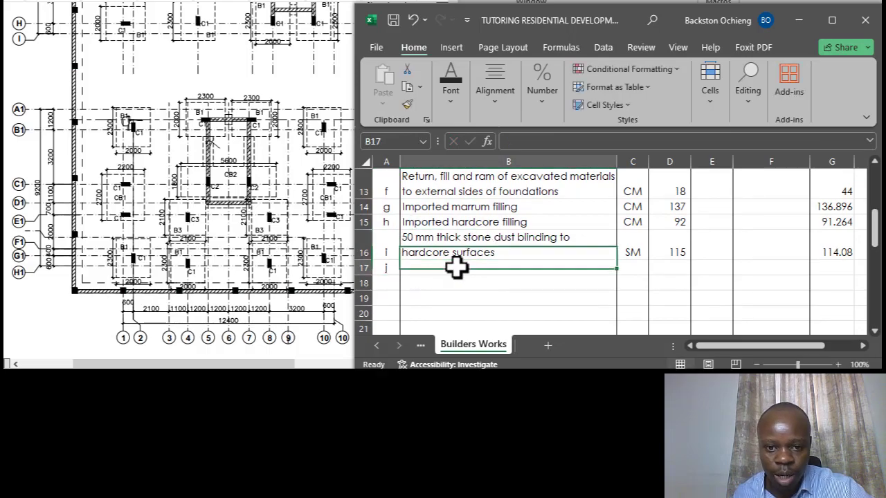
# Enter the description "Dispose off the site surplus excavated materials" in B17 for item j.
pyautogui.click(492, 212)
pyautogui.click(438, 258)
pyautogui.click(437, 268)
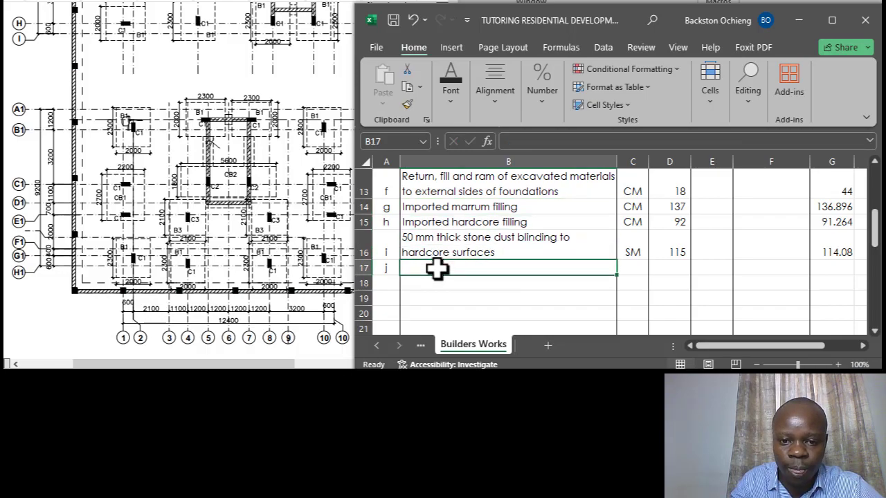
pyautogui.write('Dispose of')
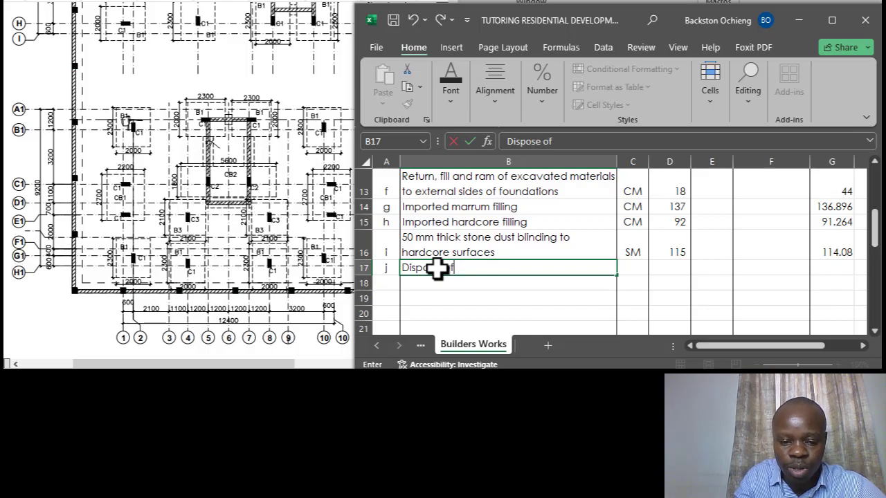
pyautogui.write('f the site')
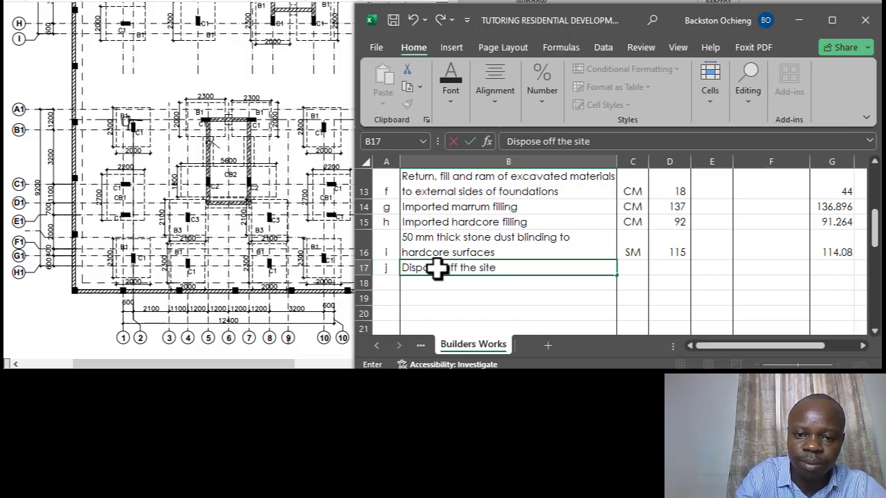
pyautogui.write(' surplus')
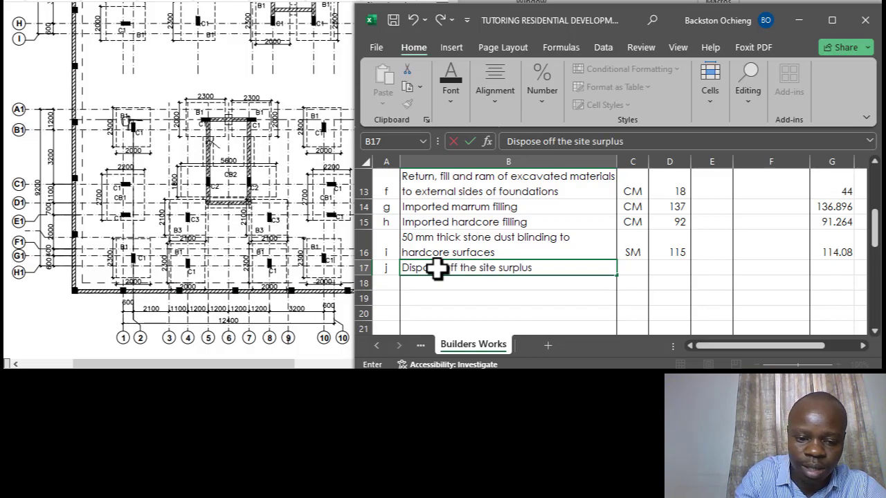
pyautogui.write(' excavated')
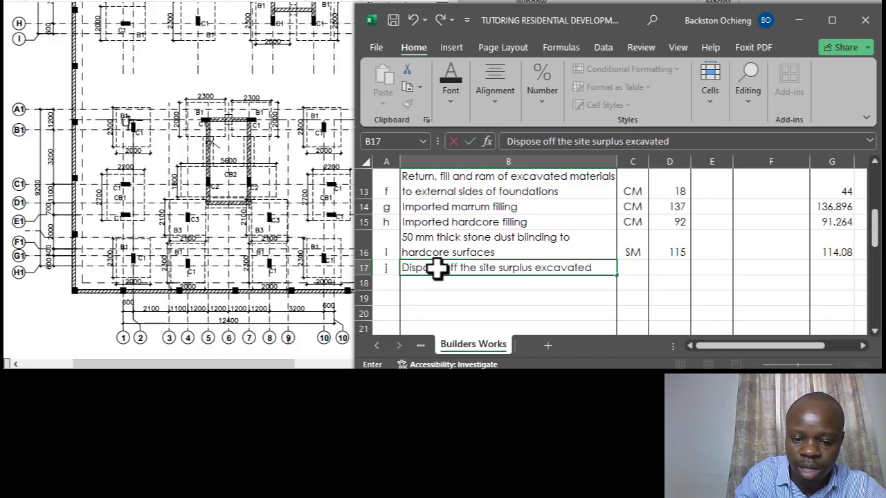
pyautogui.write(' materials')
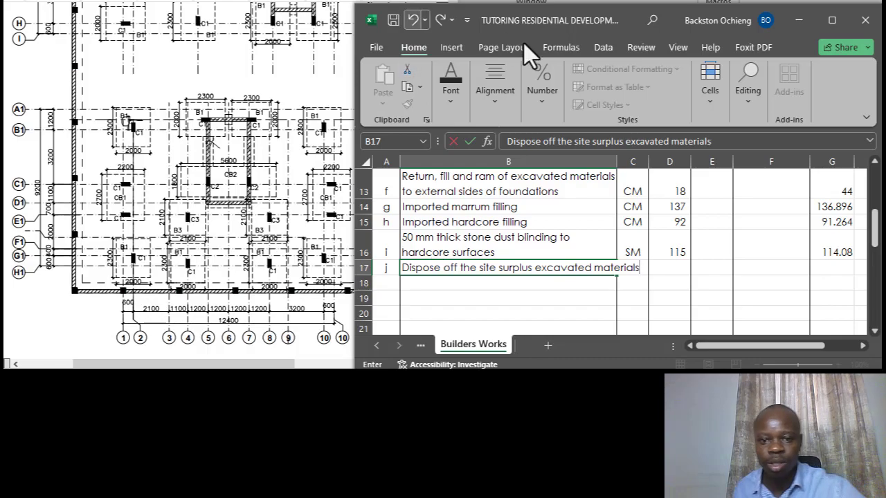
pyautogui.moveTo(510, 220); pyautogui.dragTo(484, 288)
pyautogui.click(514, 270)
pyautogui.moveTo(523, 247); pyautogui.dragTo(507, 267)
pyautogui.click(509, 270)
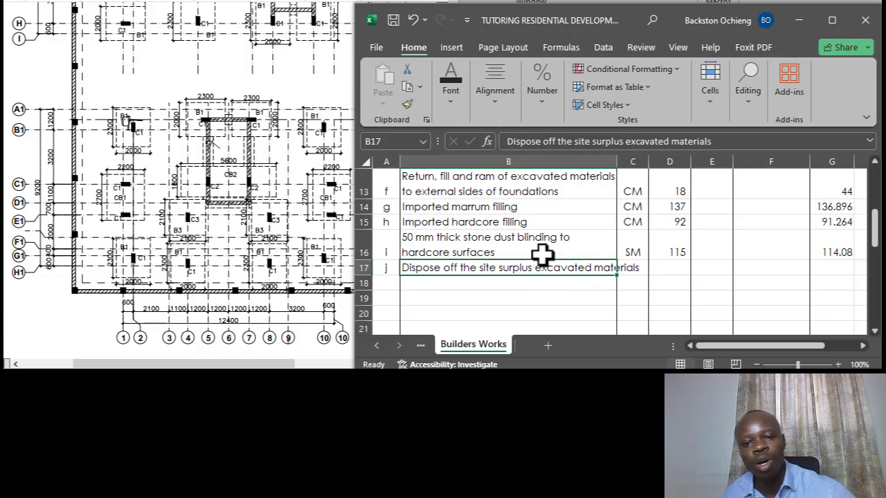
pyautogui.scroll(1, 538, 252)
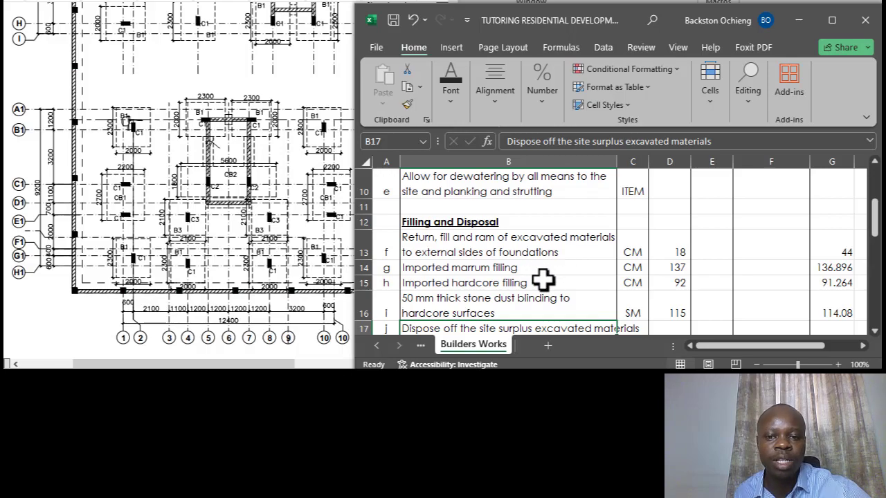
pyautogui.scroll(-2, 531, 254)
pyautogui.click(542, 191)
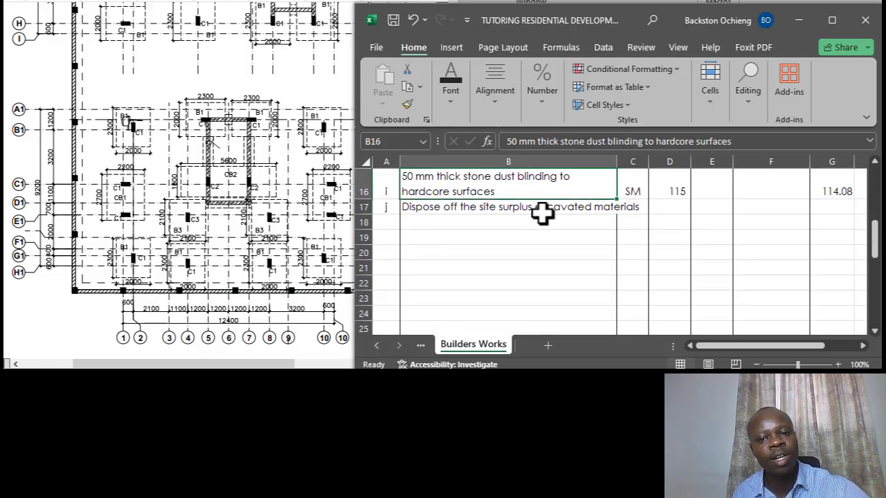
pyautogui.click(540, 211)
pyautogui.click(545, 225)
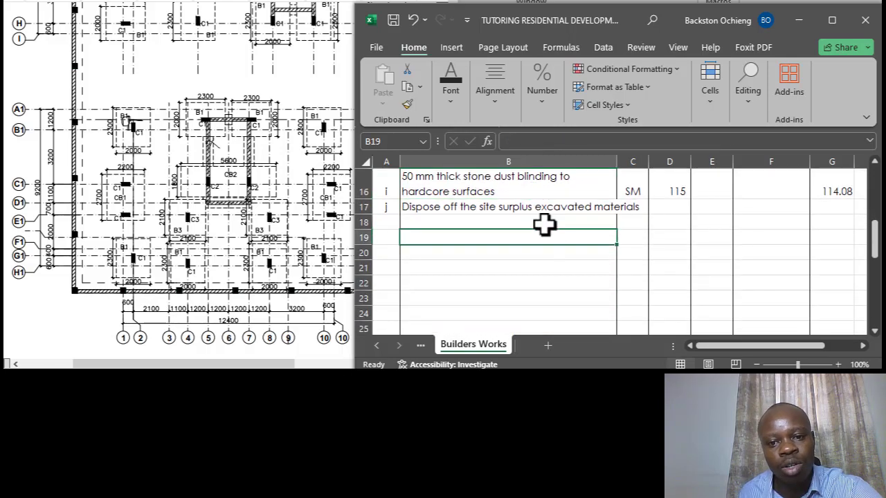
pyautogui.click(544, 212)
pyautogui.click(552, 225)
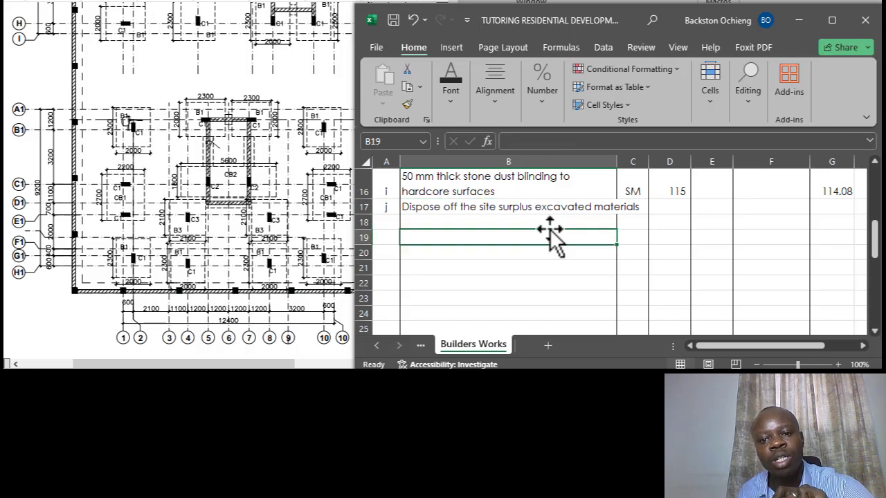
pyautogui.click(558, 206)
pyautogui.click(555, 244)
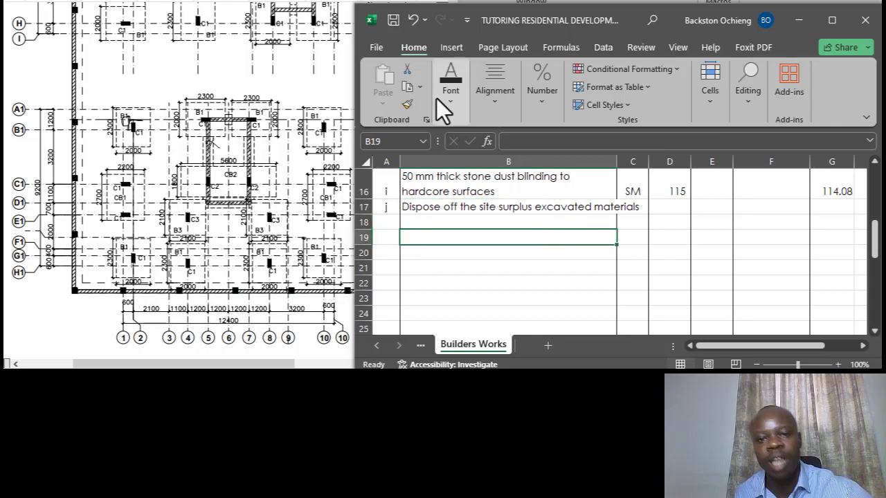
# Wrap the text of the surplus excavated materials description in B17.
pyautogui.click(510, 208)
pyautogui.click(503, 110)
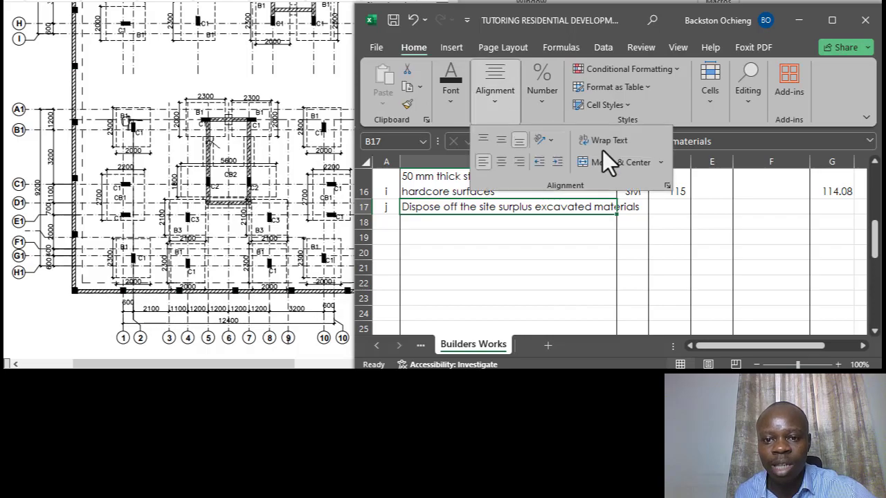
pyautogui.click(600, 139)
pyautogui.click(532, 247)
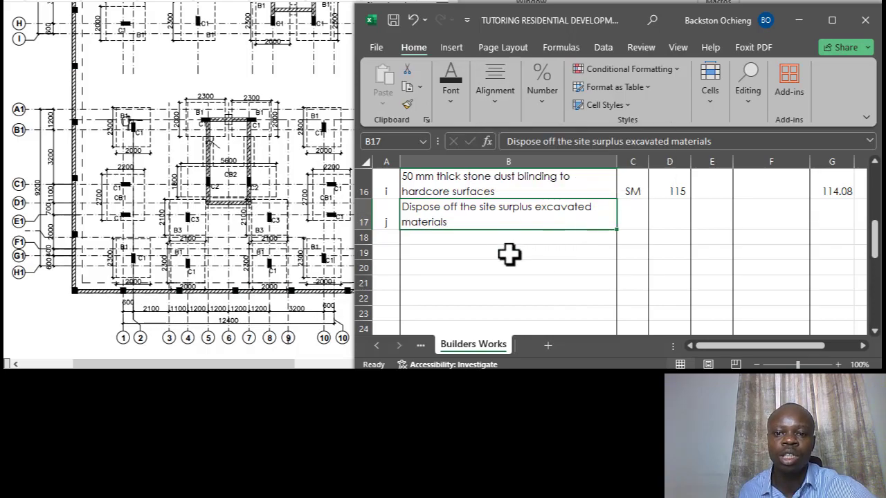
pyautogui.click(511, 253)
pyautogui.click(519, 216)
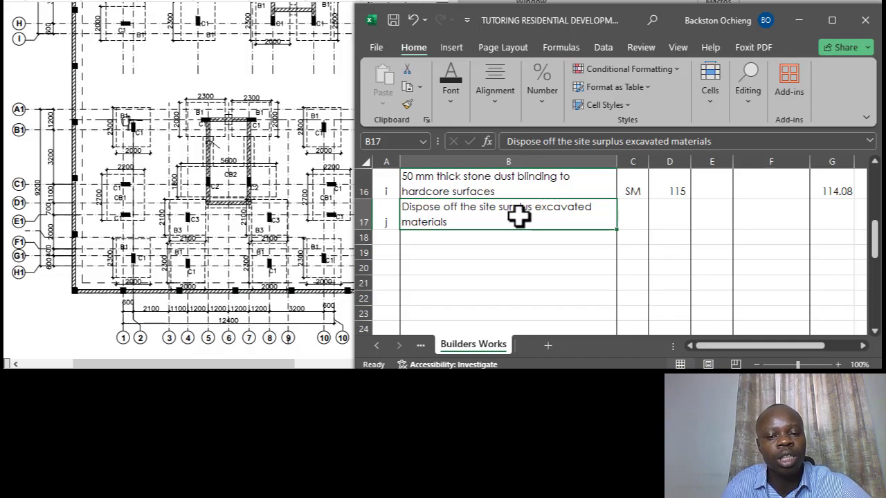
# Set the unit of the surplus excavated materials item in C17 to CM.
pyautogui.click(494, 281)
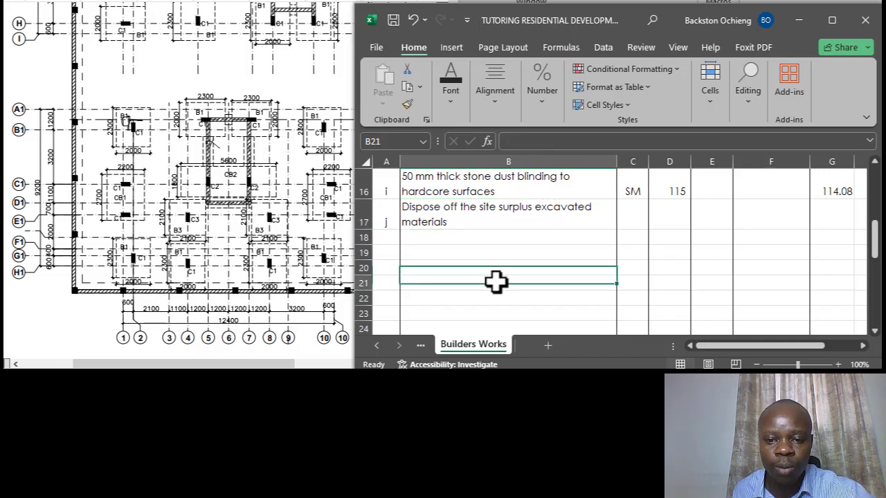
pyautogui.click(550, 218)
pyautogui.click(635, 219)
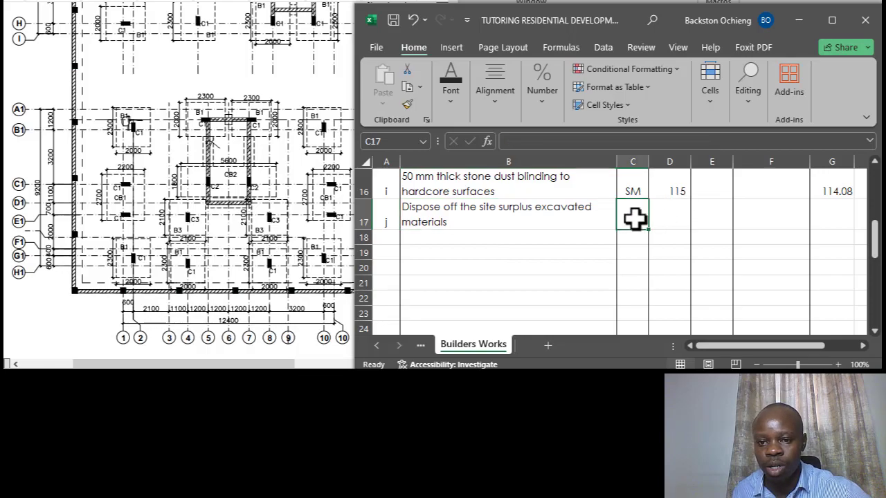
pyautogui.write('CM')
pyautogui.click(574, 204)
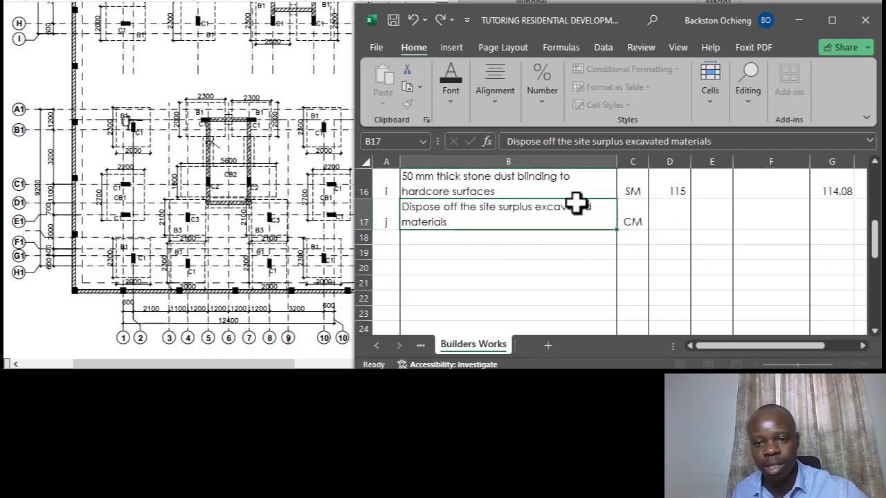
pyautogui.click(643, 217)
# Begin the surplus excavated materials quantity formula in D17 by adding the two bulk excavation quantities, =D7+D8.
pyautogui.click(666, 218)
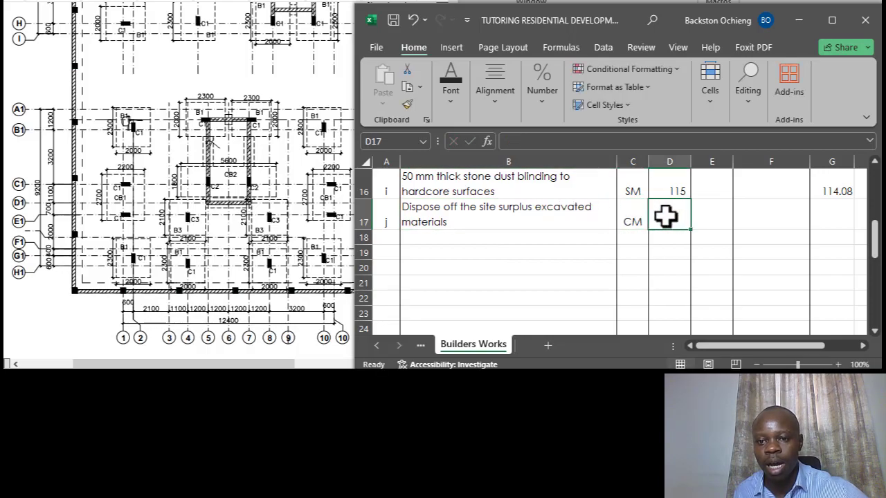
pyautogui.scroll(1, 546, 261)
pyautogui.click(547, 284)
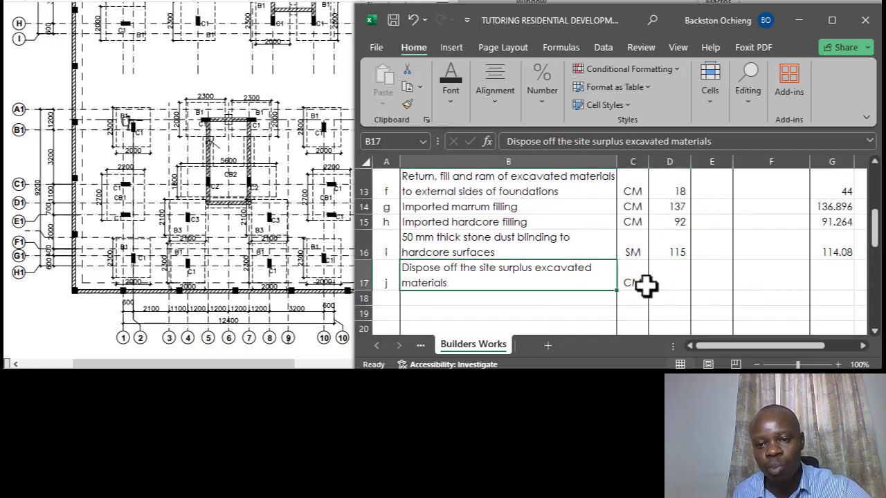
pyautogui.click(661, 284)
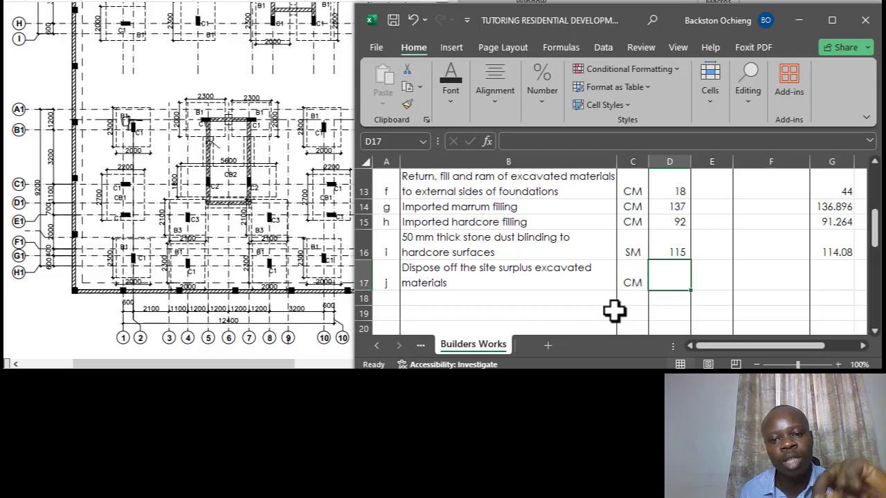
pyautogui.scroll(3, 643, 277)
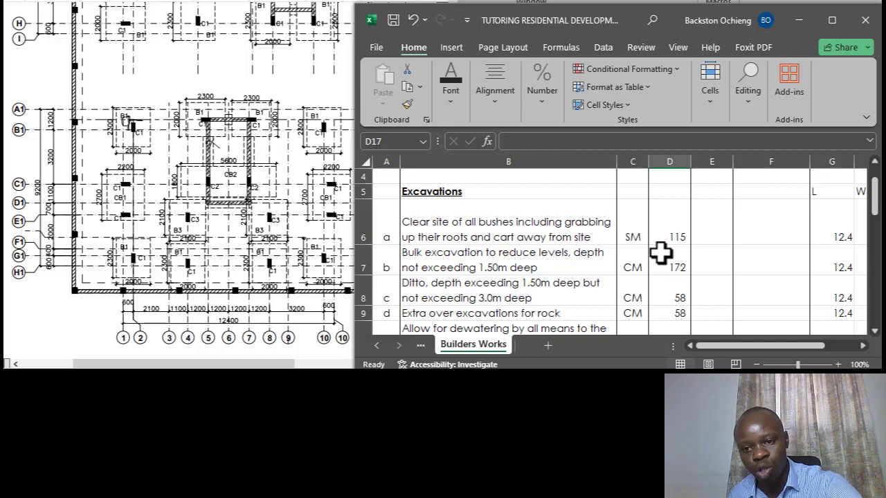
pyautogui.write('=')
pyautogui.scroll(4, 665, 270)
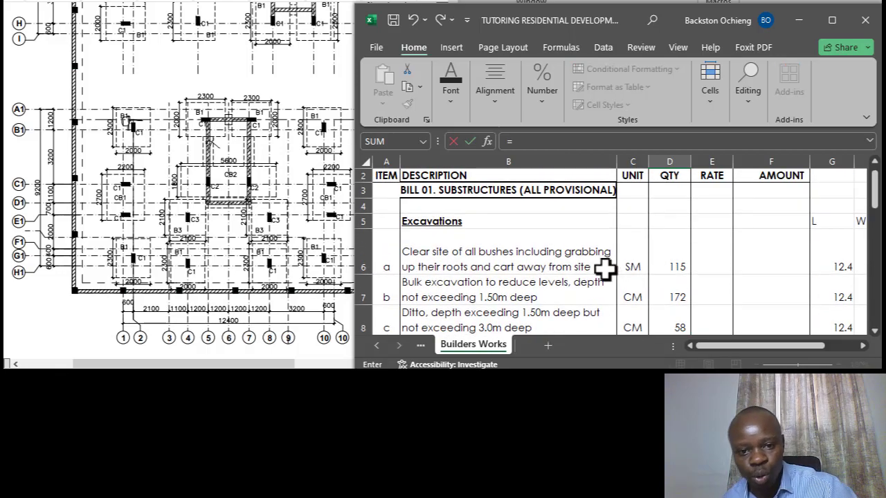
pyautogui.scroll(-1, 623, 277)
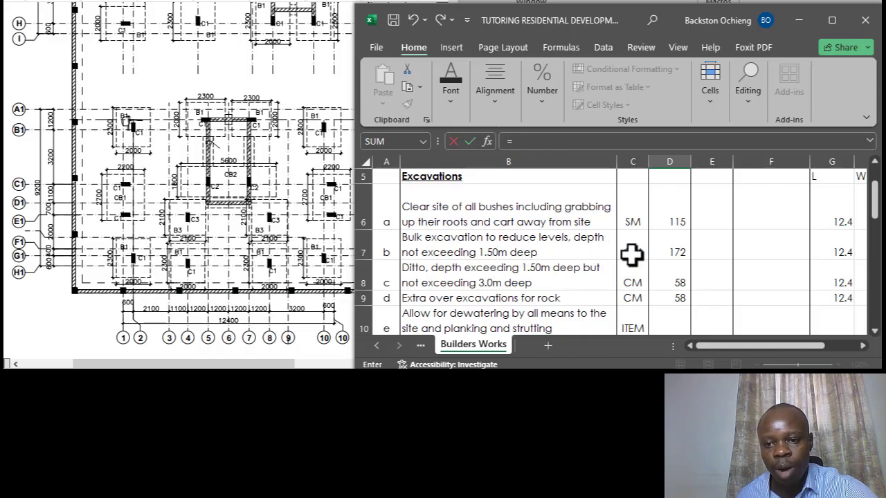
pyautogui.click(664, 246)
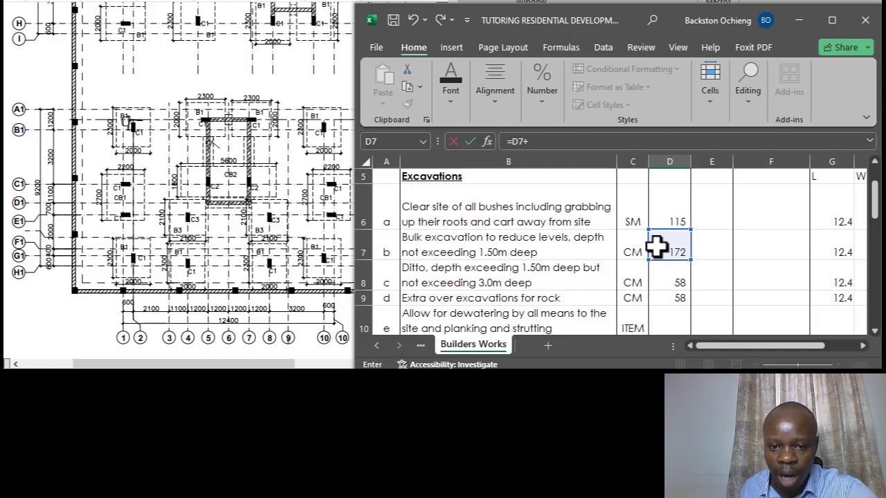
pyautogui.click(673, 280)
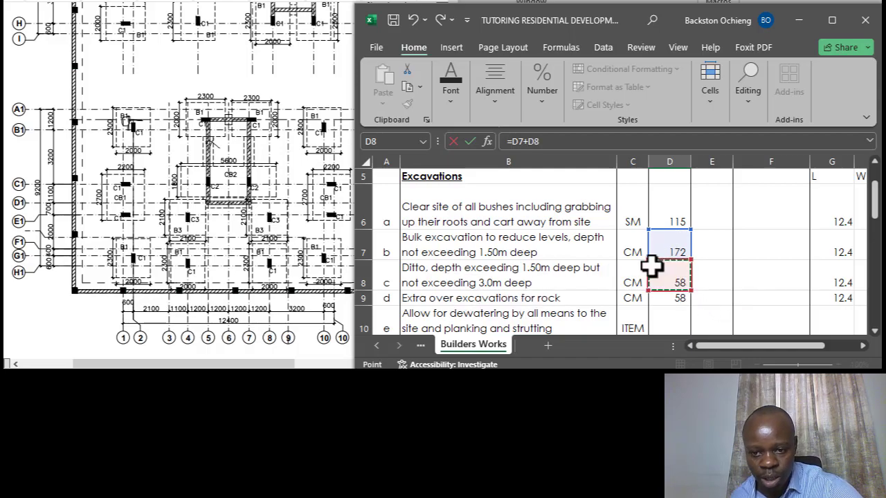
# Complete the D17 formula as =D7+D8-D13 by subtracting the quantity of excavated materials returned to the foundations' external sides.
pyautogui.scroll(-1, 651, 266)
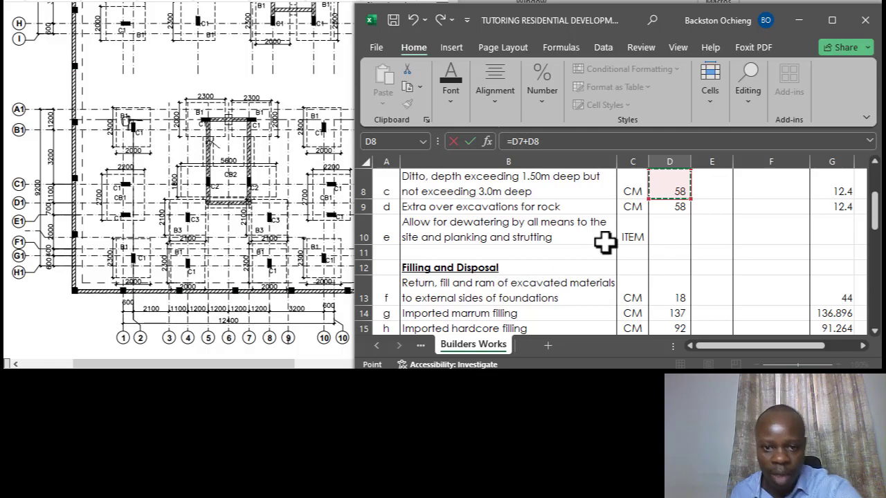
pyautogui.scroll(2, 671, 249)
pyautogui.scroll(-3, 641, 262)
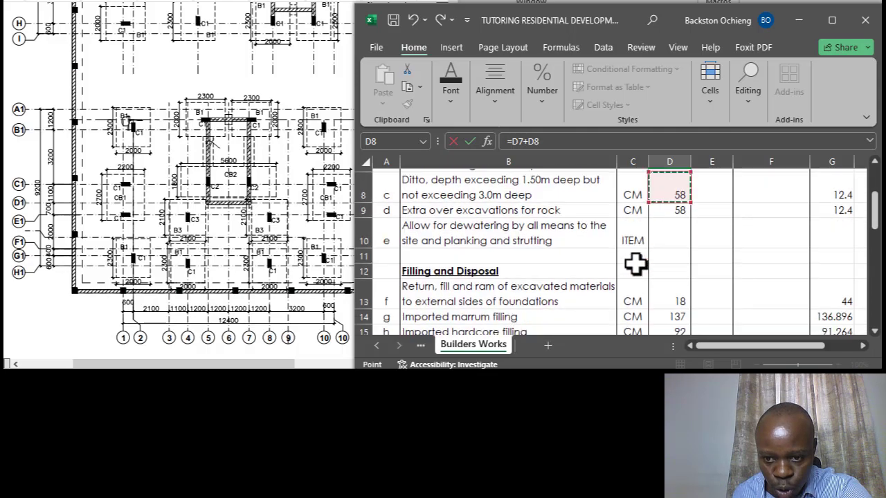
pyautogui.scroll(-1, 665, 277)
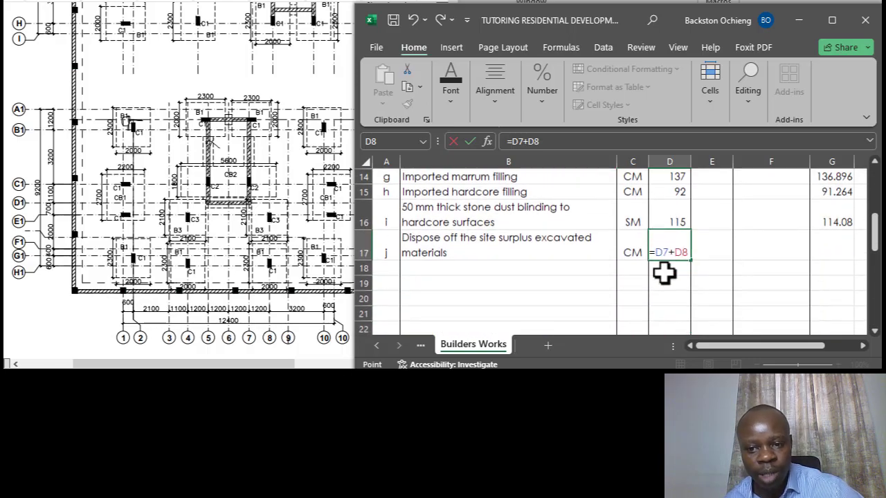
pyautogui.scroll(-1, 609, 245)
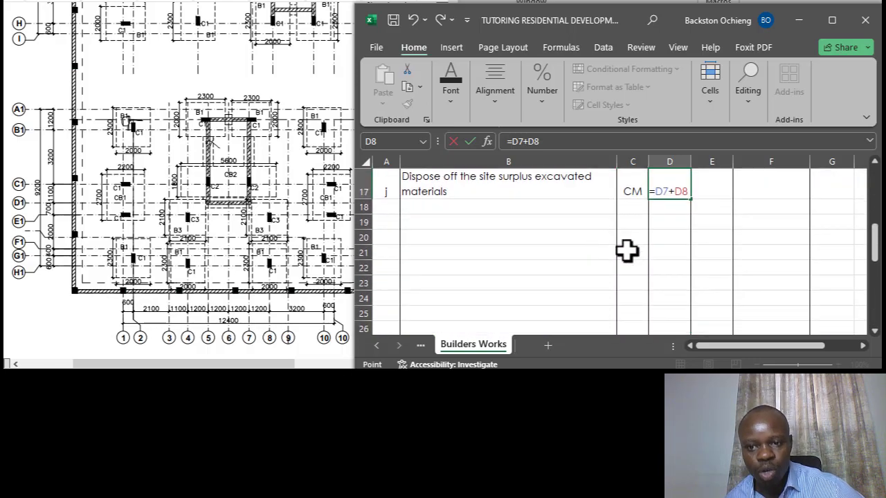
pyautogui.scroll(-1, 628, 246)
pyautogui.scroll(2, 651, 249)
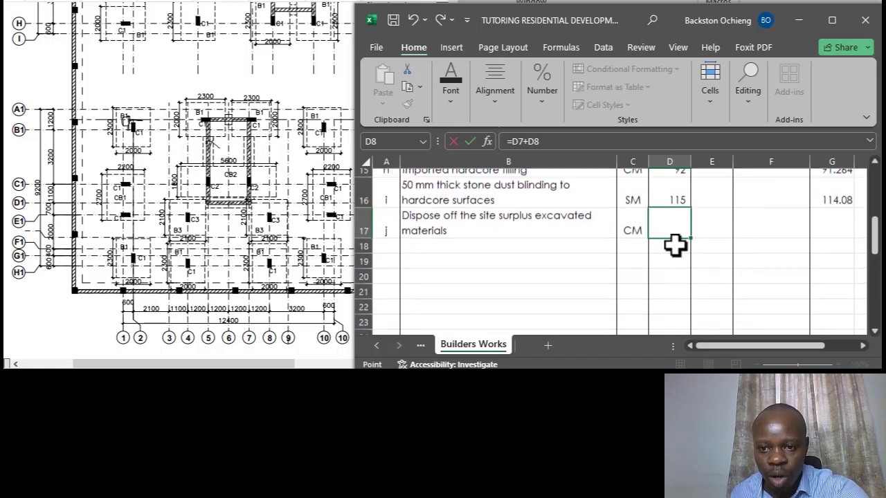
pyautogui.scroll(2, 623, 256)
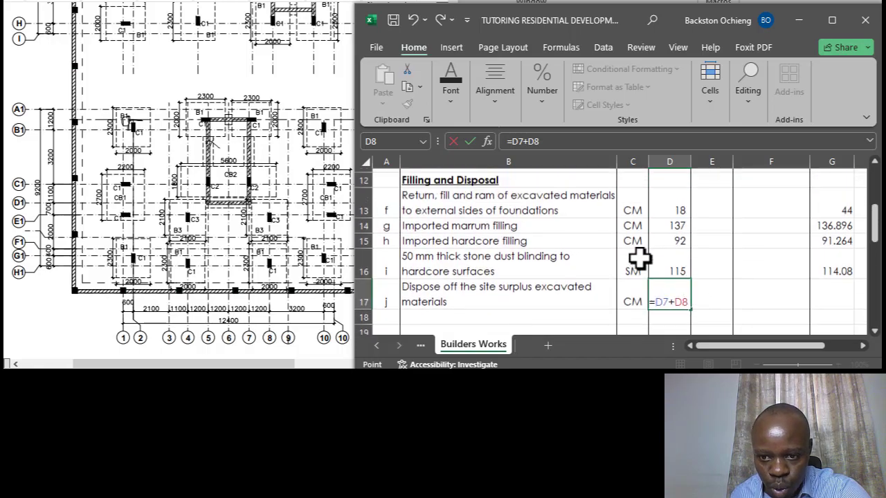
pyautogui.scroll(2, 687, 240)
pyautogui.scroll(-3, 692, 251)
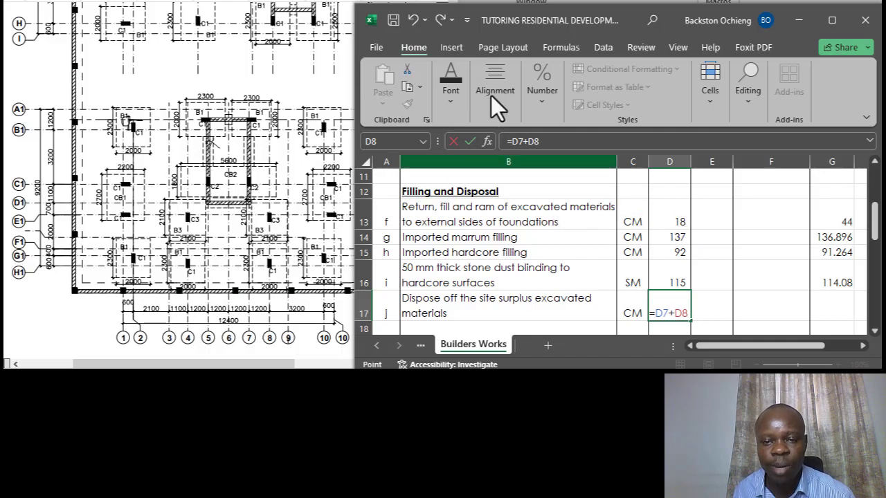
pyautogui.write('-')
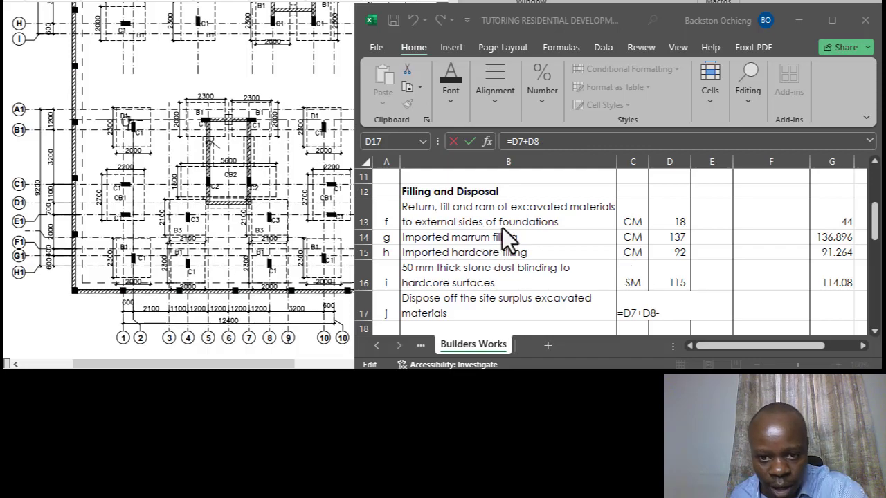
pyautogui.click(674, 217)
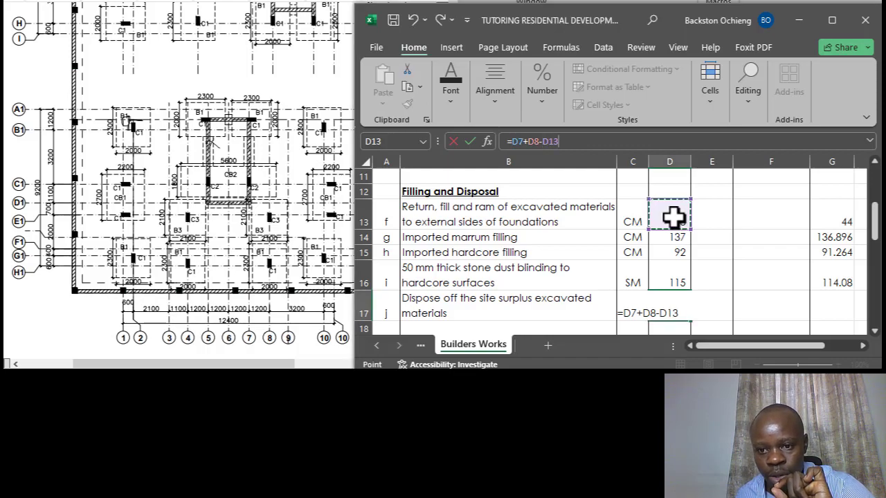
pyautogui.press('Return')
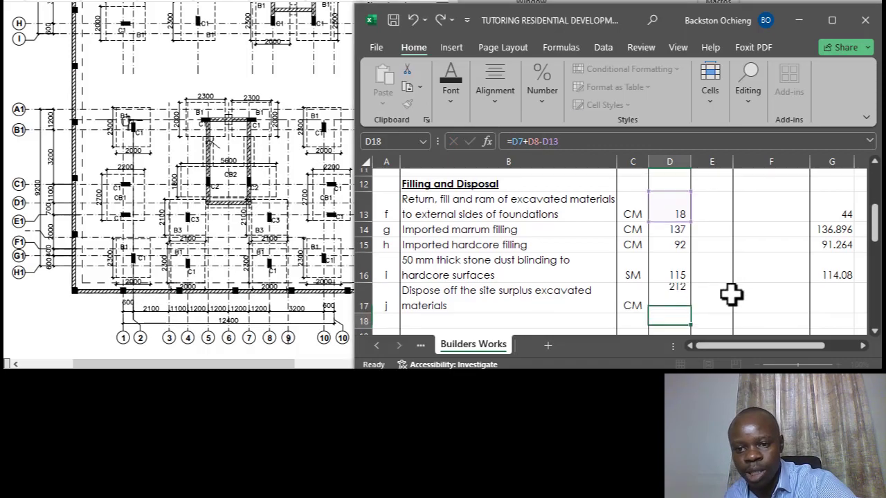
# Review the Filling and Disposal descriptions and the quantity formula of the surplus excavated materials item.
pyautogui.click(518, 297)
pyautogui.click(512, 255)
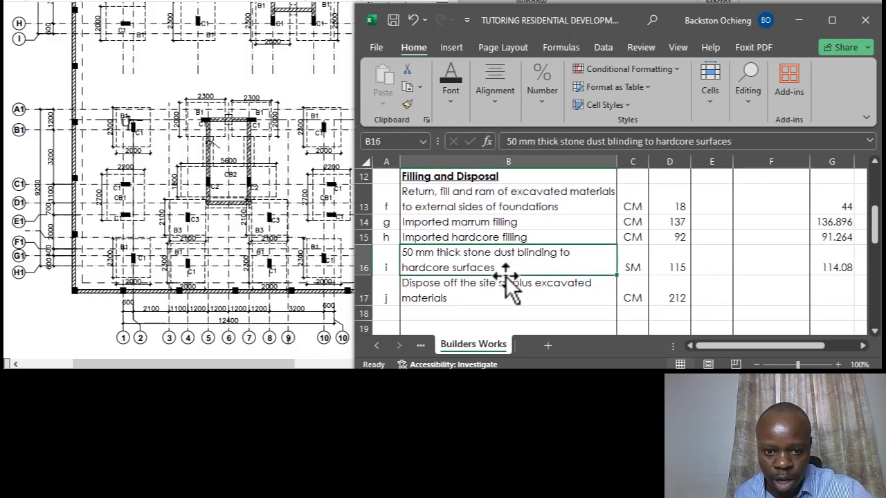
pyautogui.click(485, 297)
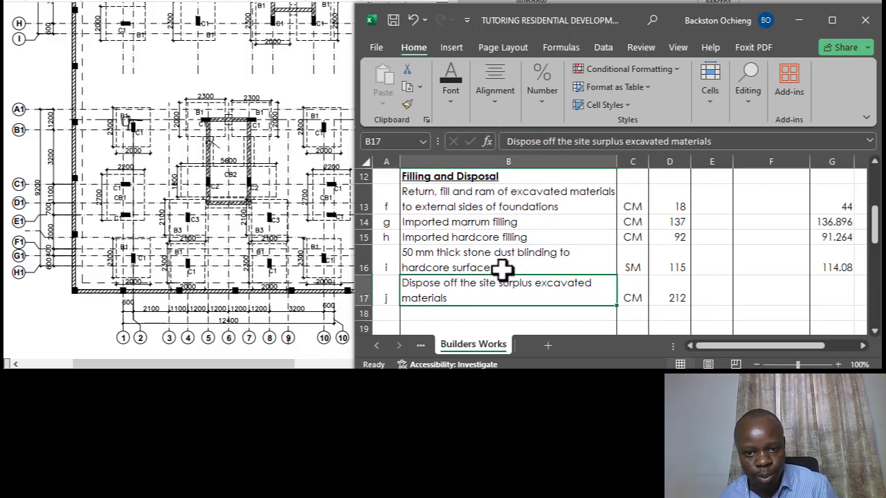
pyautogui.click(533, 241)
pyautogui.click(524, 284)
pyautogui.click(679, 299)
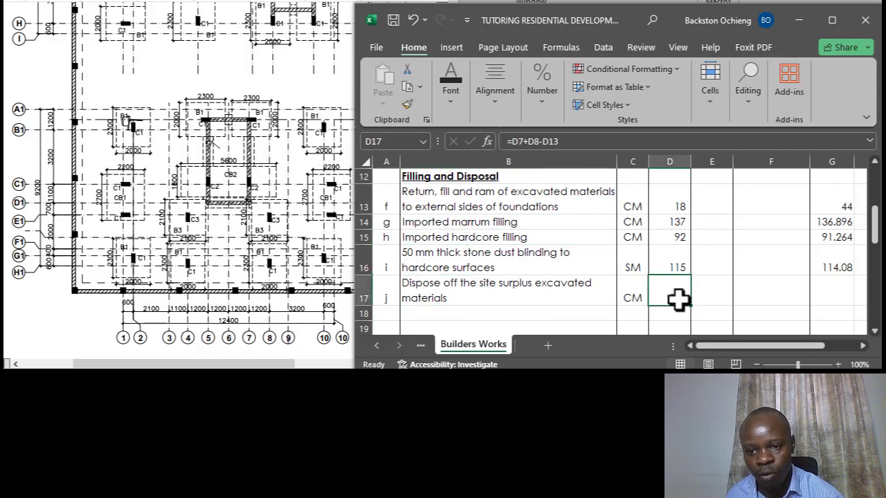
pyautogui.click(483, 273)
pyautogui.click(547, 290)
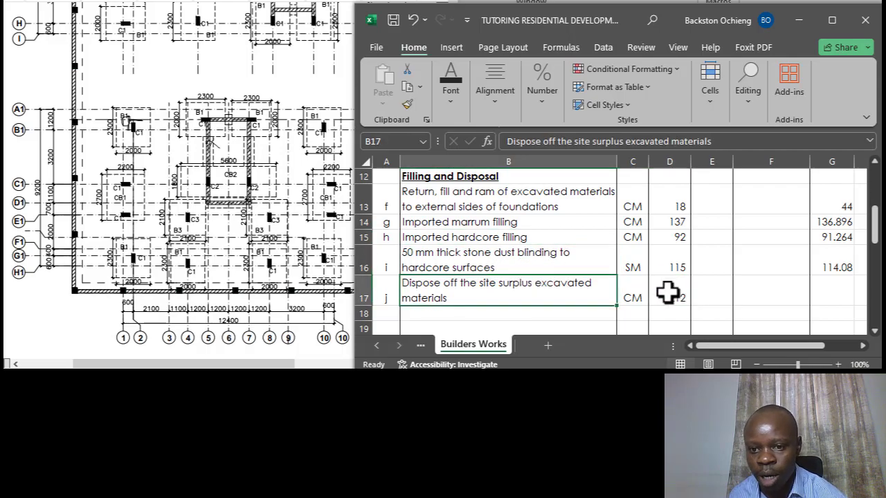
pyautogui.click(668, 293)
pyautogui.scroll(-1, 503, 235)
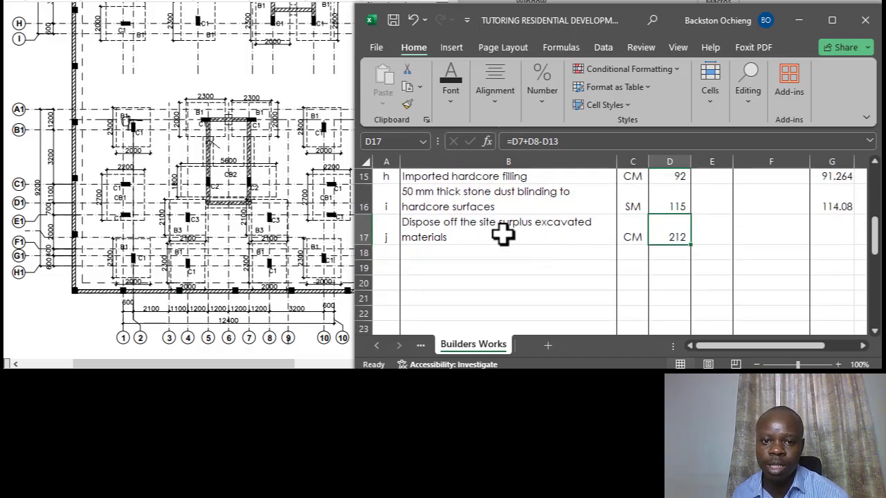
pyautogui.click(503, 236)
pyautogui.click(518, 203)
pyautogui.click(526, 231)
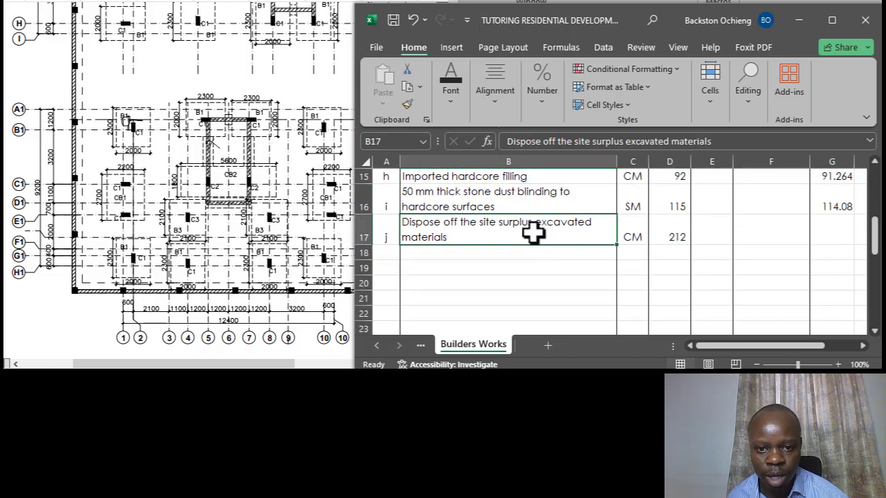
pyautogui.scroll(4, 533, 234)
pyautogui.scroll(-4, 513, 248)
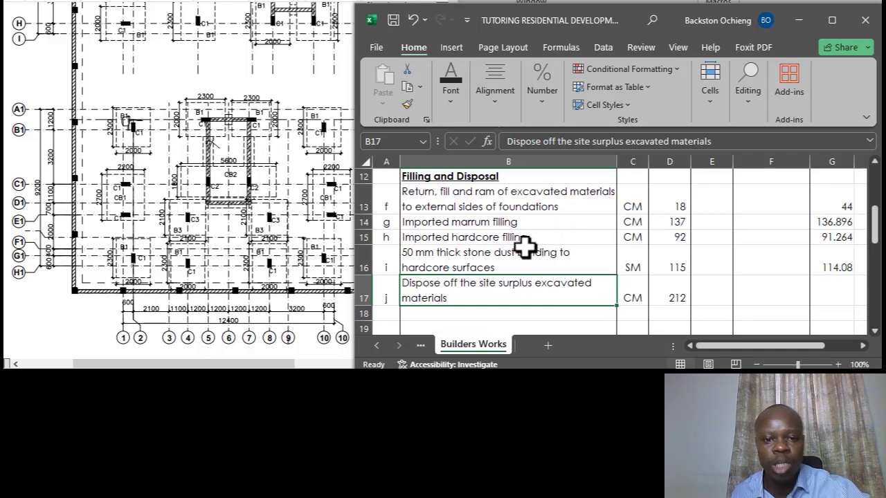
pyautogui.click(557, 224)
pyautogui.scroll(-1, 577, 260)
pyautogui.click(528, 238)
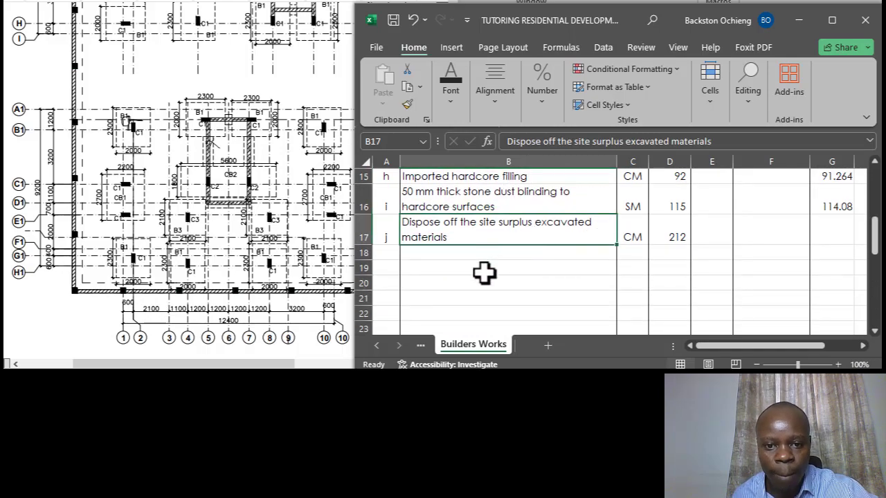
pyautogui.click(482, 270)
pyautogui.click(485, 241)
pyautogui.click(485, 267)
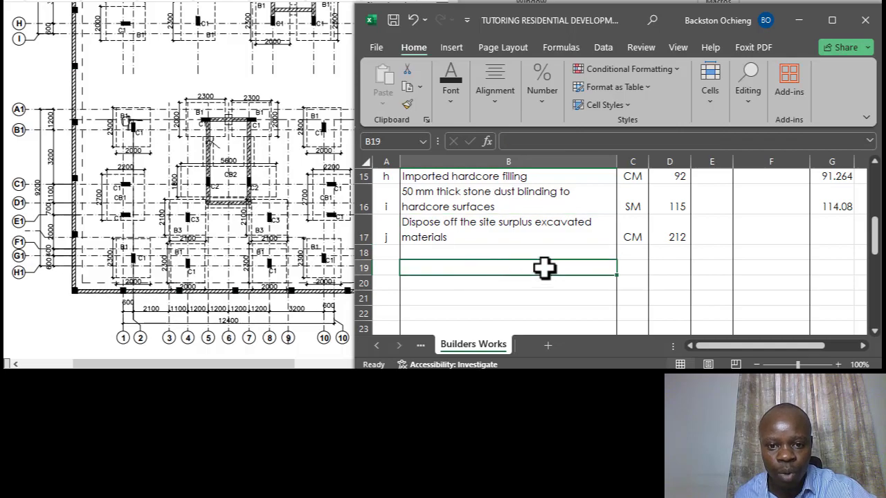
pyautogui.click(501, 223)
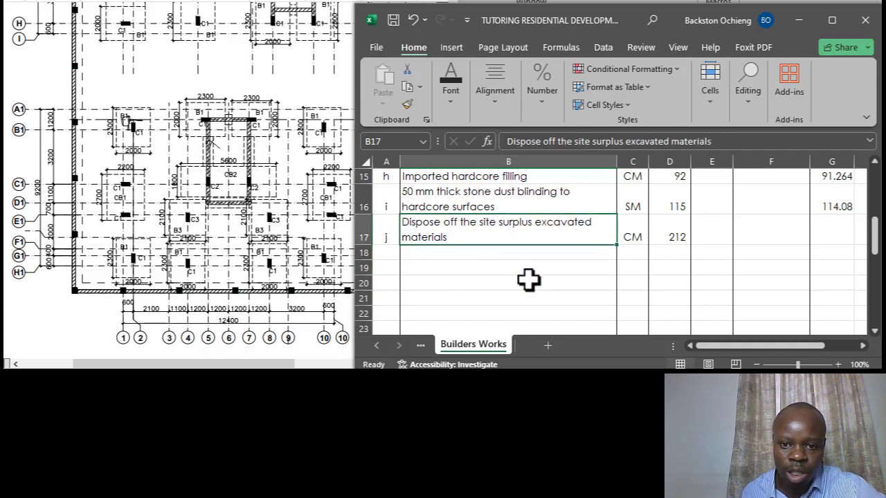
pyautogui.click(454, 268)
pyautogui.click(561, 227)
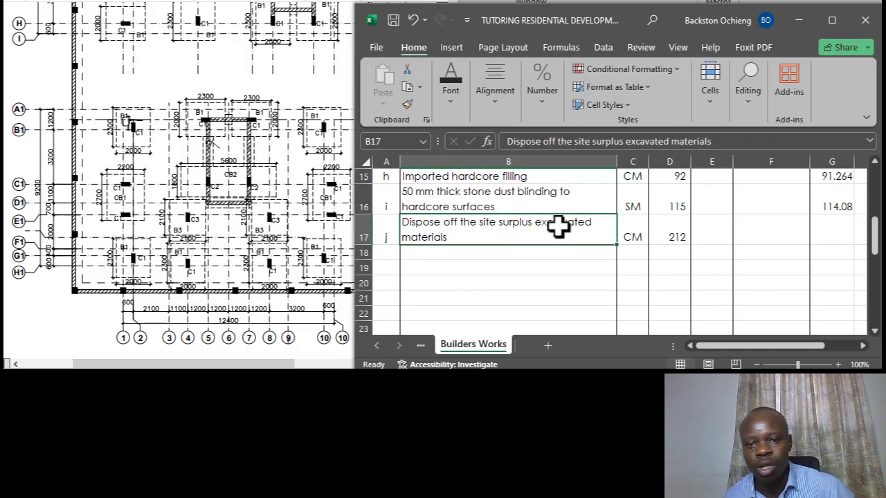
pyautogui.click(488, 206)
pyautogui.click(484, 237)
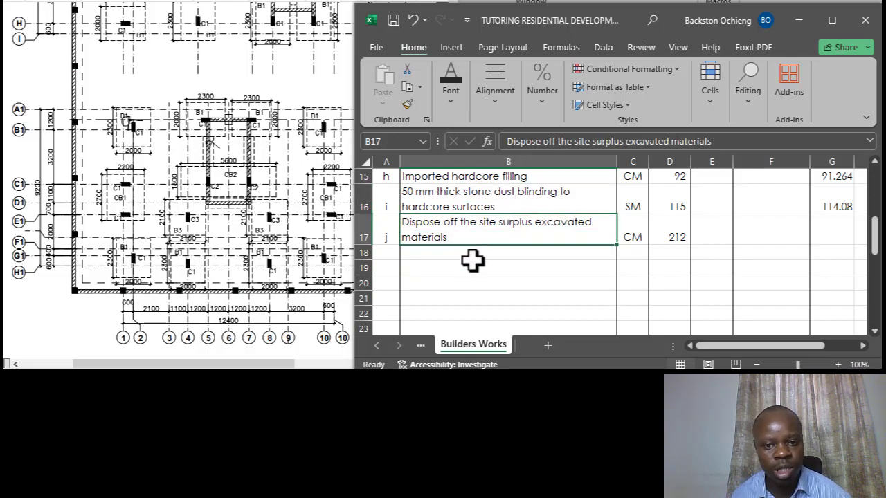
pyautogui.click(486, 236)
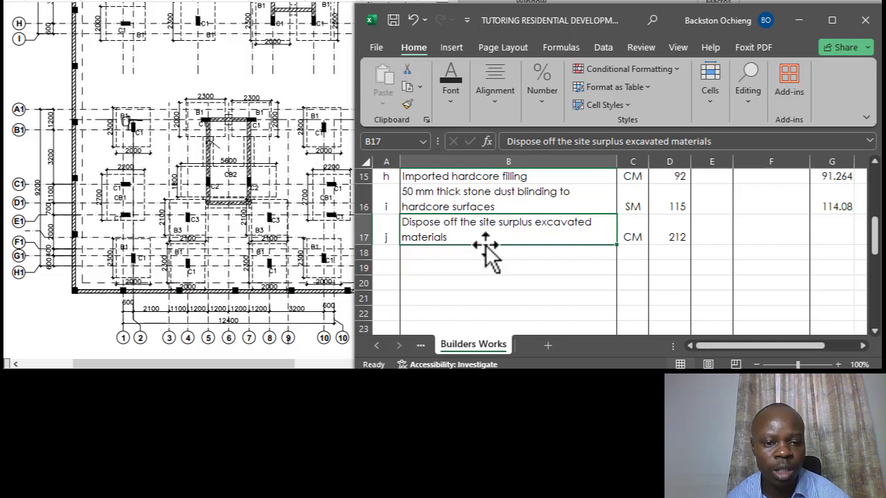
pyautogui.click(518, 263)
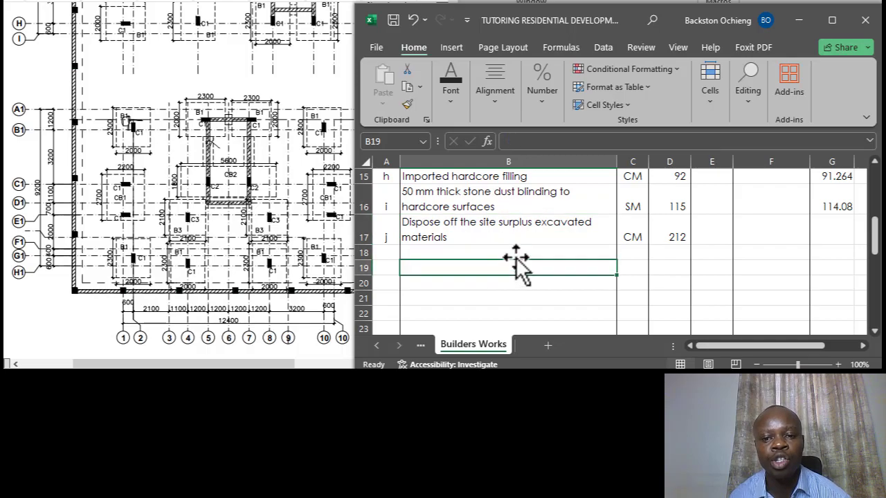
pyautogui.click(519, 212)
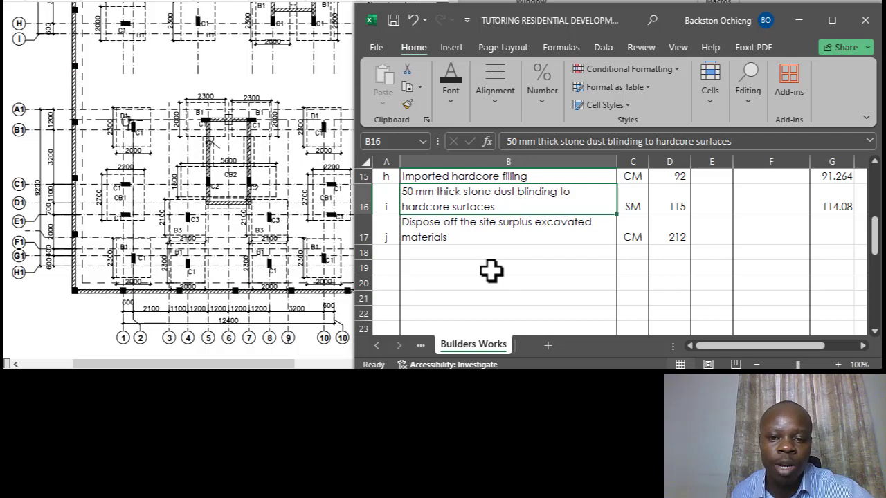
pyautogui.click(483, 270)
pyautogui.click(477, 237)
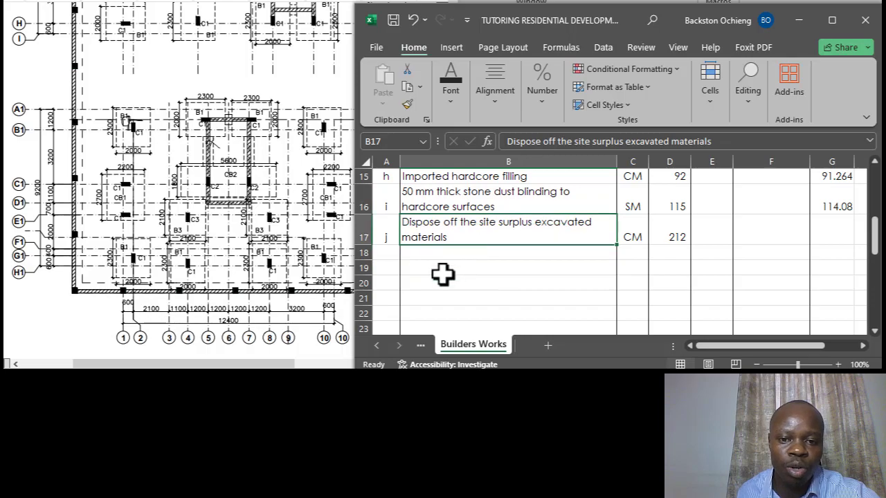
pyautogui.click(447, 271)
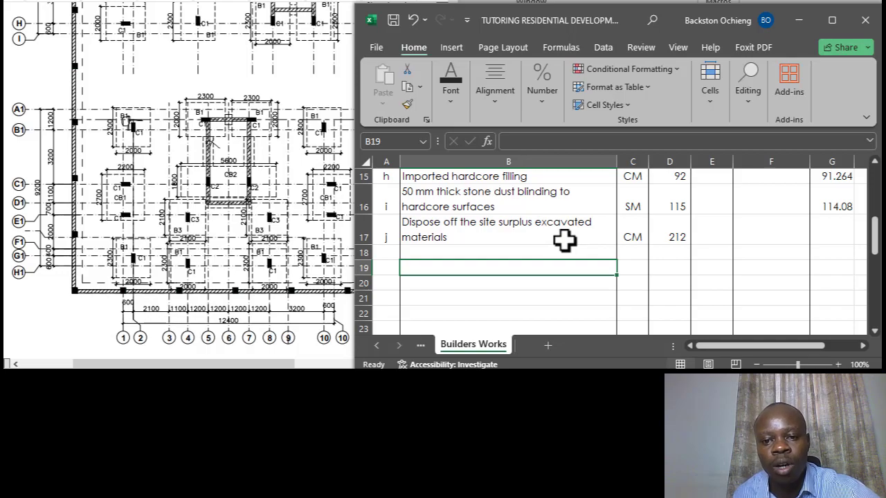
pyautogui.click(565, 240)
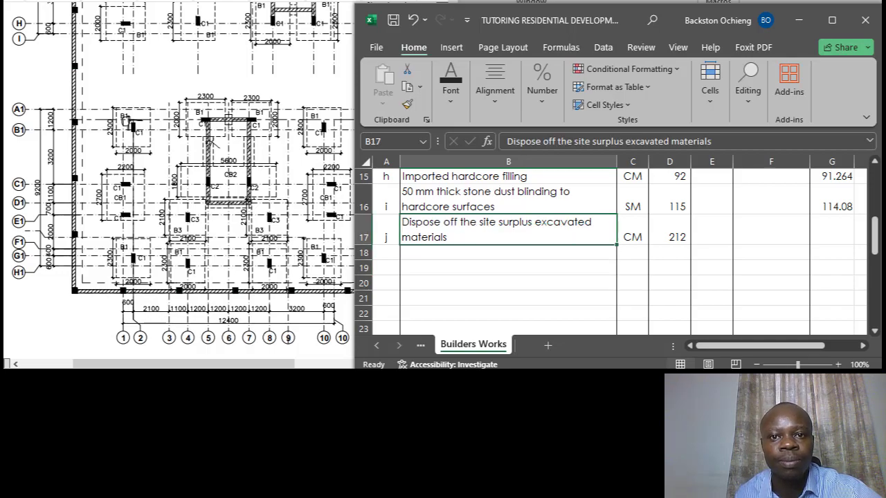